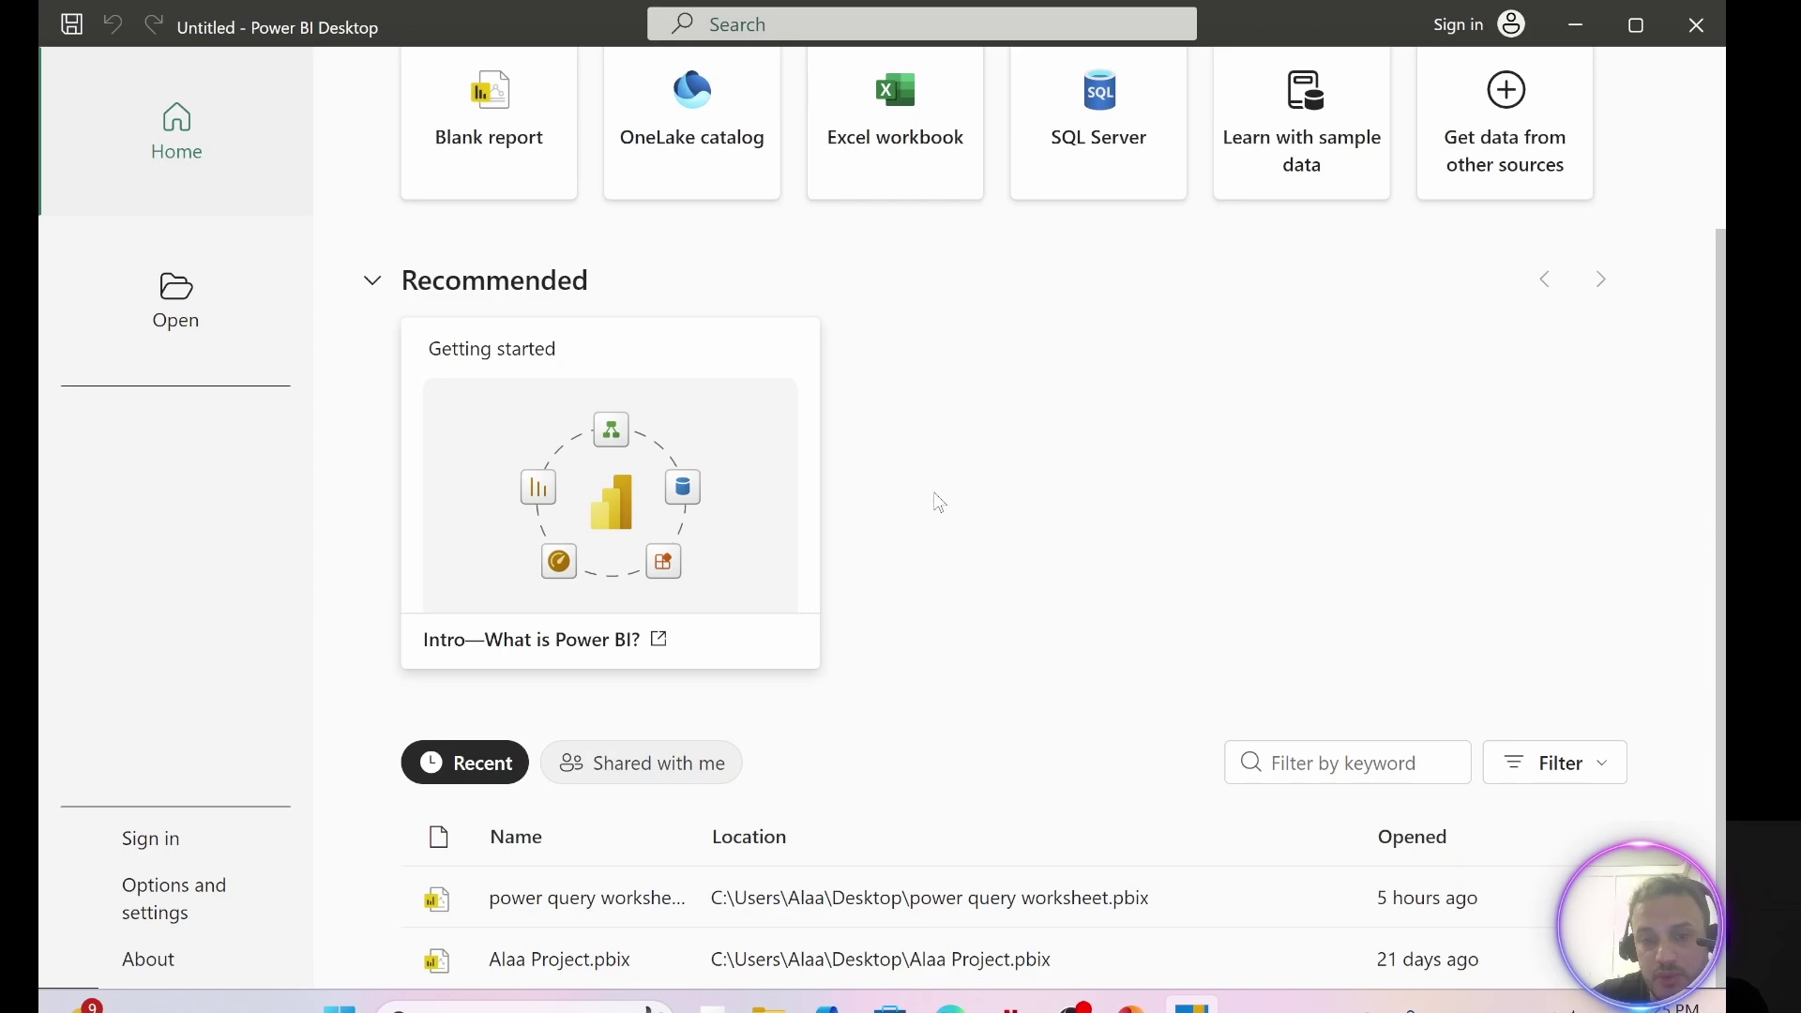
- Open the recent file power query worksheet.pbix, show its data model, and collapse the Properties and Data panes
left_click(630, 911)
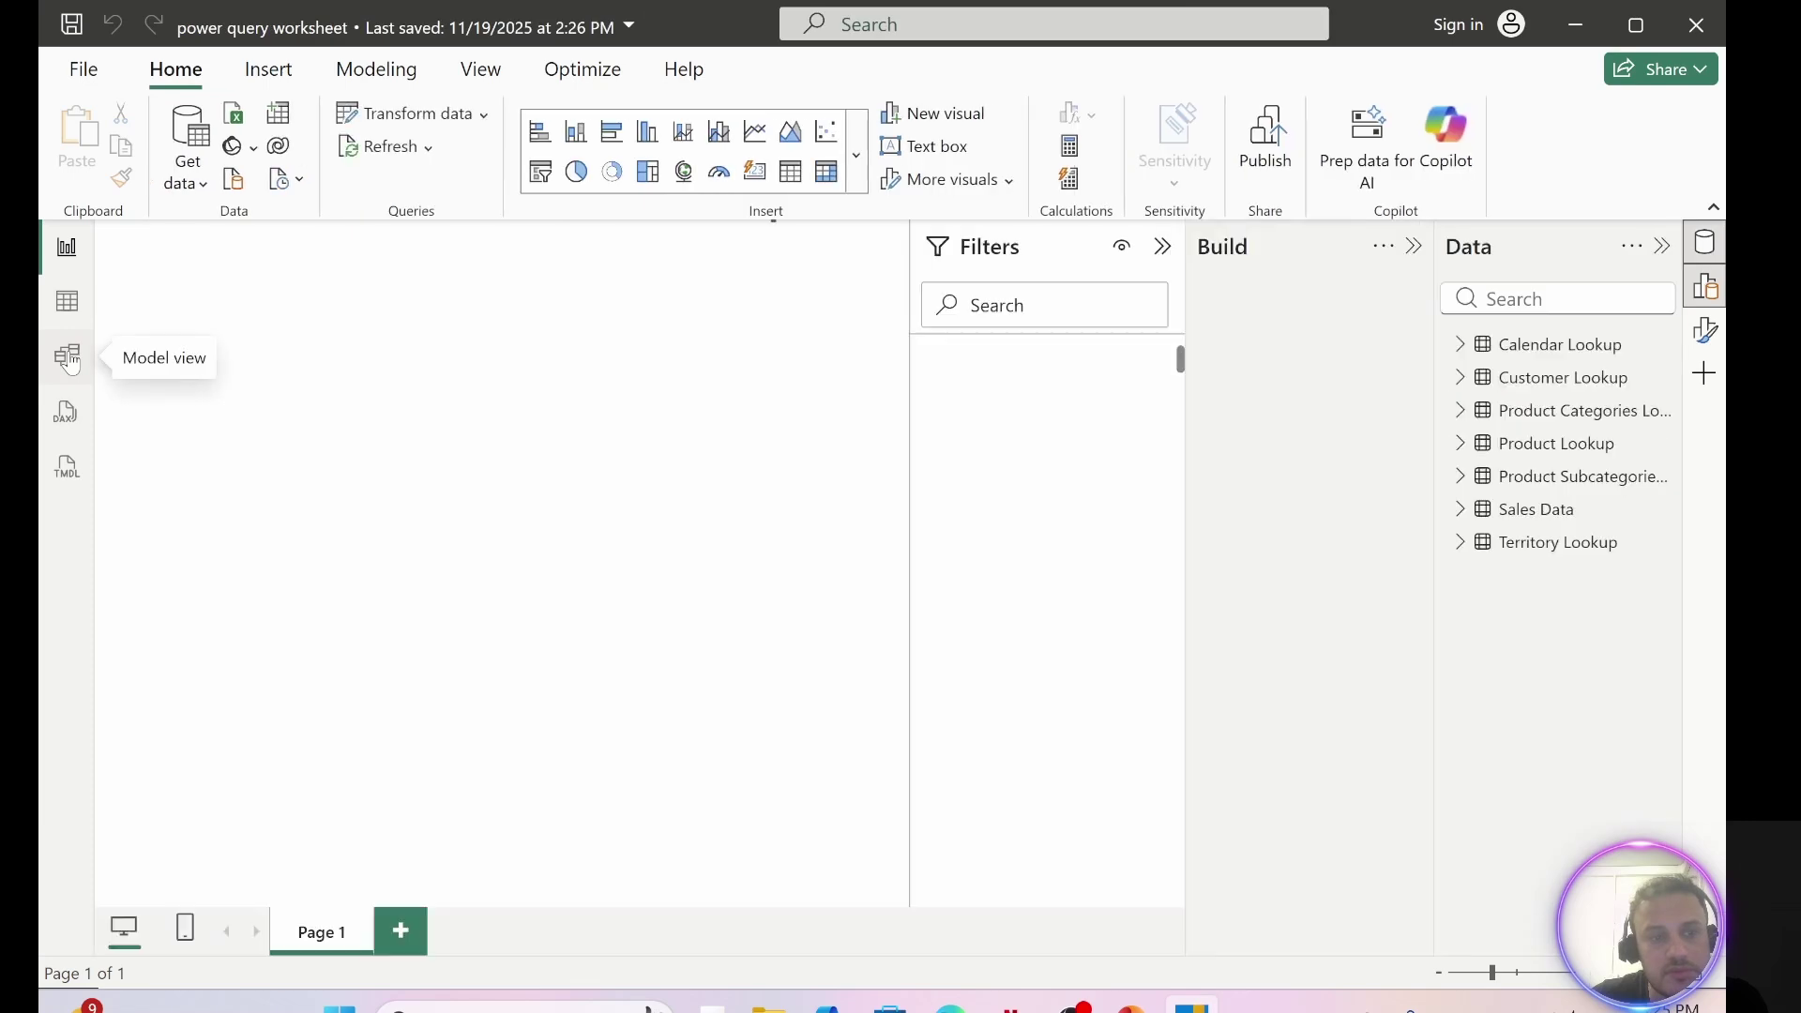
left_click(67, 357)
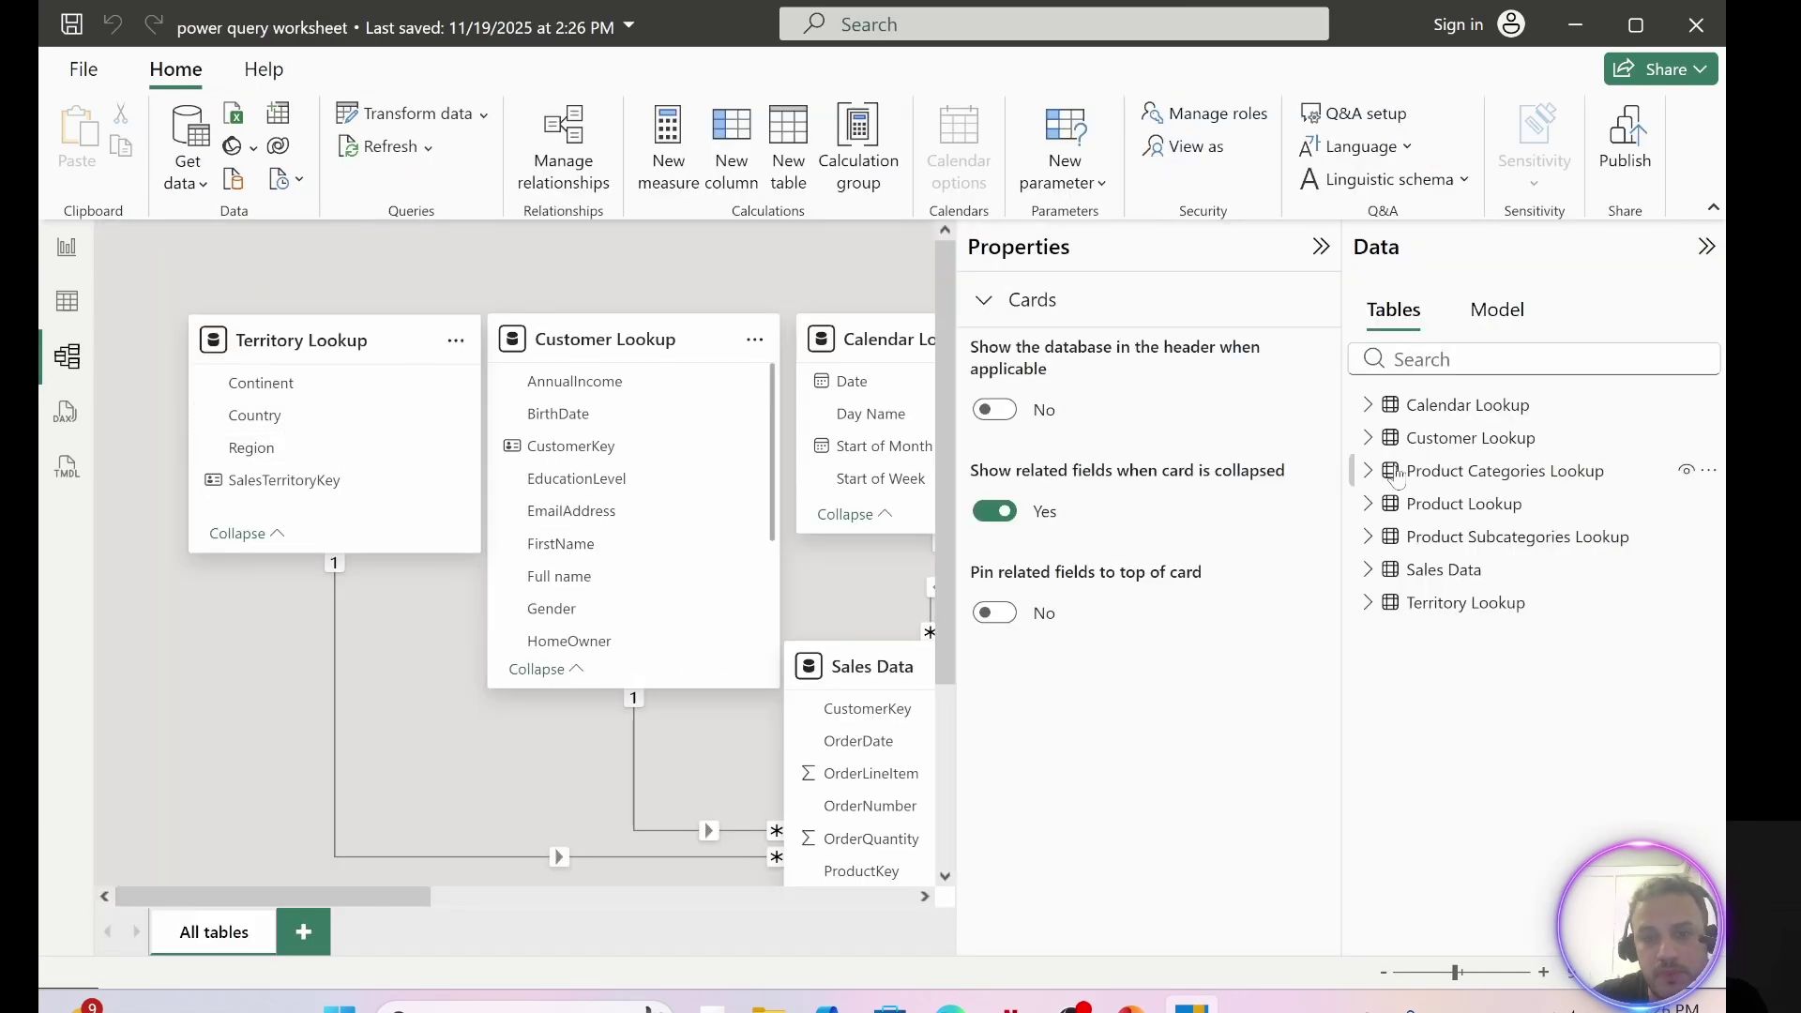
left_click(1321, 246)
left_click(1706, 246)
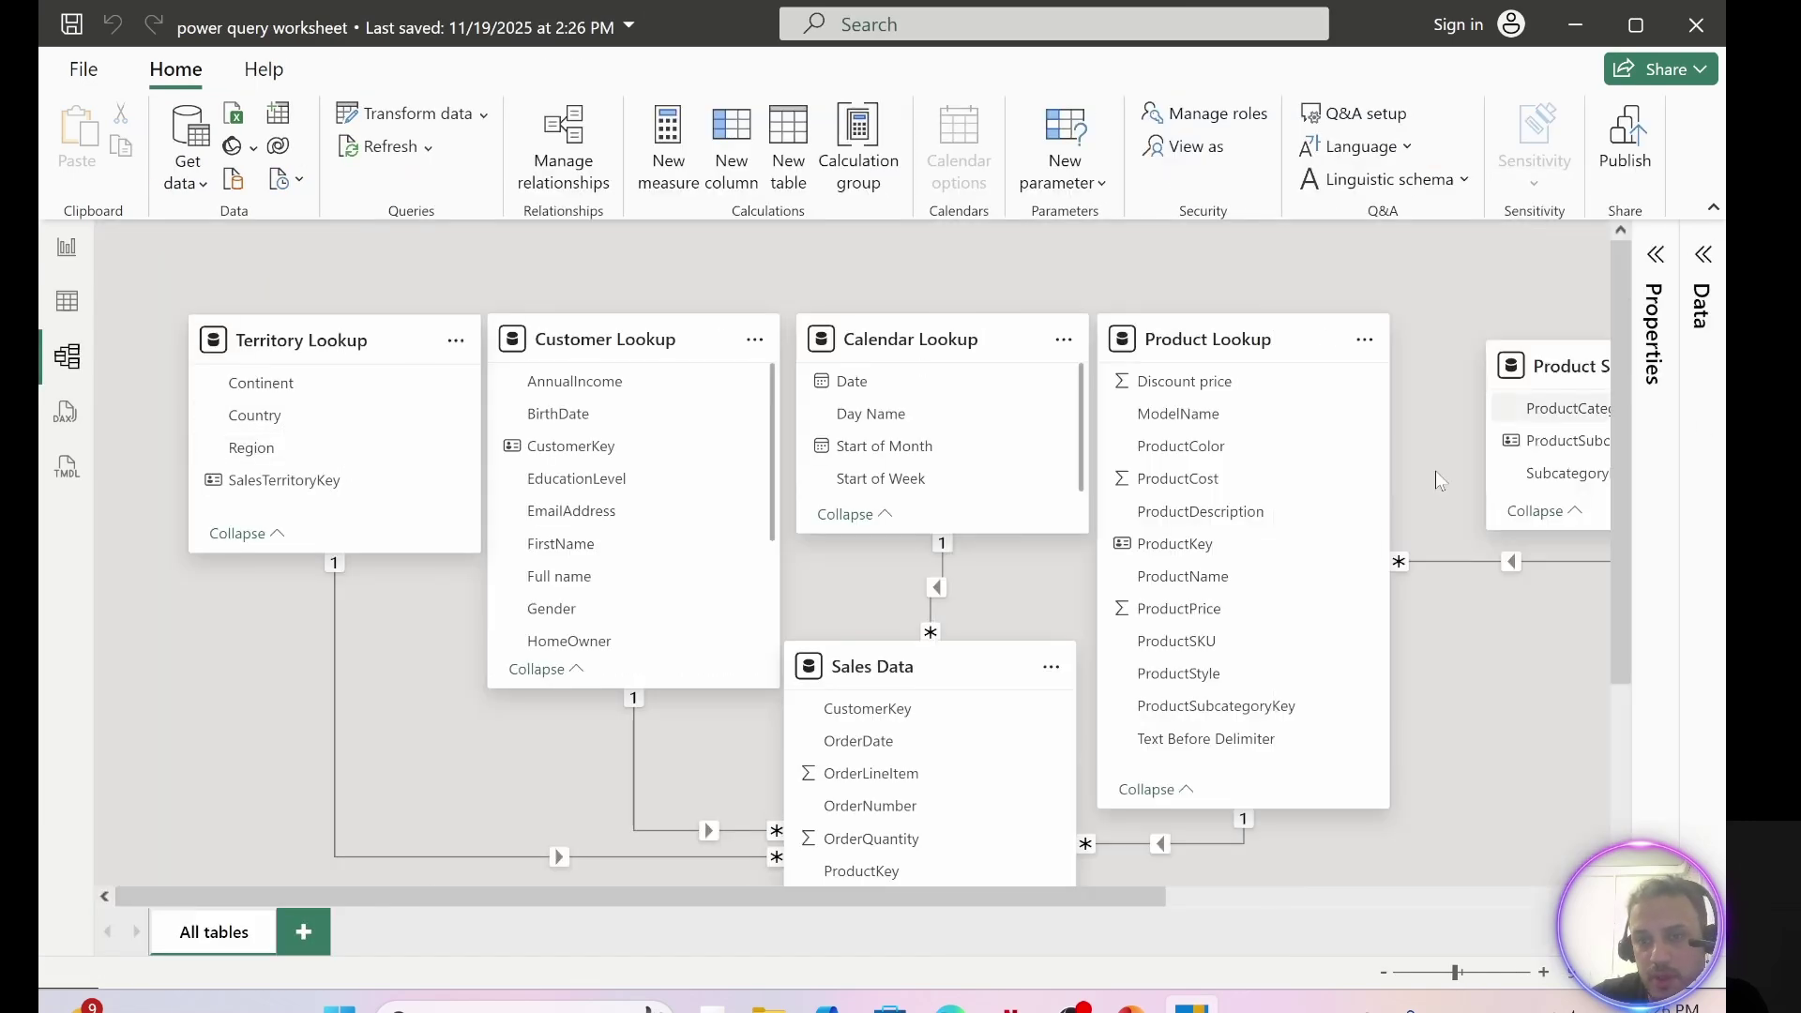
- Move the Sales Data table below the Customer Lookup table, clear of the other tables, and review the model's relationships
left_click_drag(777, 898, 691, 914)
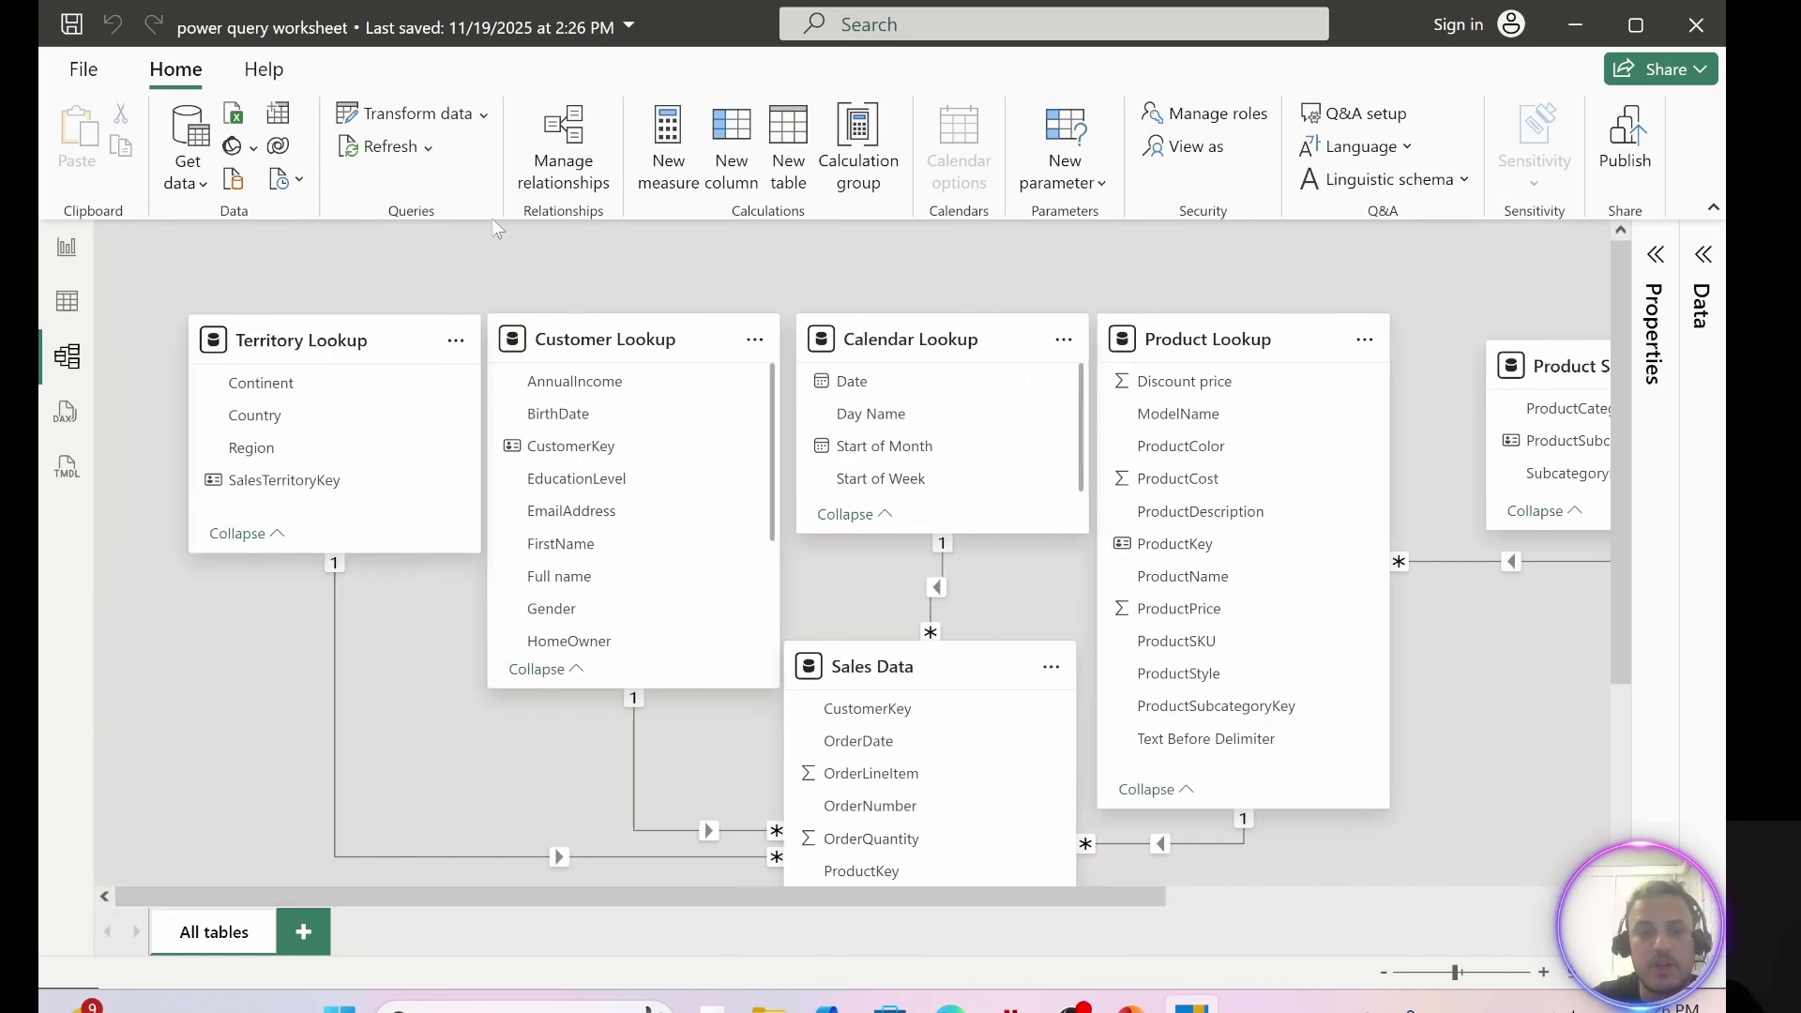
scroll(390, 555, "down", 3)
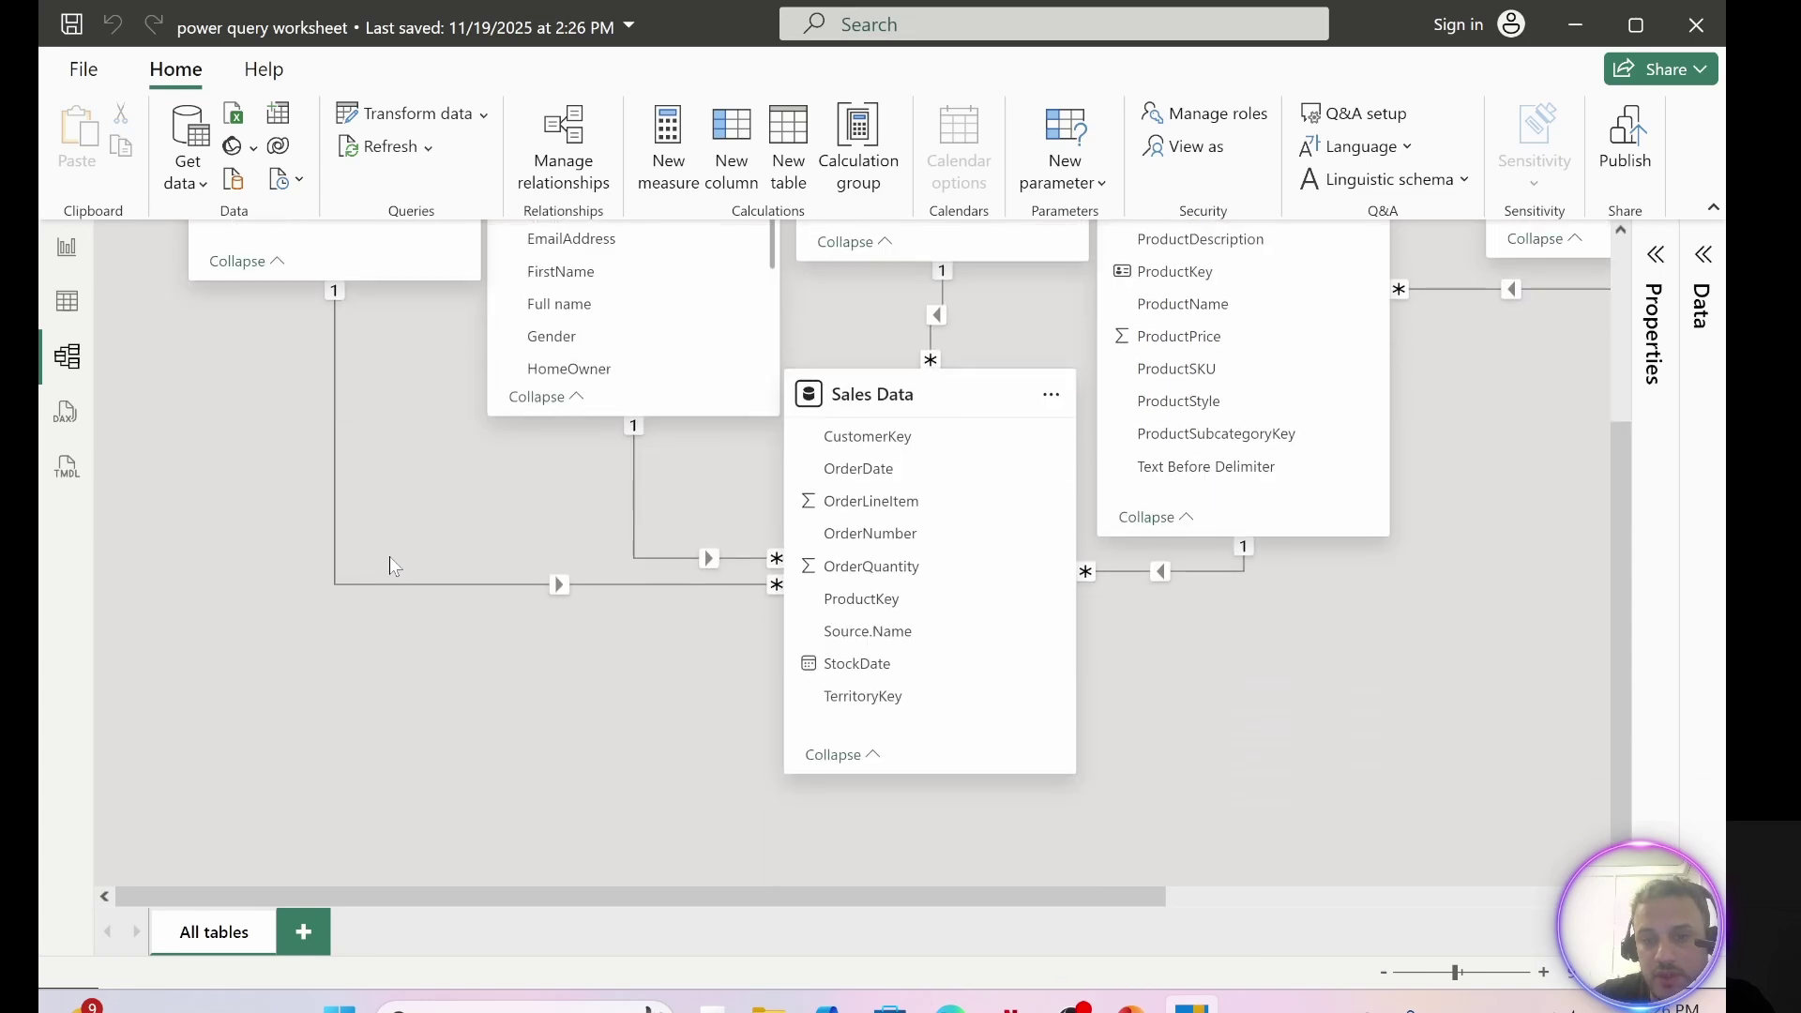
scroll(391, 555, "up", 2)
scroll(757, 600, "down", 1)
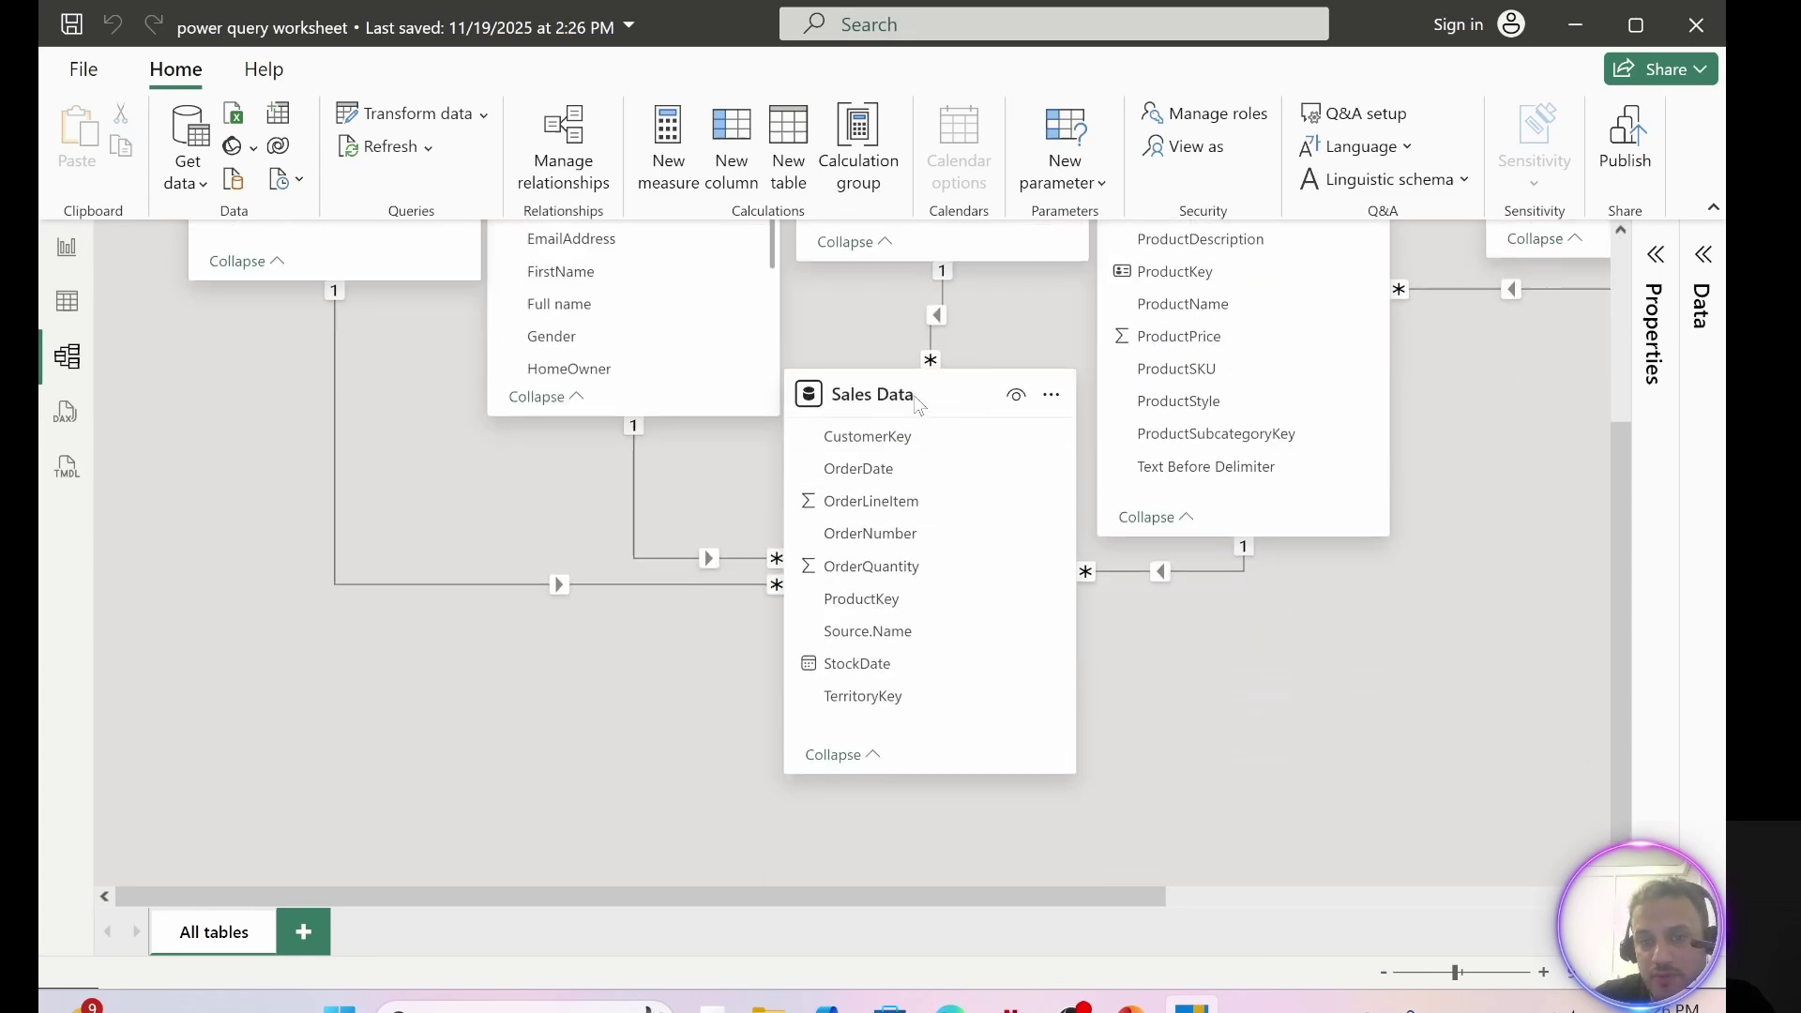
left_click_drag(905, 418, 712, 502)
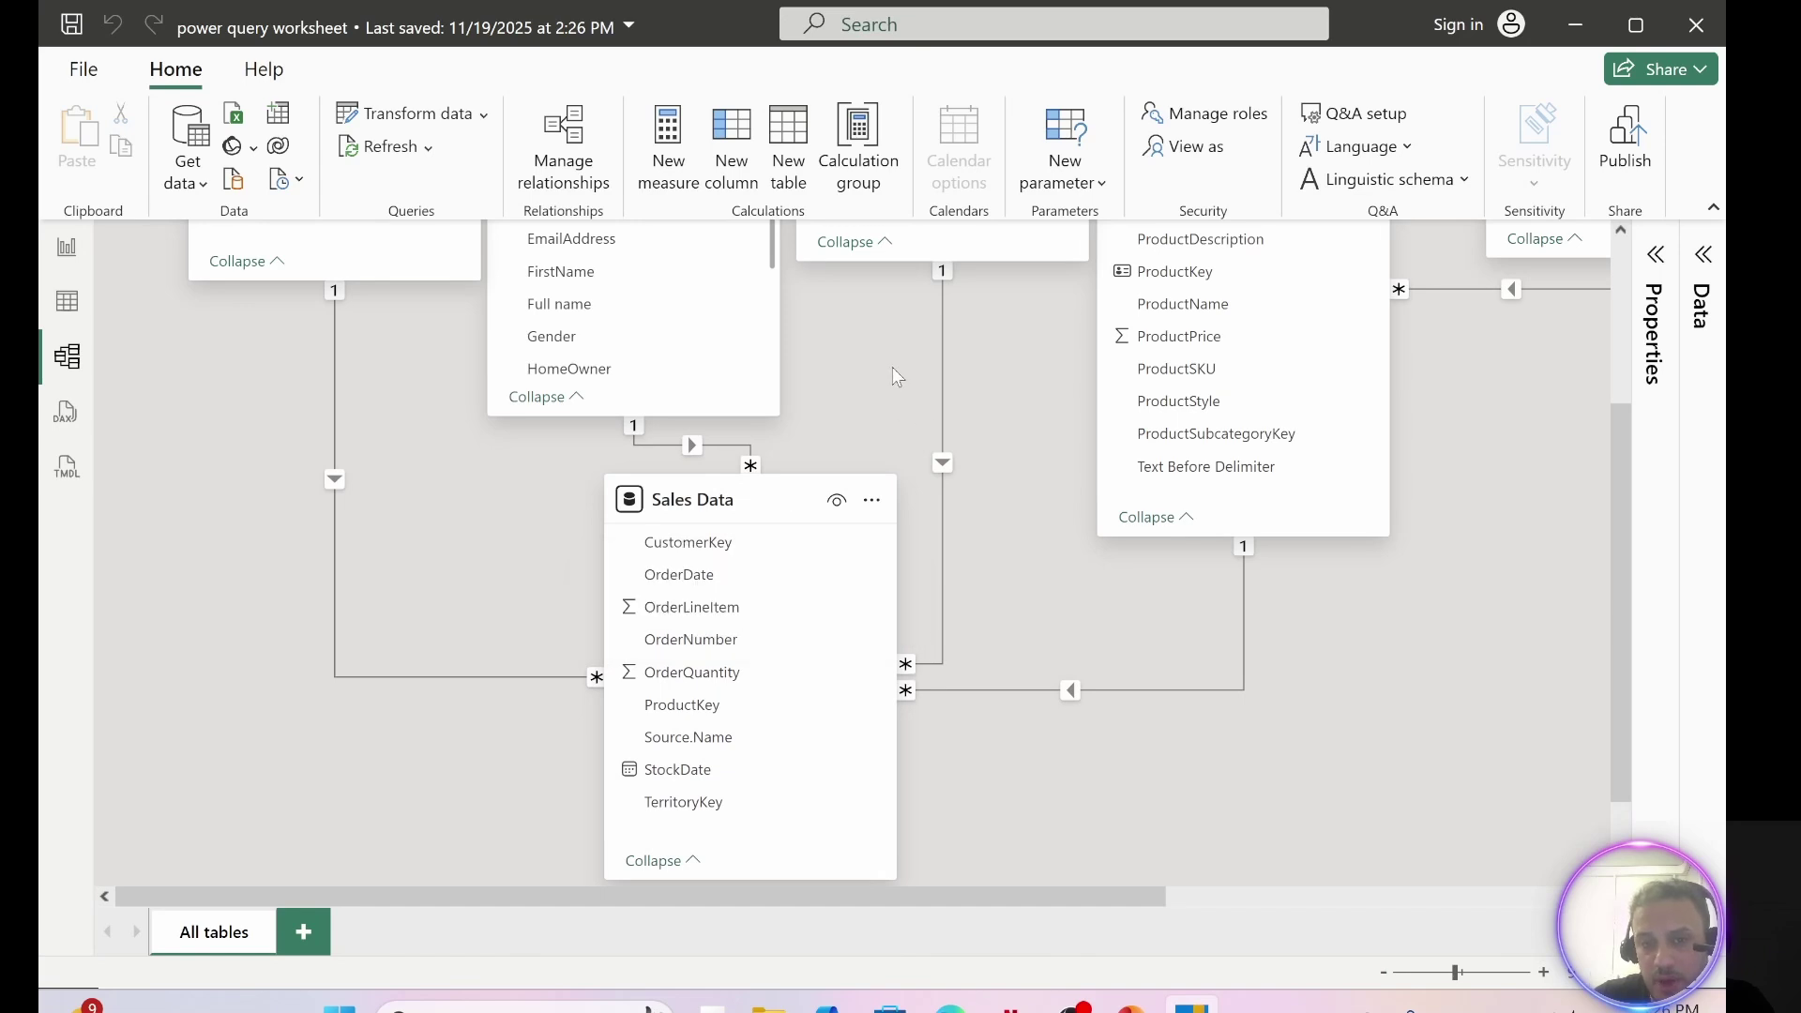
scroll(892, 368, "up", 2)
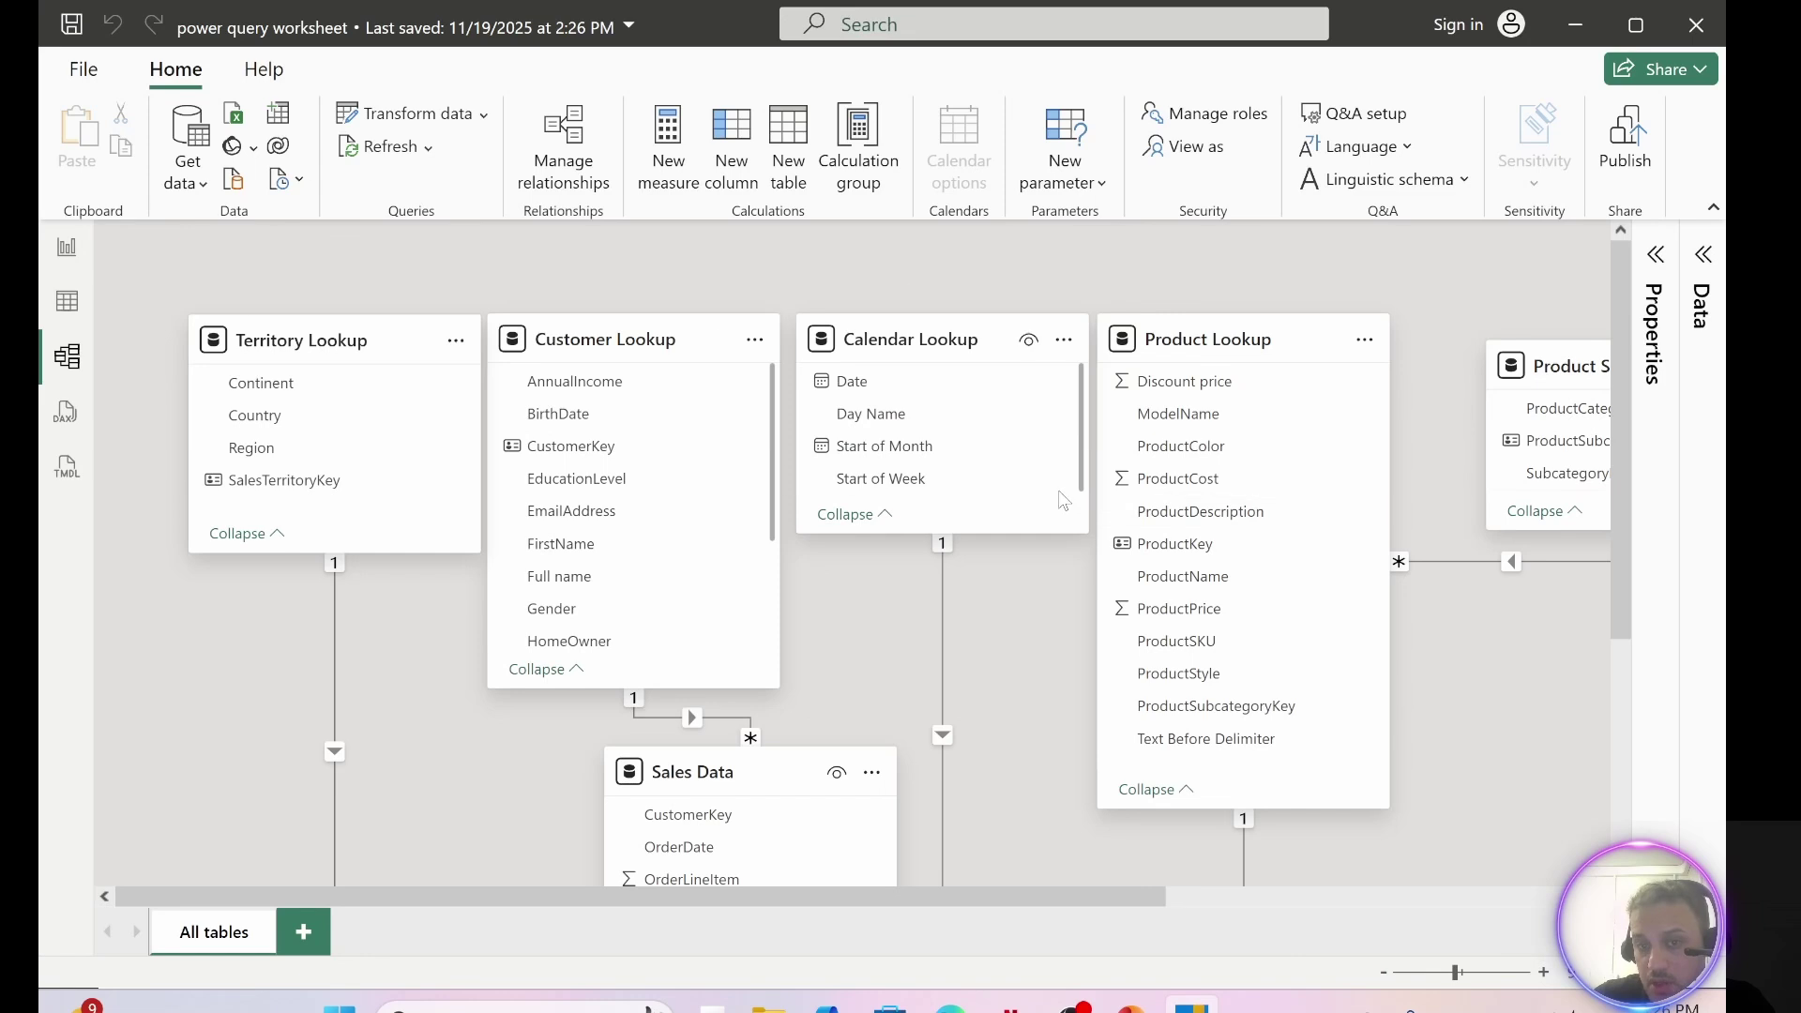
scroll(803, 523, "down", 1)
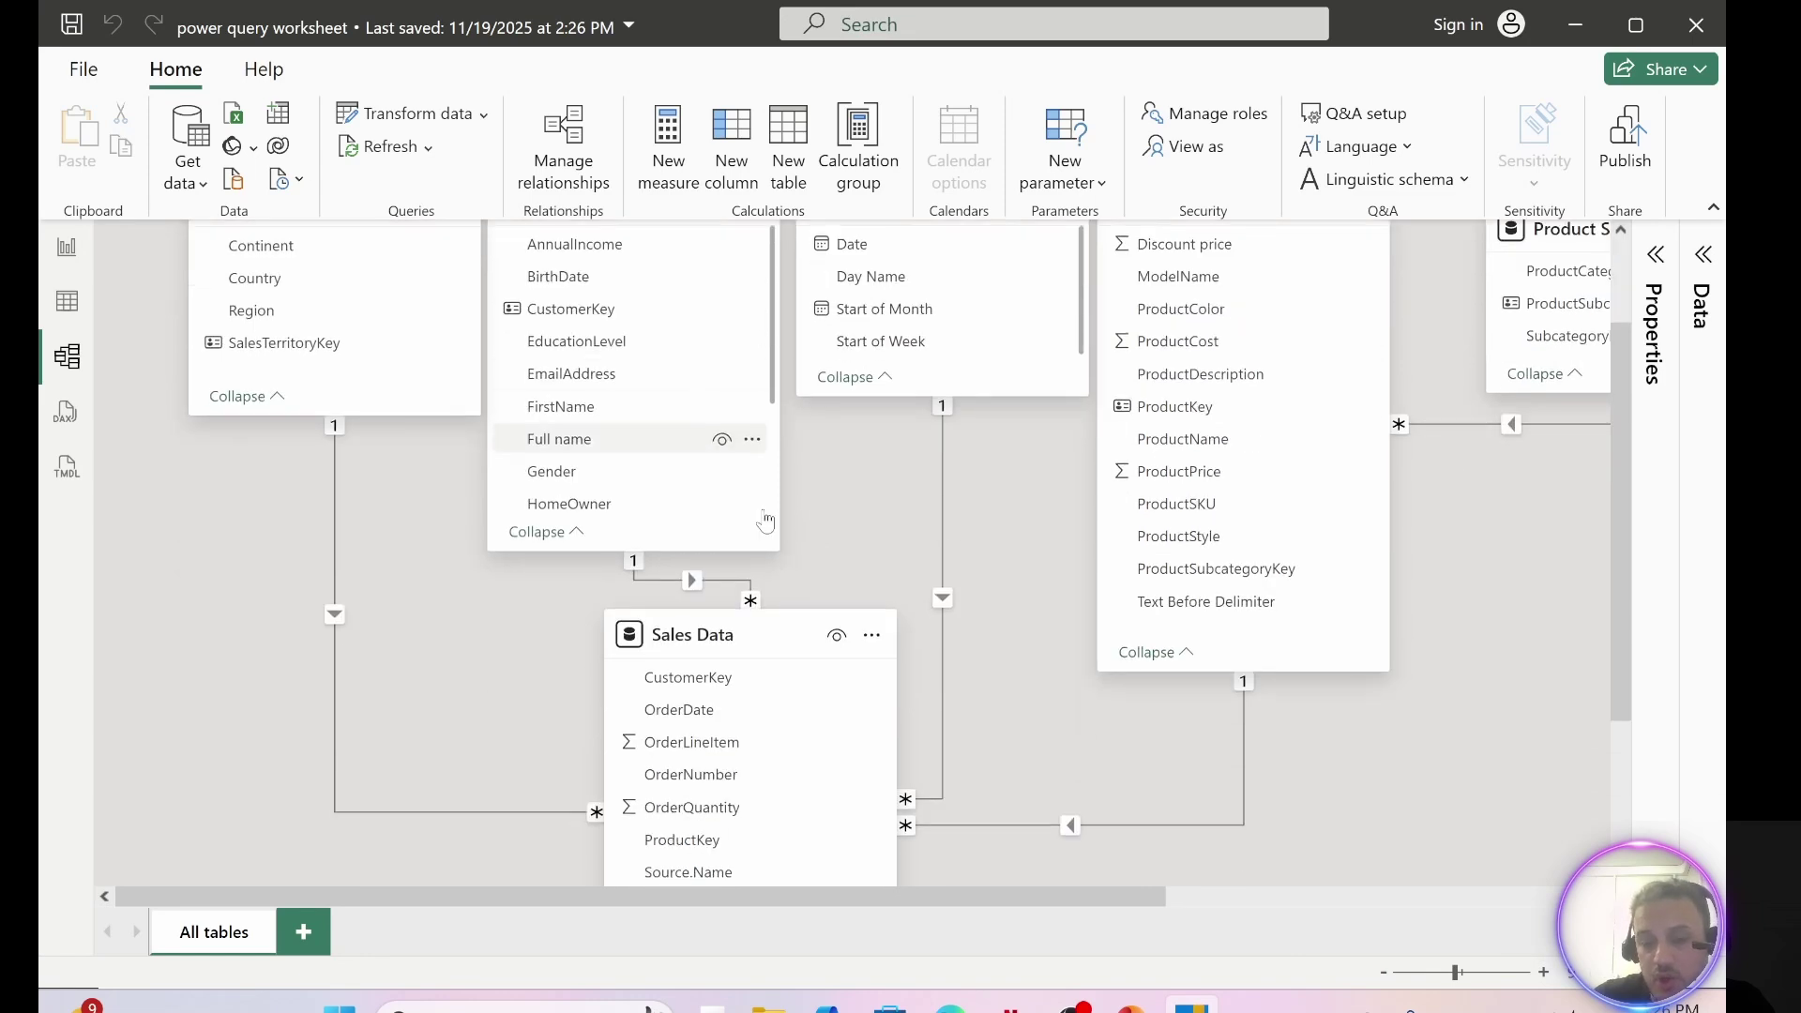
left_click_drag(956, 898, 1308, 816)
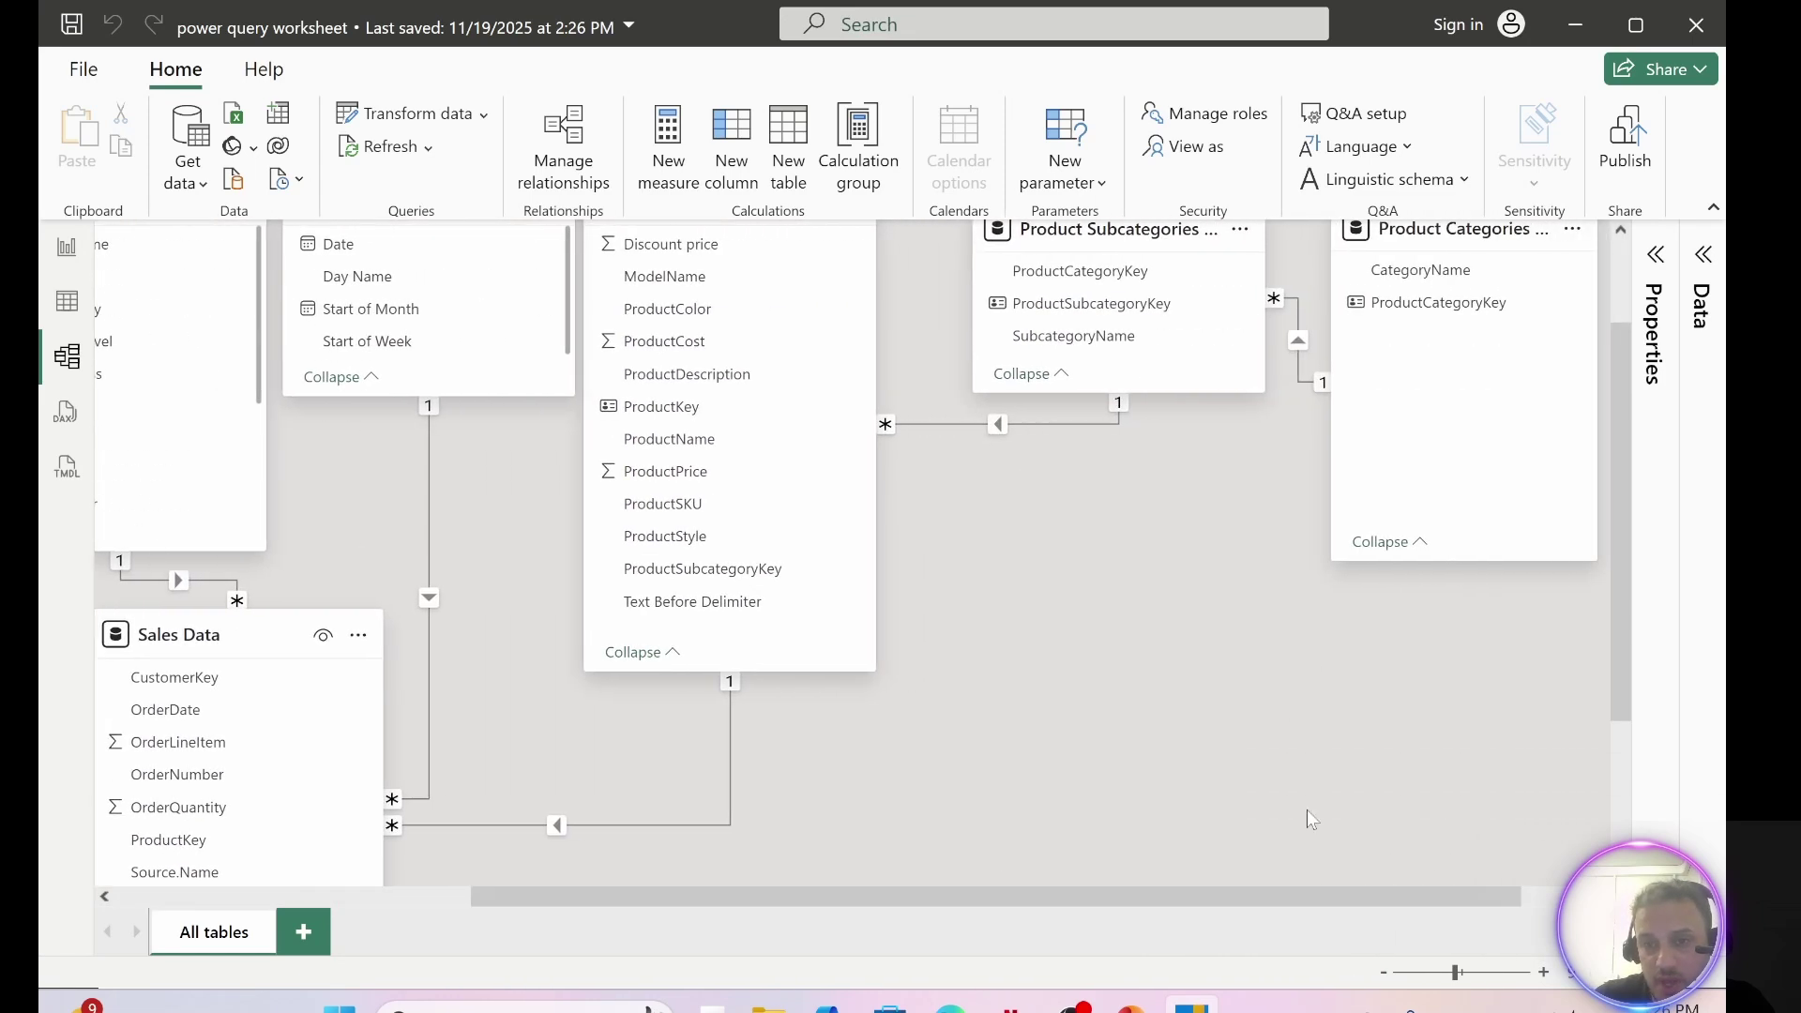
scroll(1281, 599, "up", 1)
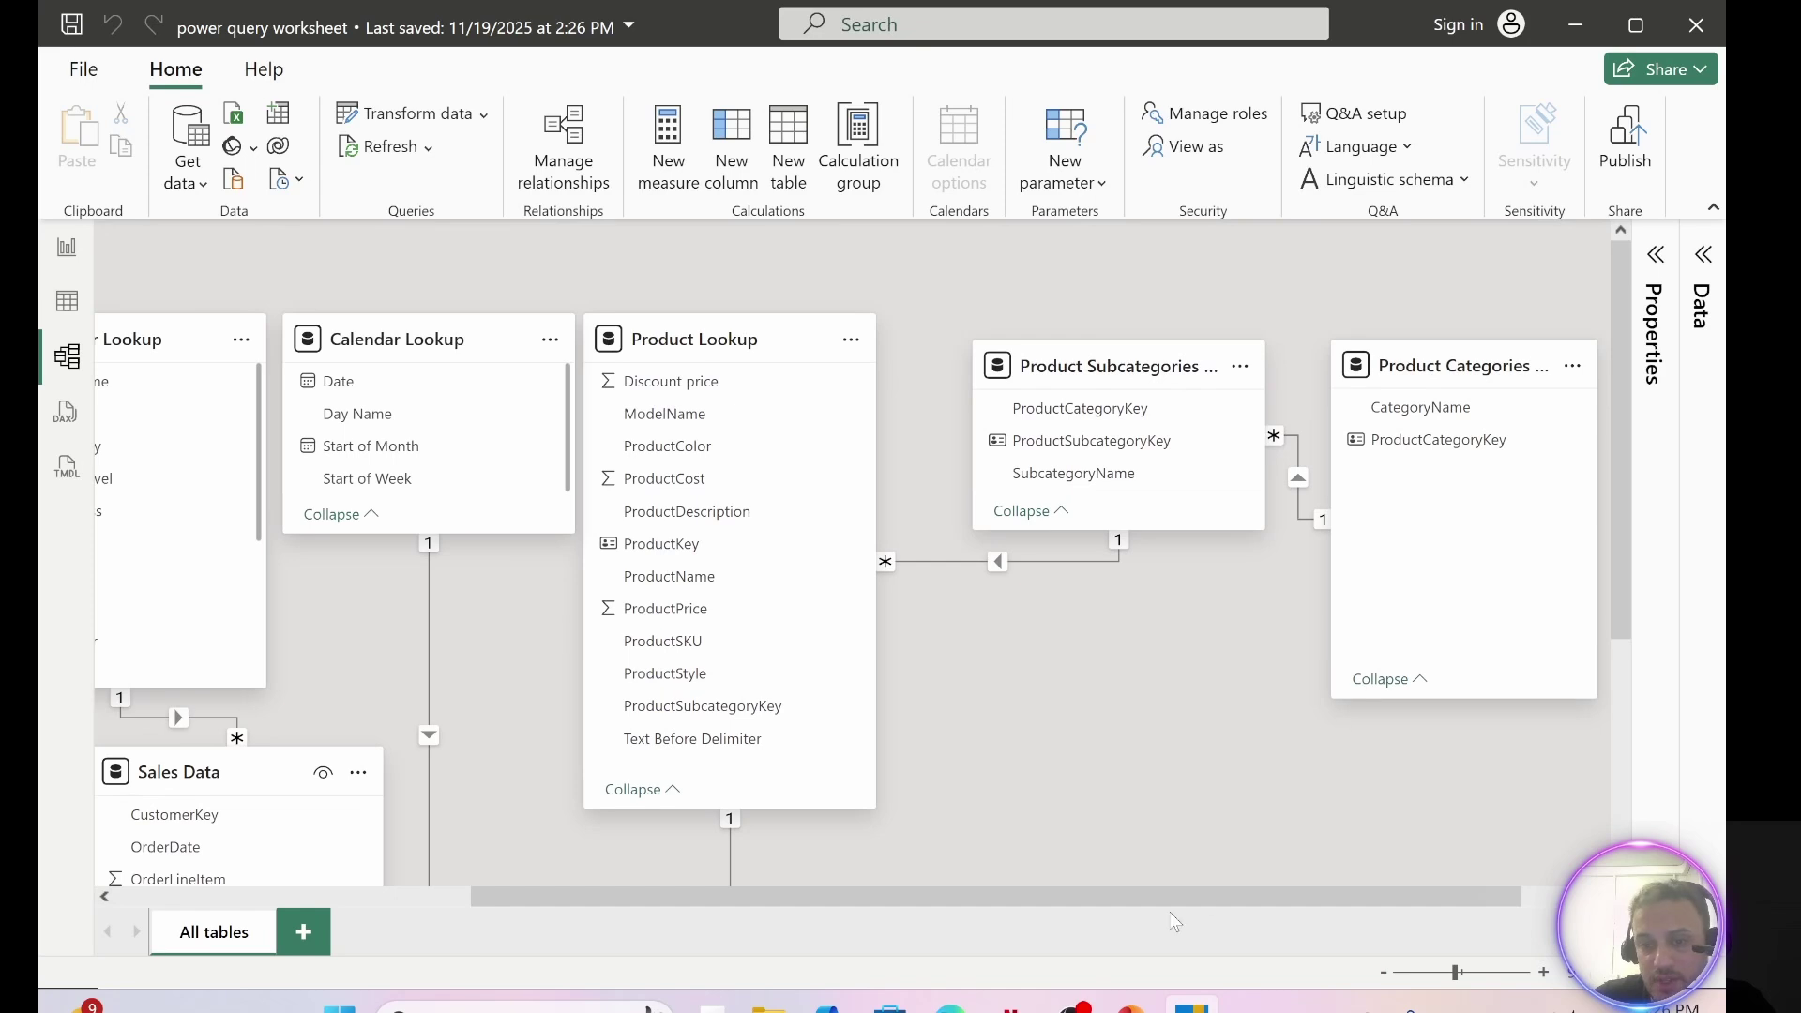
left_click_drag(1140, 896, 662, 891)
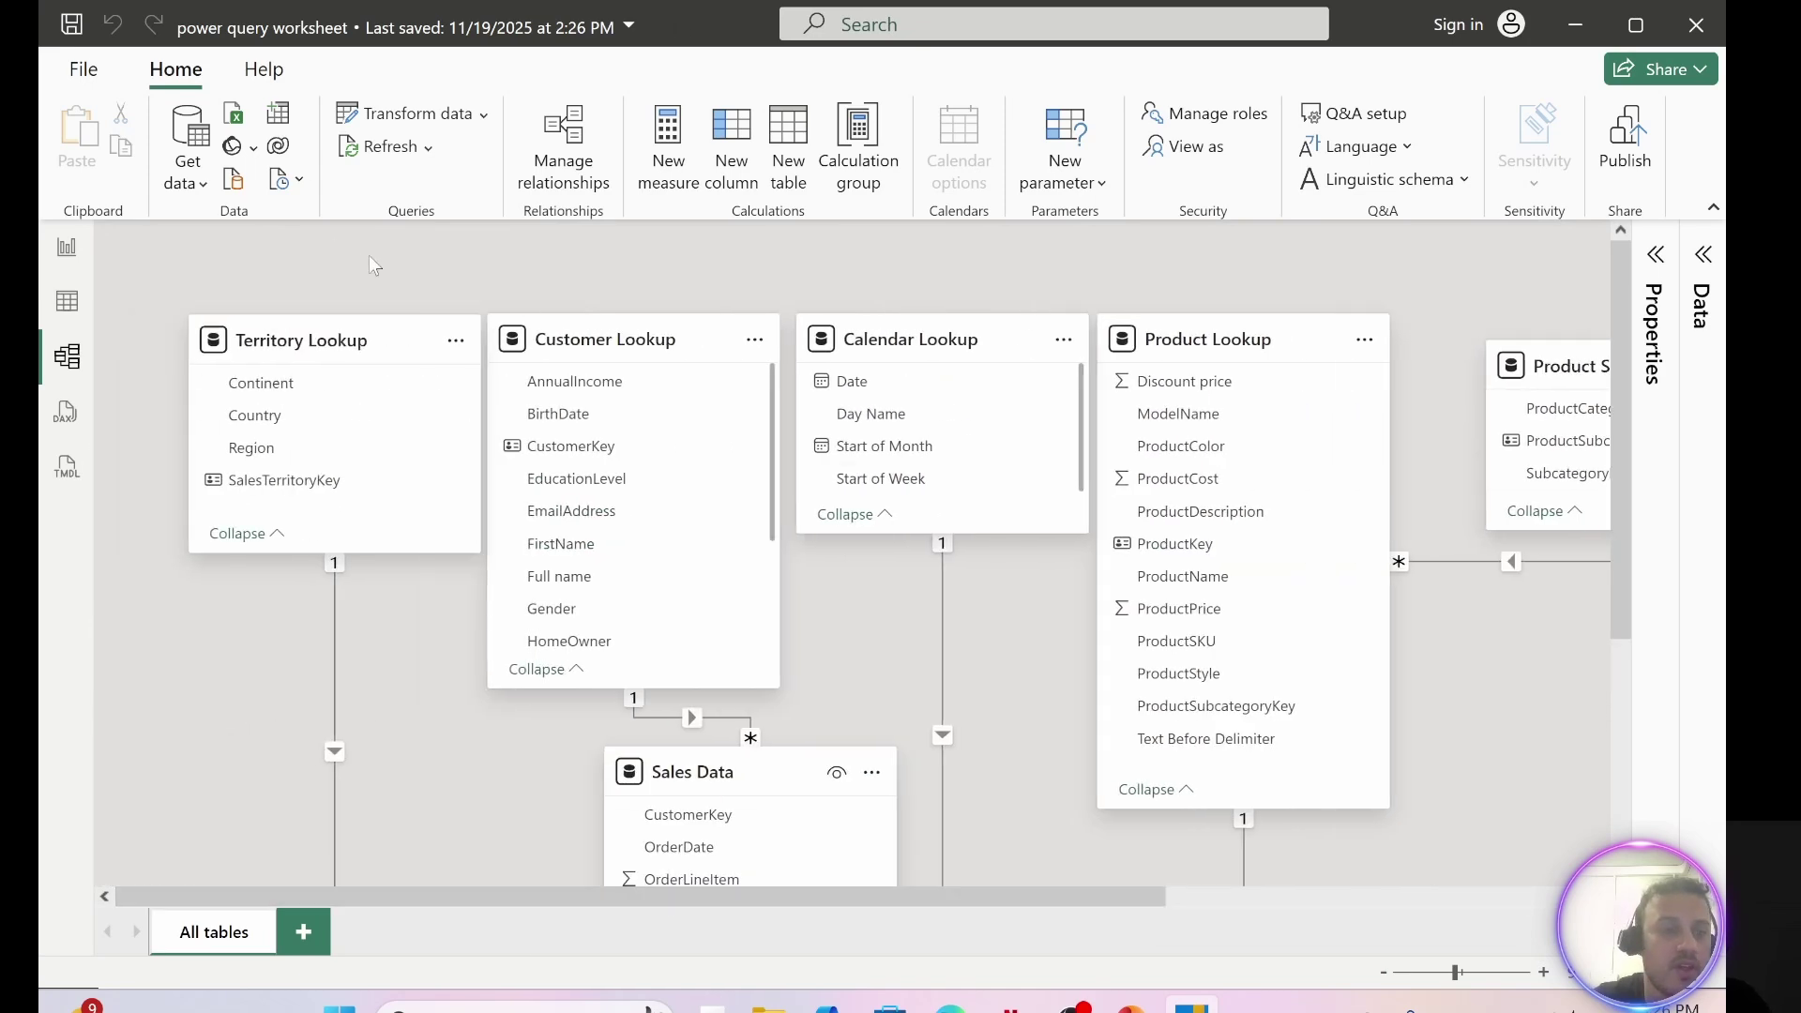
- Import the AdventureWorks Returns Data CSV file and open it for transformation in Power Query
left_click(188, 151)
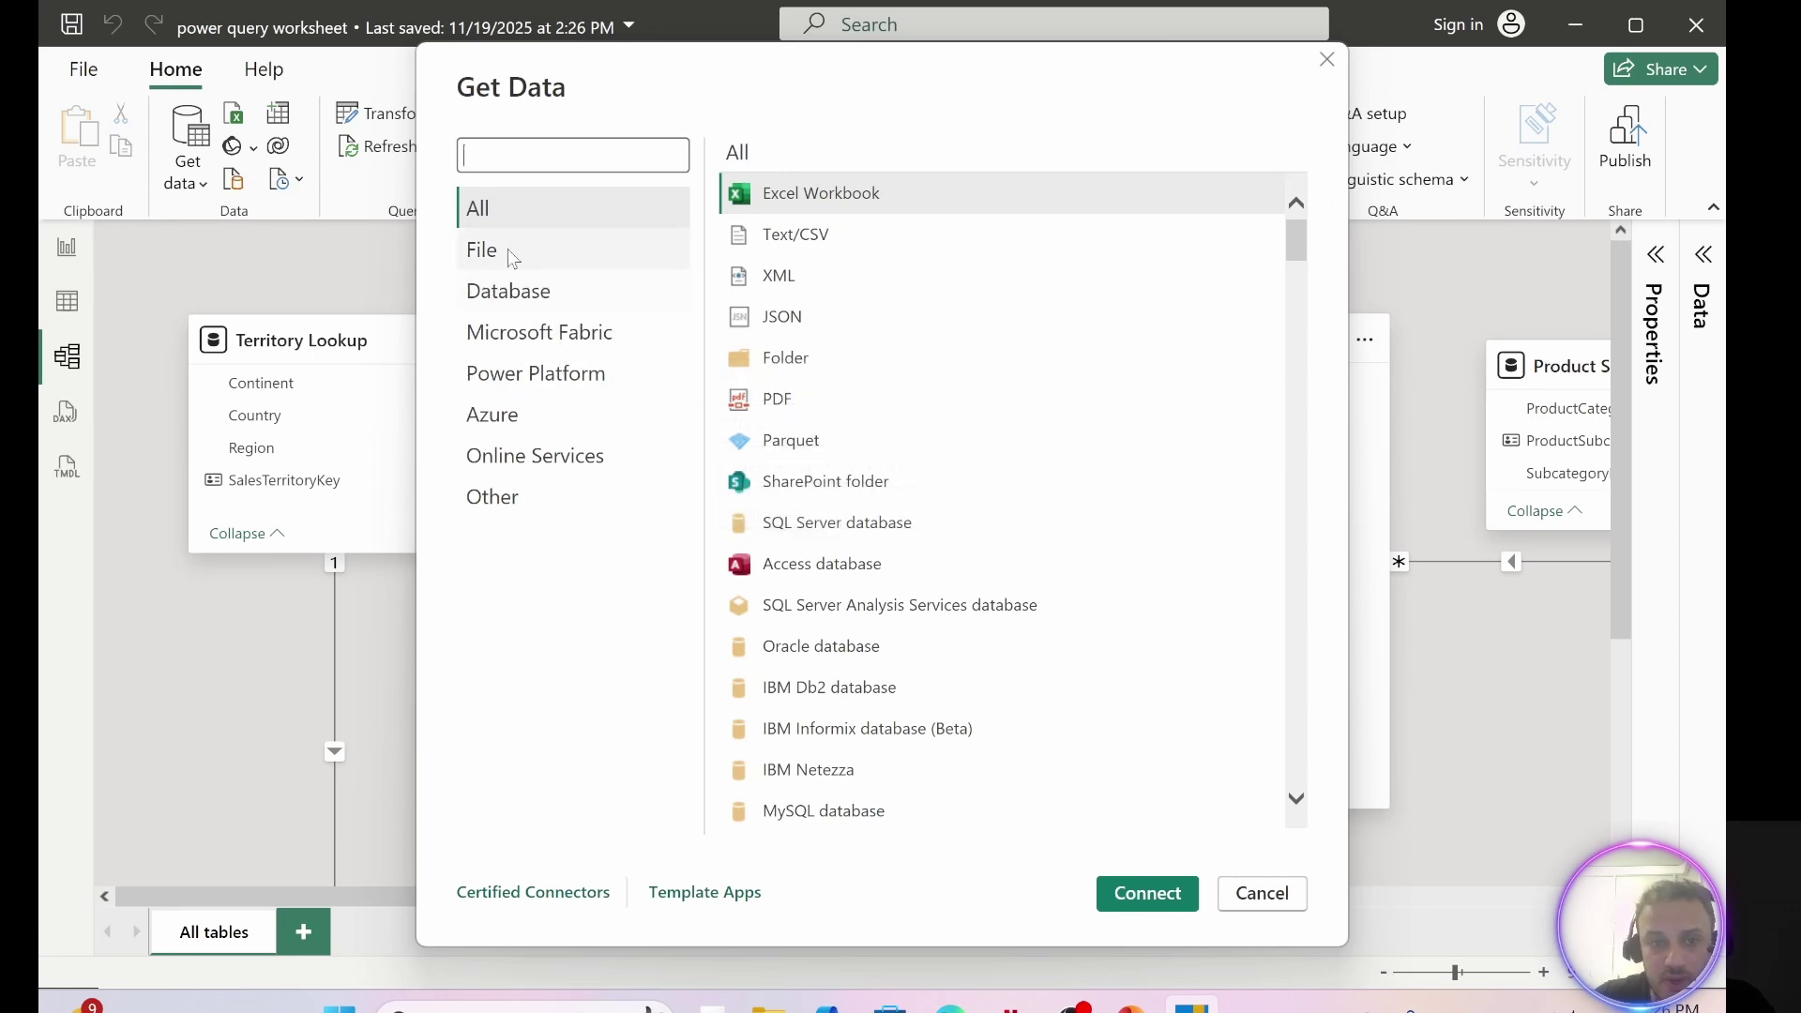
double_click(807, 242)
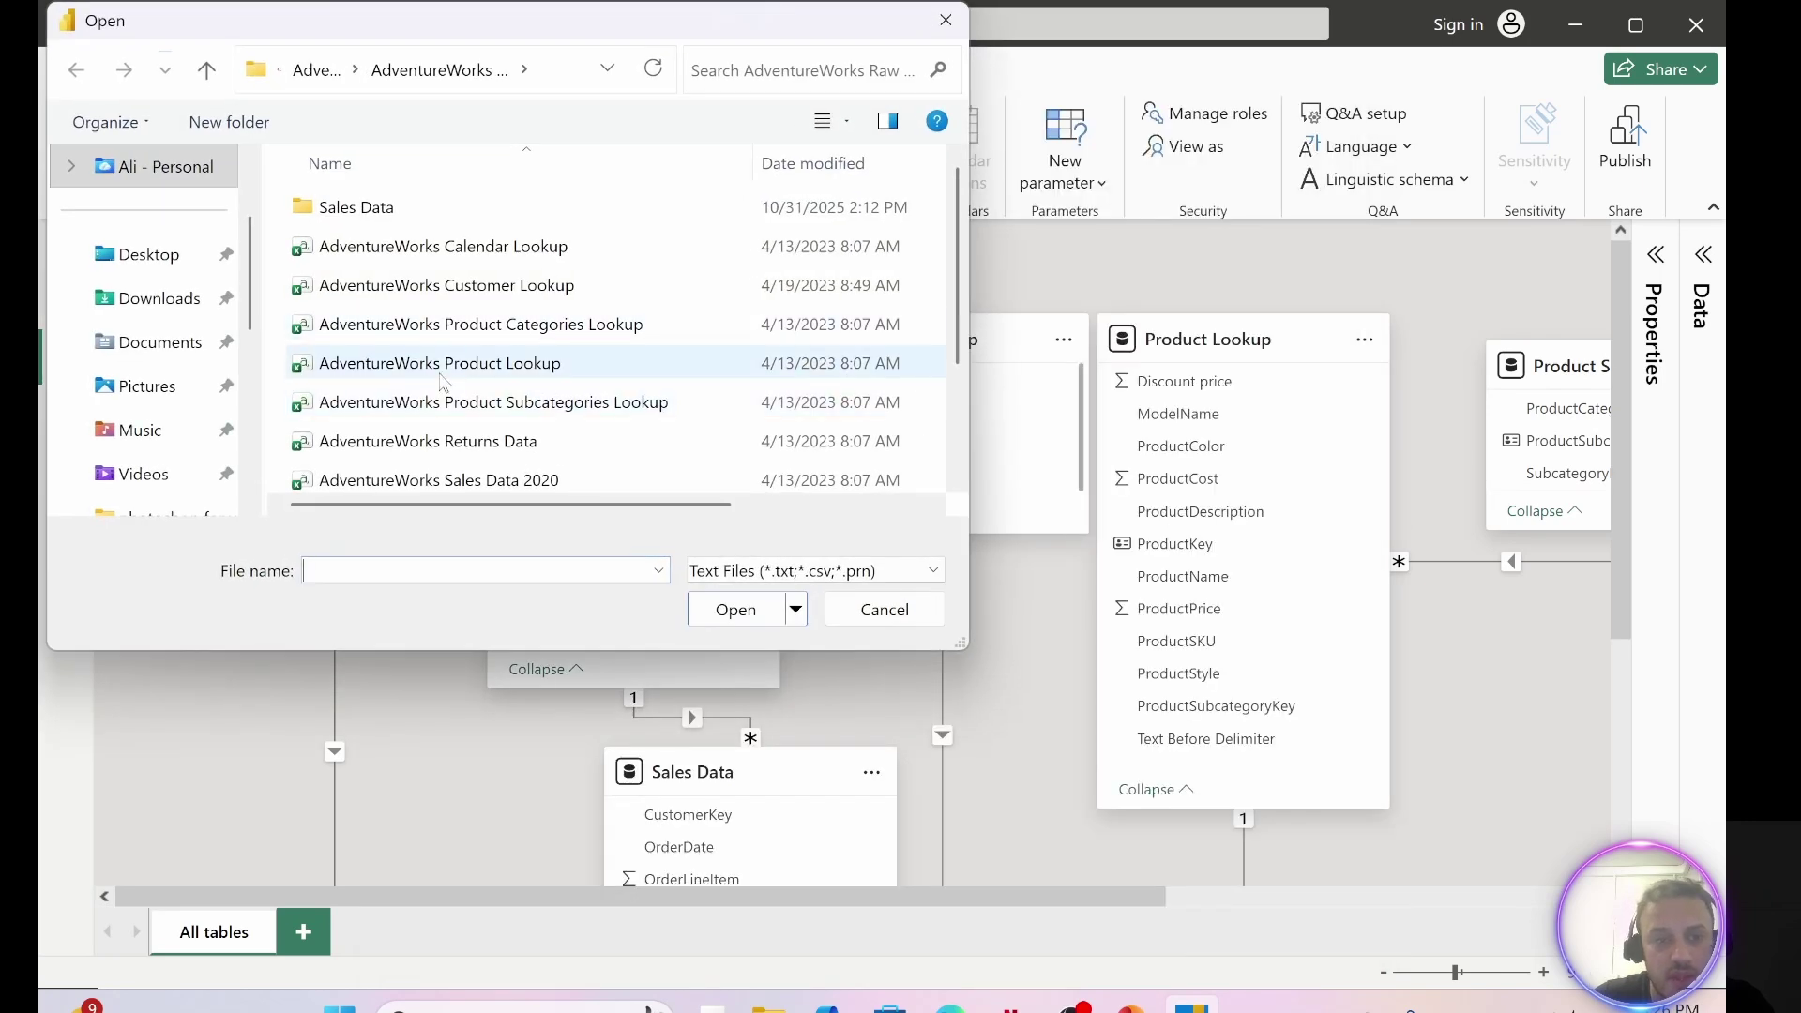
scroll(442, 380, "down", 1)
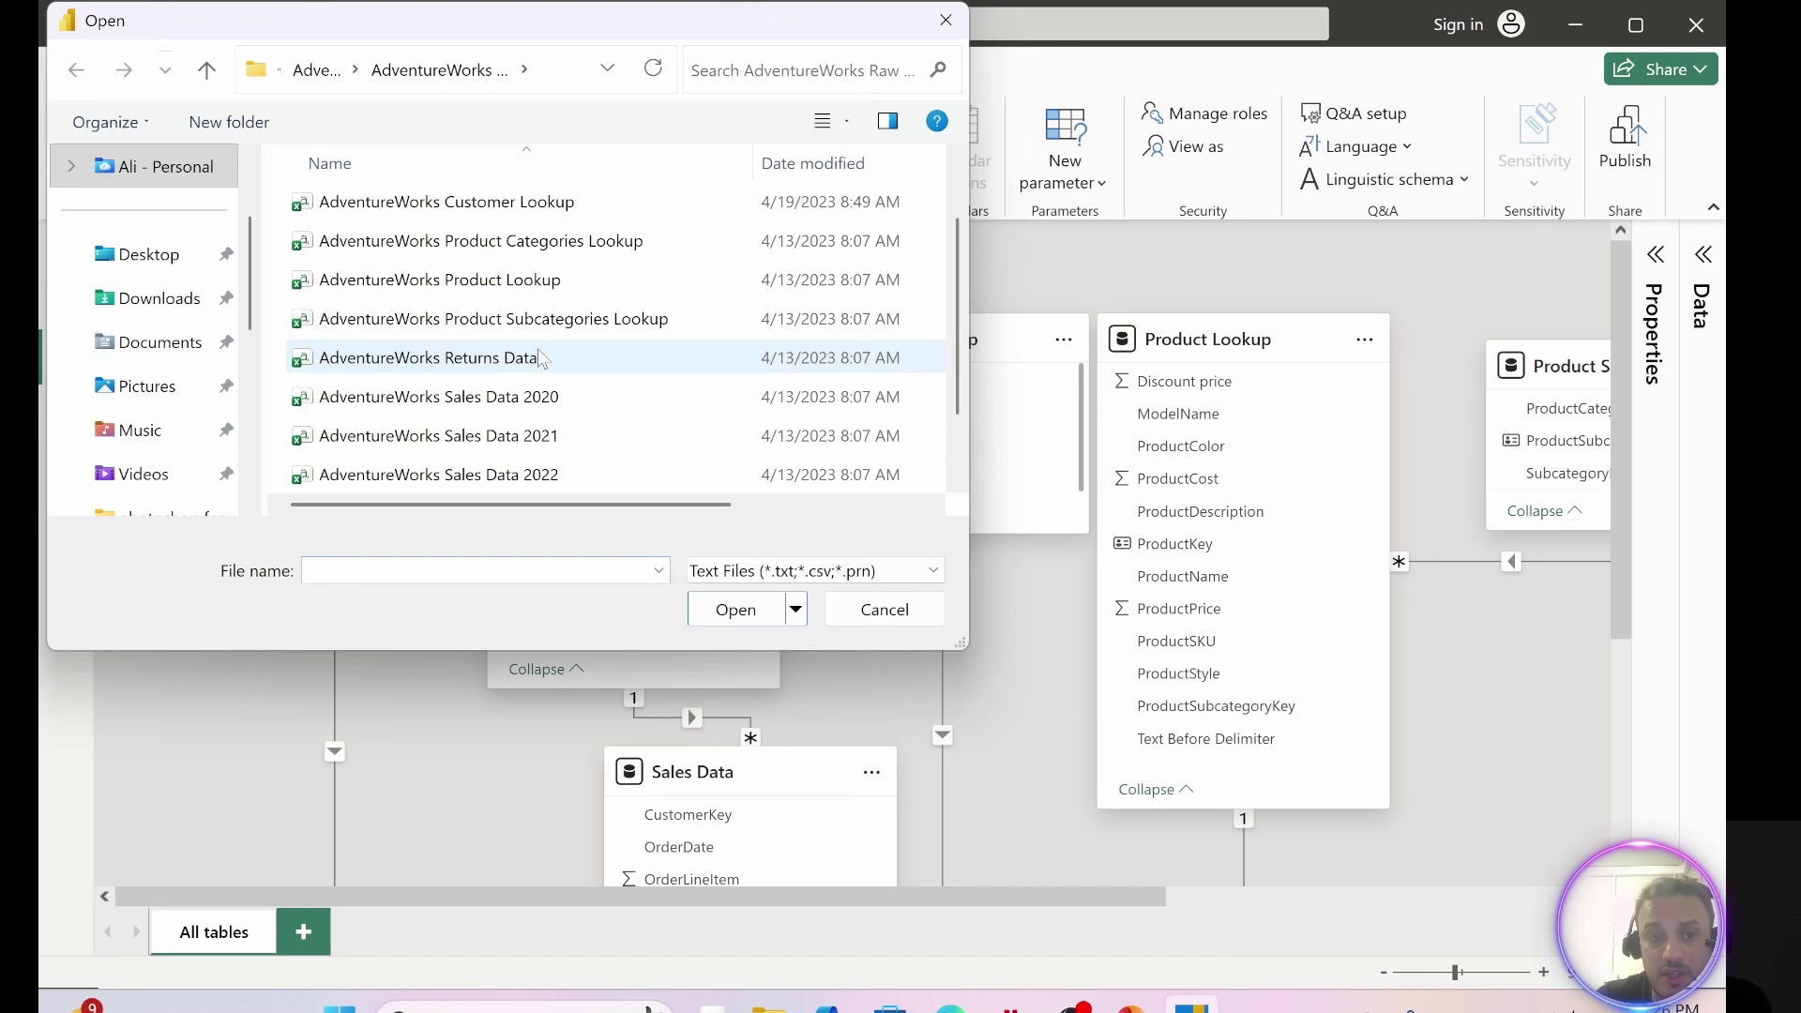
scroll(560, 361, "down", 1)
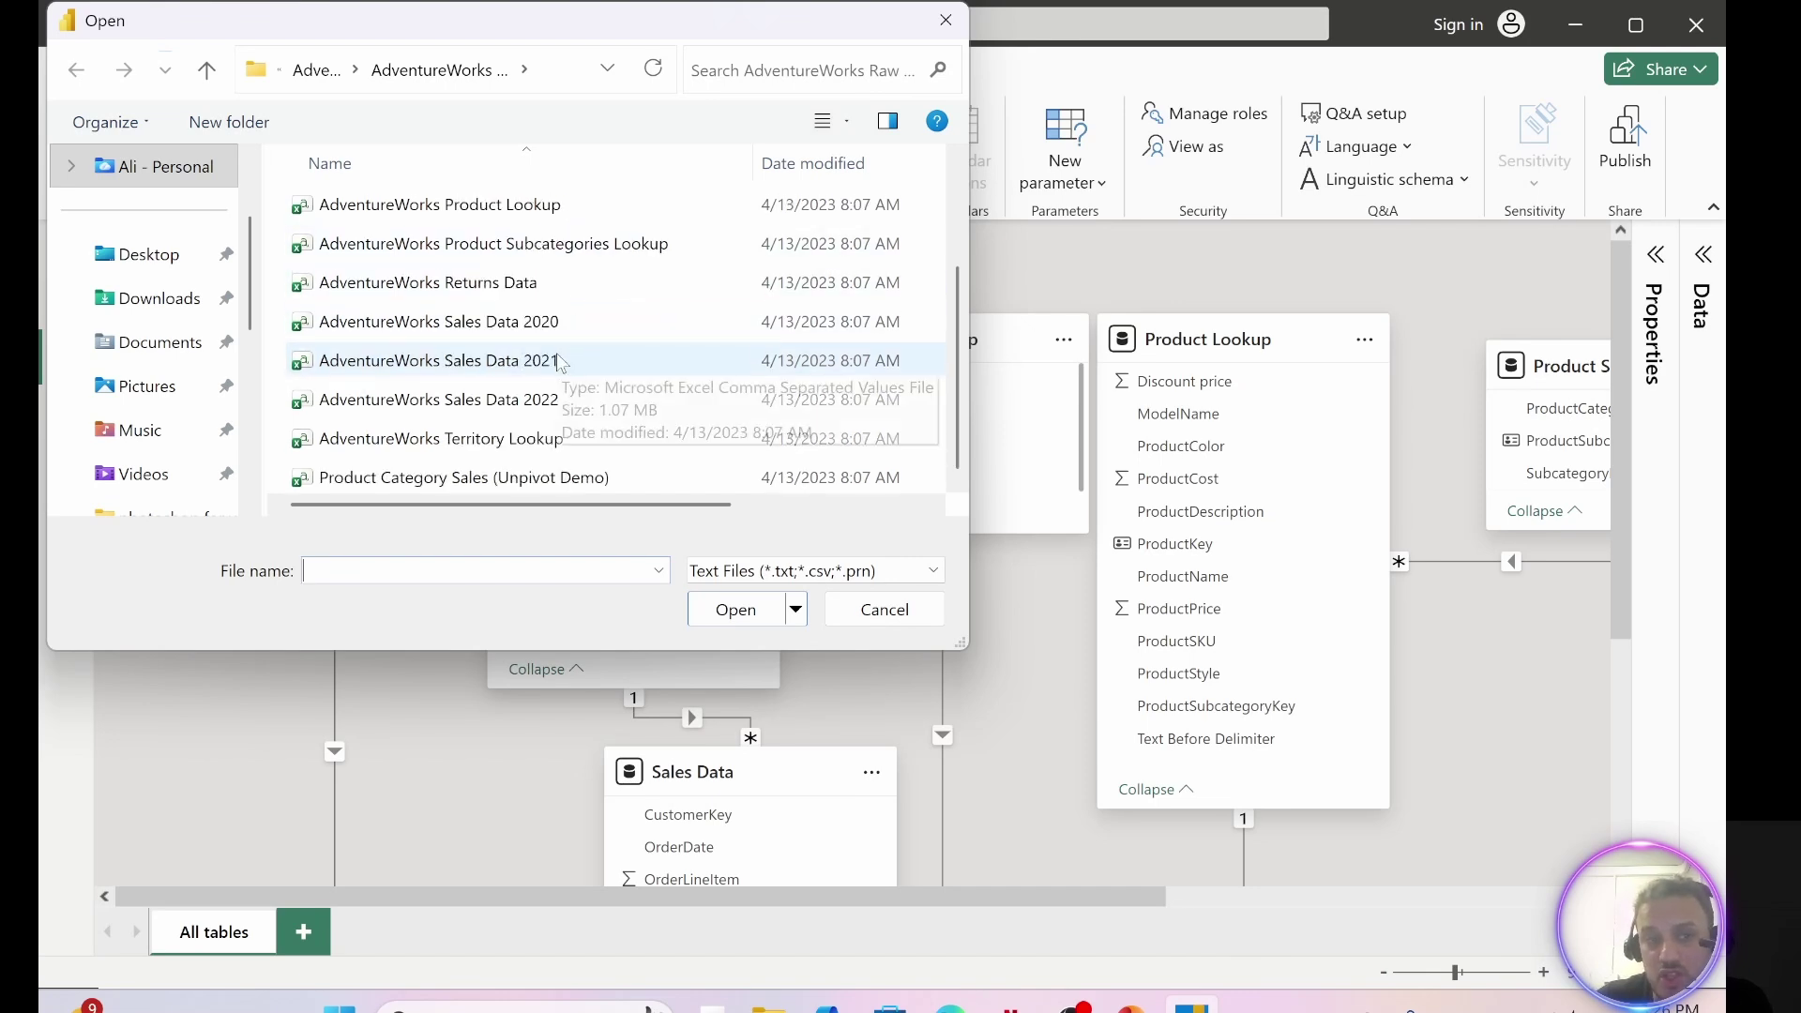
scroll(581, 324, "up", 2)
scroll(480, 449, "down", 2)
scroll(476, 409, "up", 1)
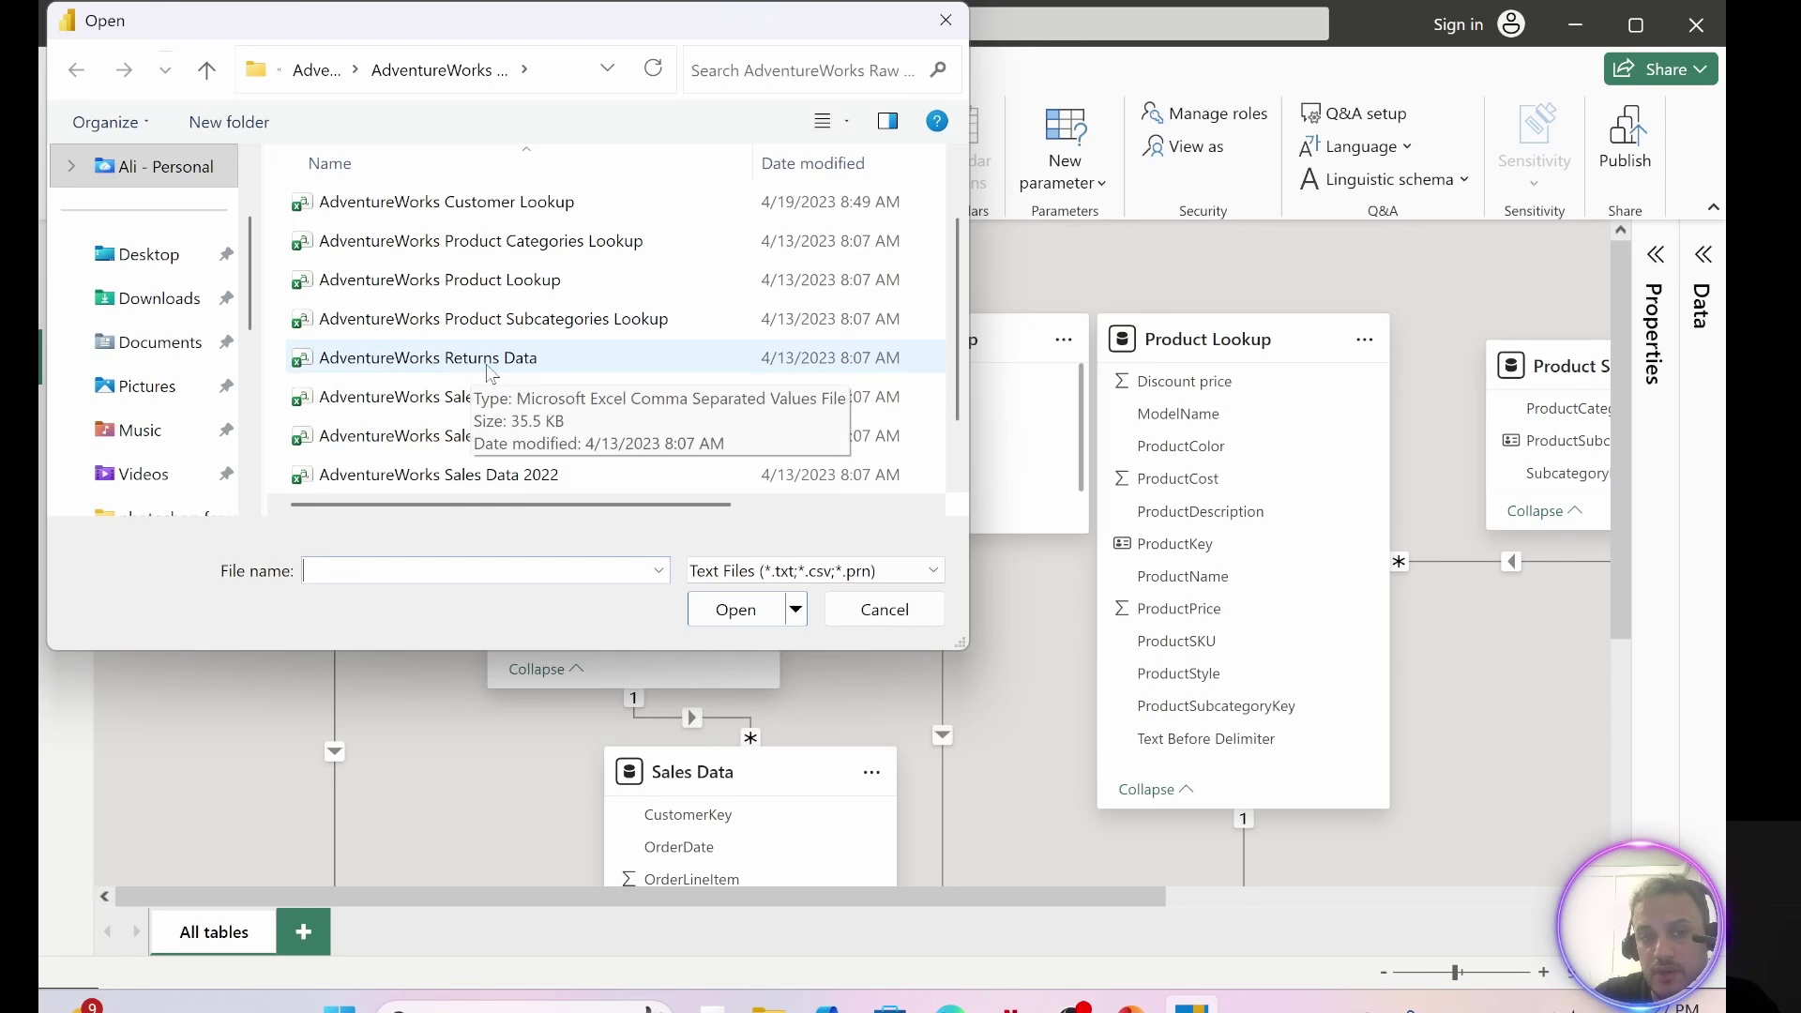
left_click(489, 369)
left_click(737, 609)
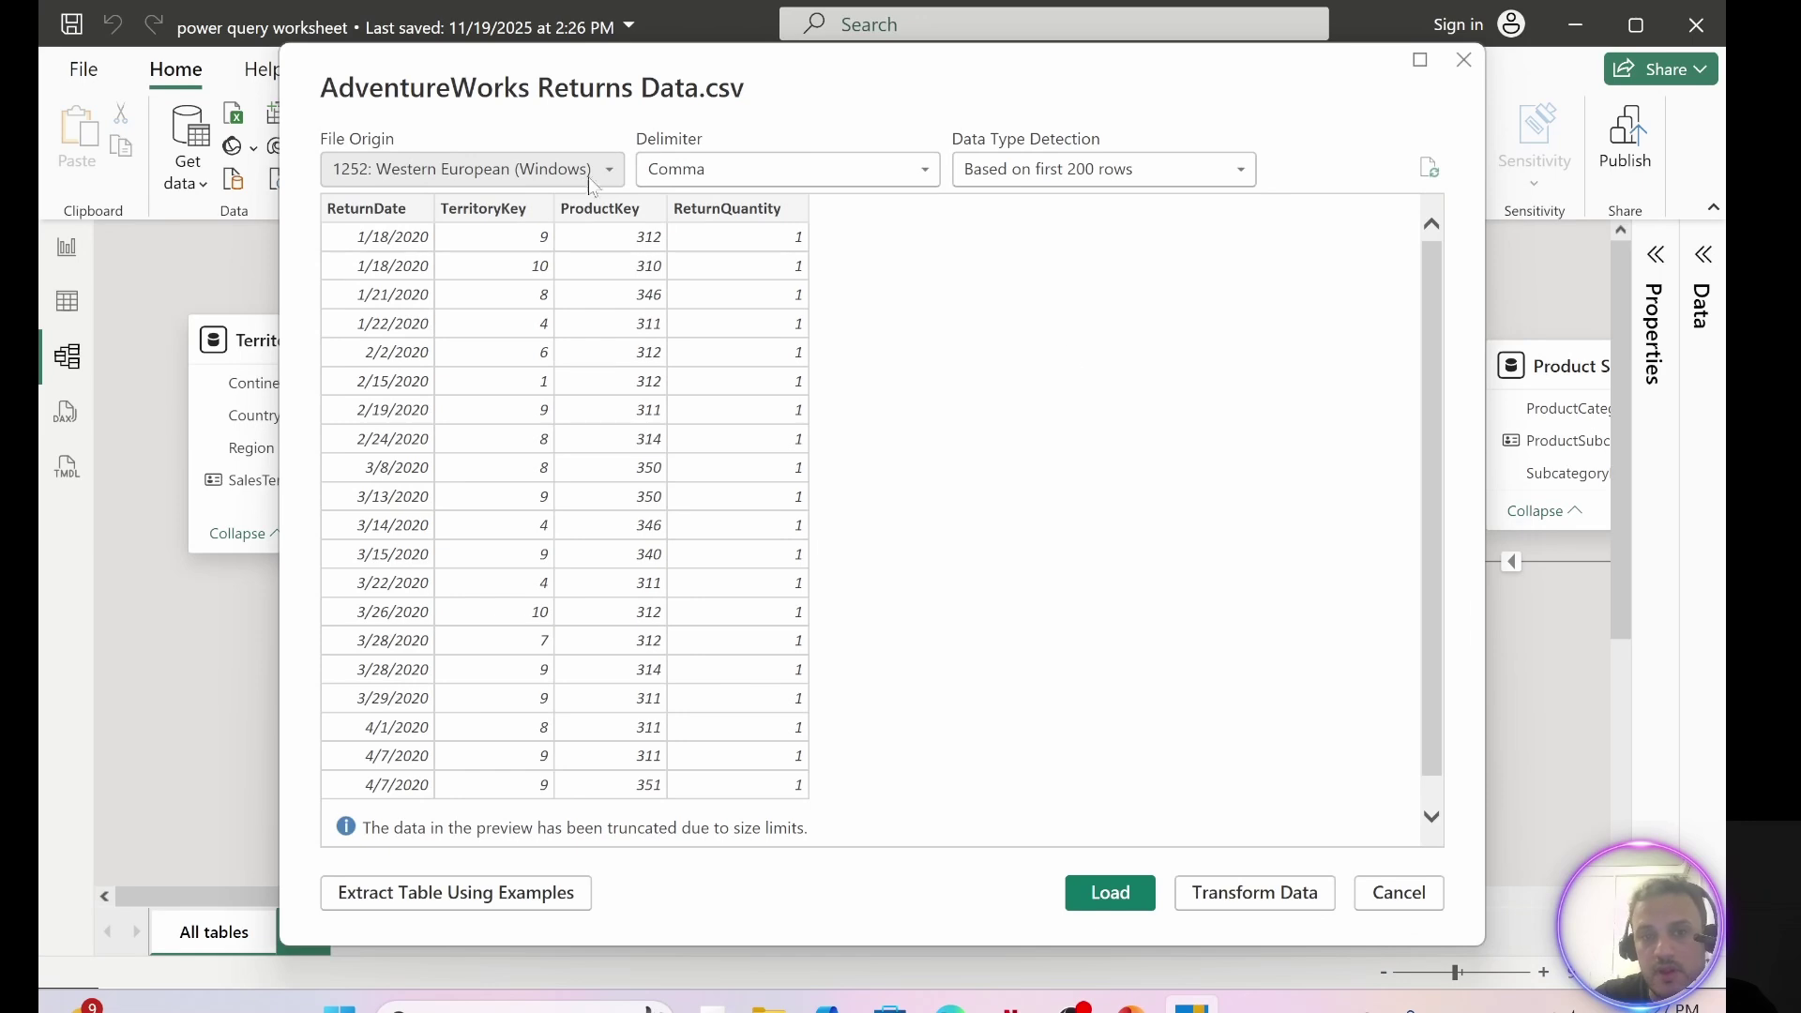
left_click(1261, 901)
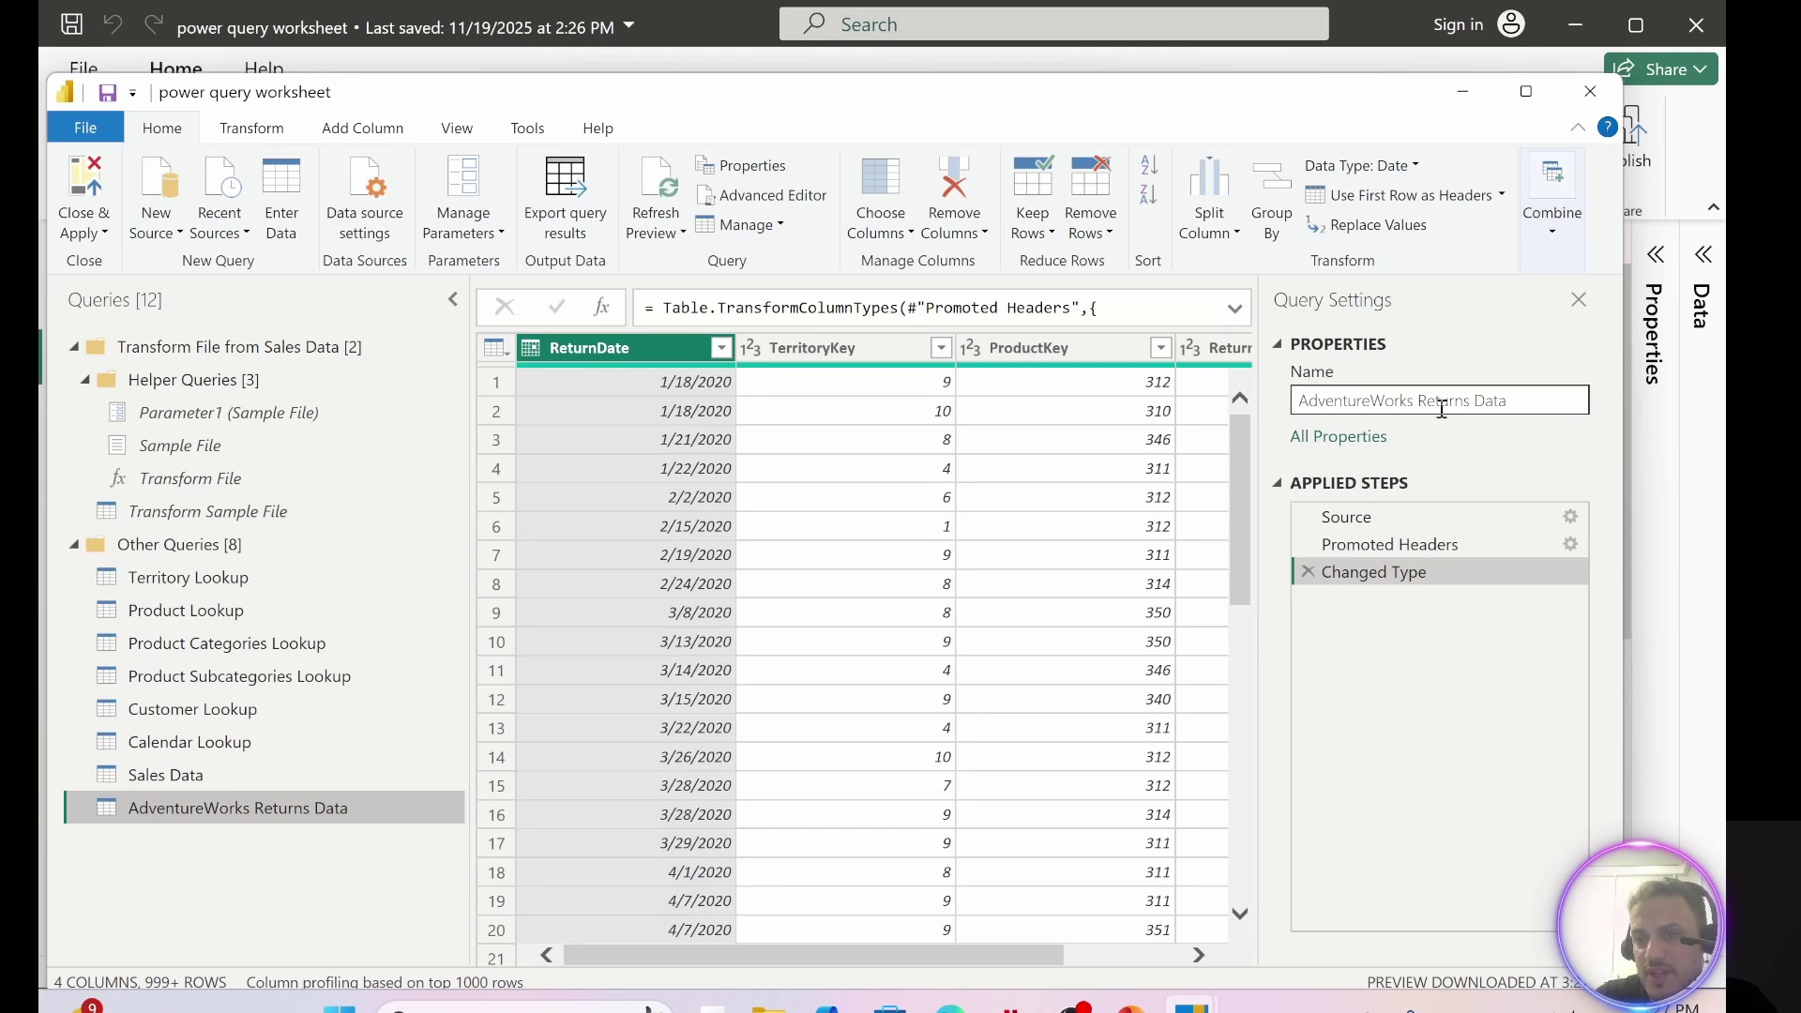
- Rename the AdventureWorks Returns Data query as Returns Data
left_click_drag(1419, 400, 1286, 410)
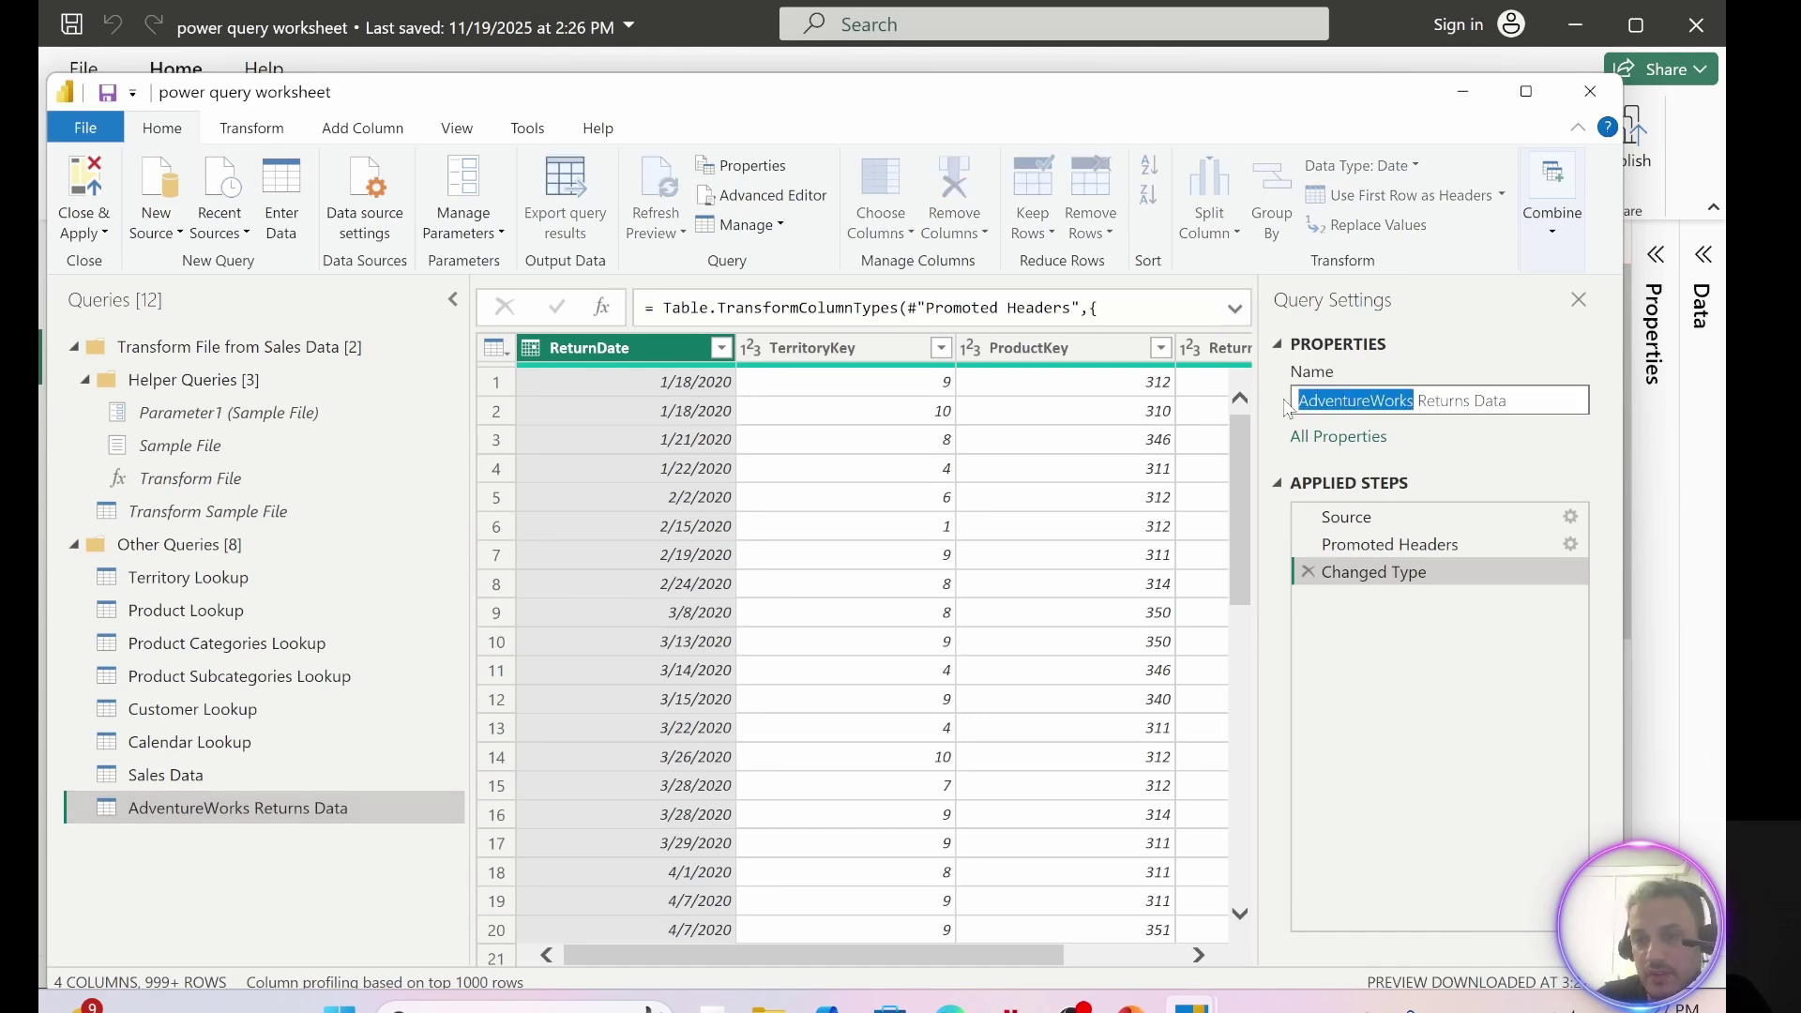
key("BackSpace")
key("Return")
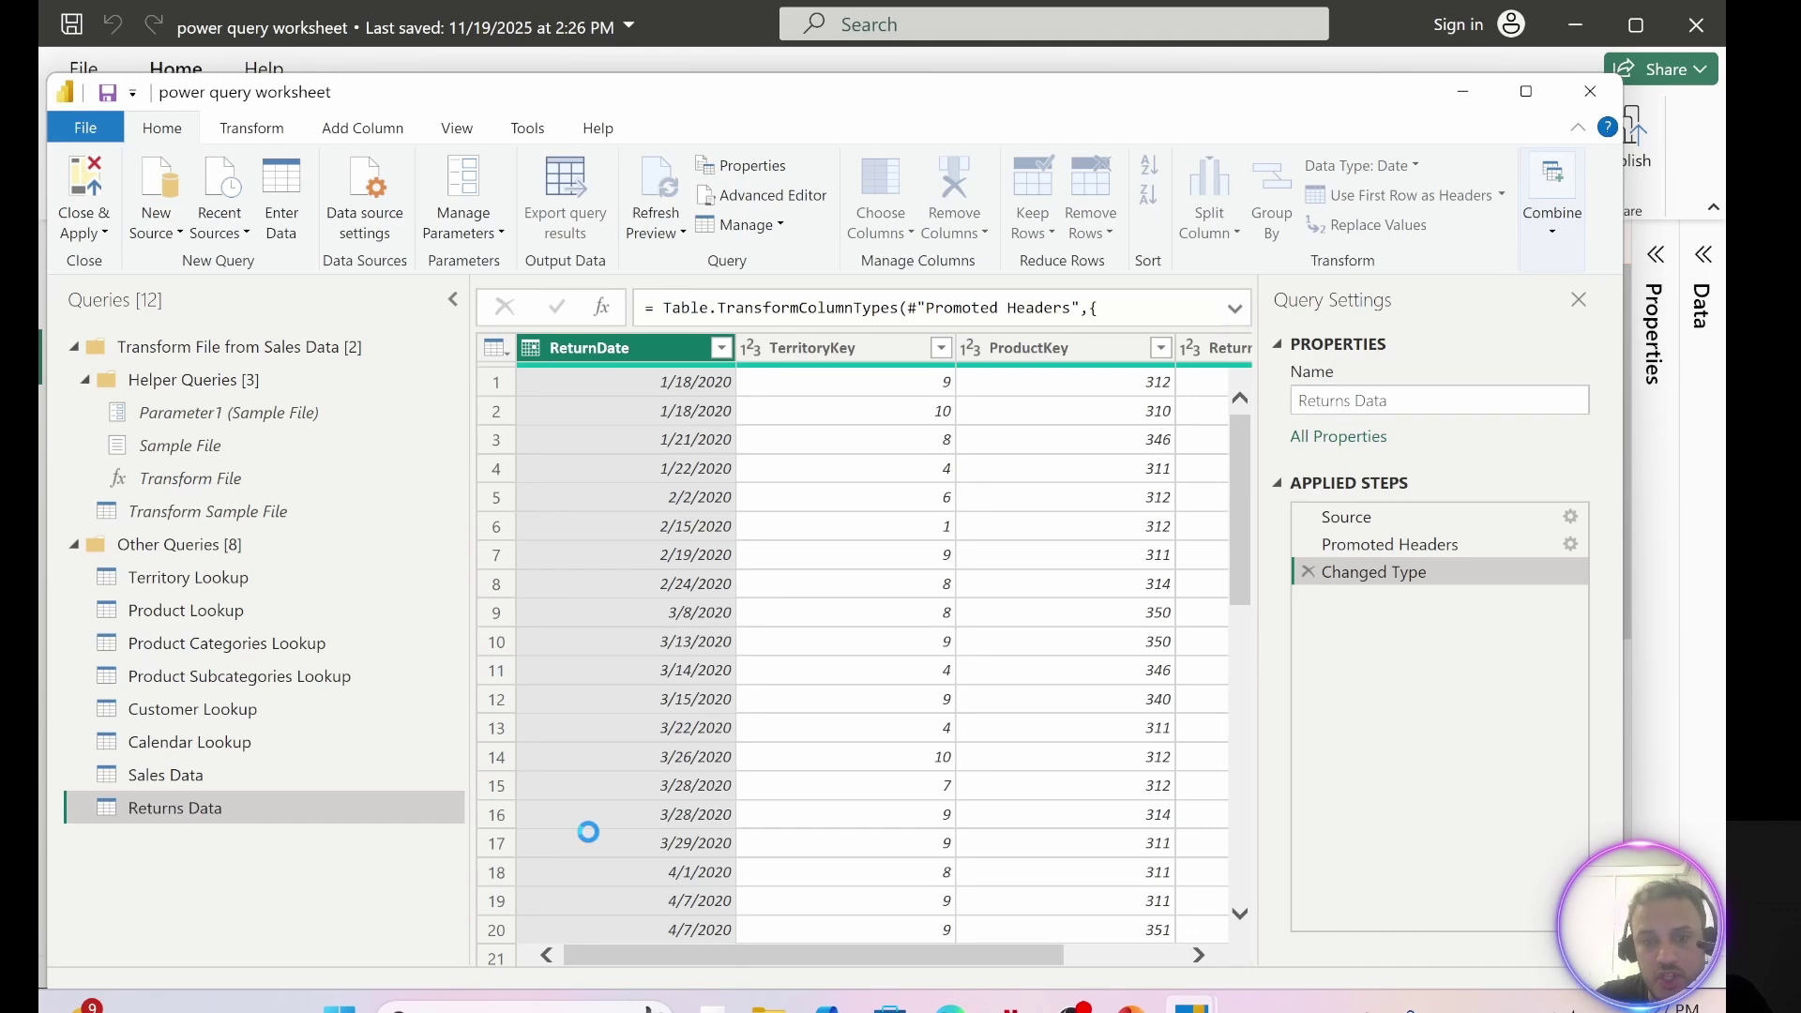
- Check the remaining columns of the Returns Data query and apply the changes to load it into the model
left_click_drag(942, 955, 1044, 961)
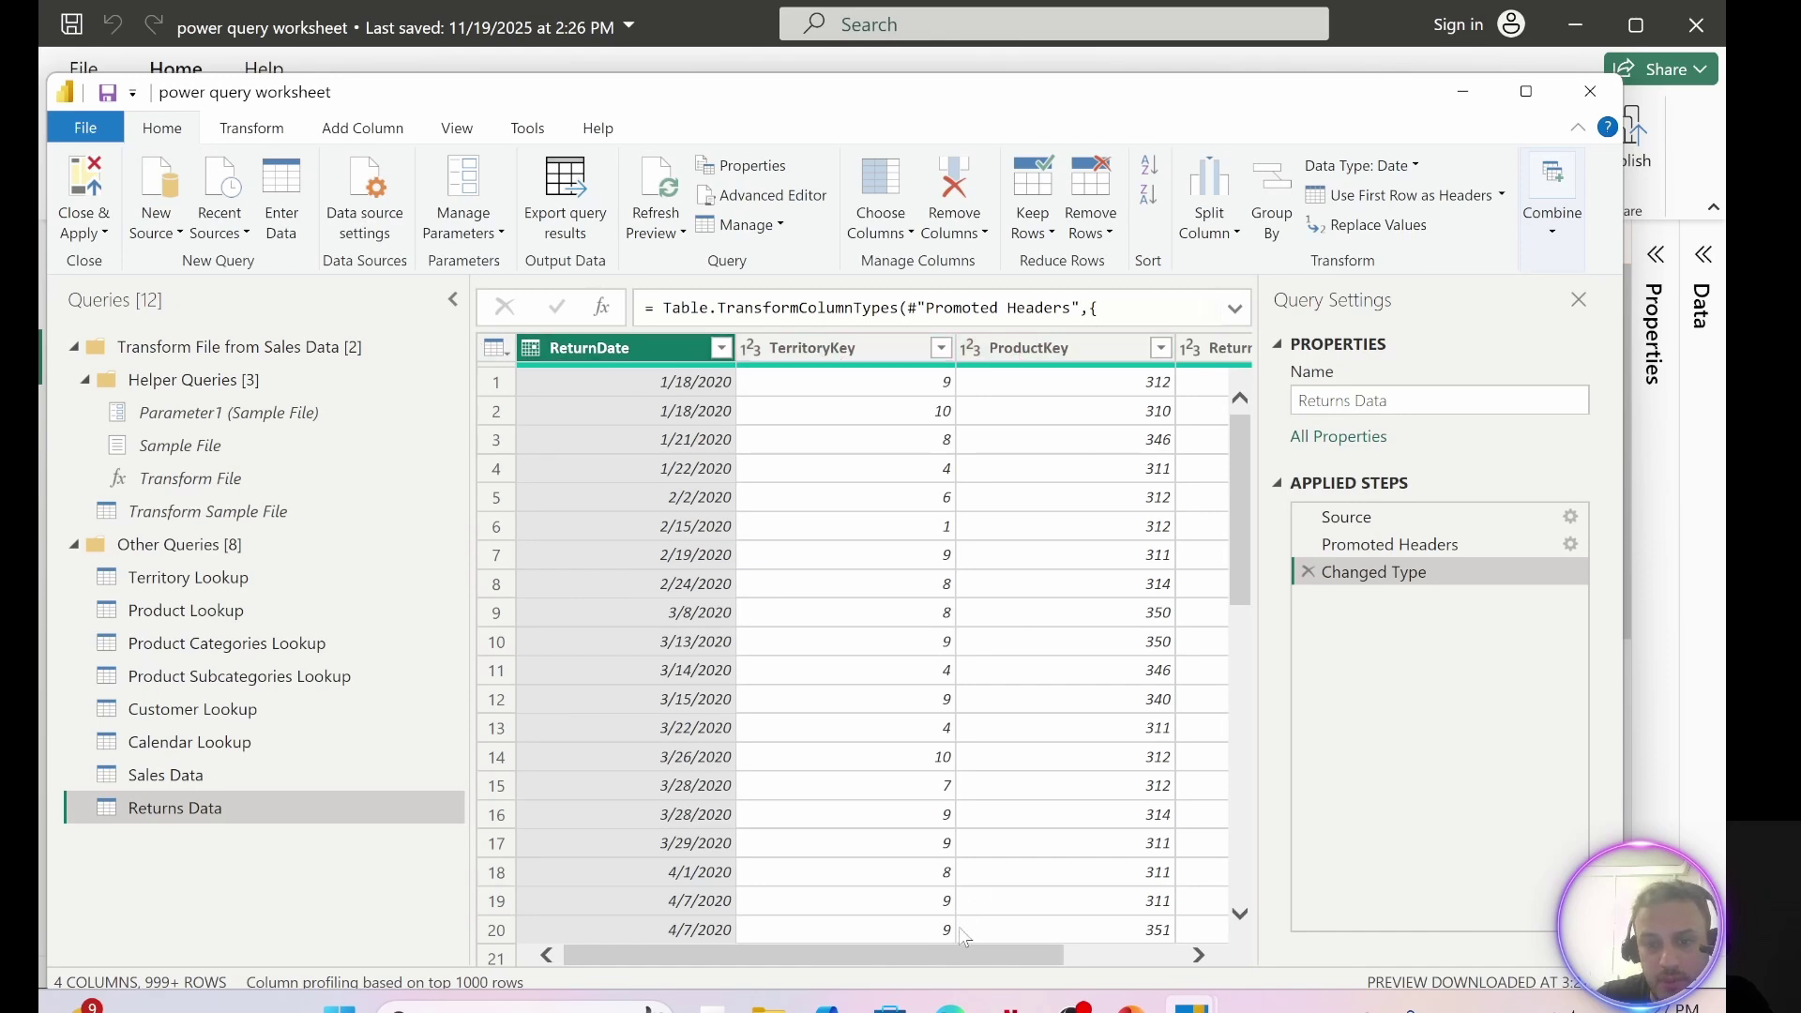
left_click_drag(935, 961, 1061, 966)
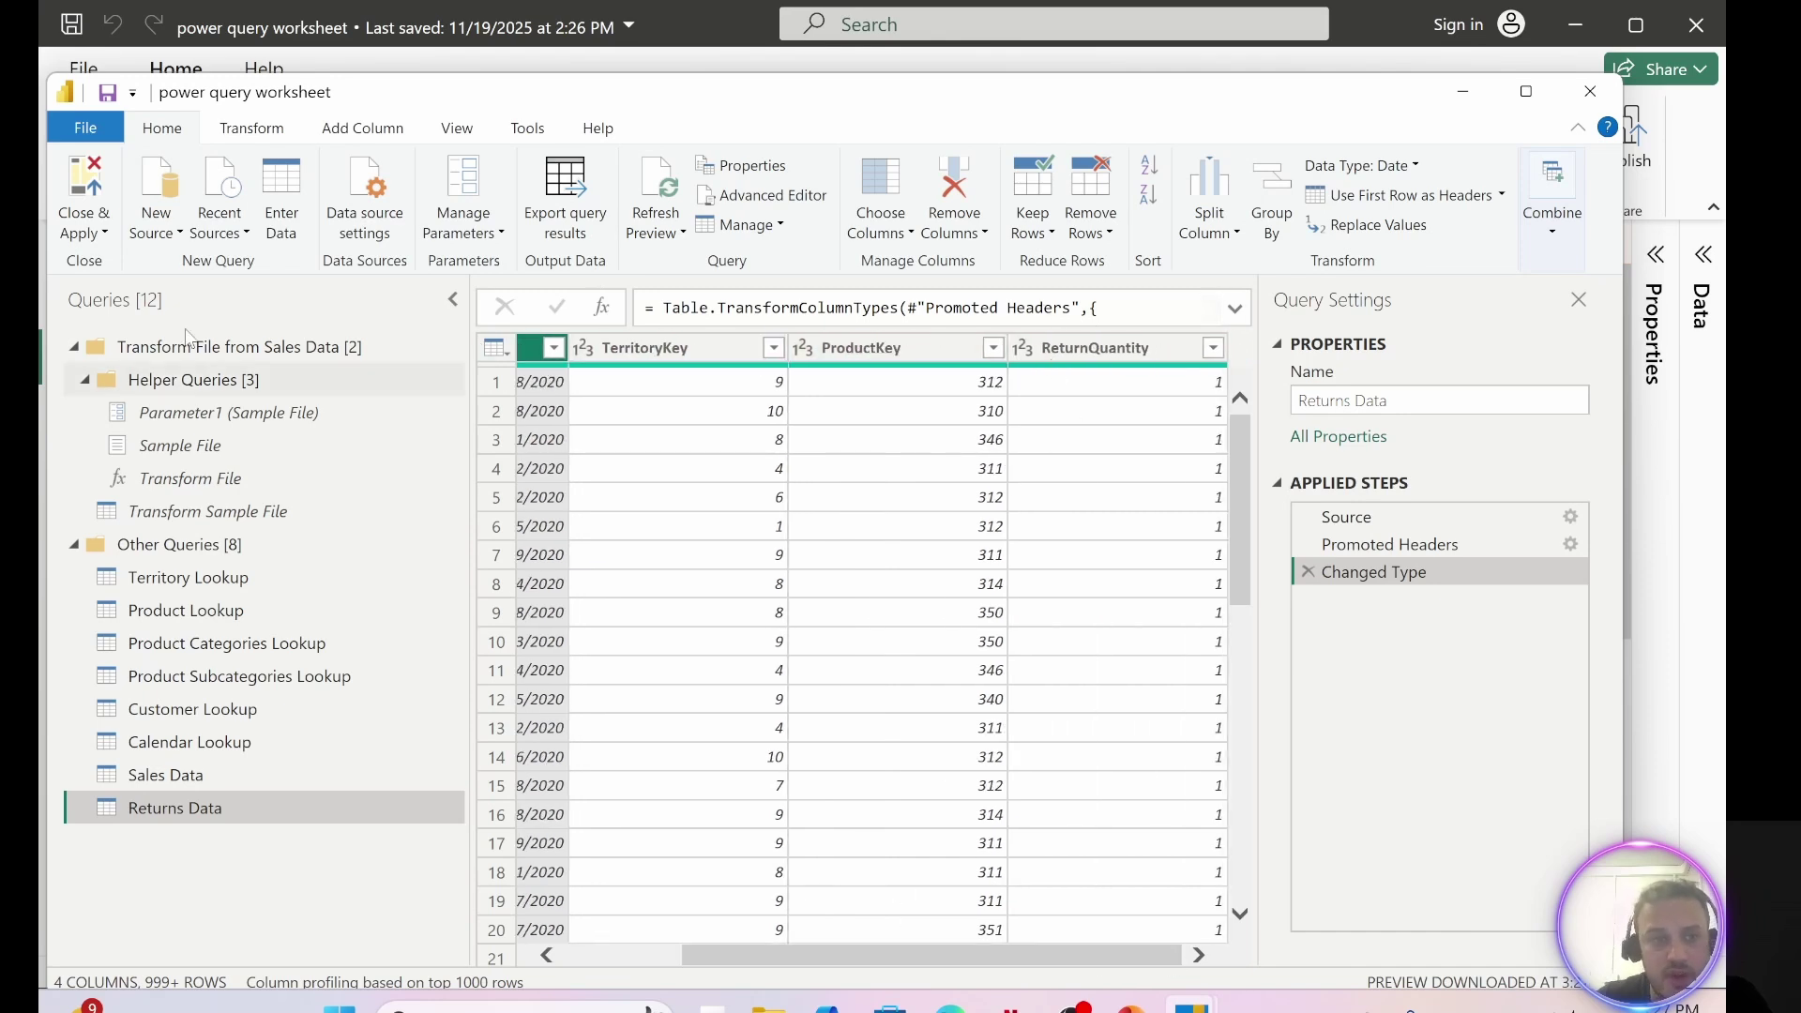
left_click(92, 192)
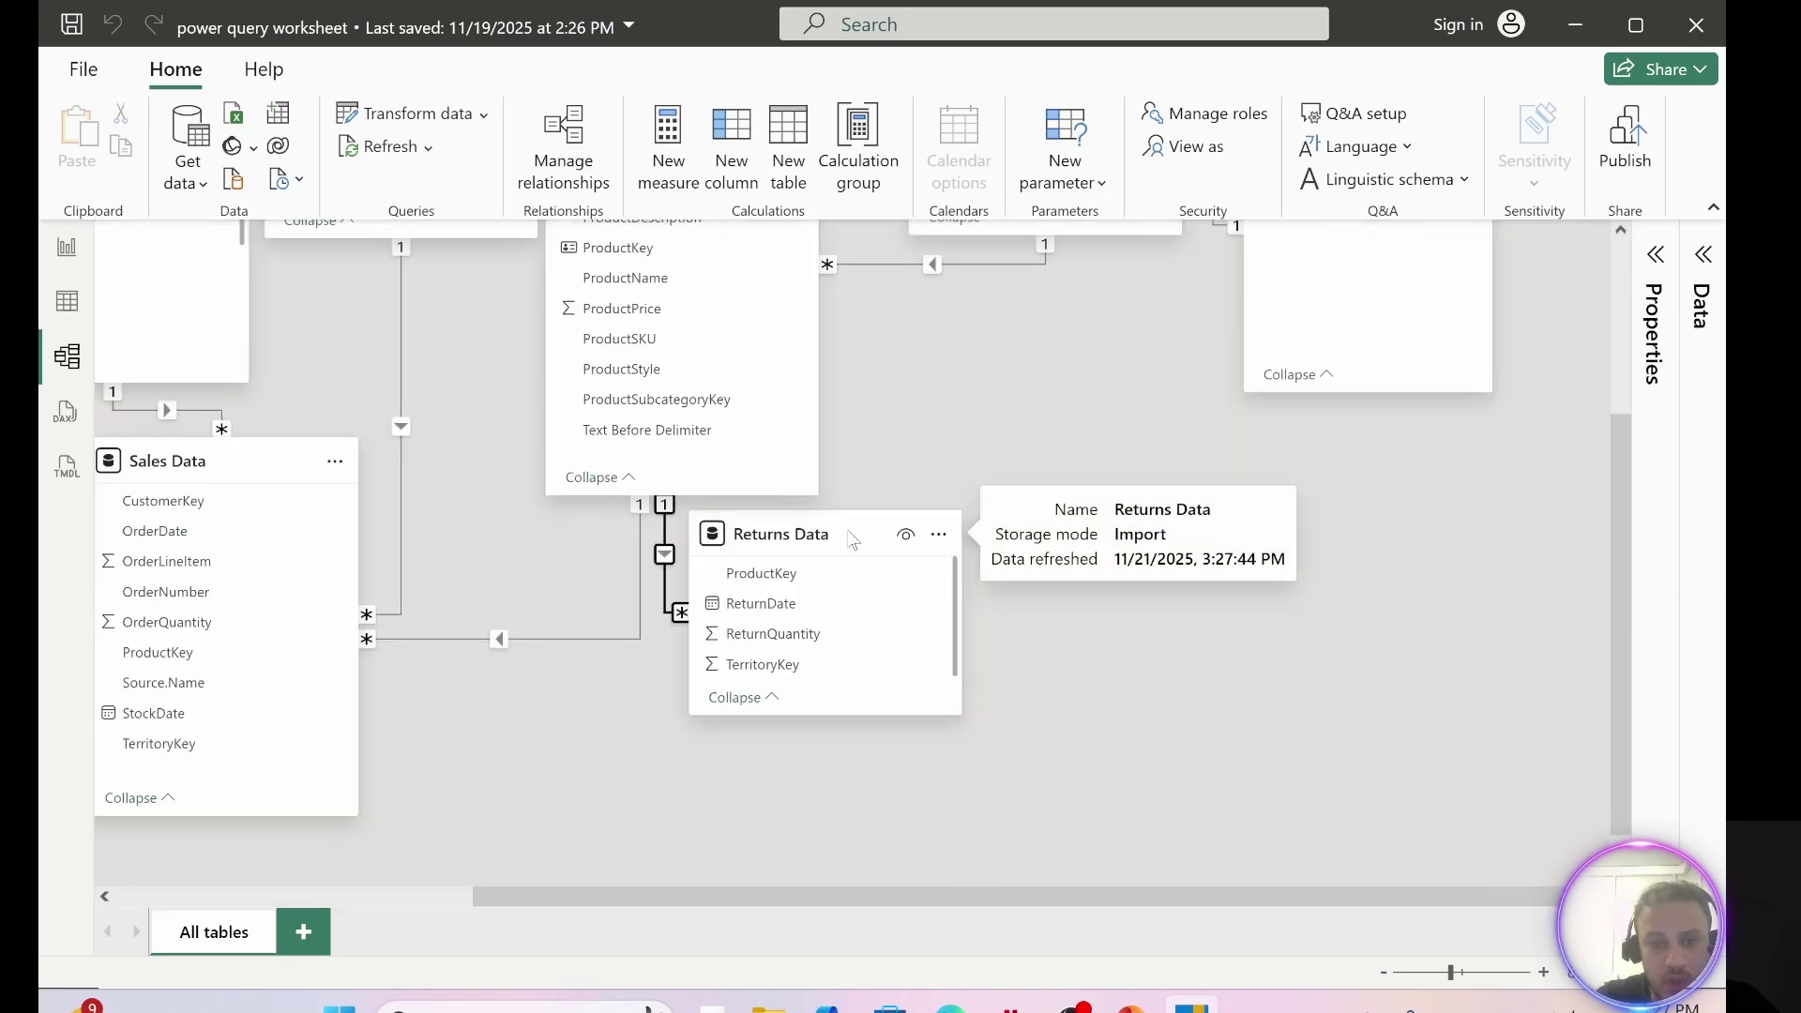
- Move the Returns Data table beneath Product Lookup so that it sits next to Sales Data
left_click_drag(841, 531, 653, 643)
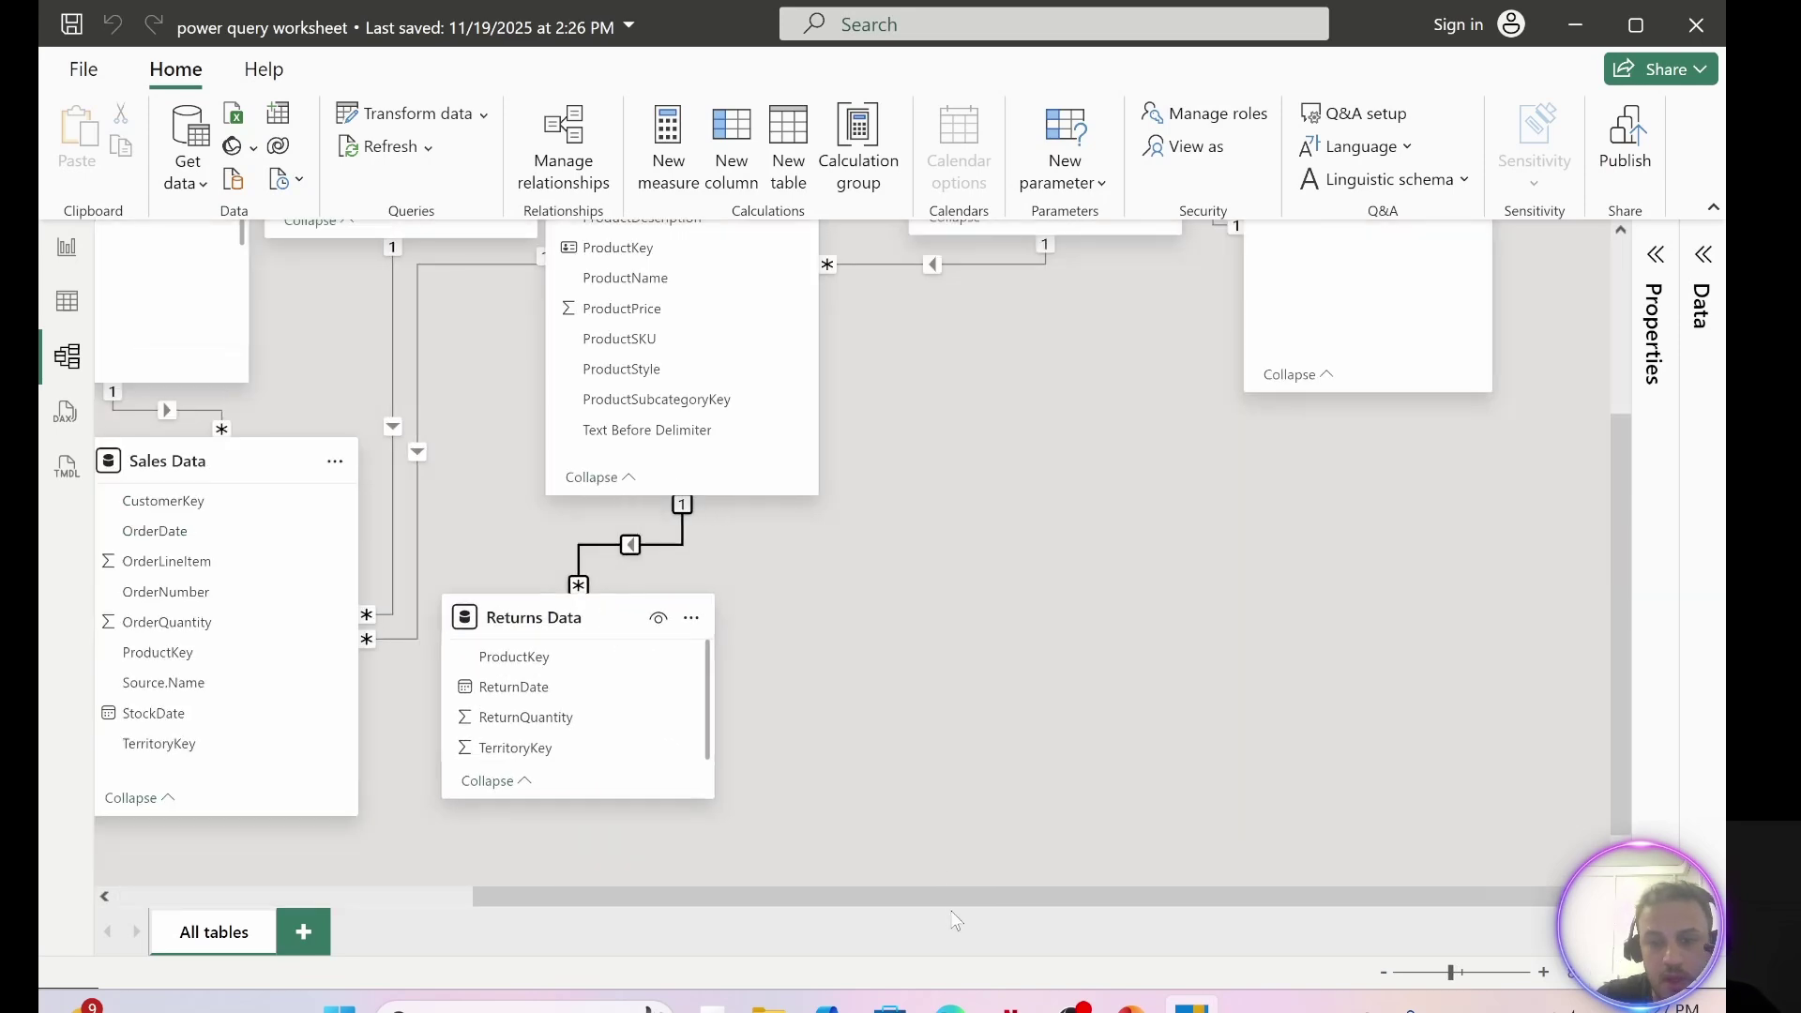
left_click_drag(953, 898, 682, 898)
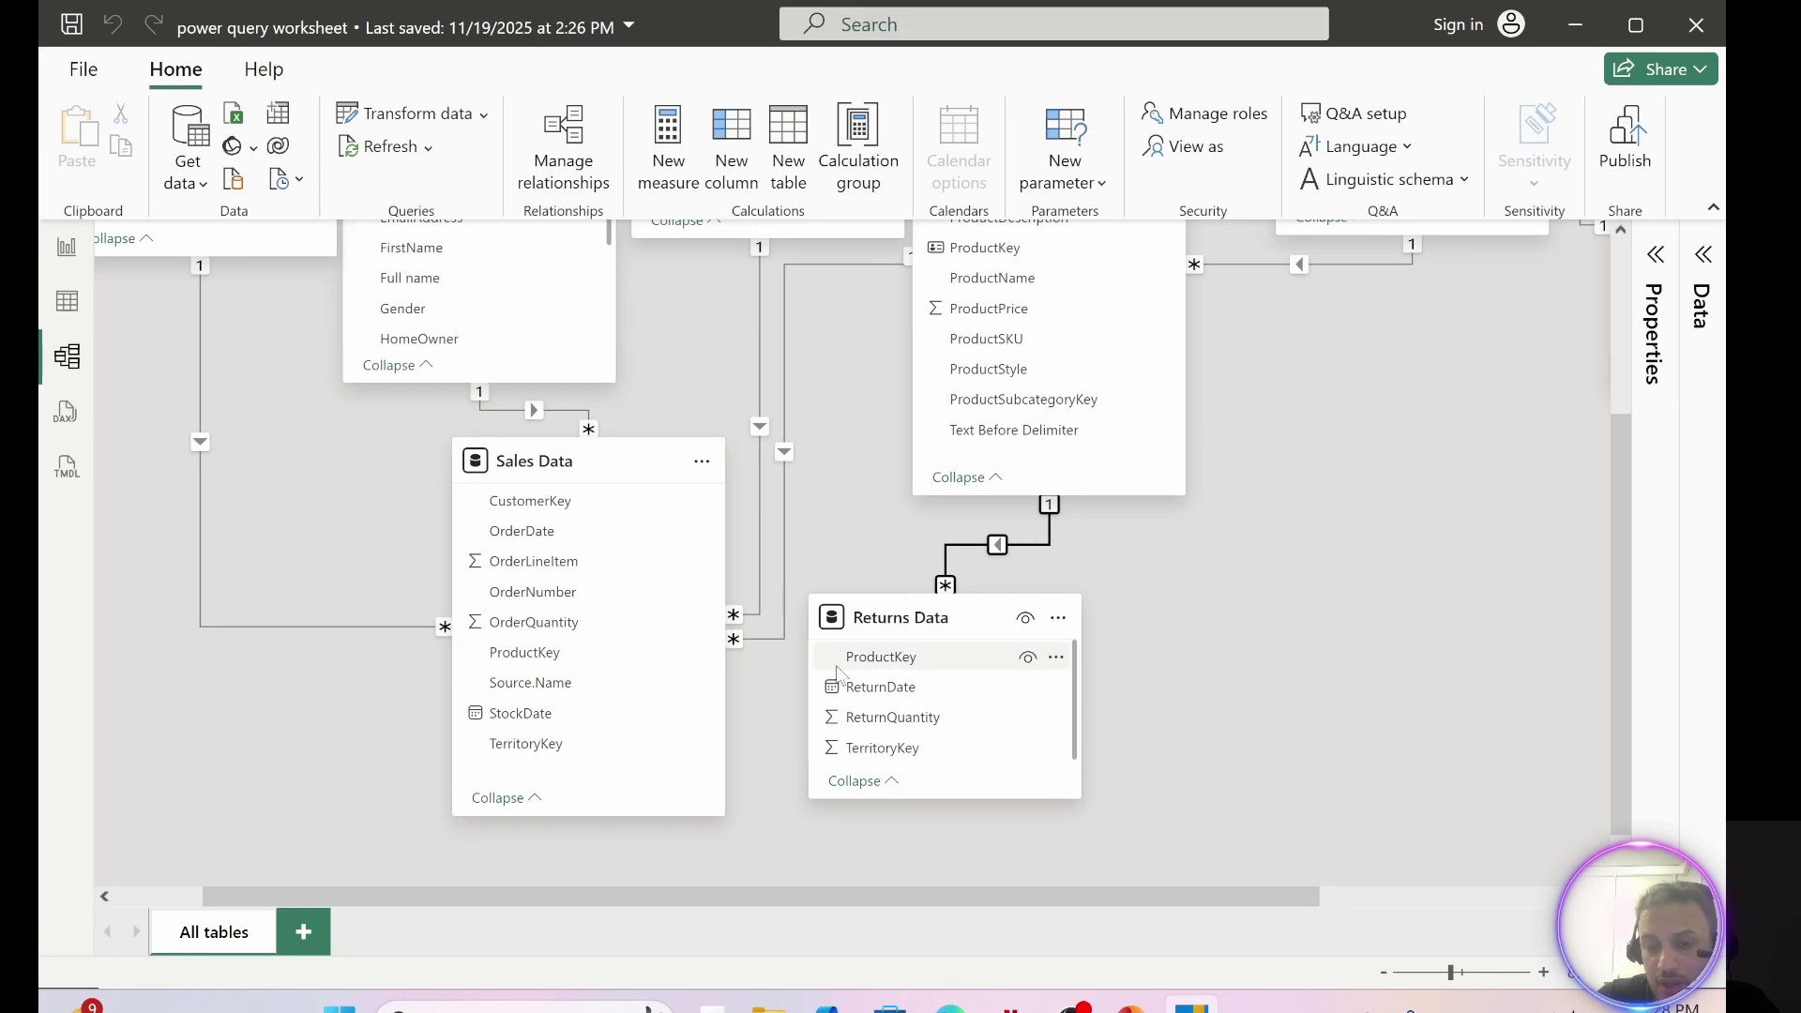
- Try to relate ProductKey in Returns Data directly to ProductKey in Sales Data
left_click_drag(886, 658, 530, 654)
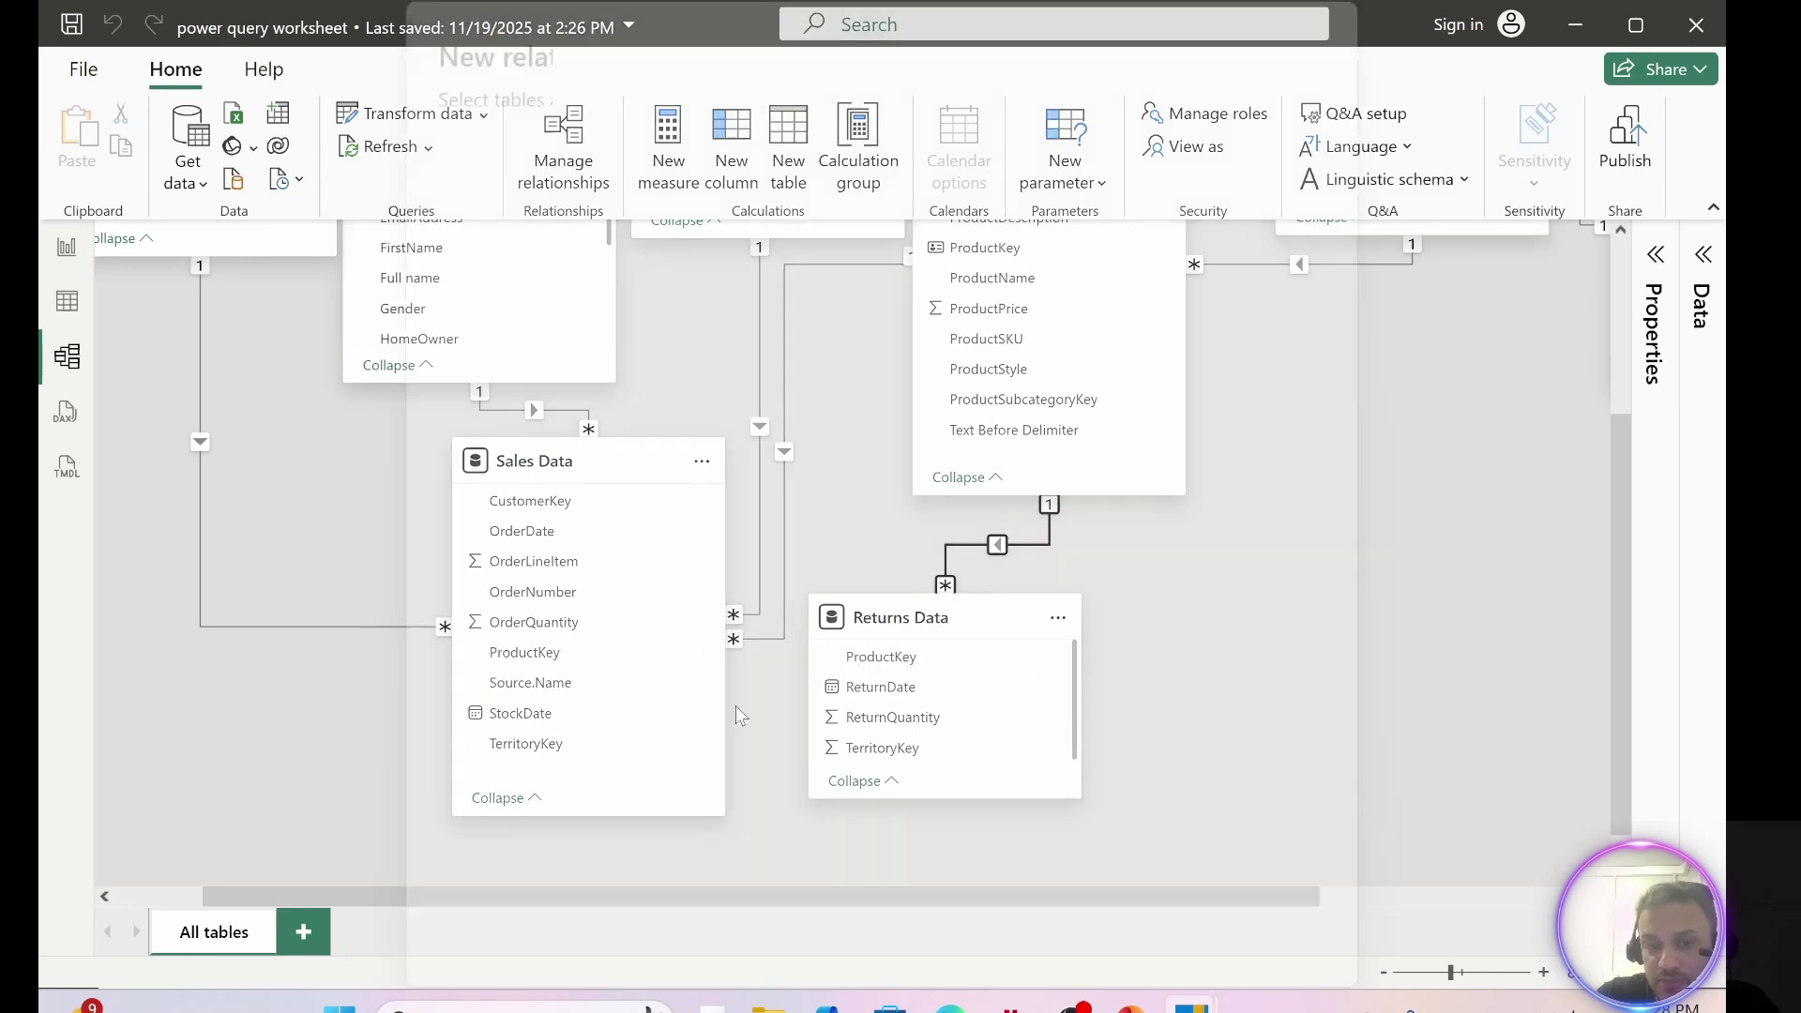
scroll(795, 812, "down", 1)
scroll(795, 812, "down", 1)
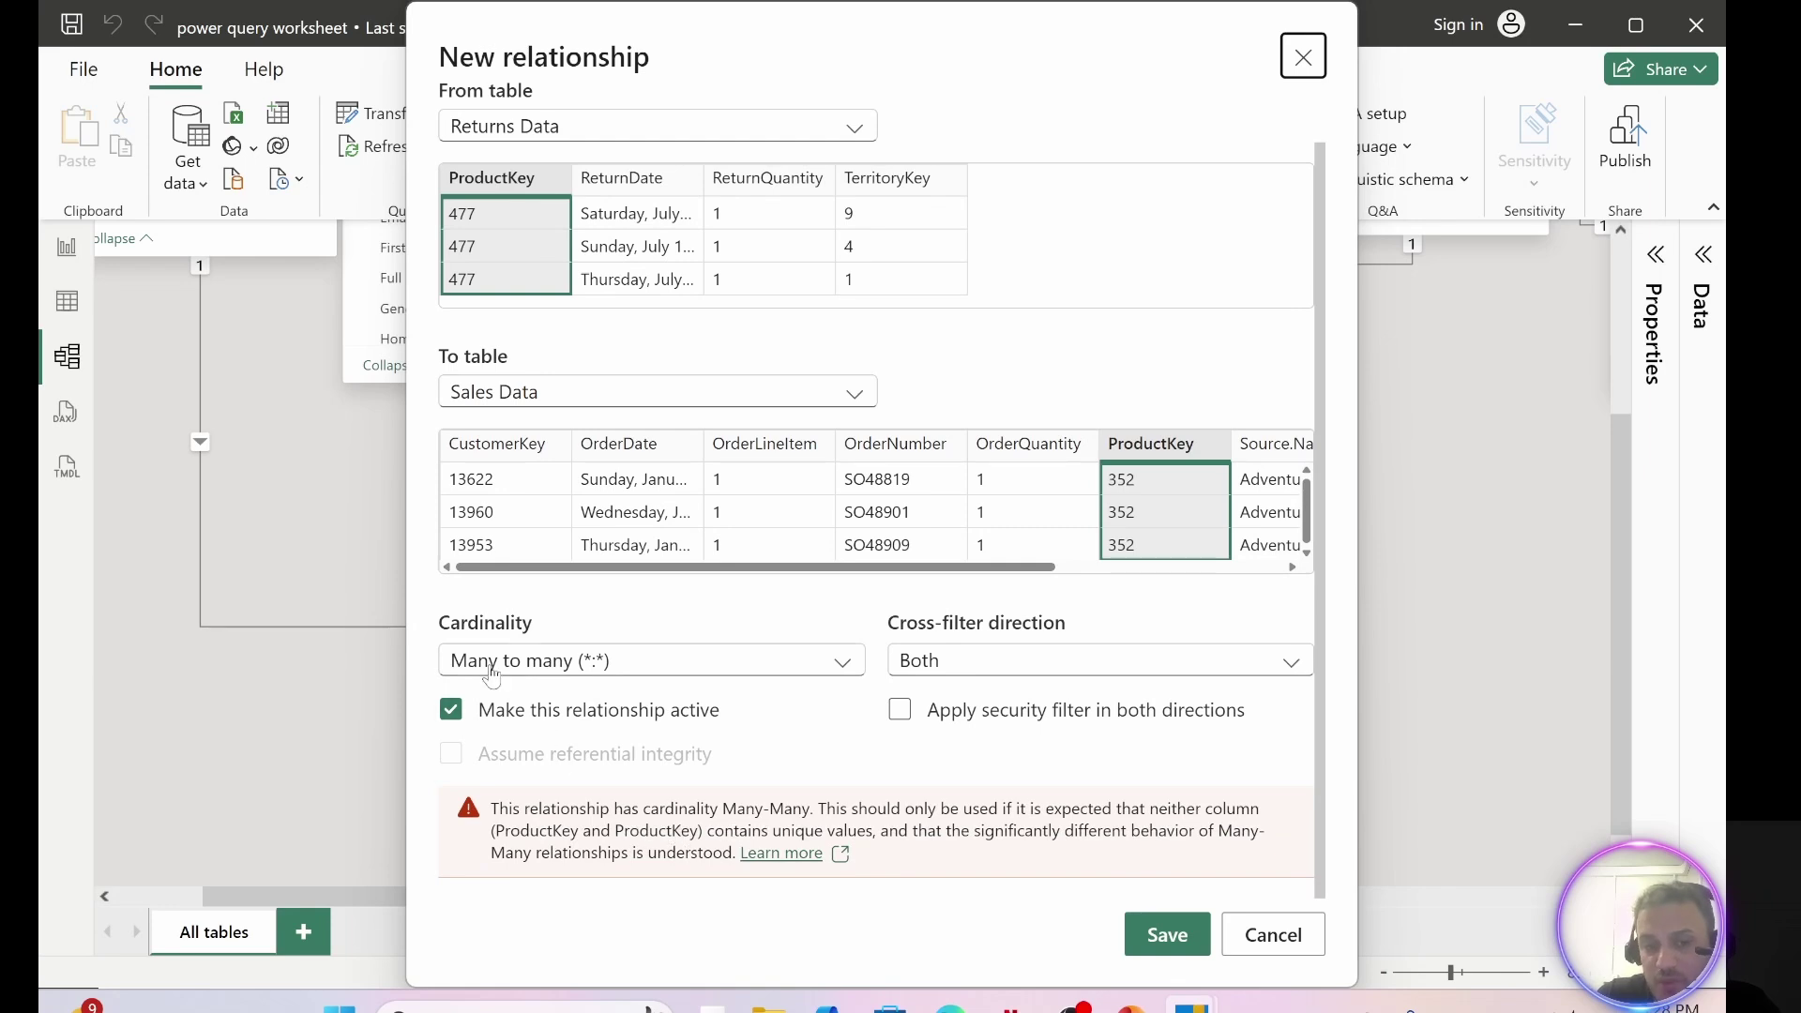
left_click(1275, 936)
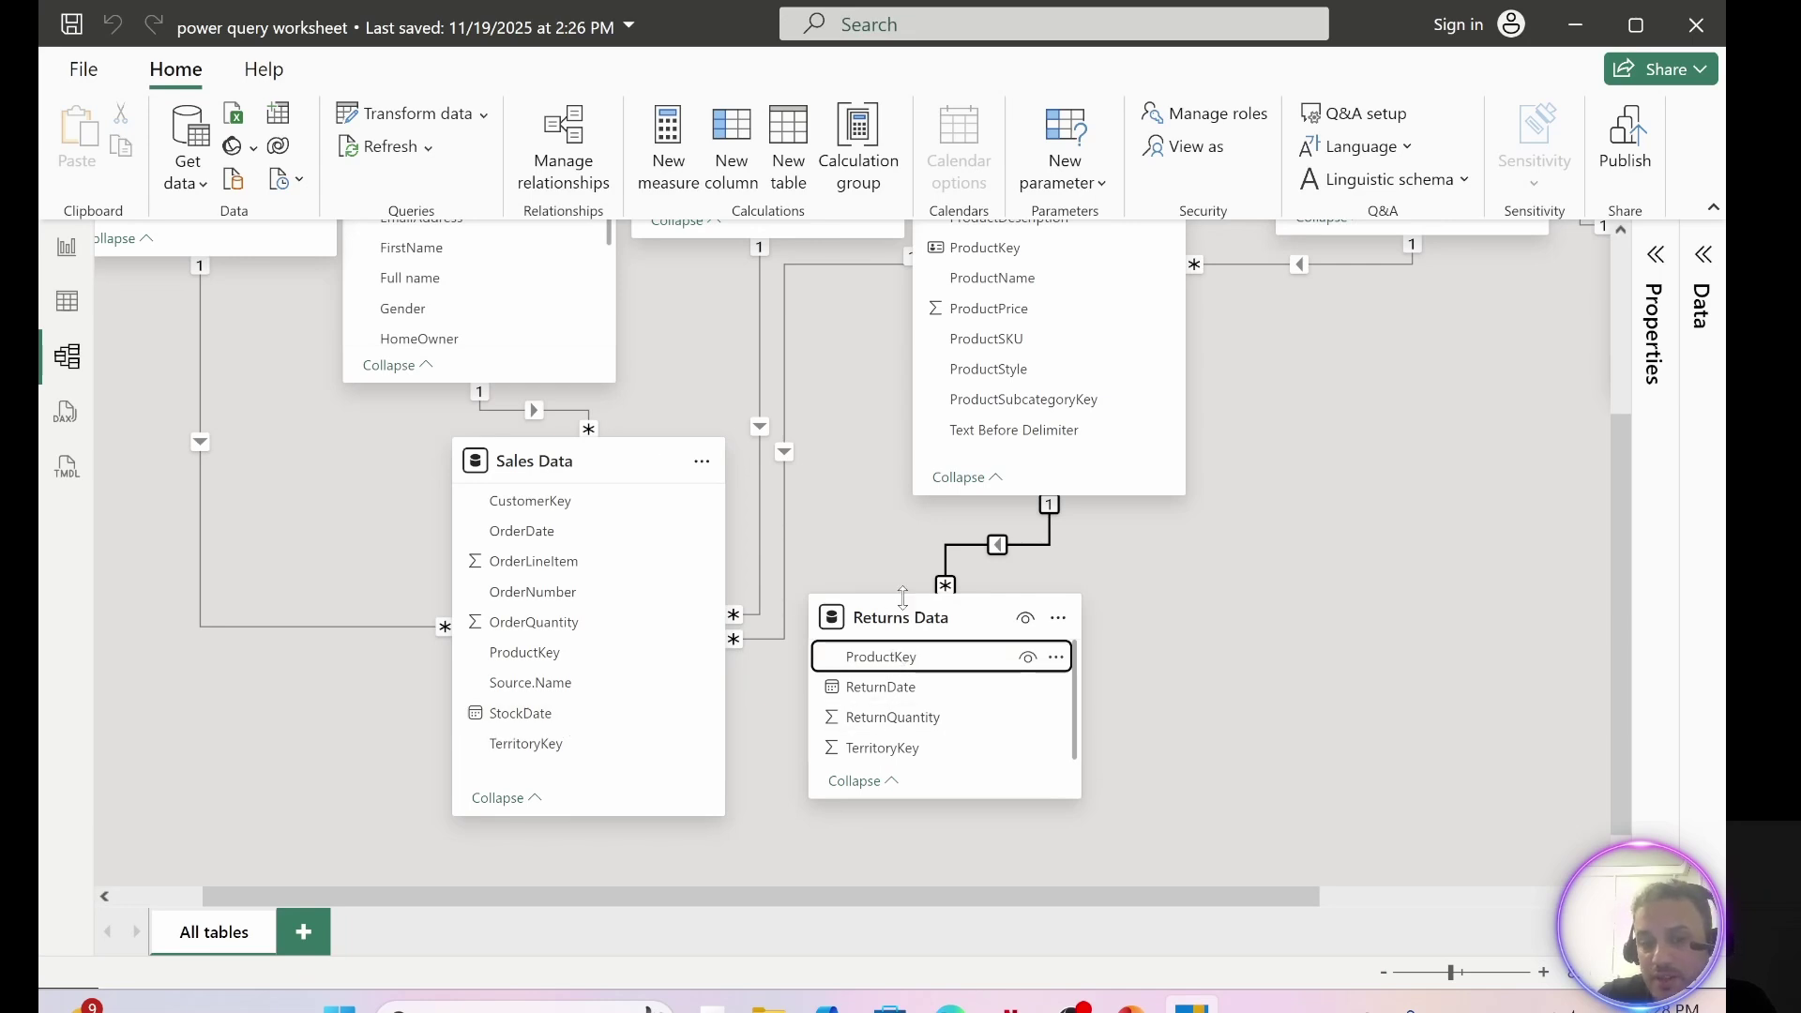
- Place the unconnected Returns Data table beside Sales Data, beneath the Calendar Lookup table
mouse_move(889, 637)
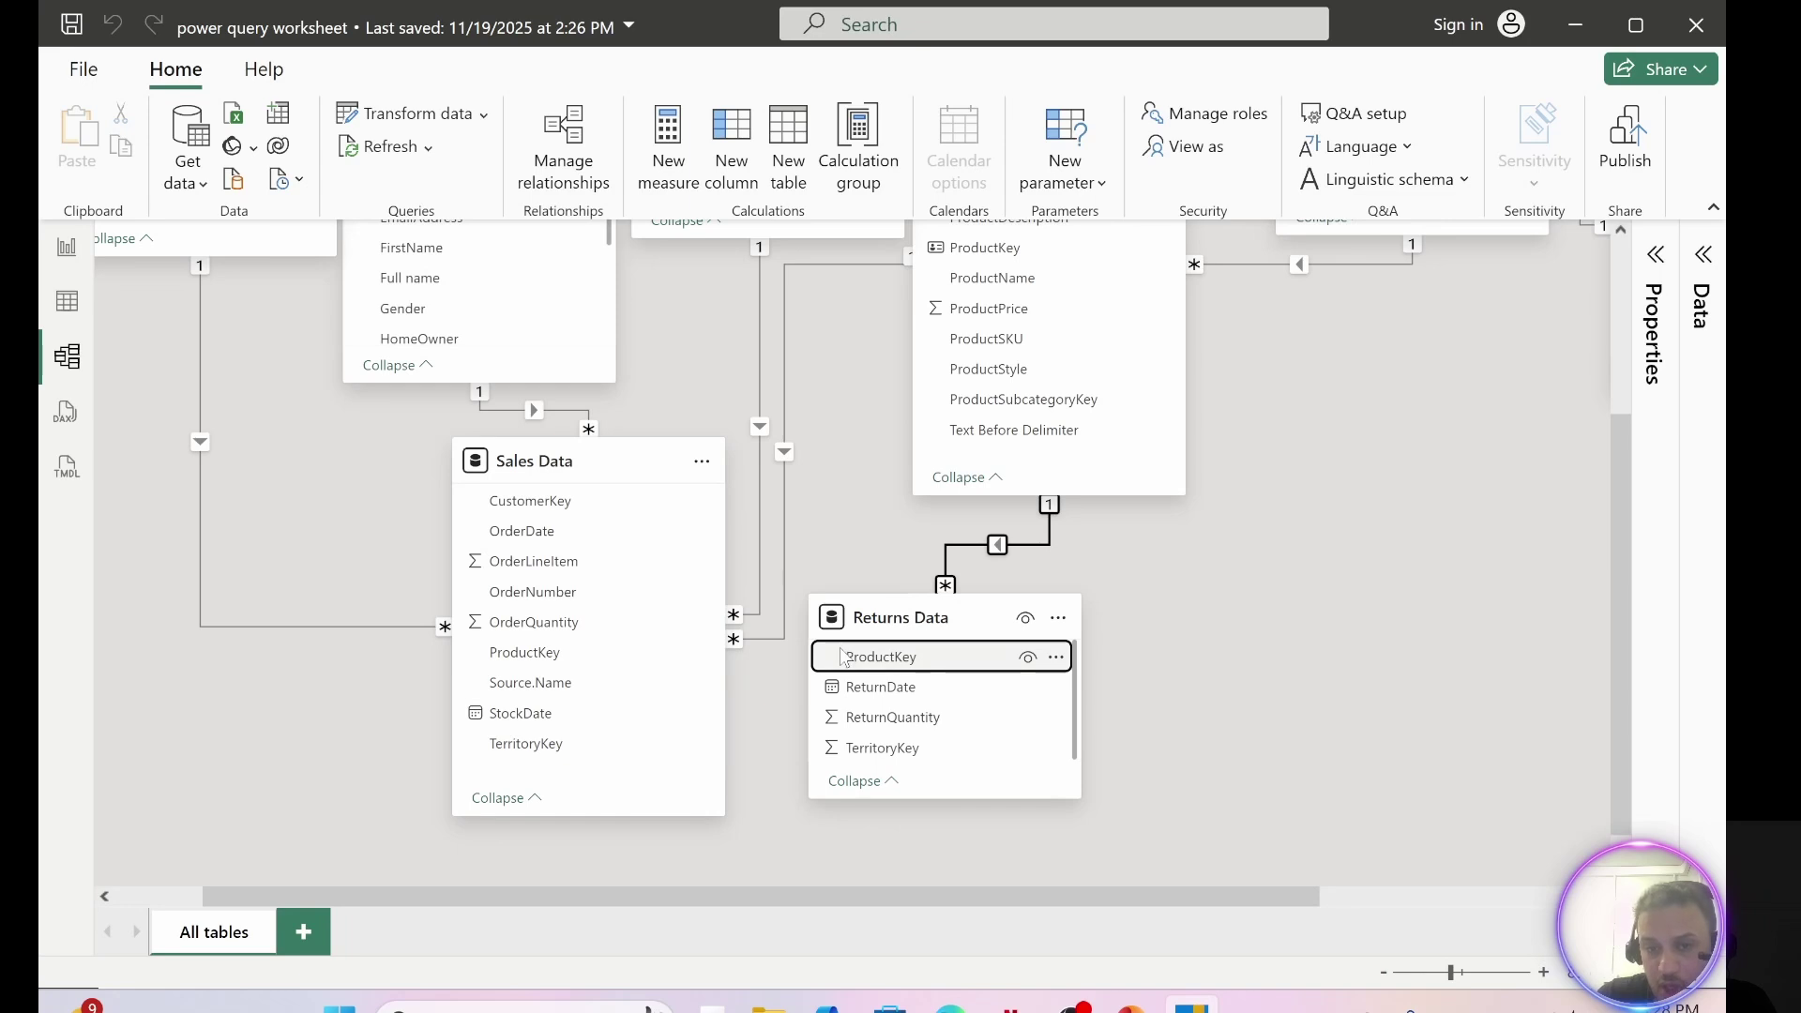
scroll(864, 699, "up", 2)
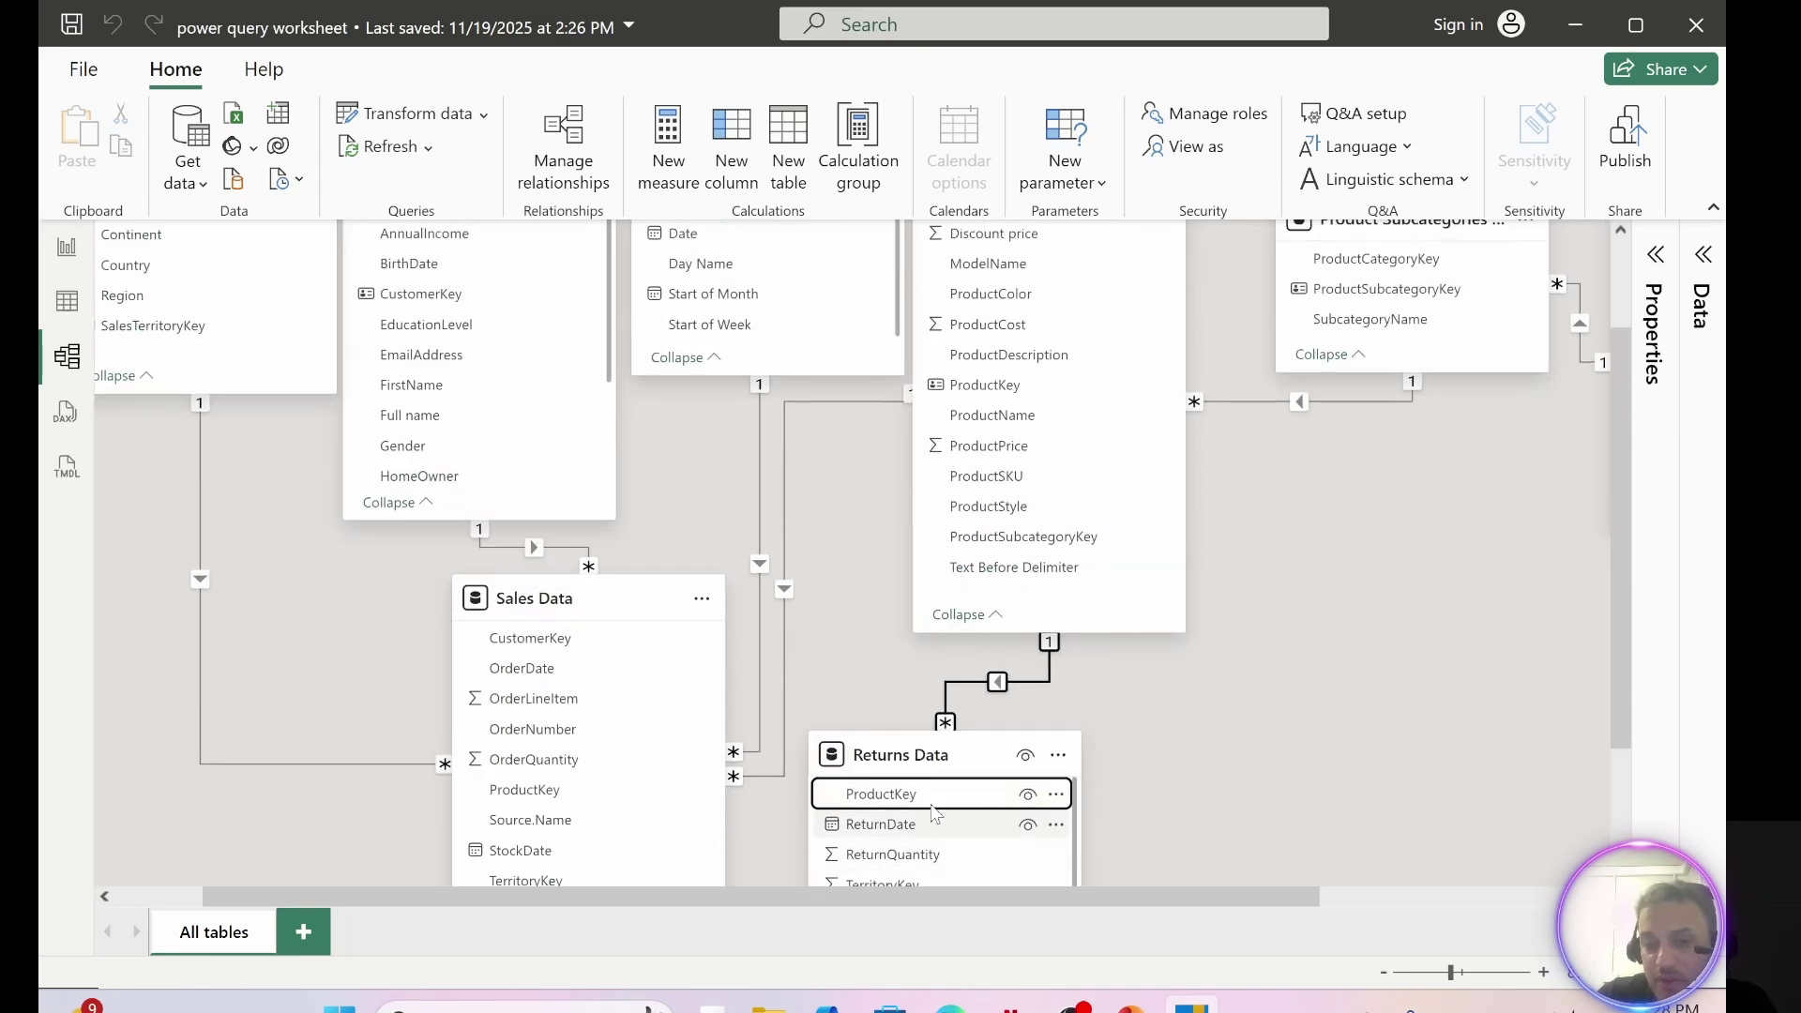
scroll(852, 671, "up", 2)
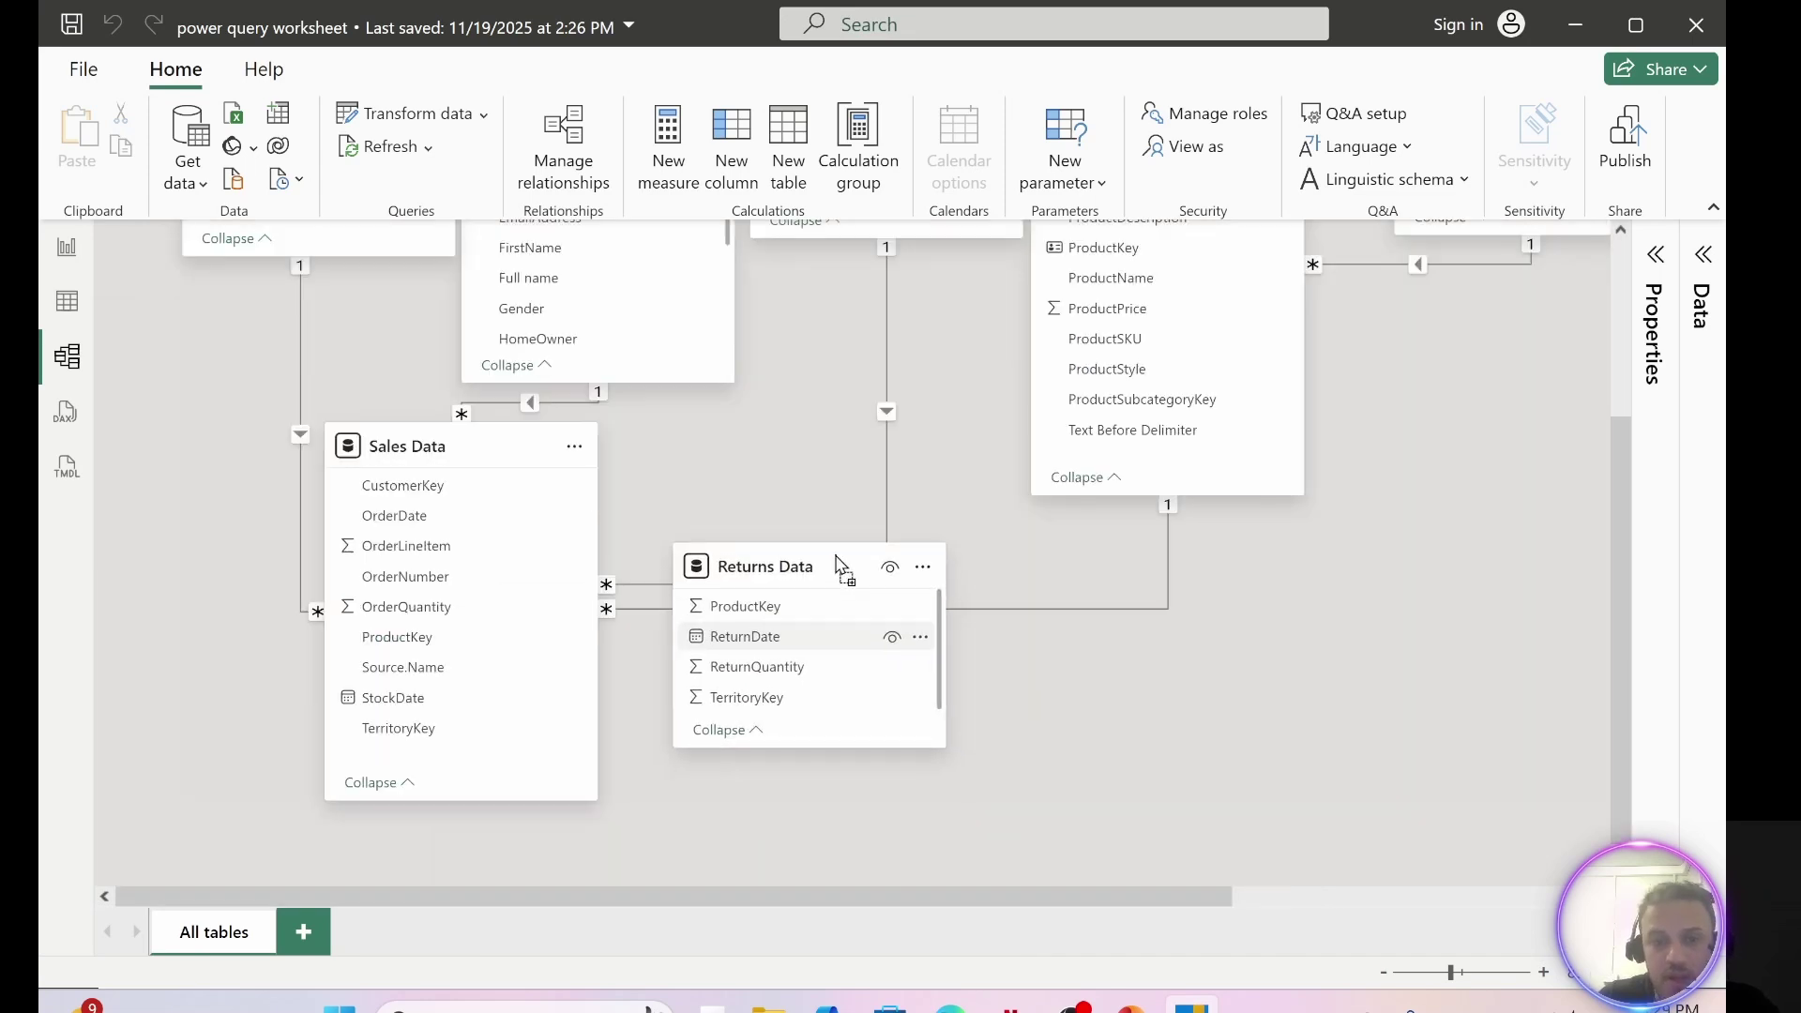
left_click_drag(841, 567, 826, 534)
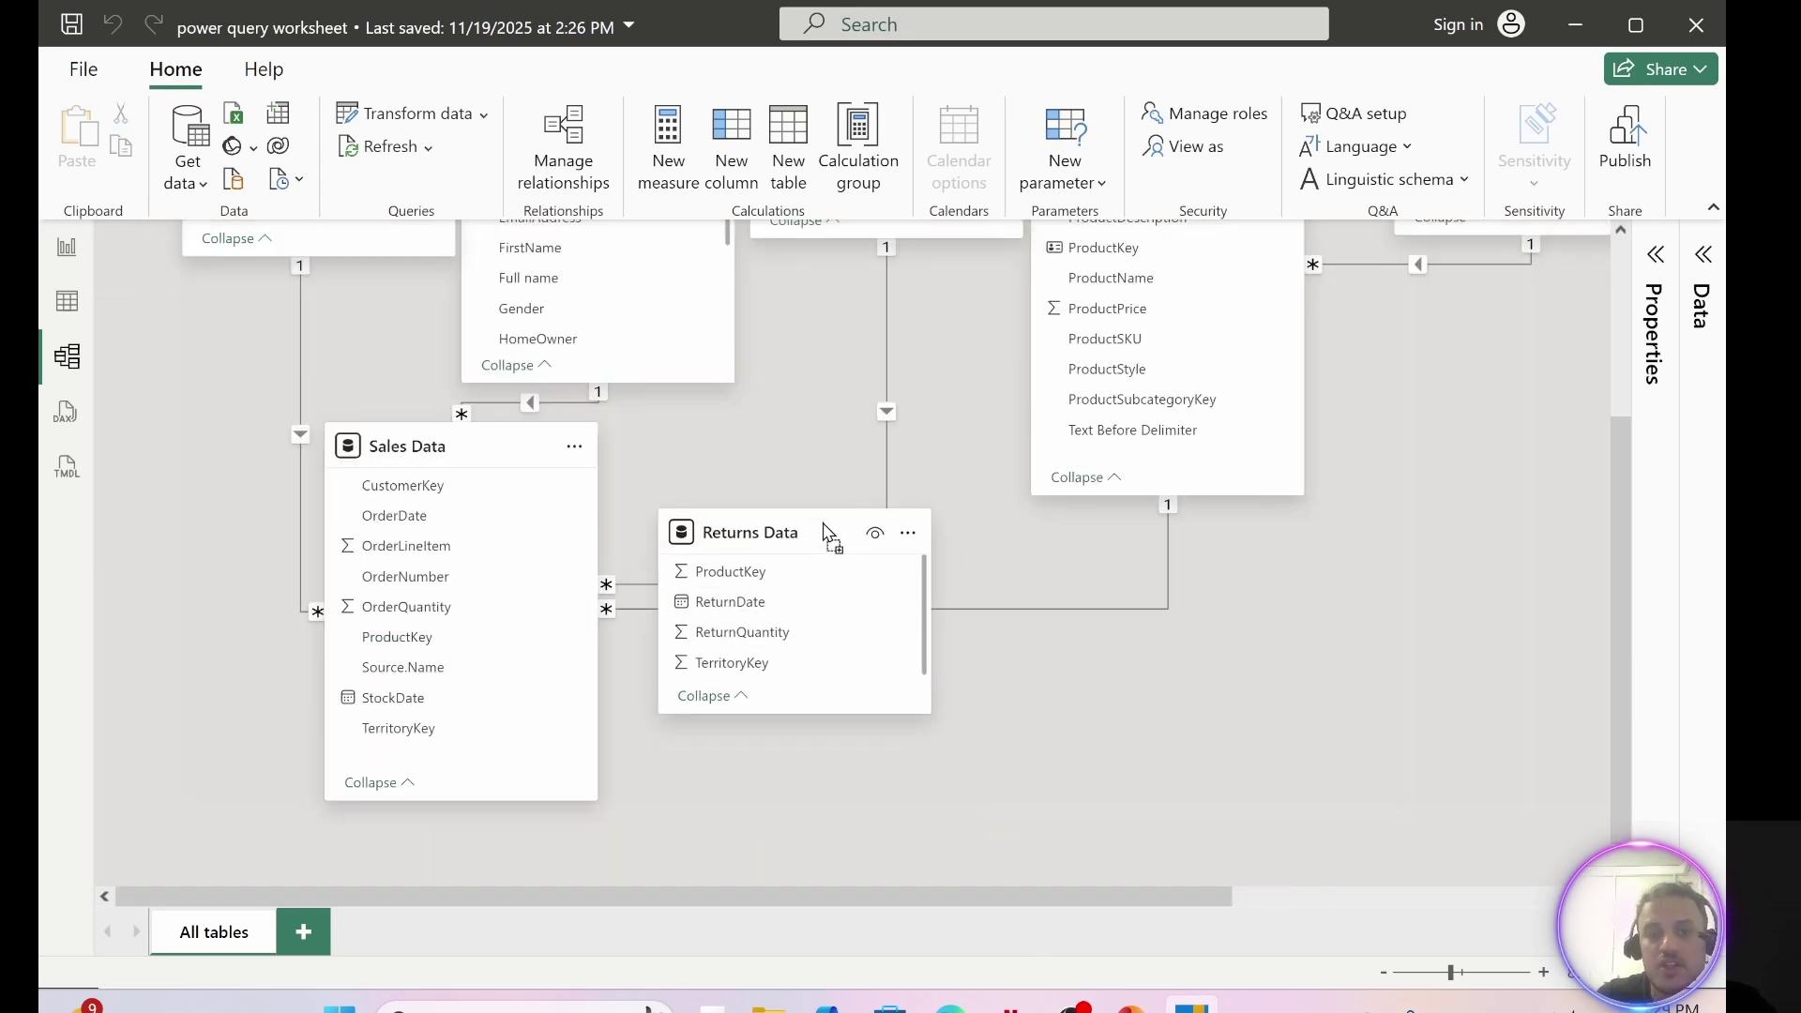
scroll(846, 552, "up", 2)
scroll(830, 629, "down", 3)
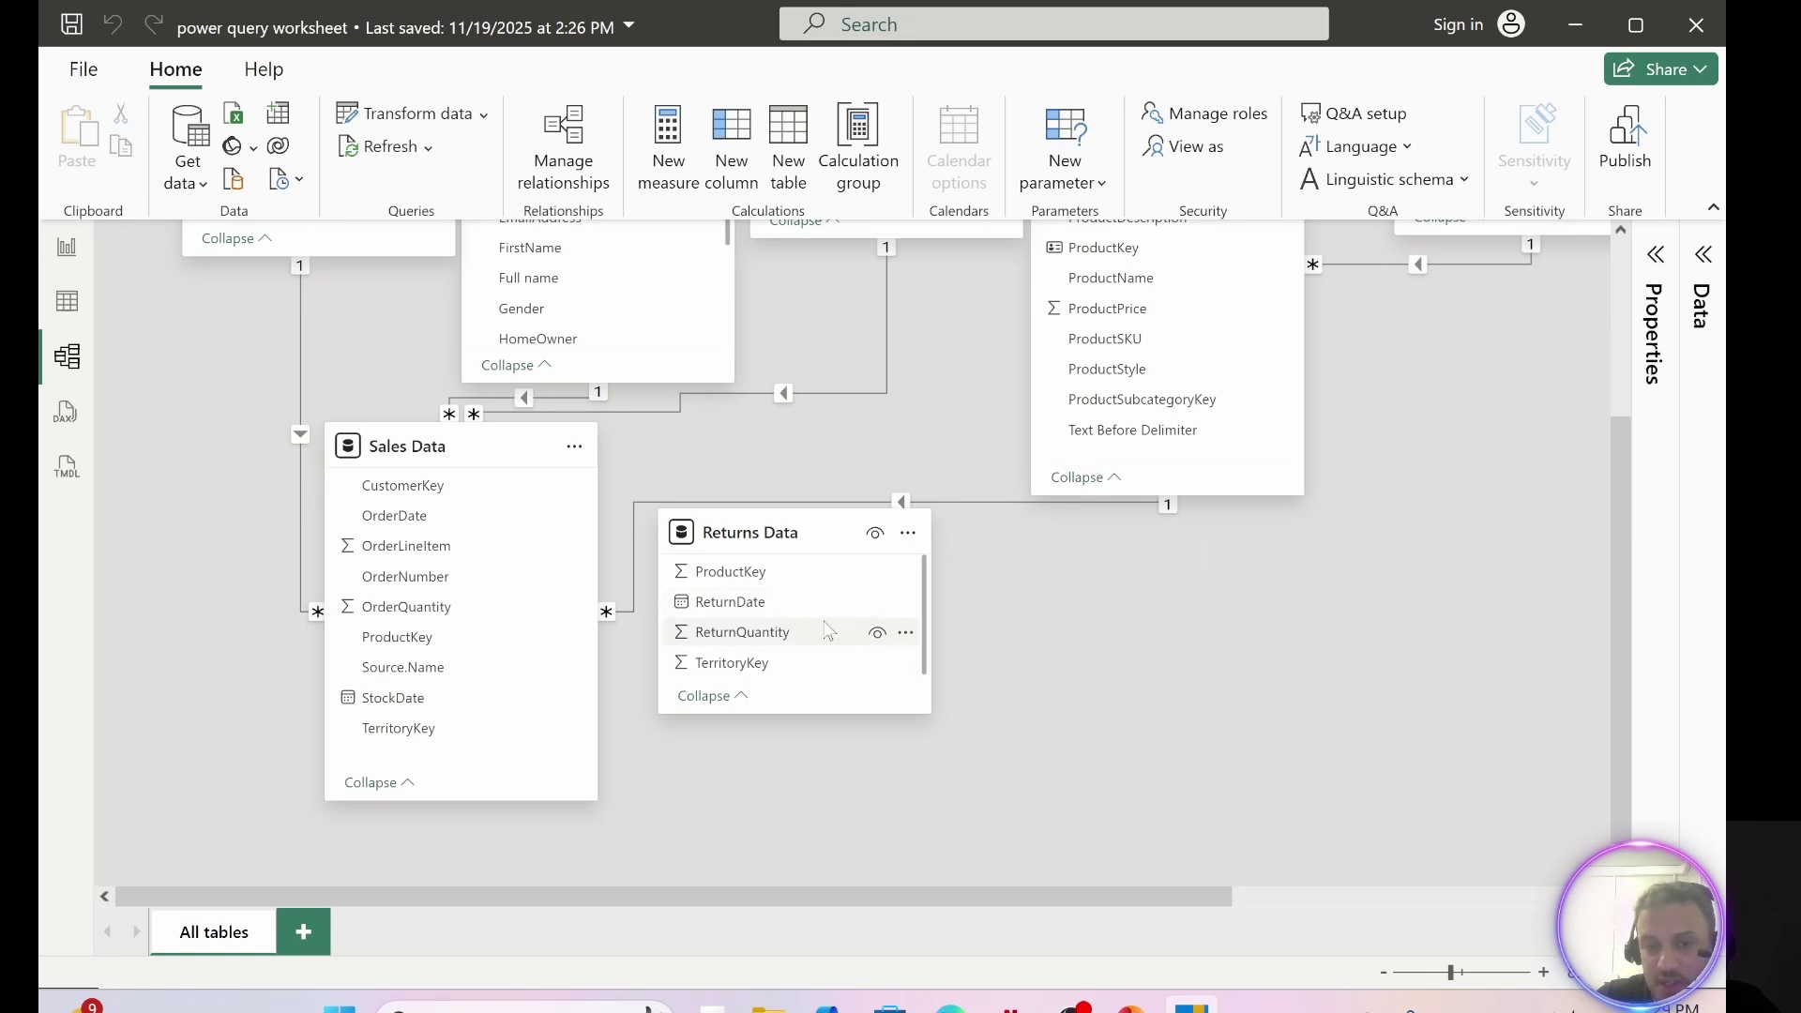
scroll(828, 626, "up", 3)
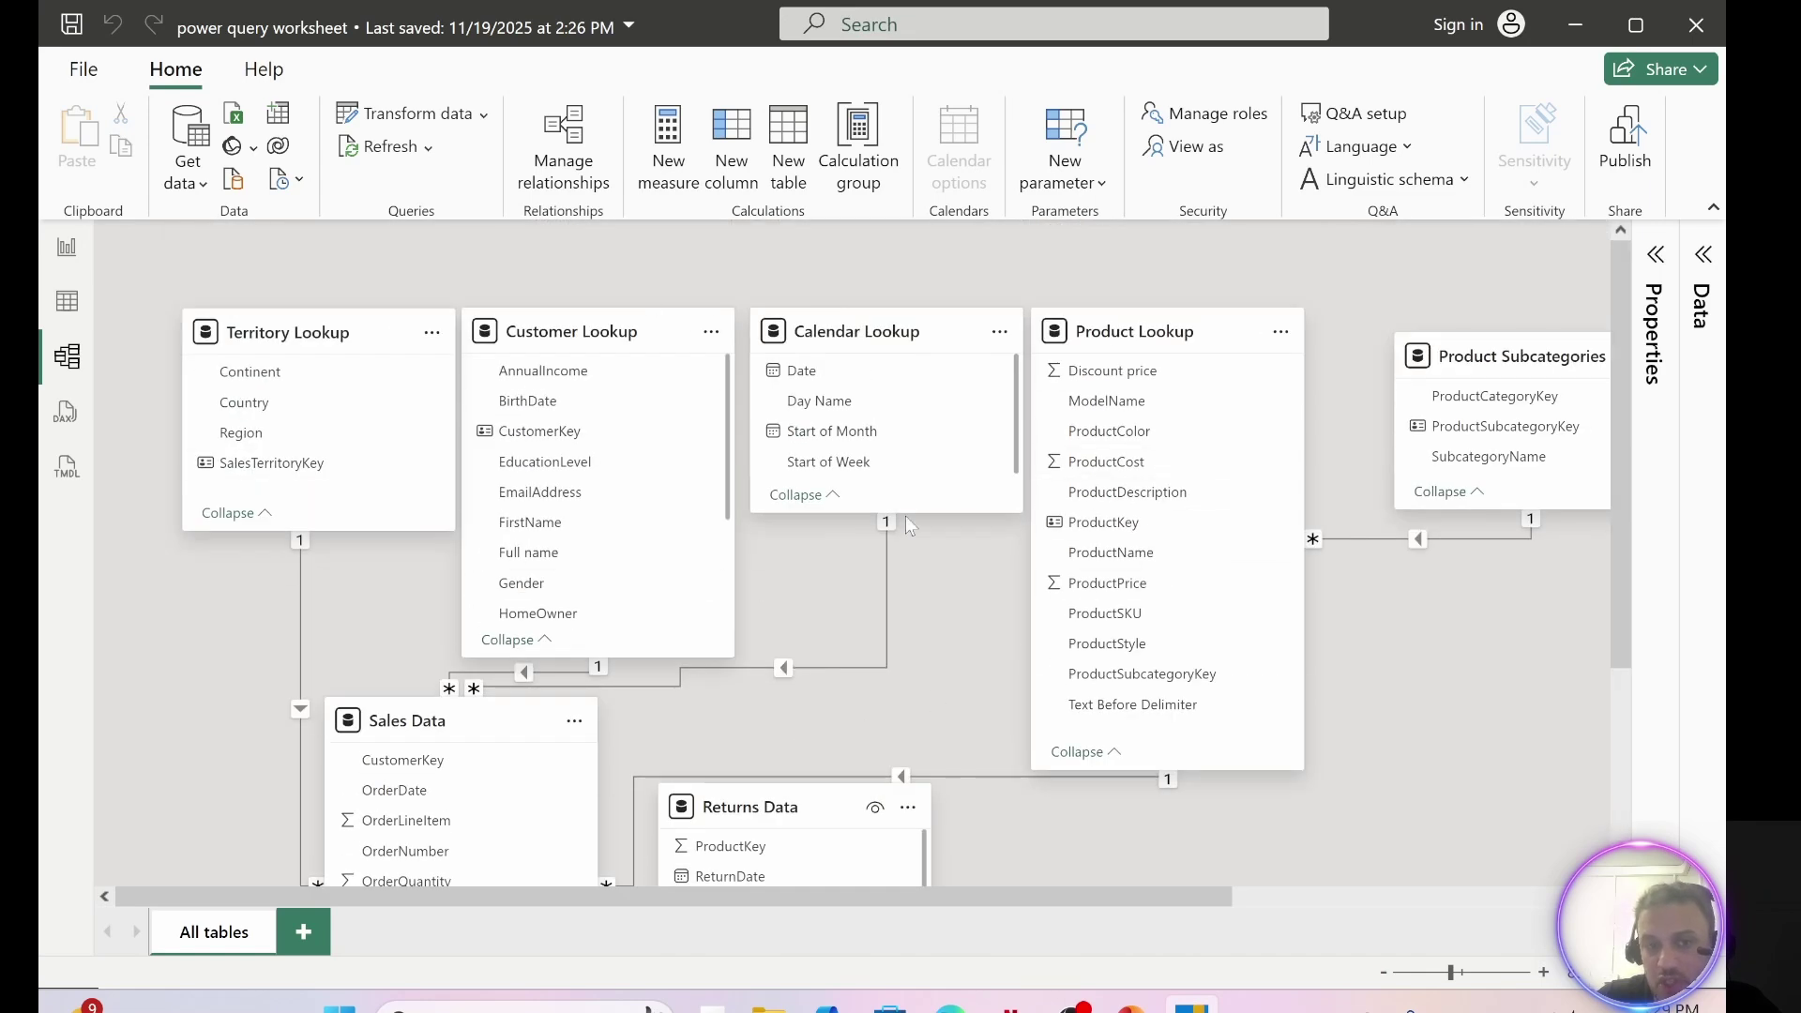
- Relate ProductKey in Returns Data to ProductKey in Product Lookup as an active many-to-one relationship with single cross-filter direction
scroll(606, 690, "down", 2)
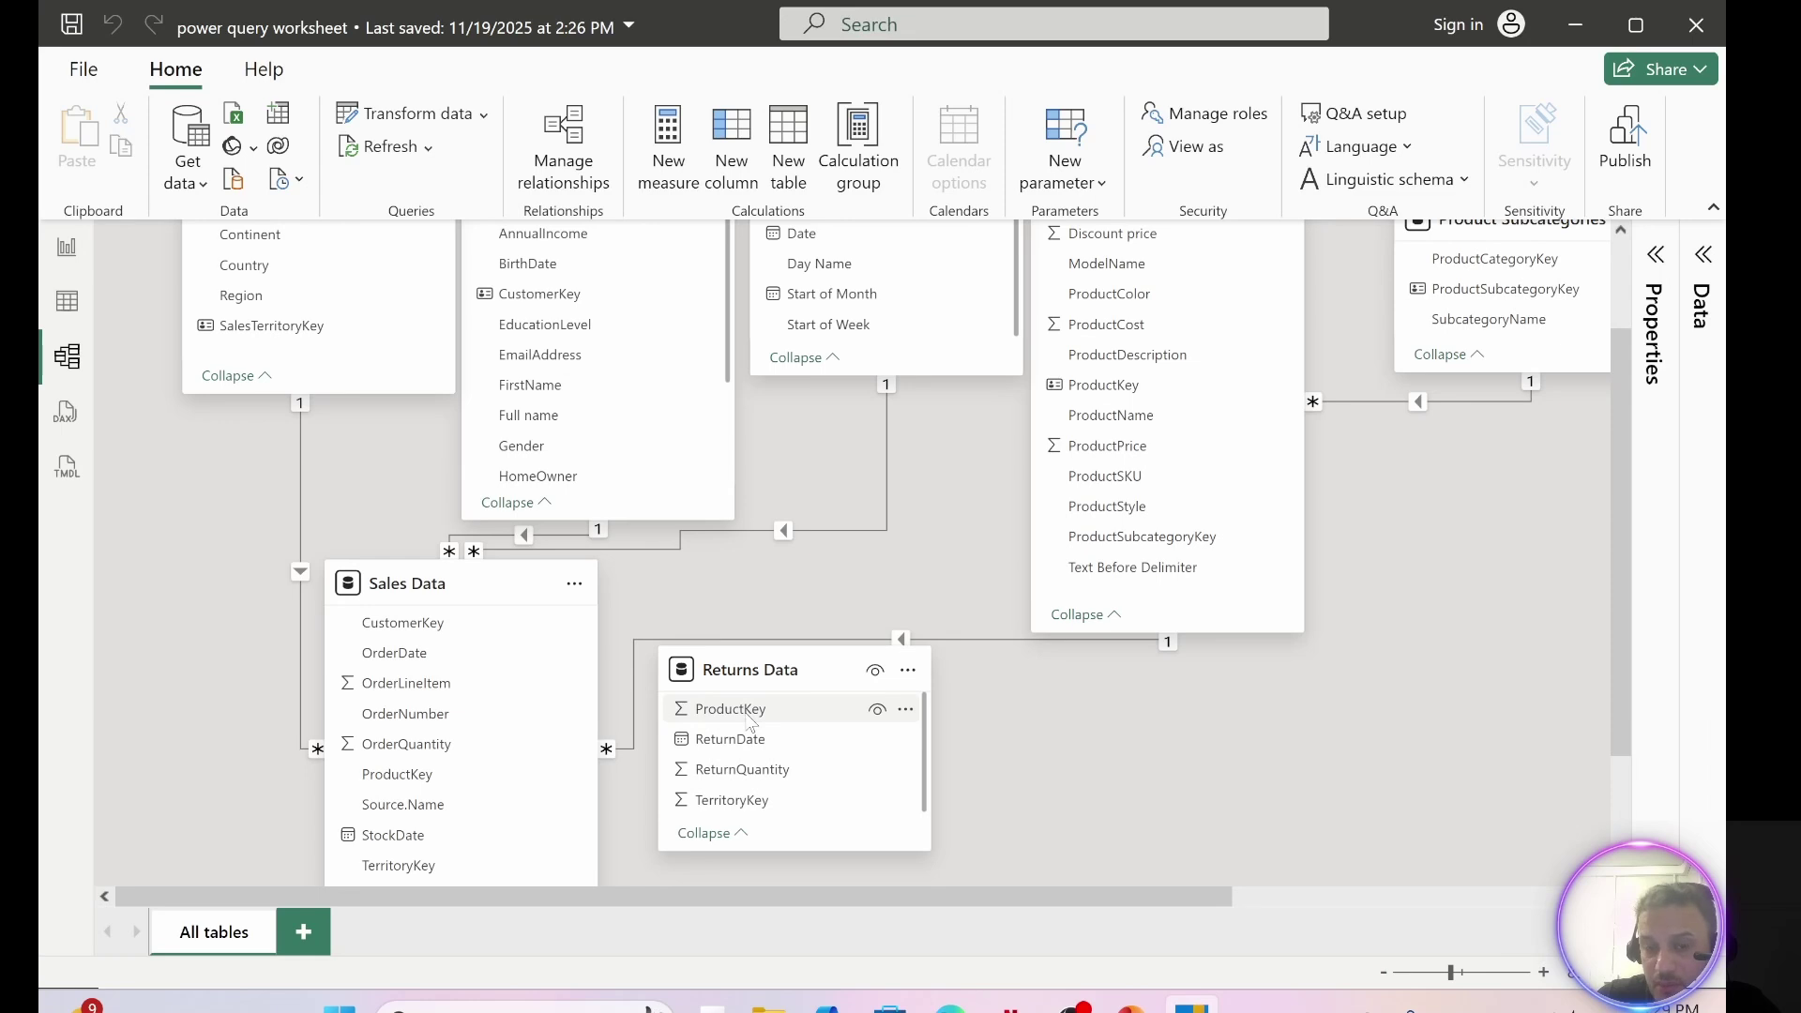
left_click_drag(751, 722, 1144, 388)
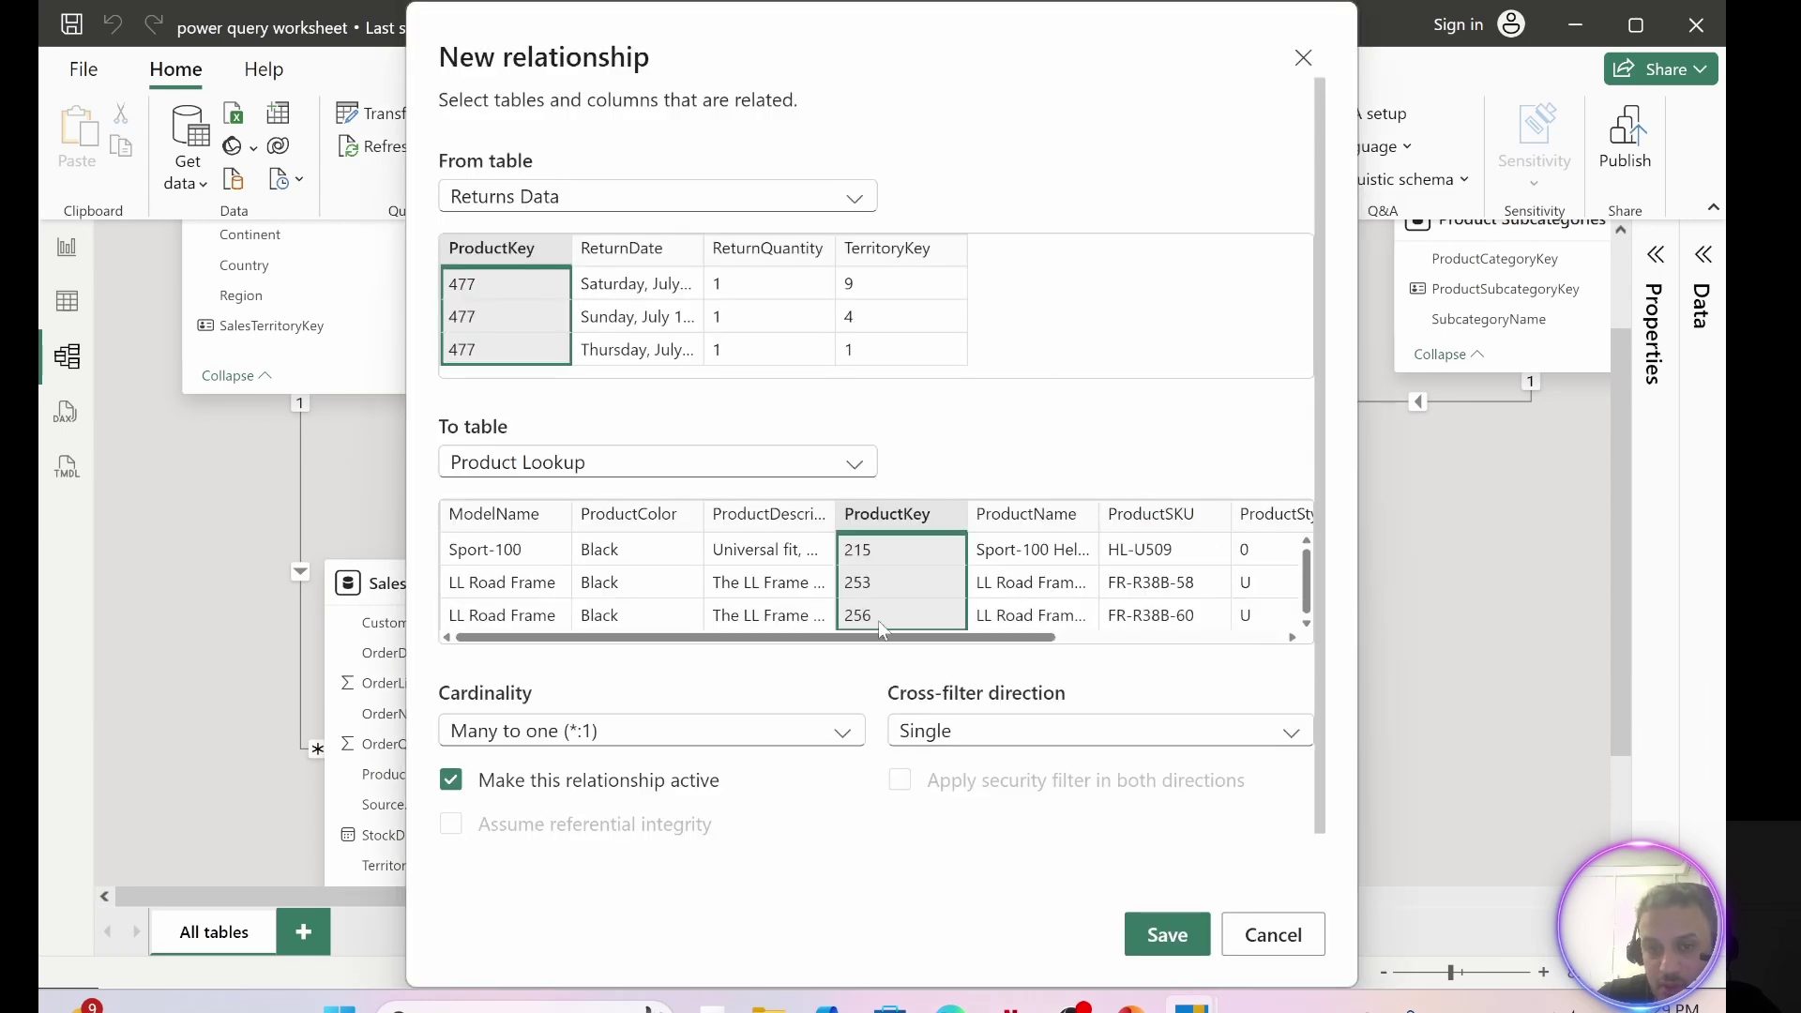
scroll(699, 727, "down", 1)
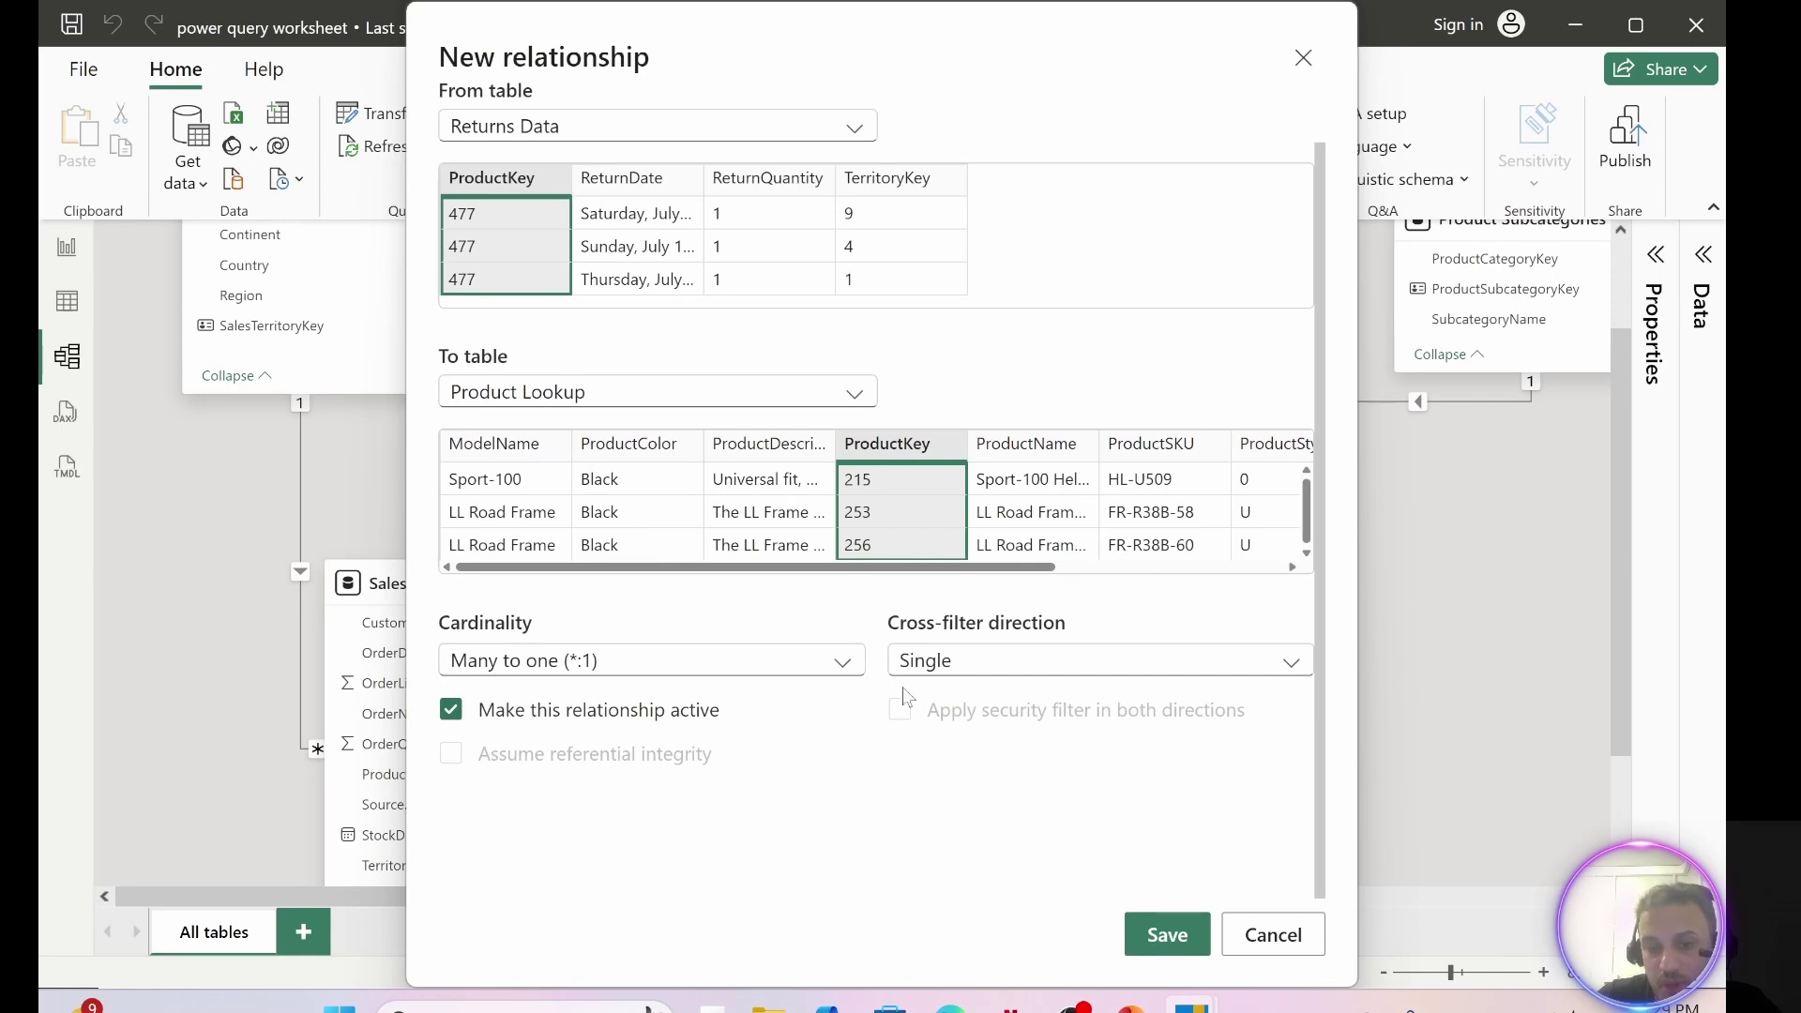
left_click(1167, 934)
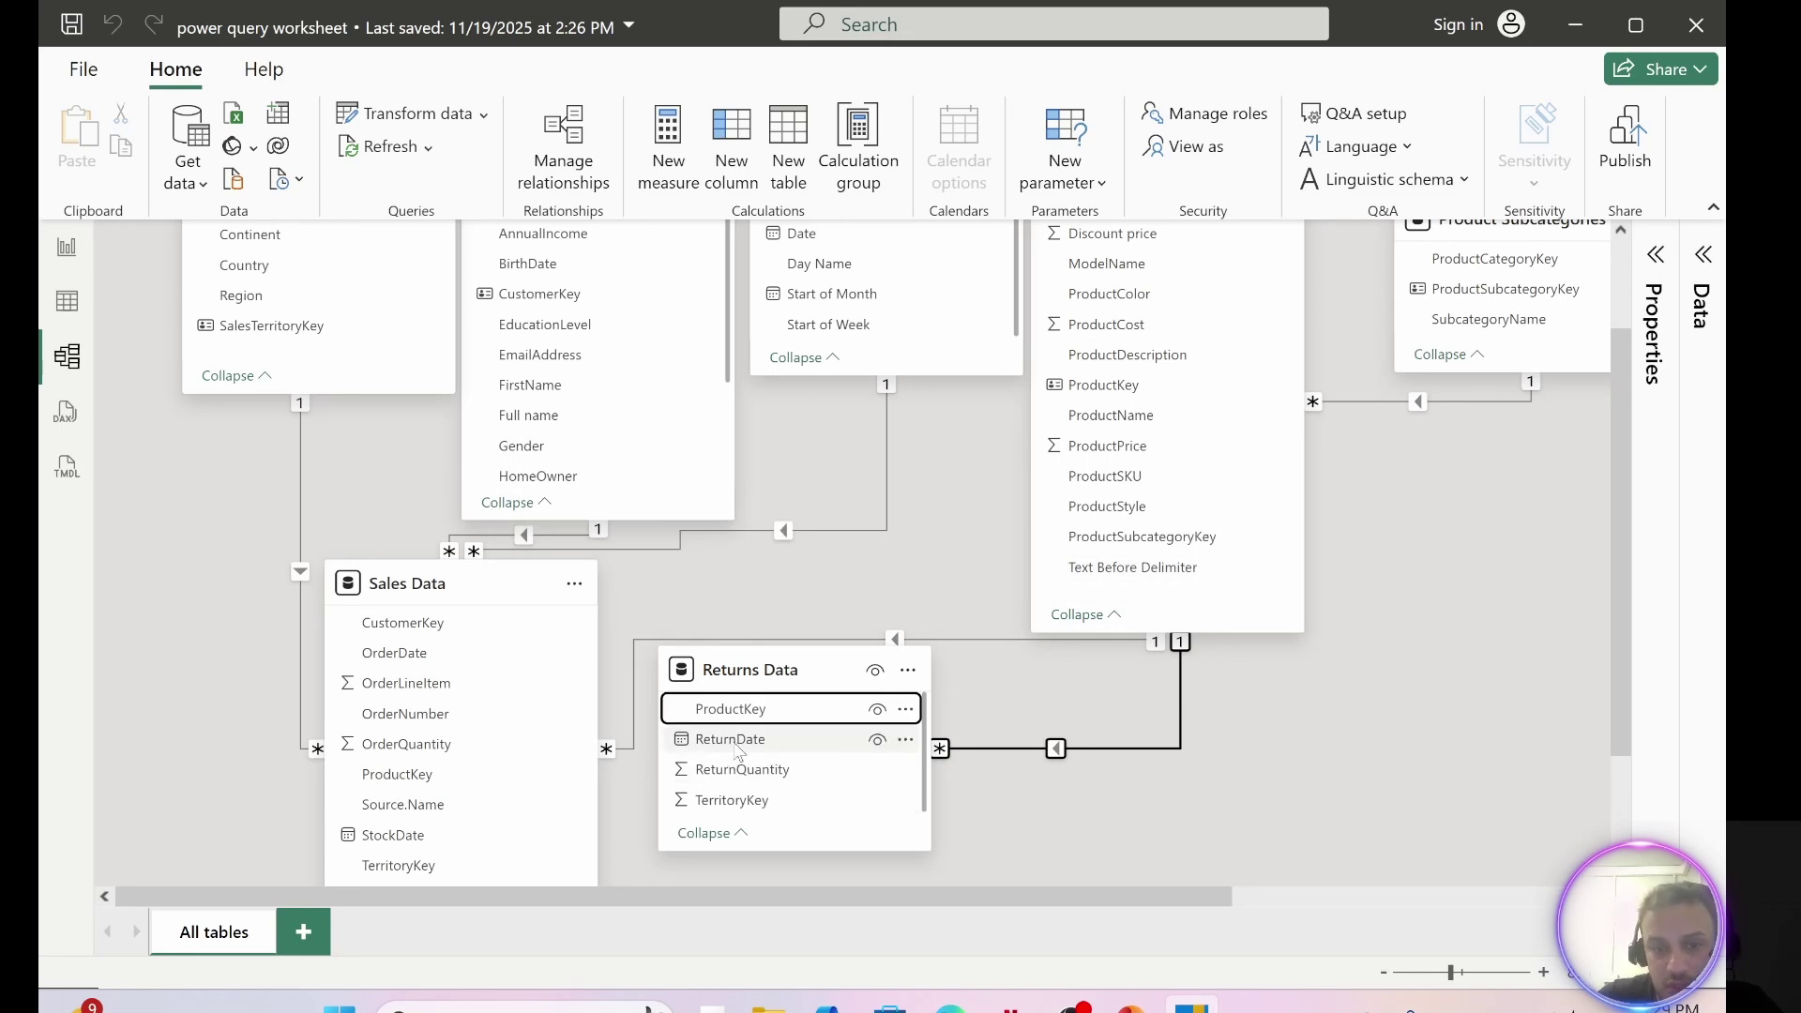
- Create many-to-one relationships from Returns Data: ReturnDate to Date in Calendar Lookup, and TerritoryKey to SalesTerritoryKey in Territory Lookup
left_click_drag(735, 746, 810, 240)
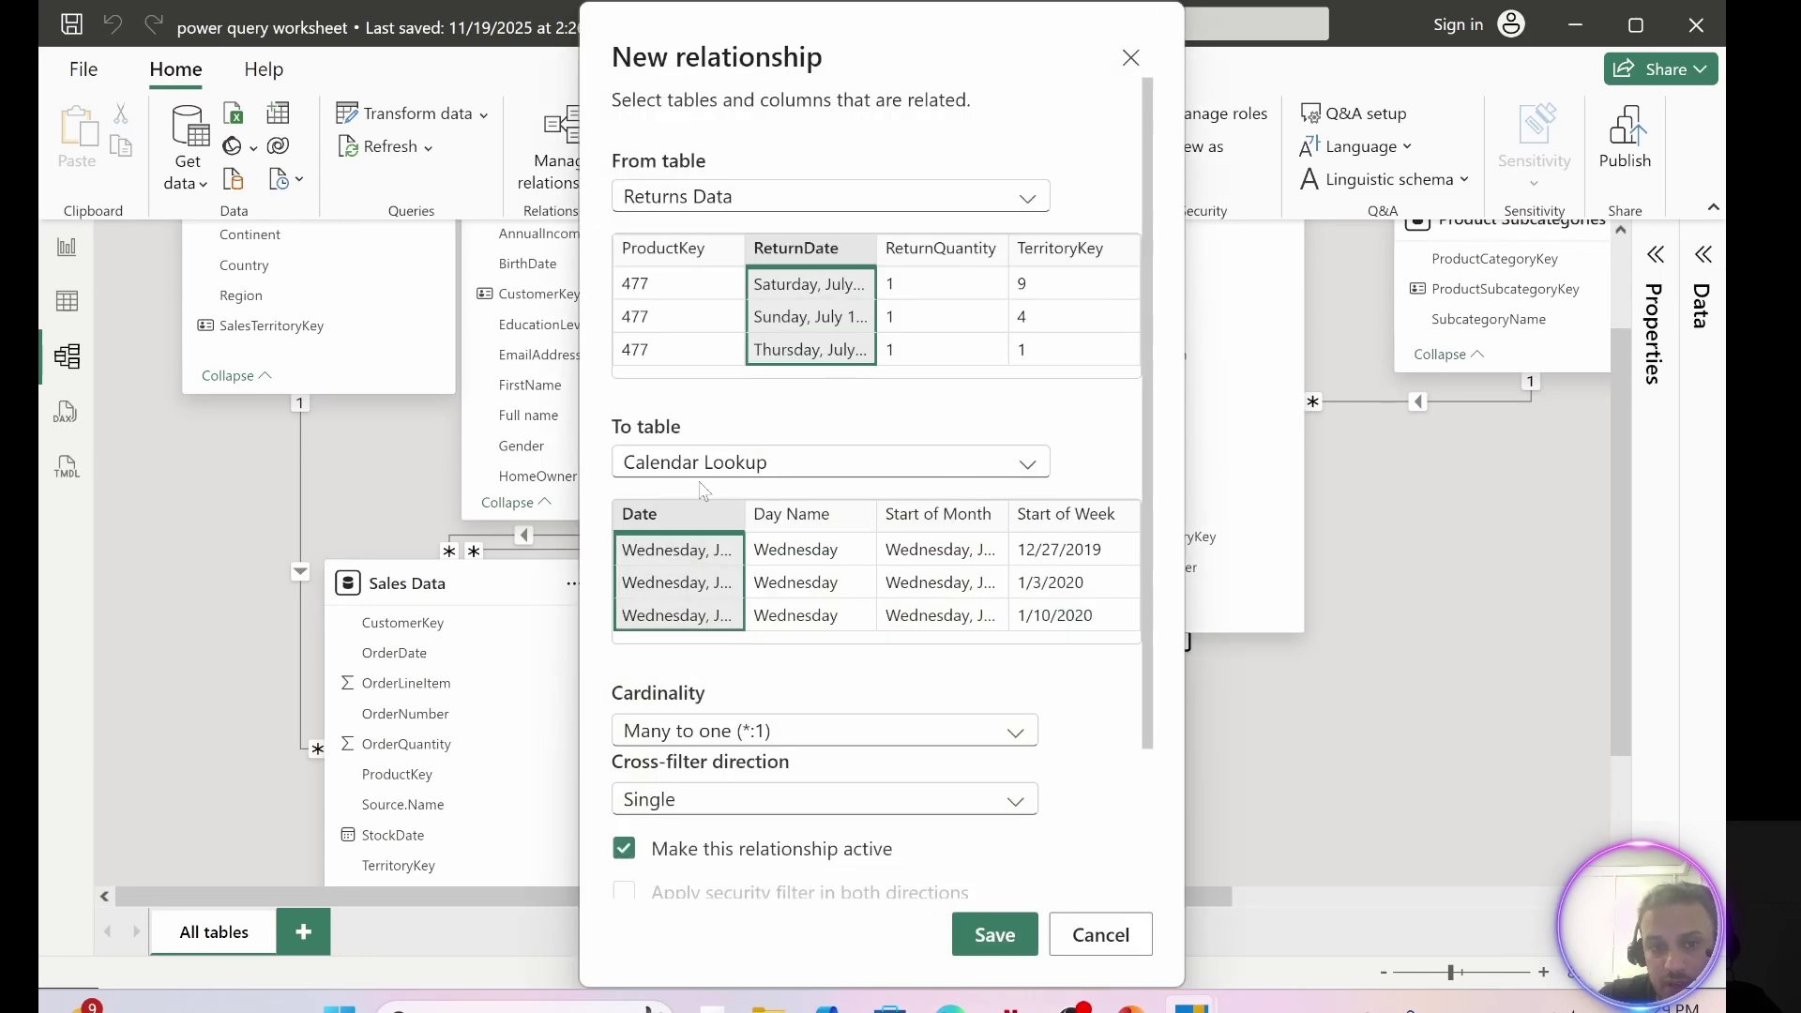
left_click(993, 934)
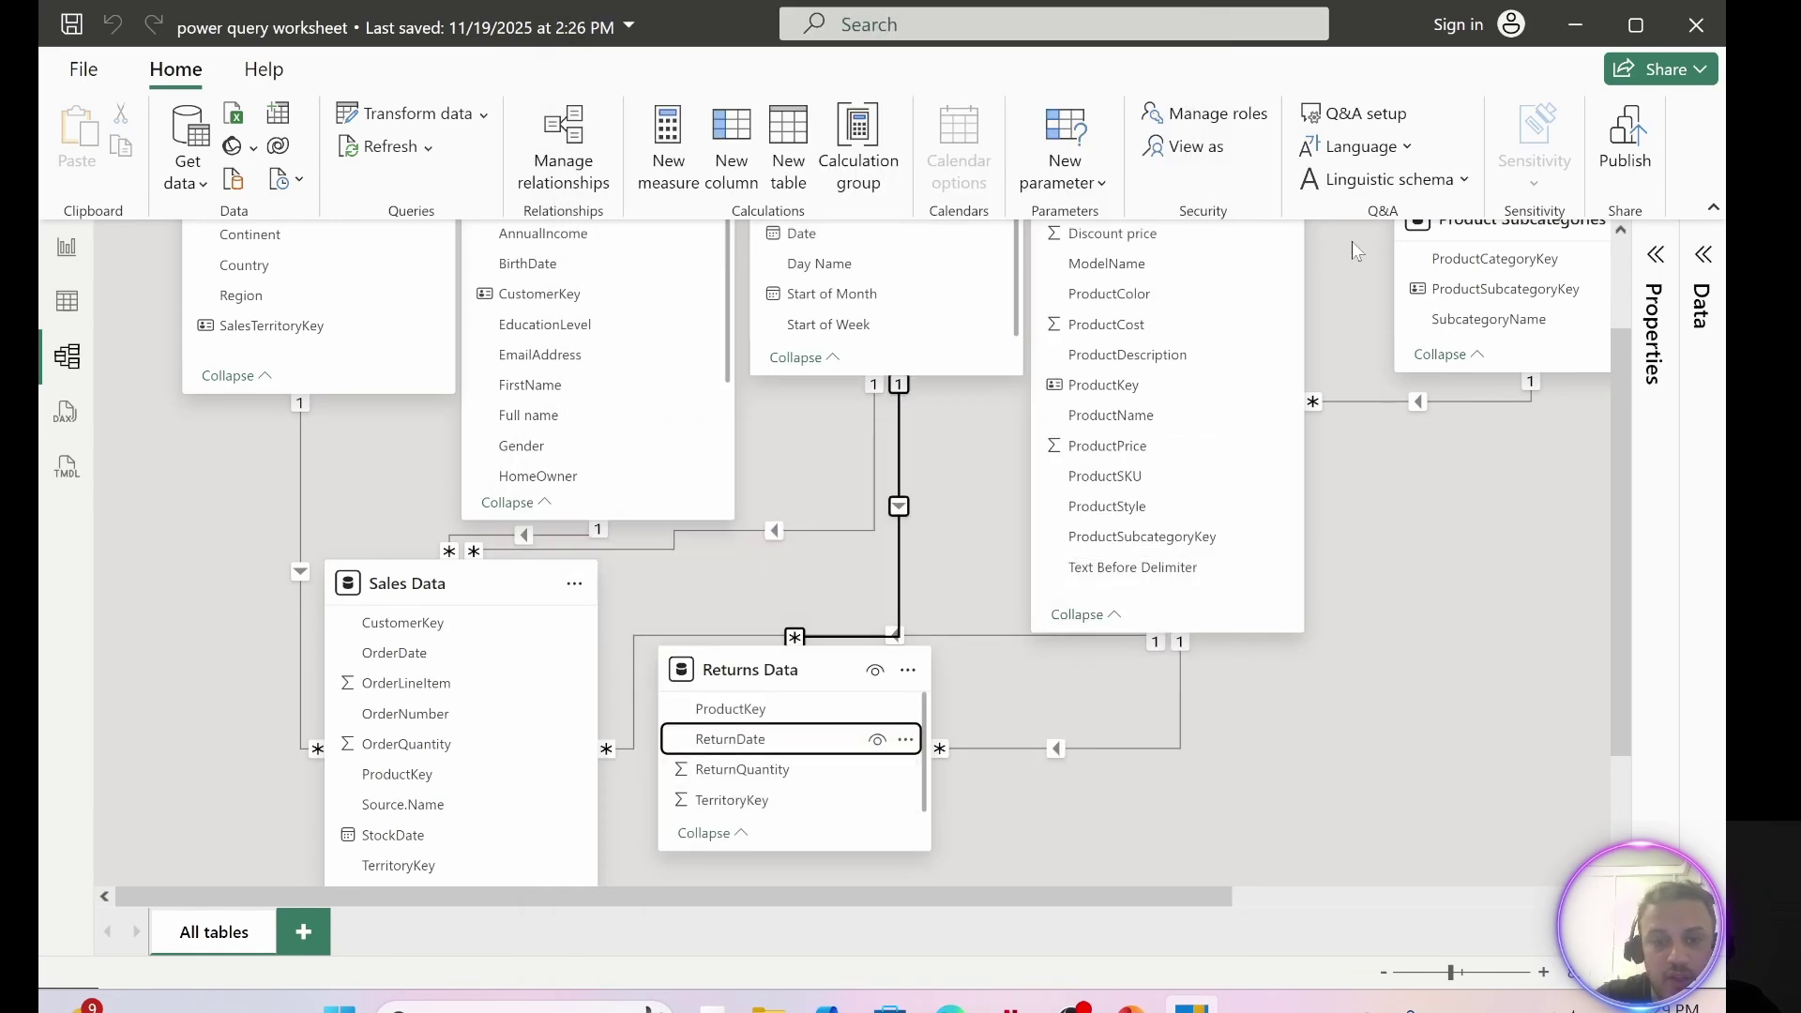
left_click_drag(742, 799, 281, 328)
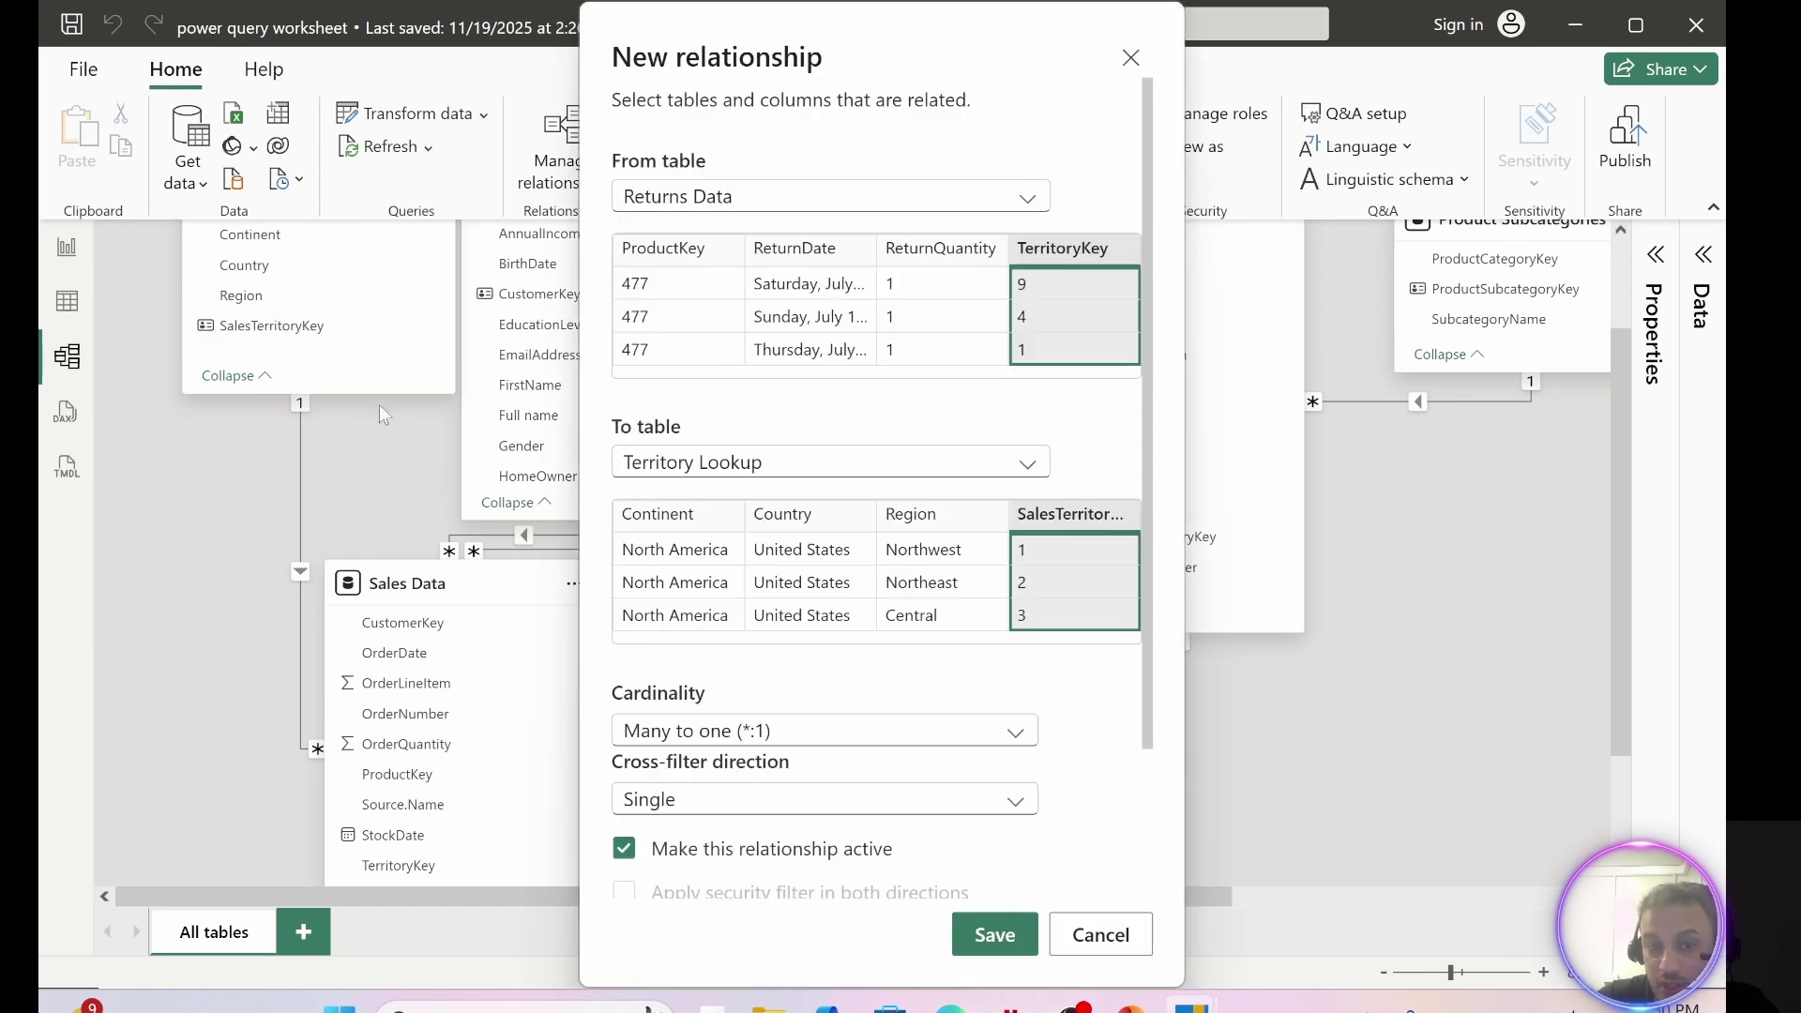
left_click(995, 935)
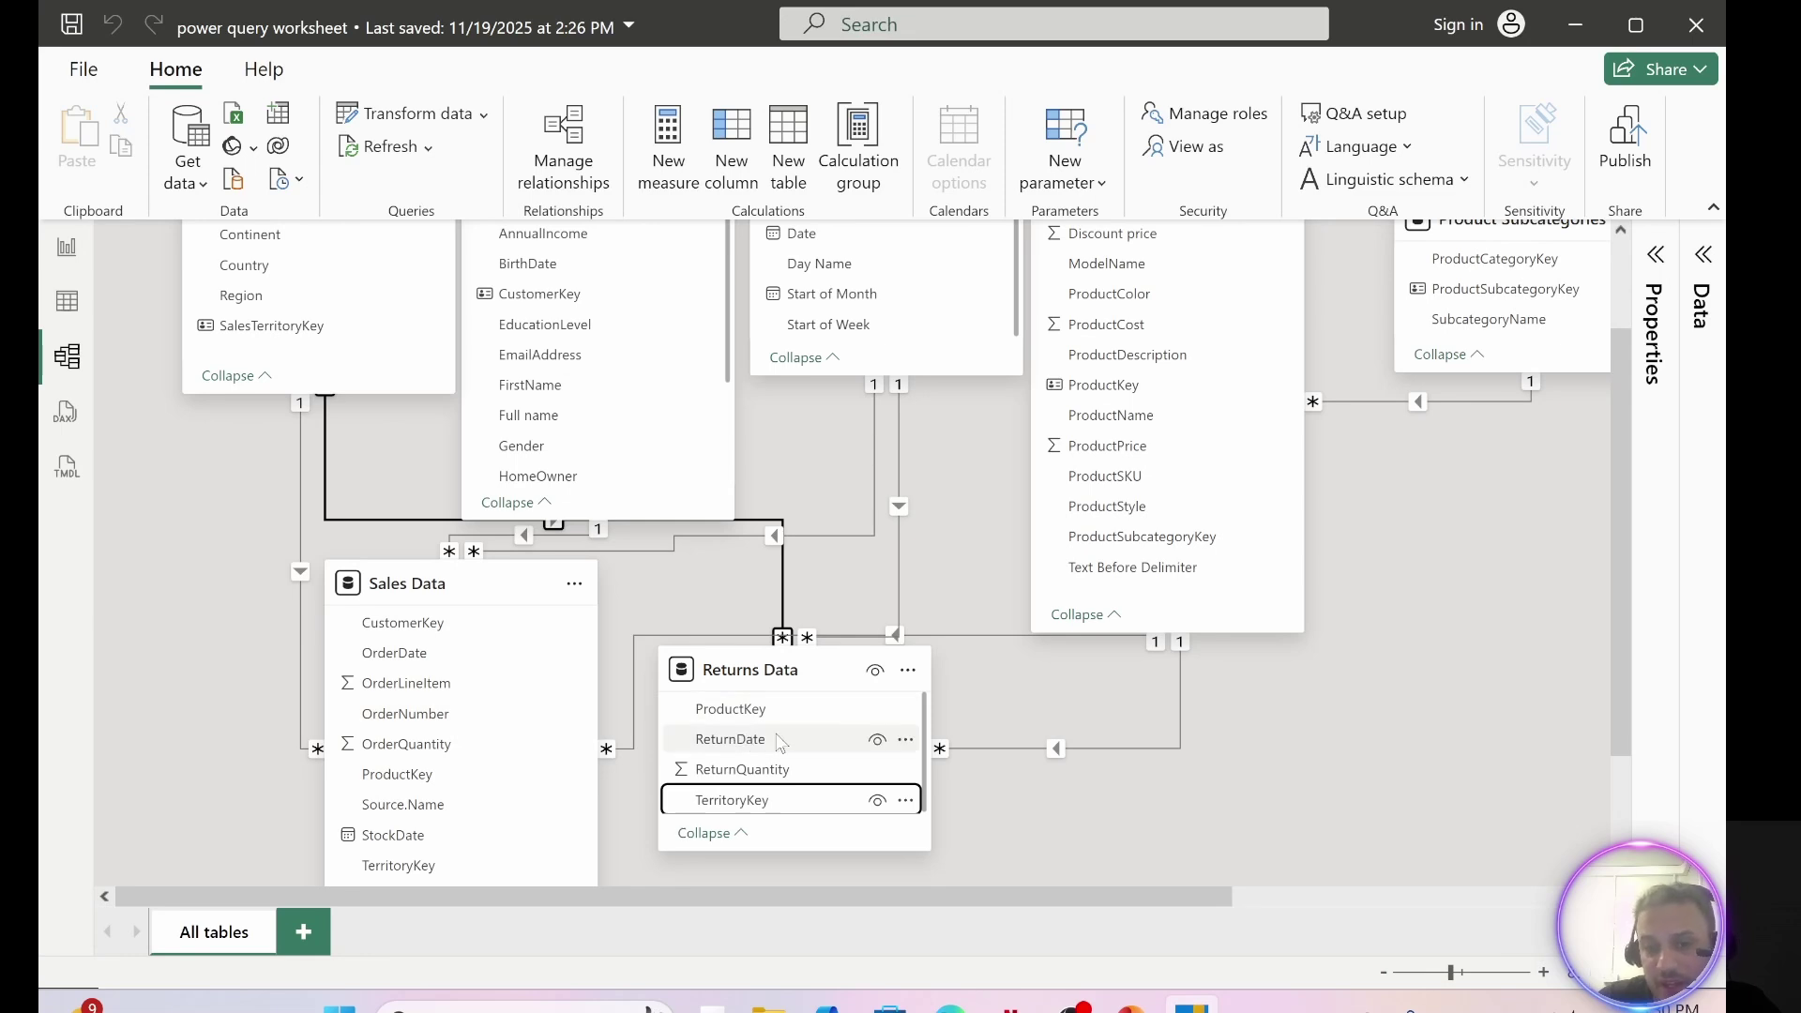
- Examine which lookup tables Returns Data shares with Sales Data, comparing its columns with Customer Lookup
scroll(548, 369, "up", 3)
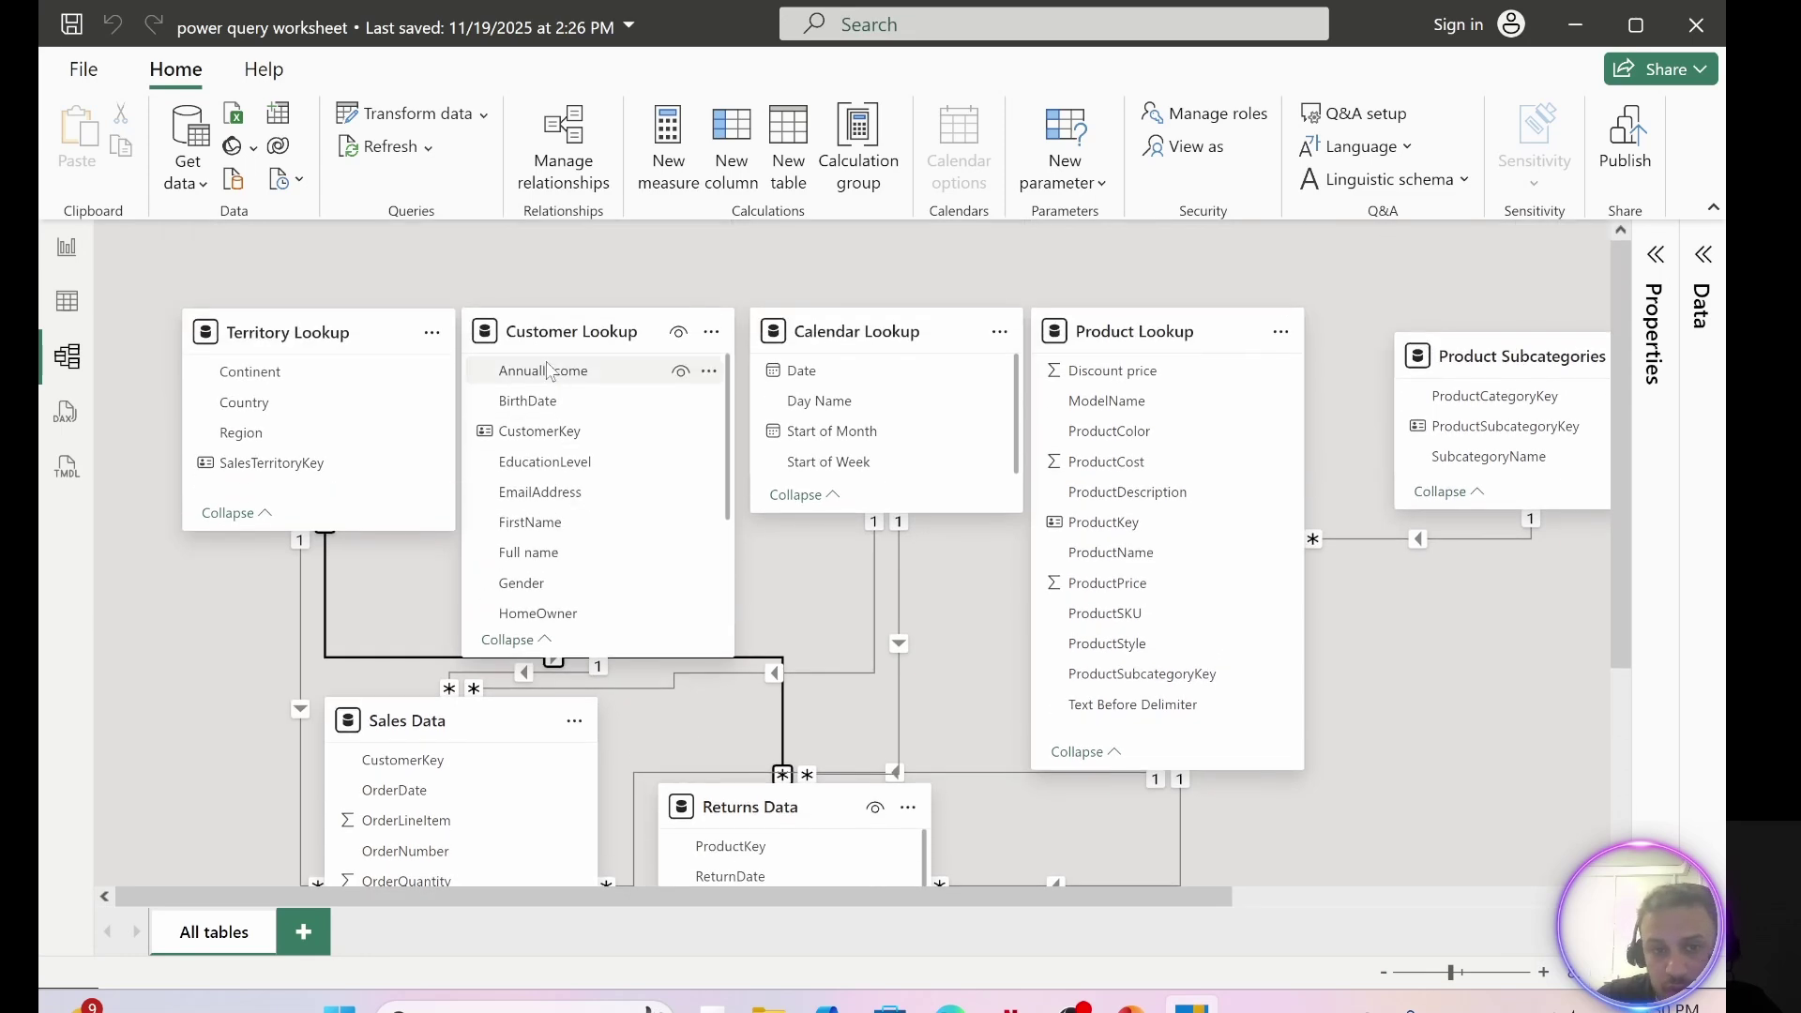
scroll(627, 558, "down", 2)
scroll(627, 560, "up", 2)
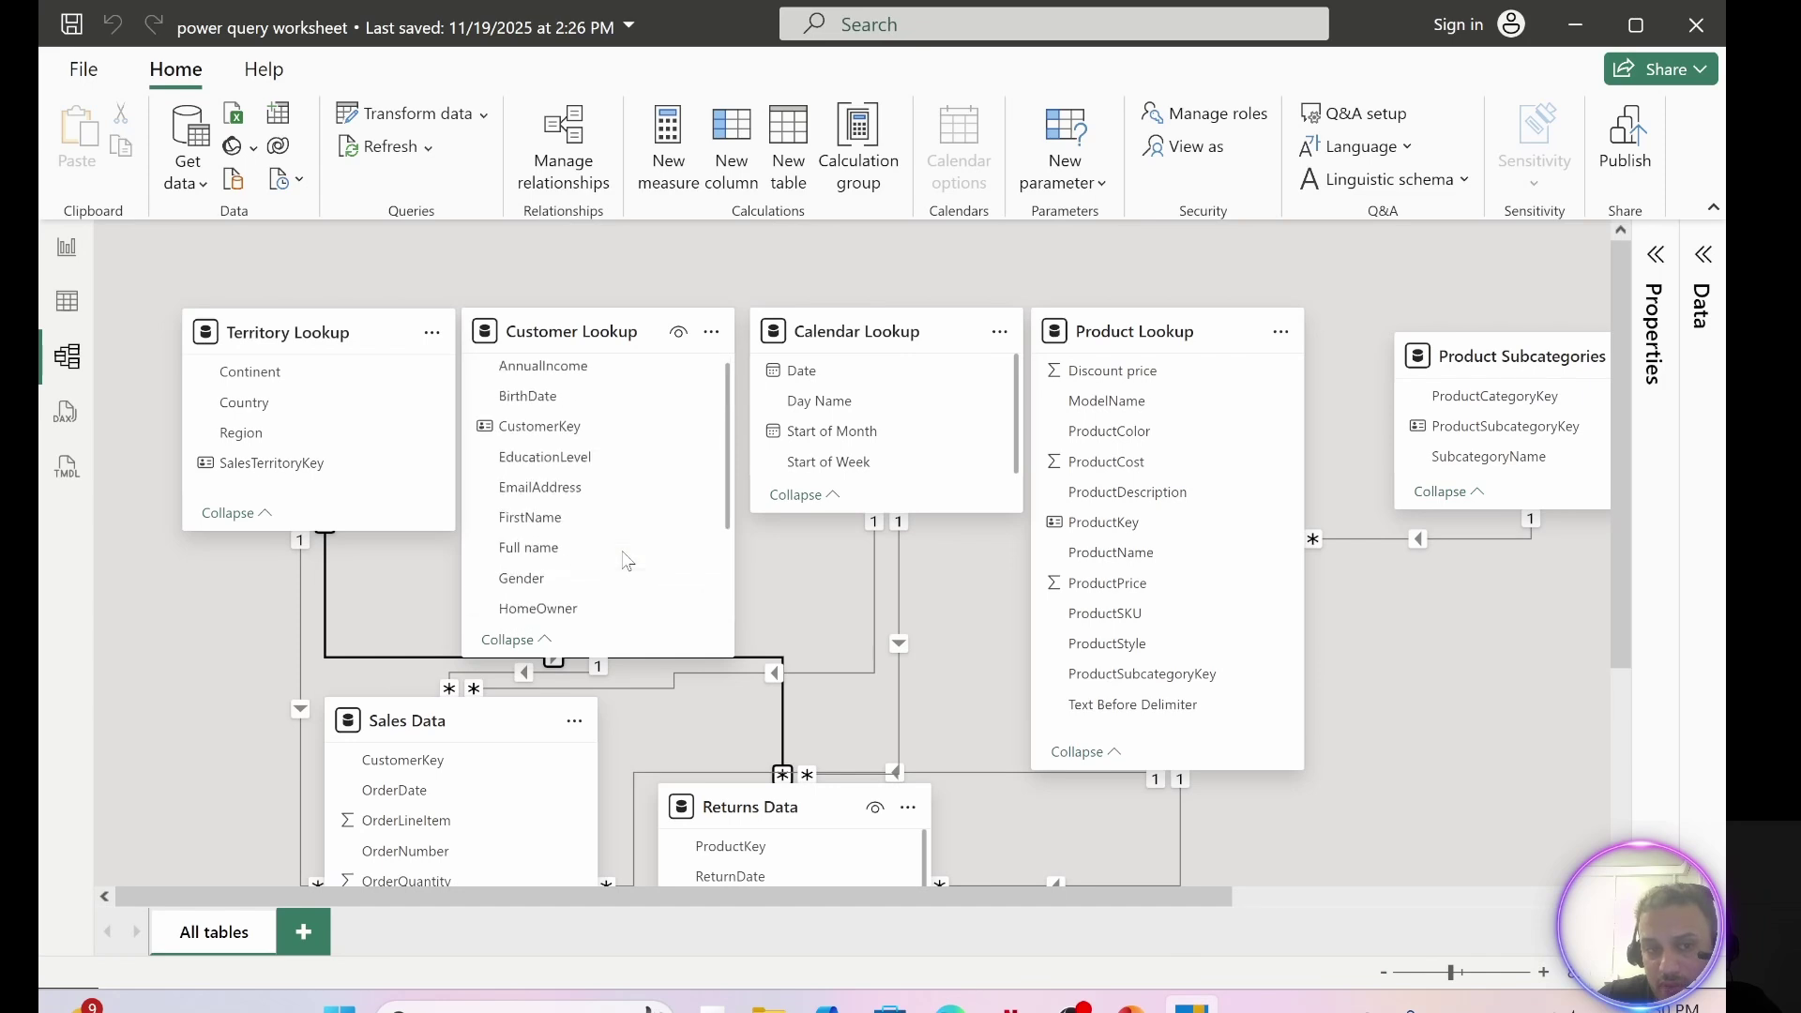
scroll(824, 645, "down", 3)
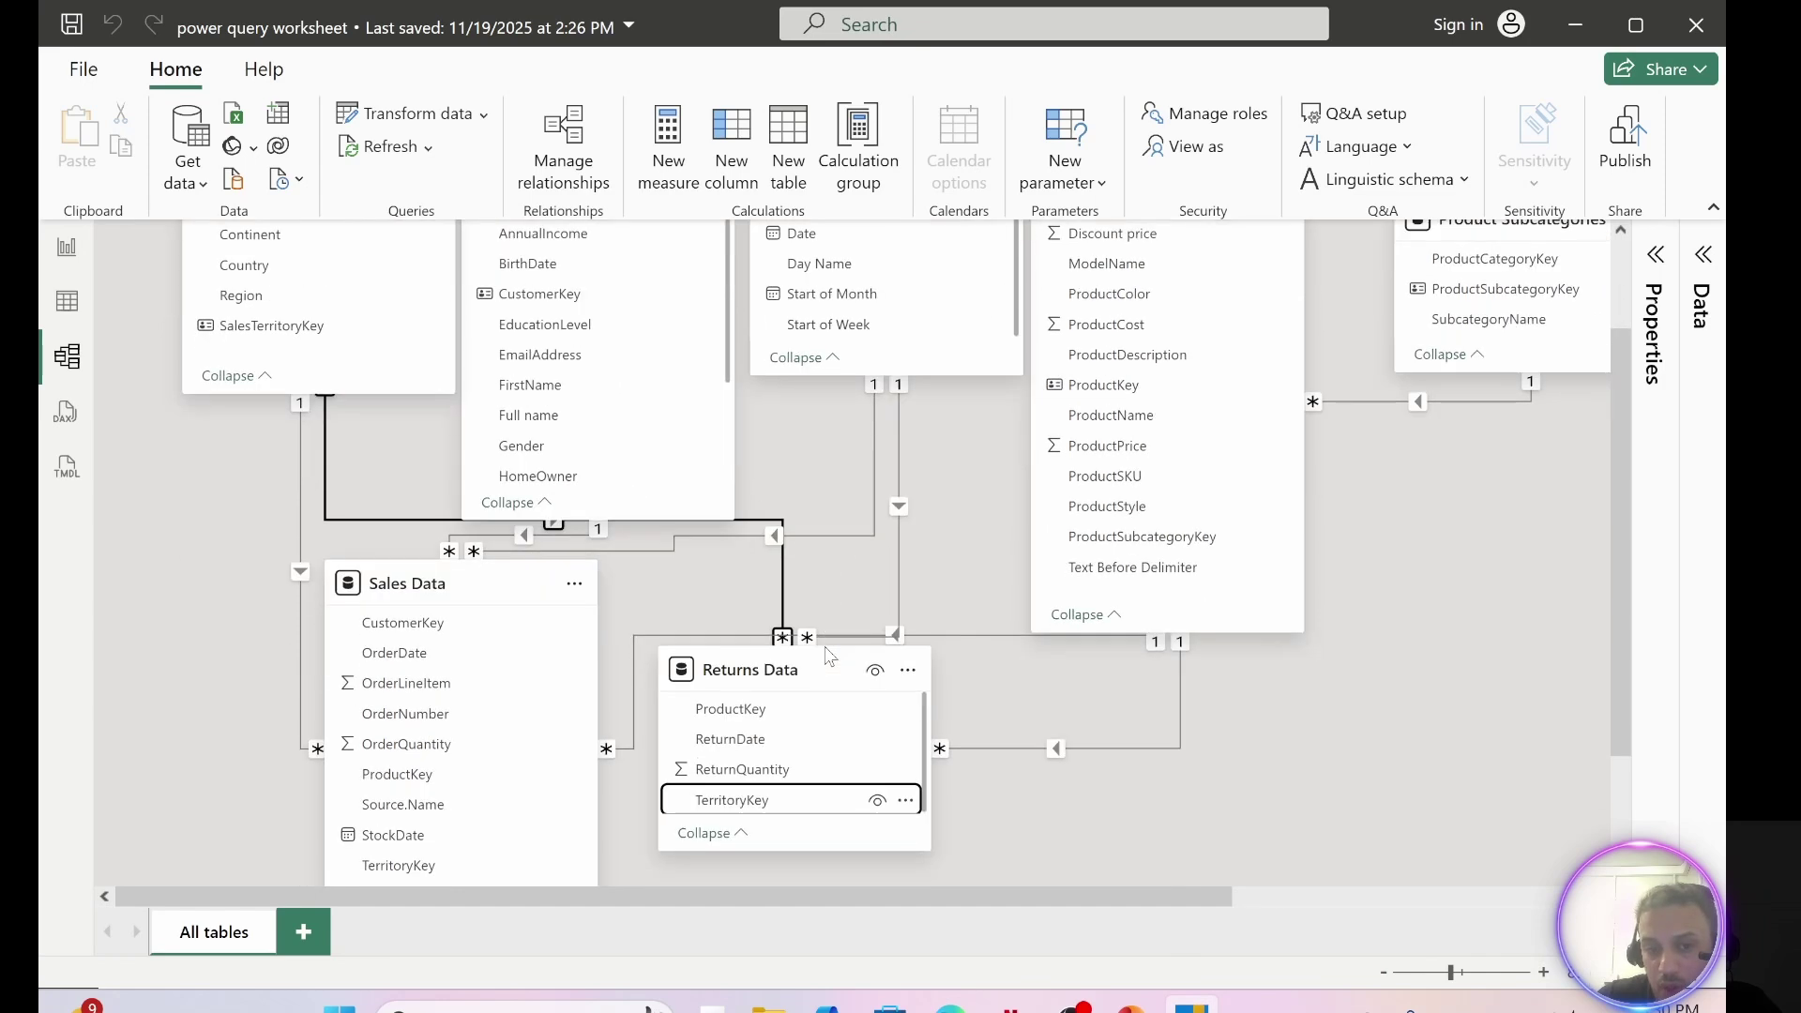
scroll(829, 654, "down", 3)
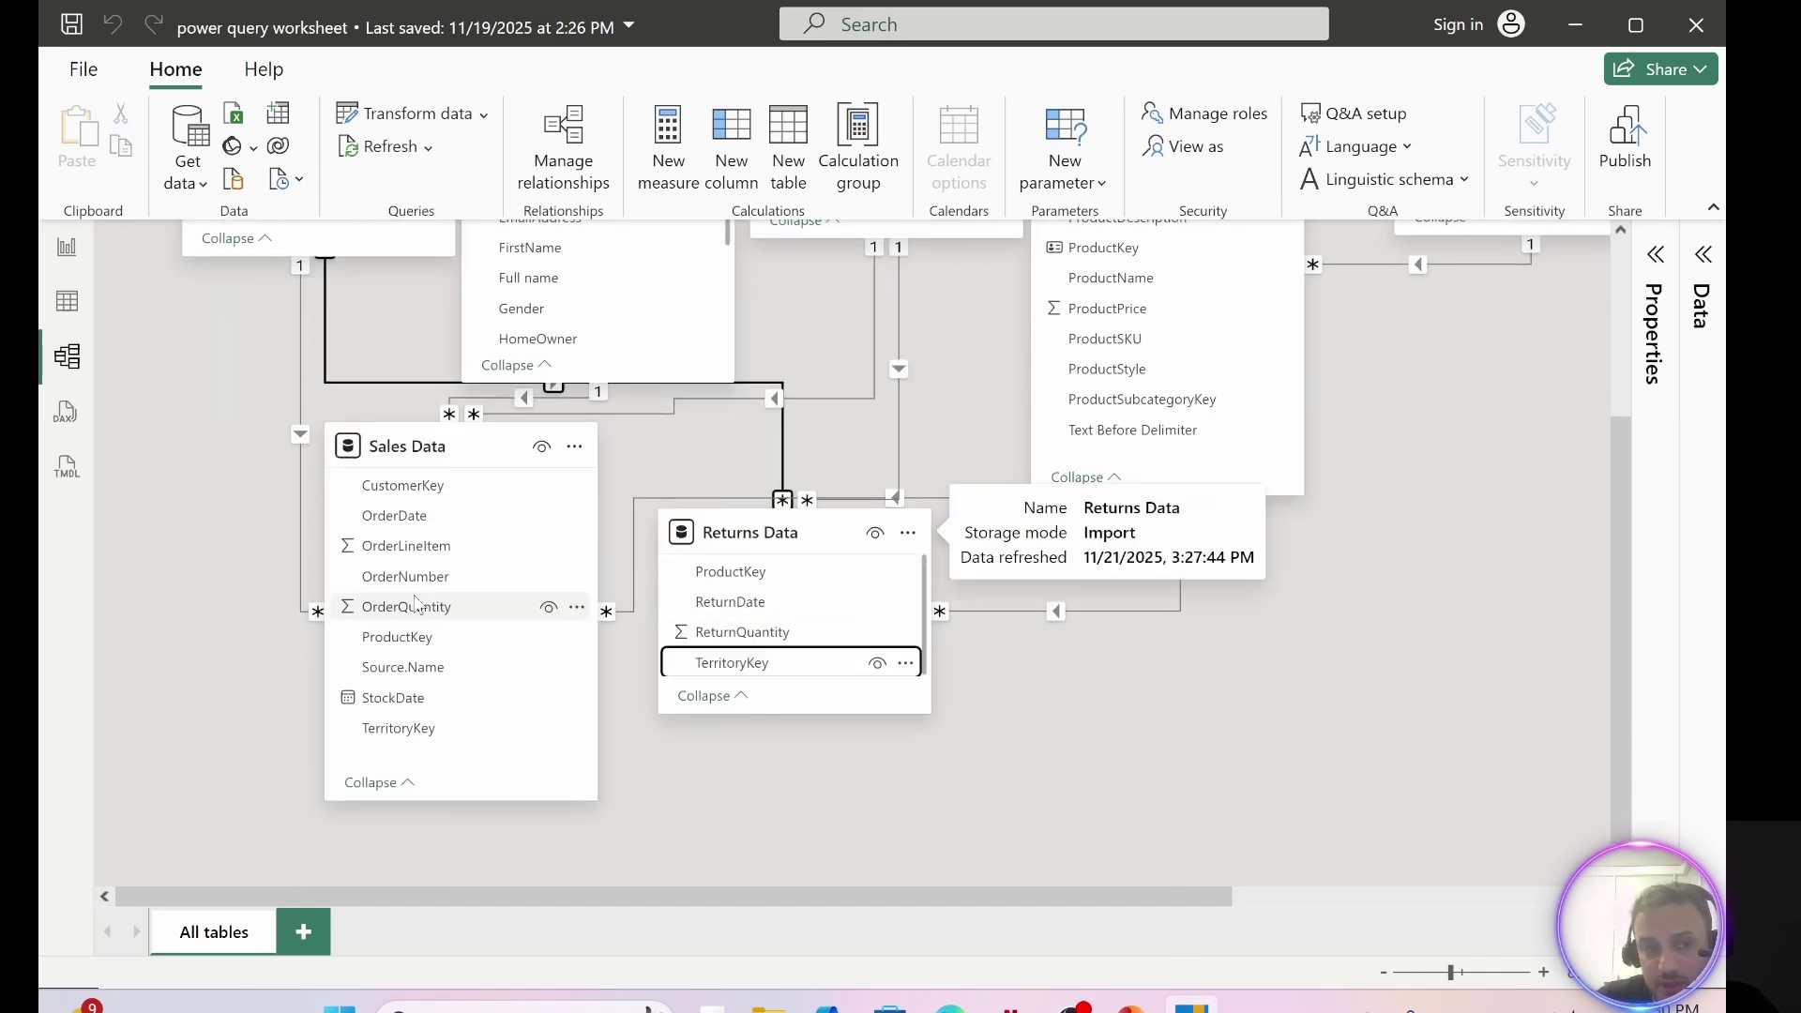
- Clear ProductName and the ProductCategoryKey count from the existing matrix on the report page
left_click(68, 249)
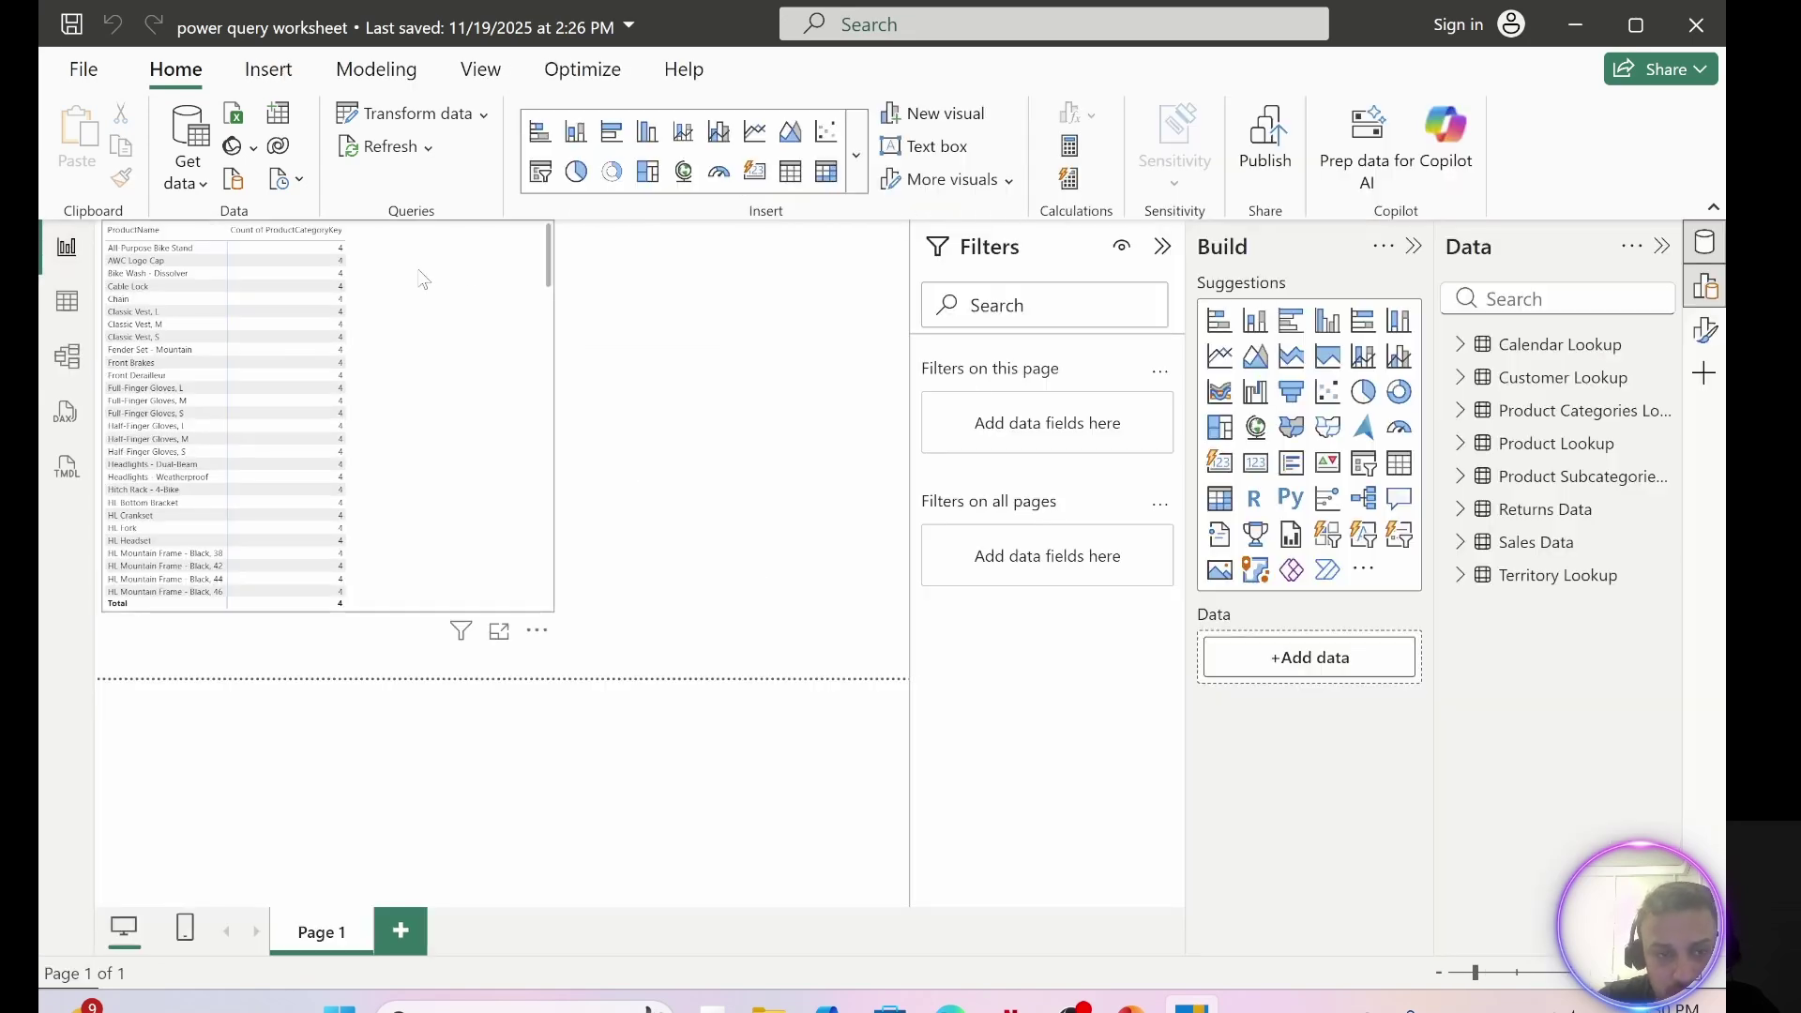
left_click(498, 247)
left_click(584, 239)
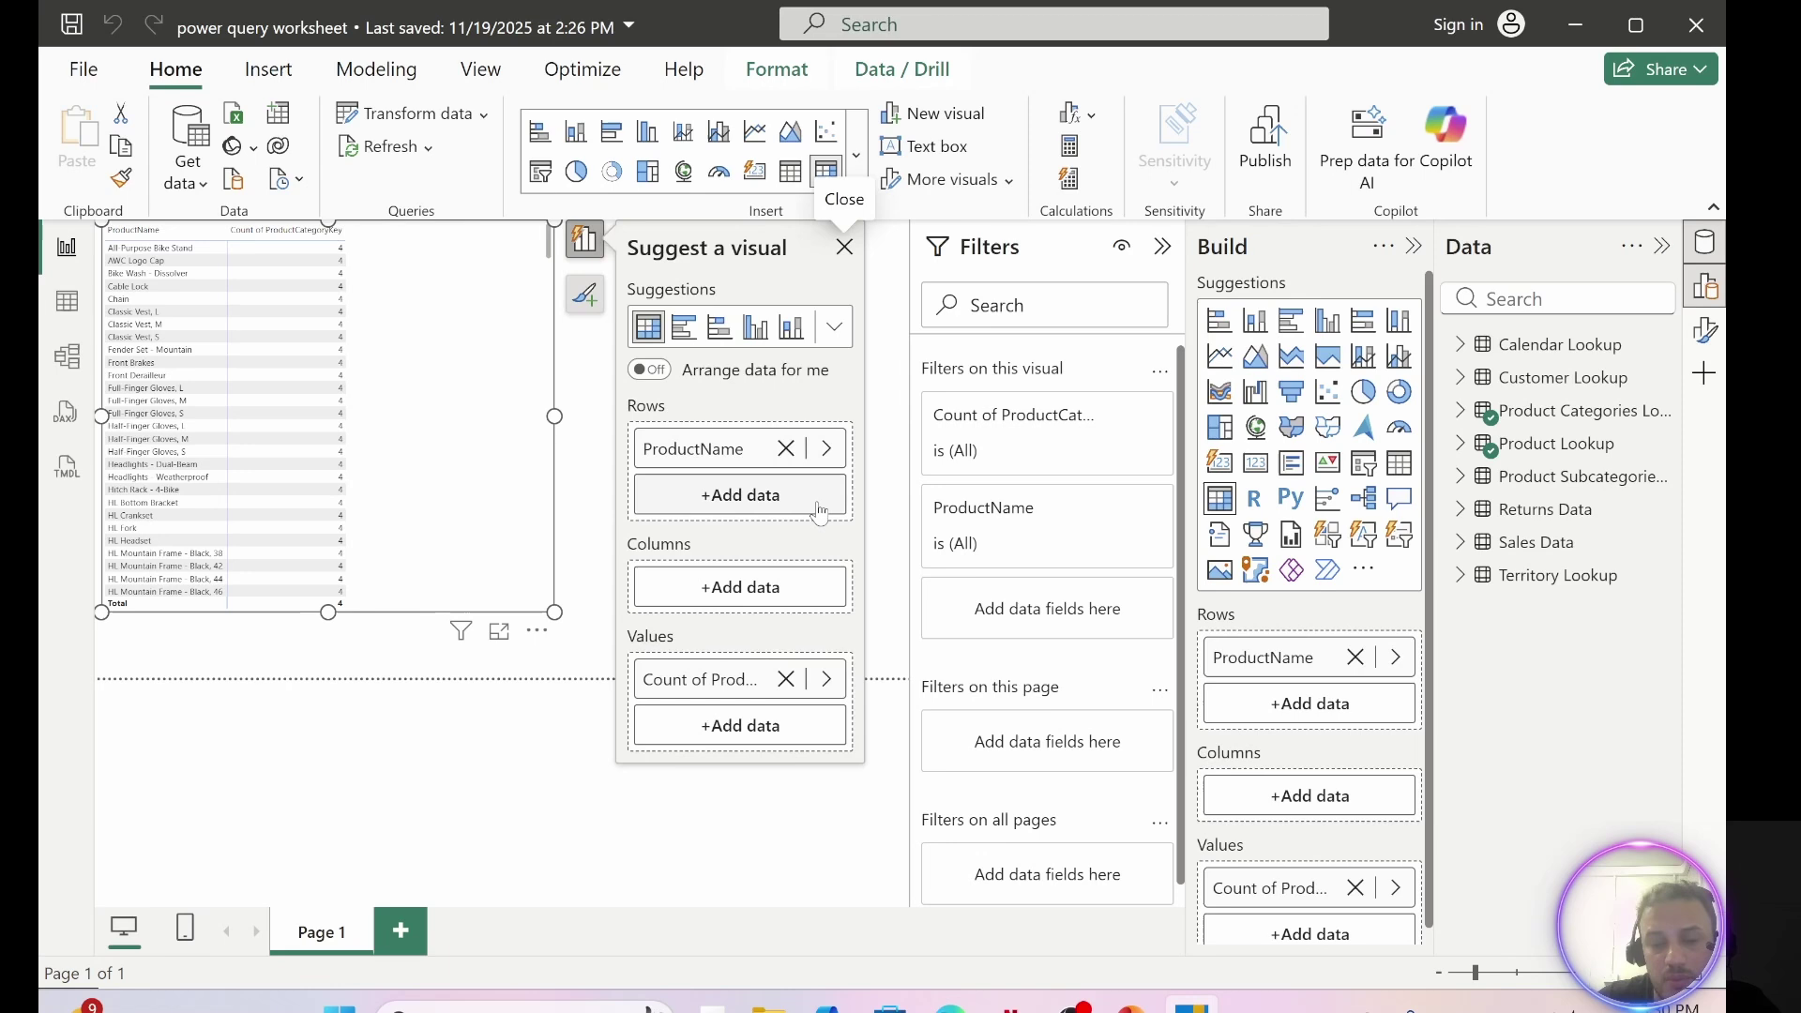
left_click(786, 448)
left_click(786, 632)
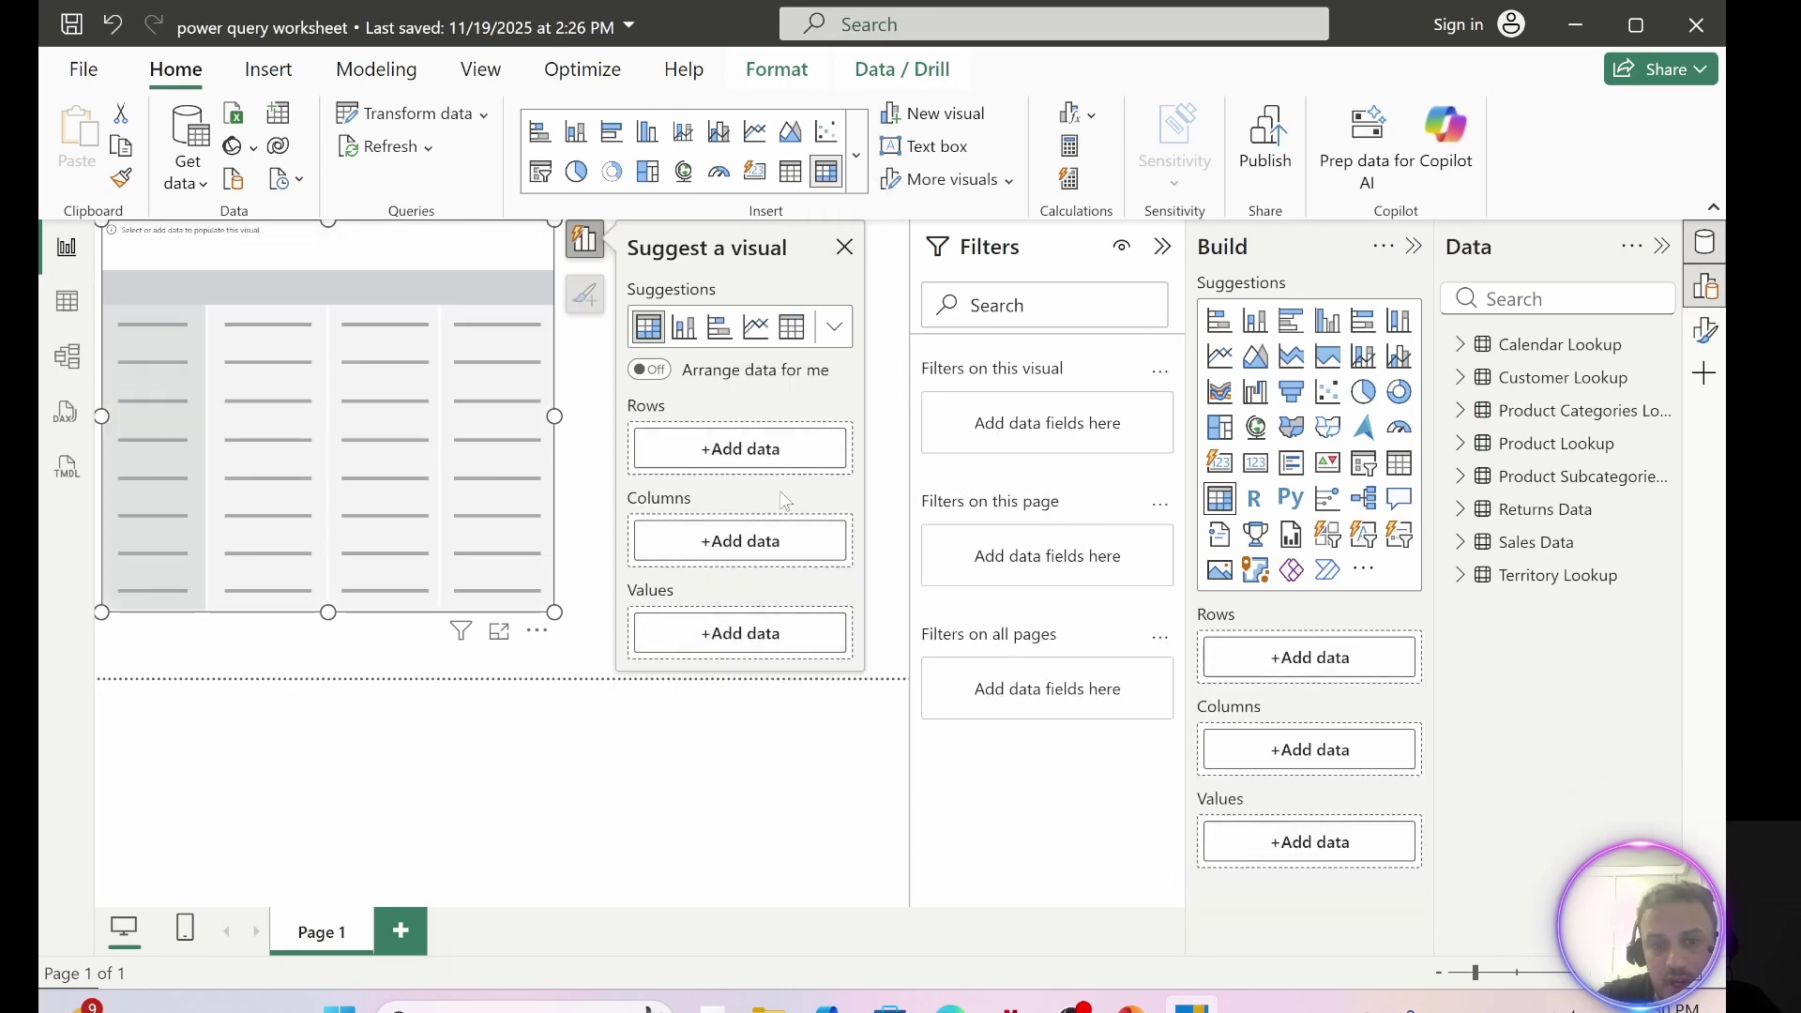
- Add CustomerKey from Customer Lookup as the rows of the empty matrix
left_click(724, 450)
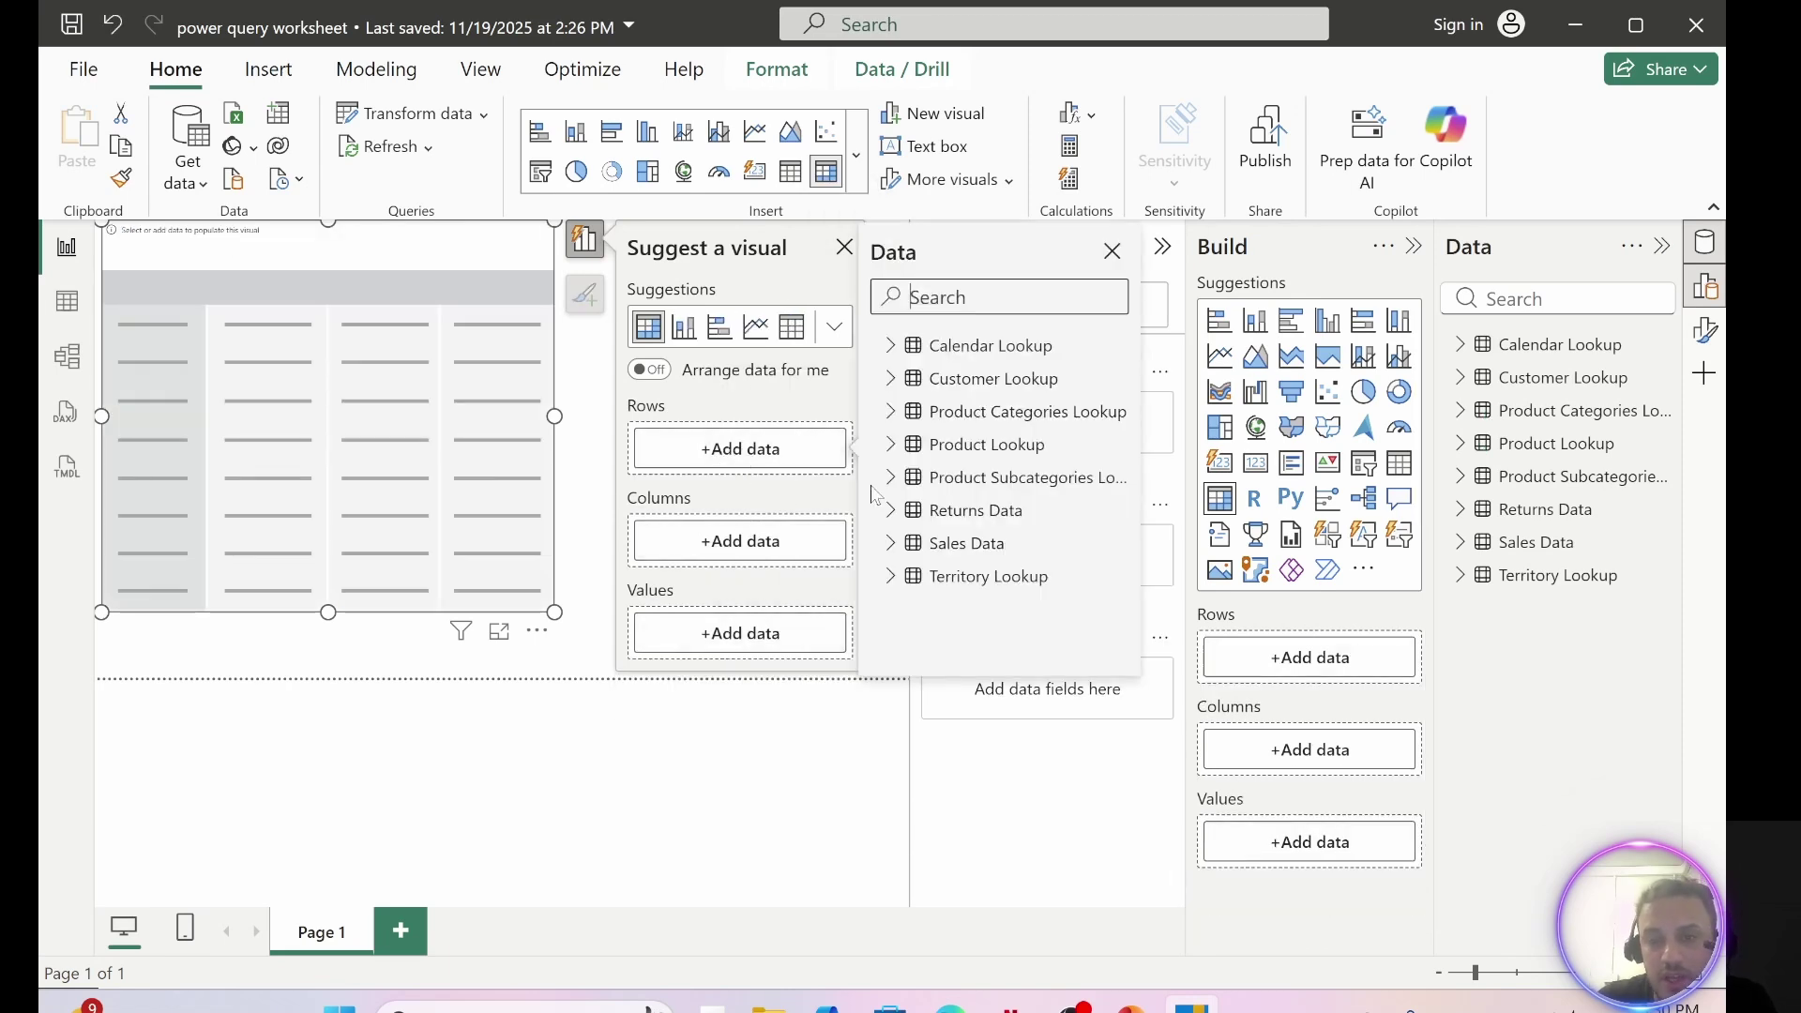
left_click(891, 380)
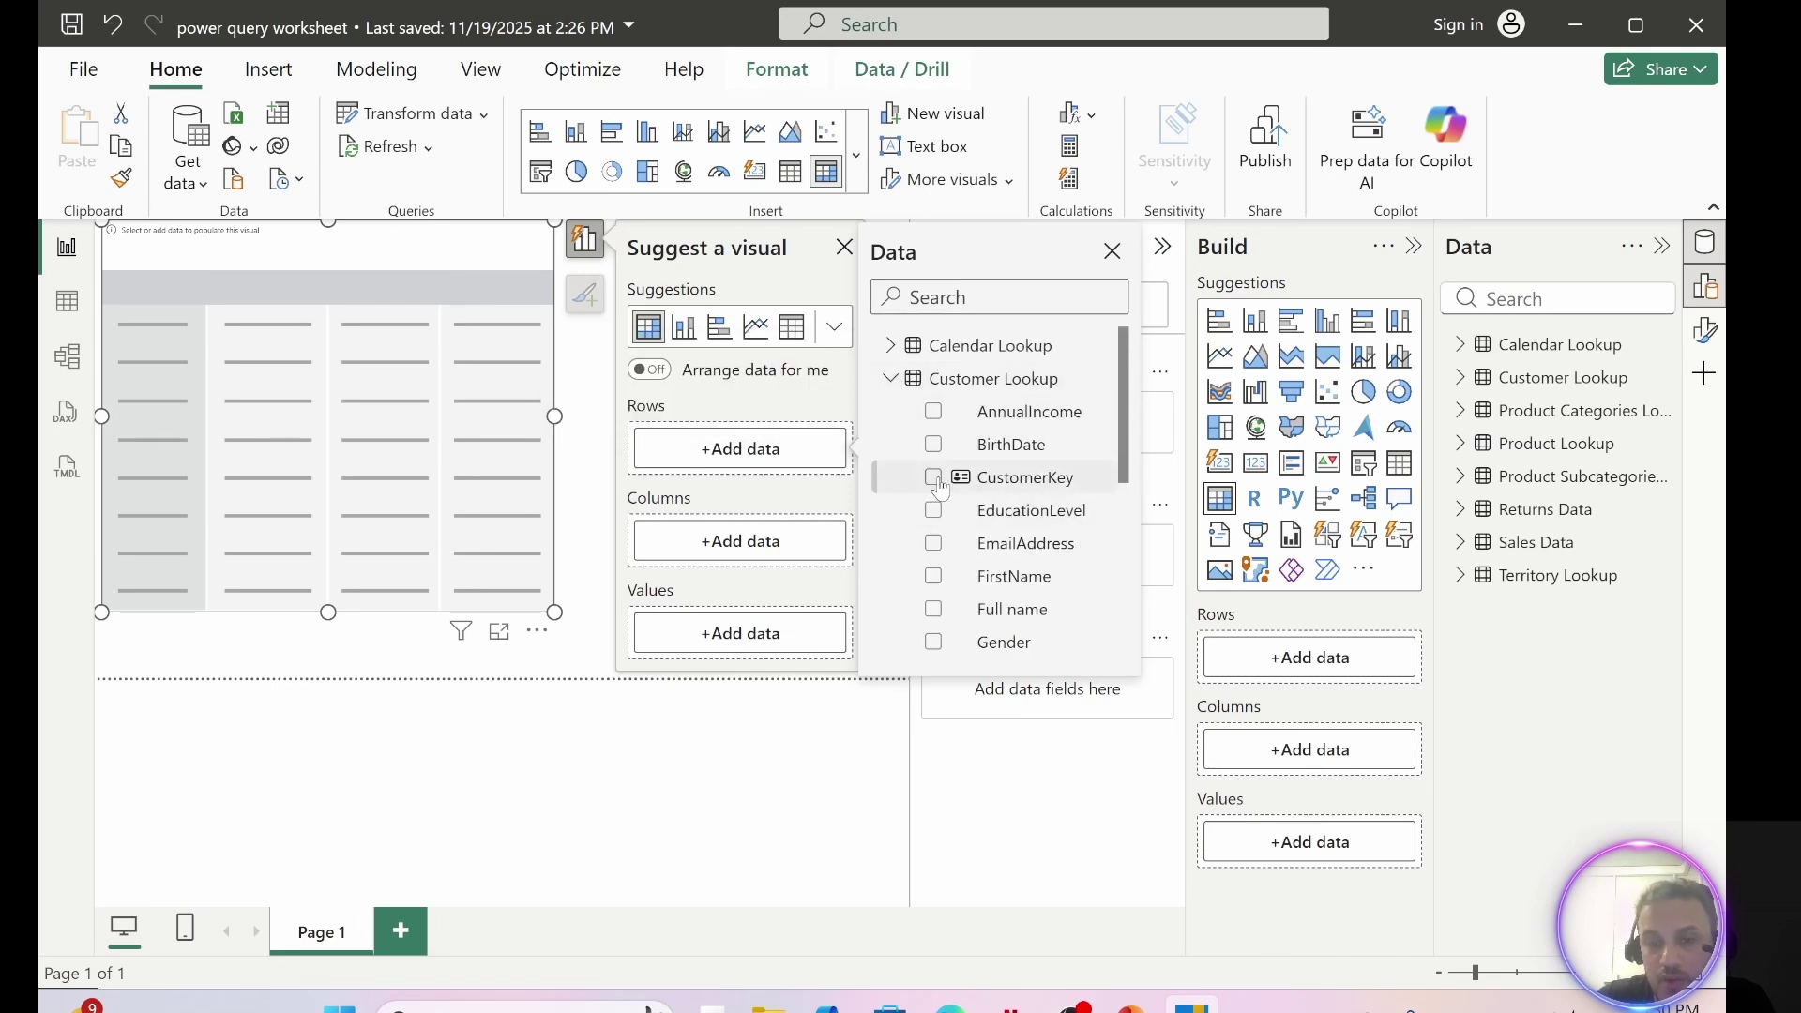
left_click(934, 478)
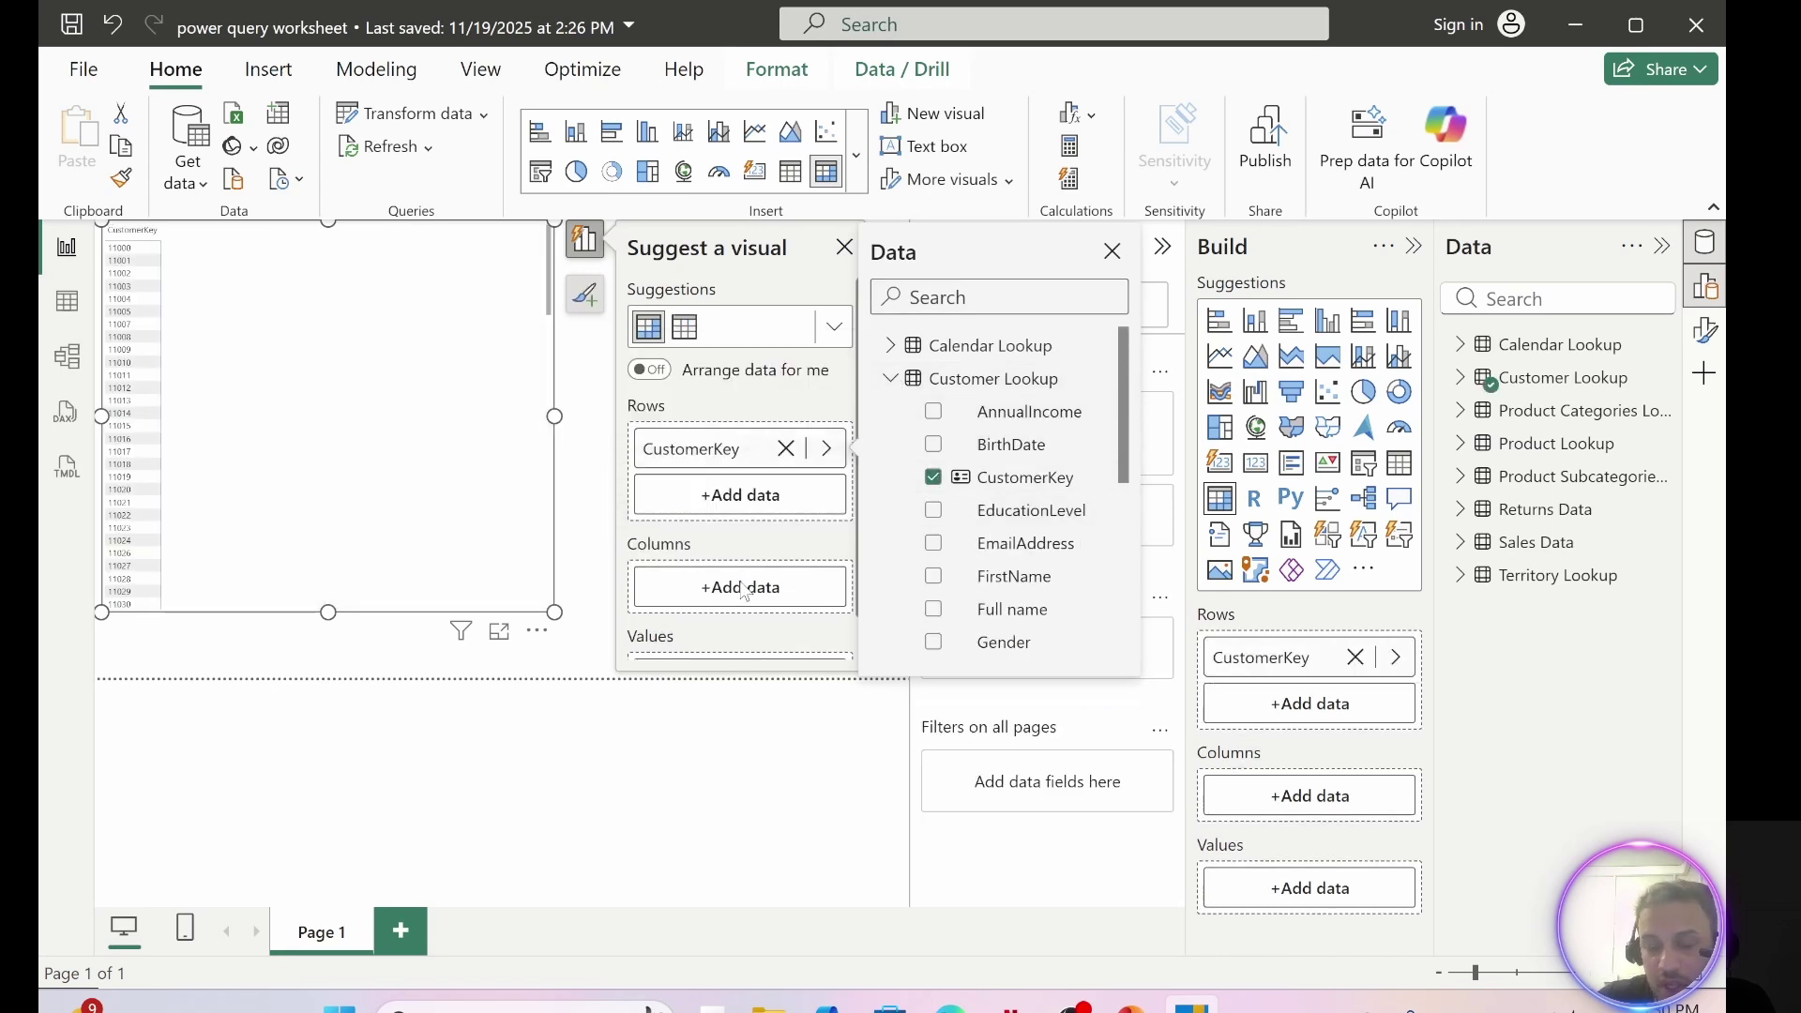
- Add ReturnQuantity from Returns Data as the values of the matrix
left_click(756, 627)
scroll(750, 628, "down", 1)
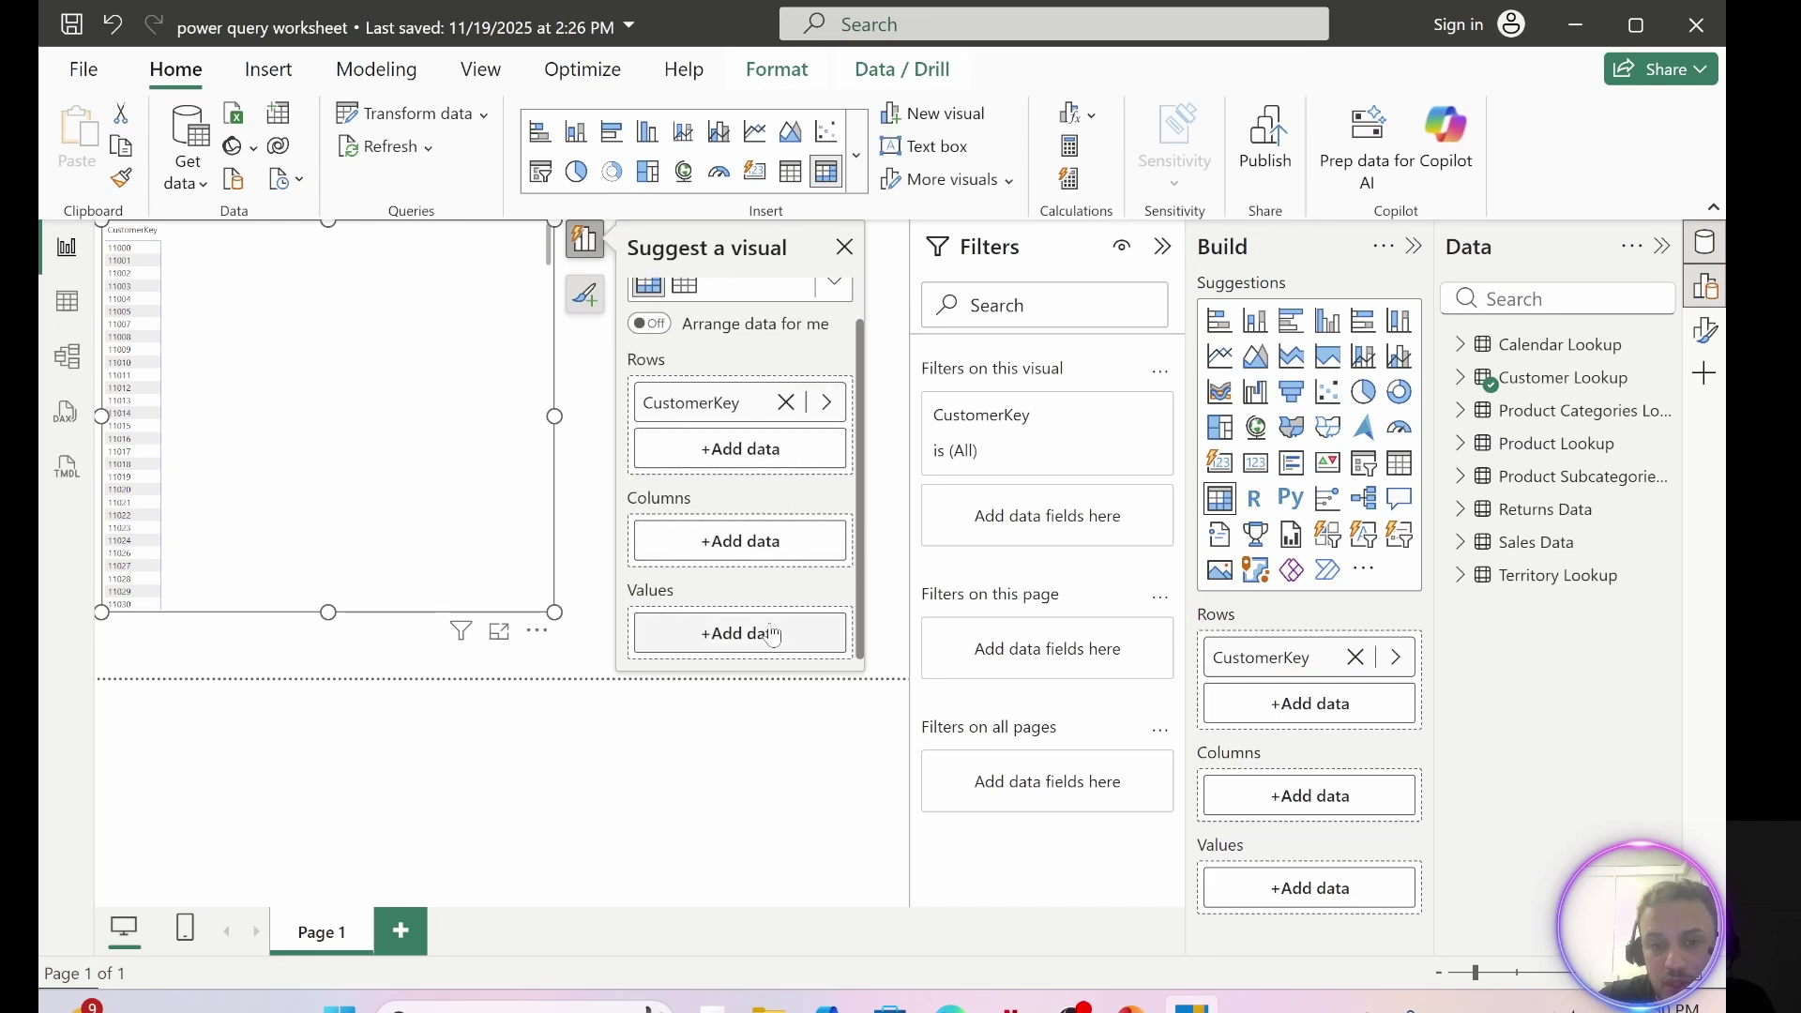
left_click(784, 633)
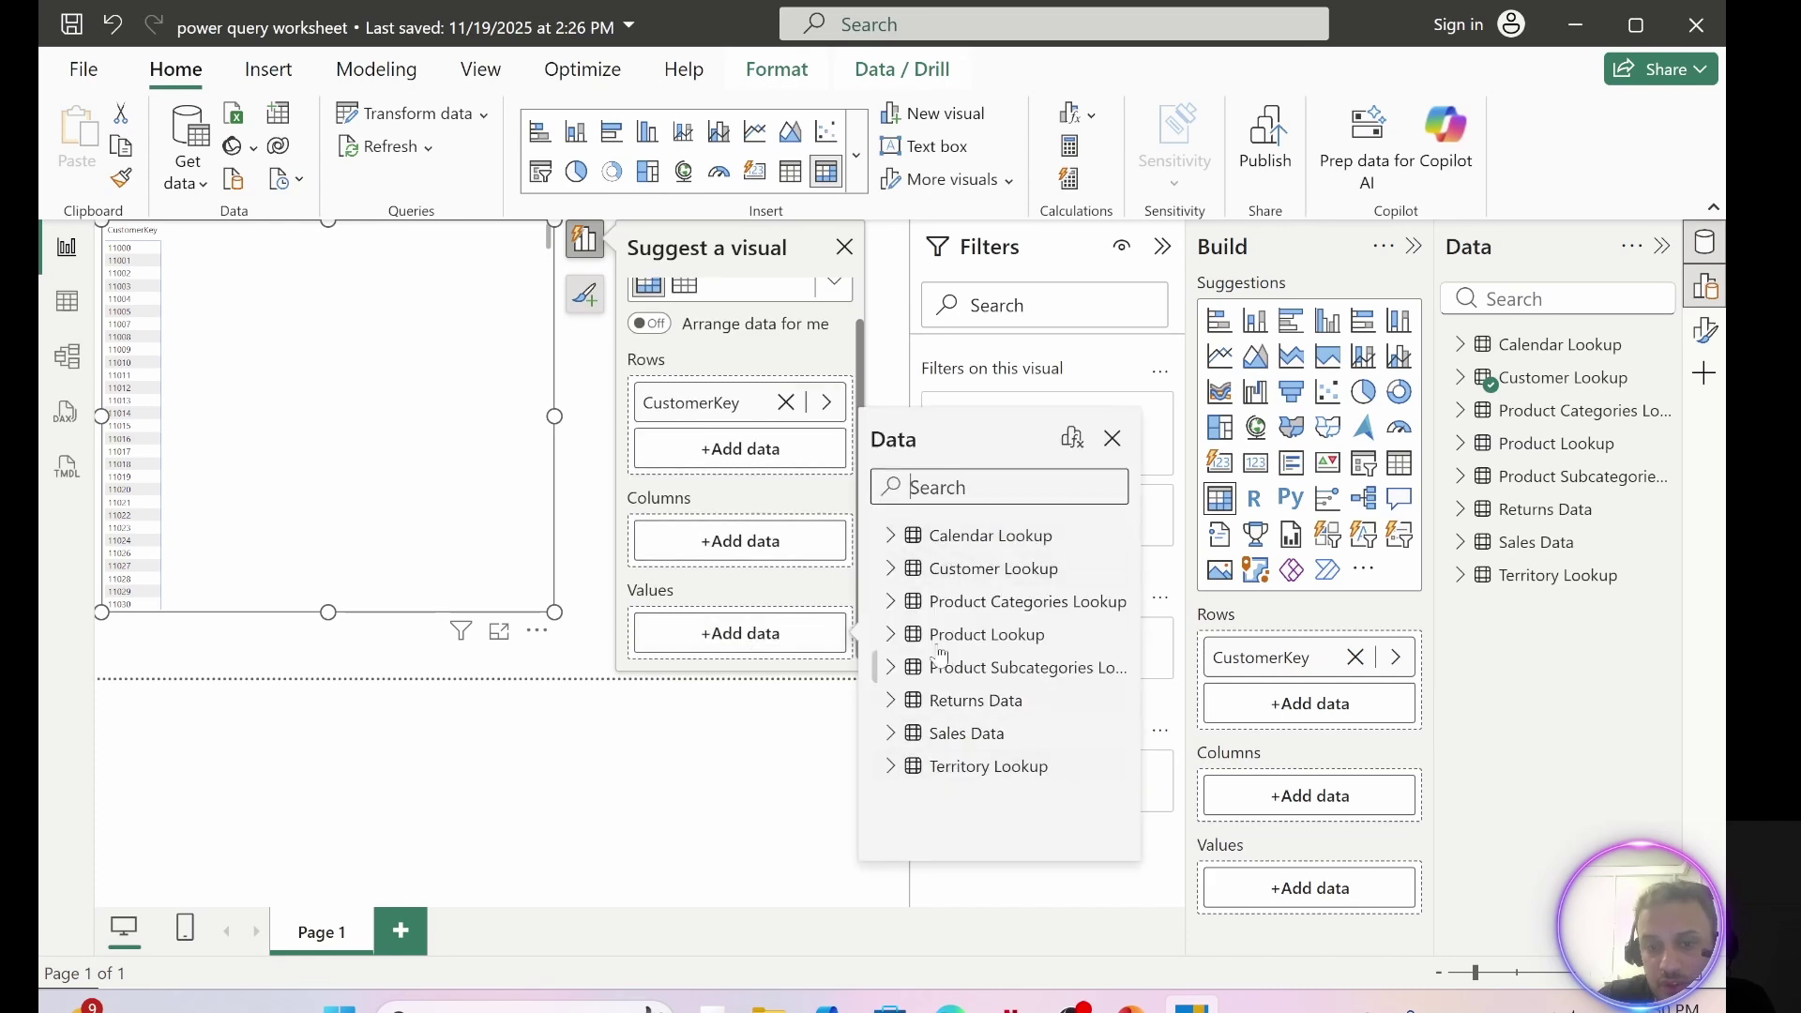
left_click(892, 706)
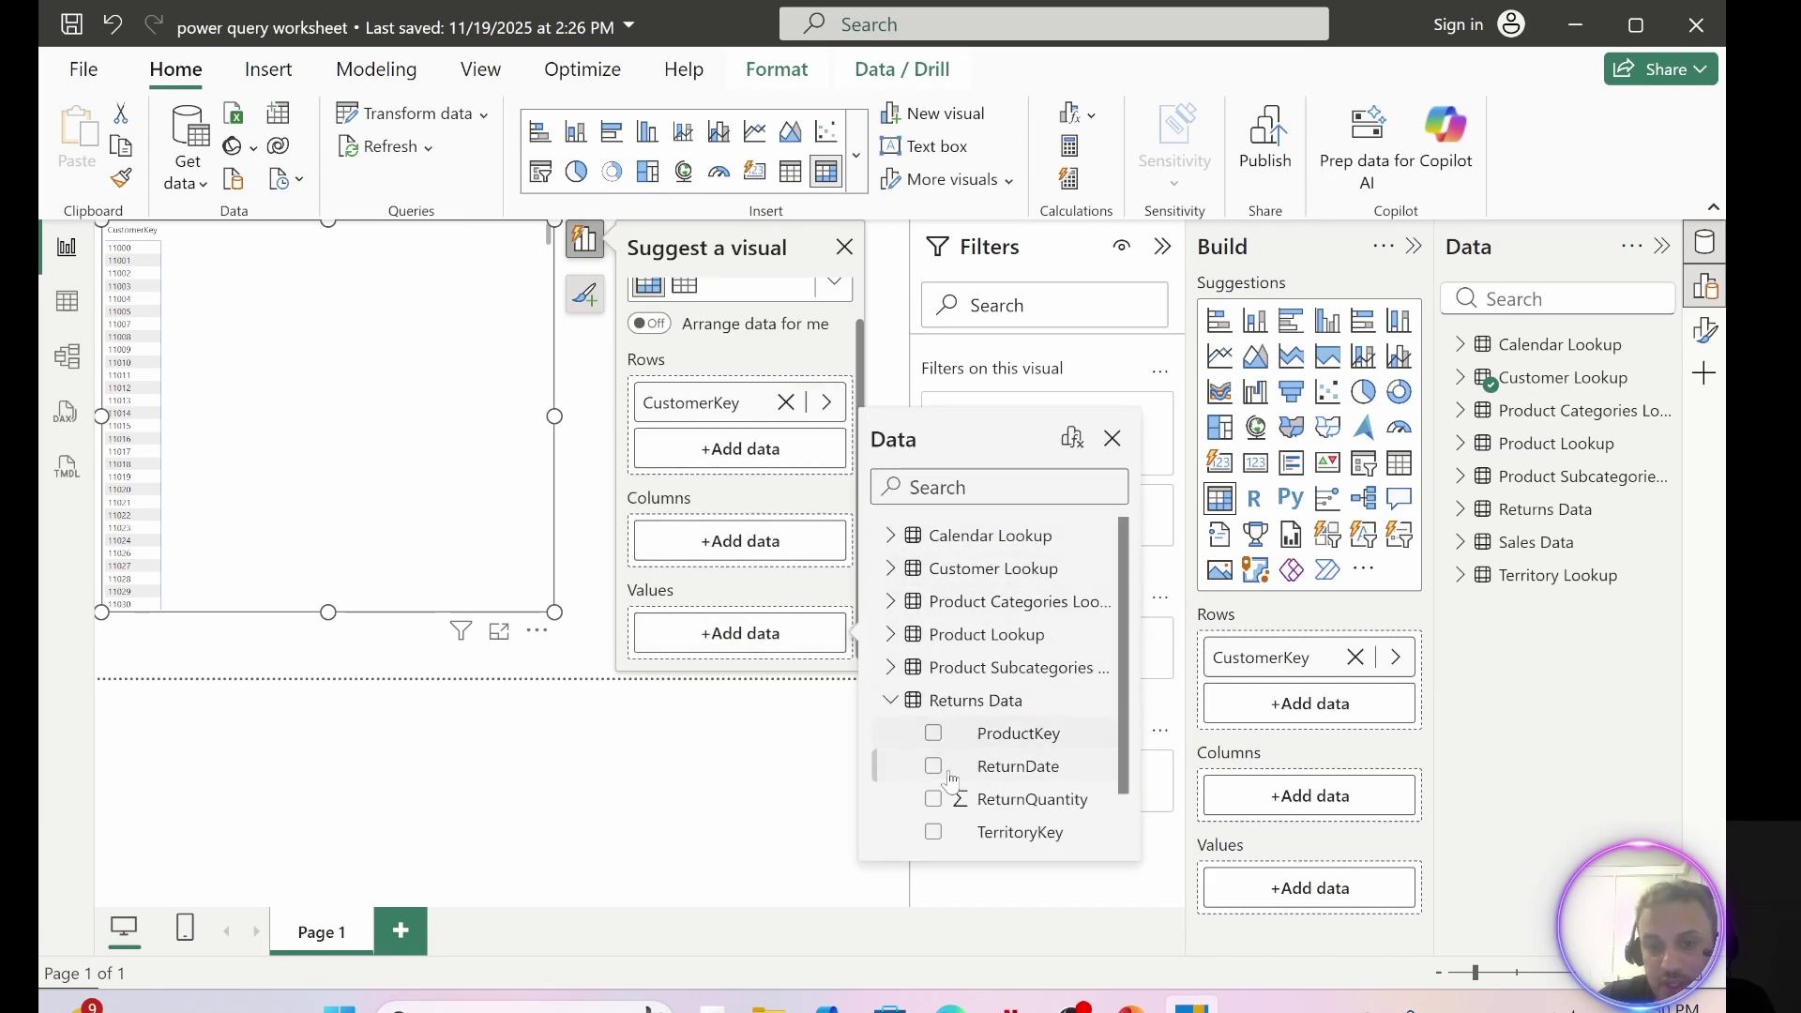
scroll(947, 798, "down", 1)
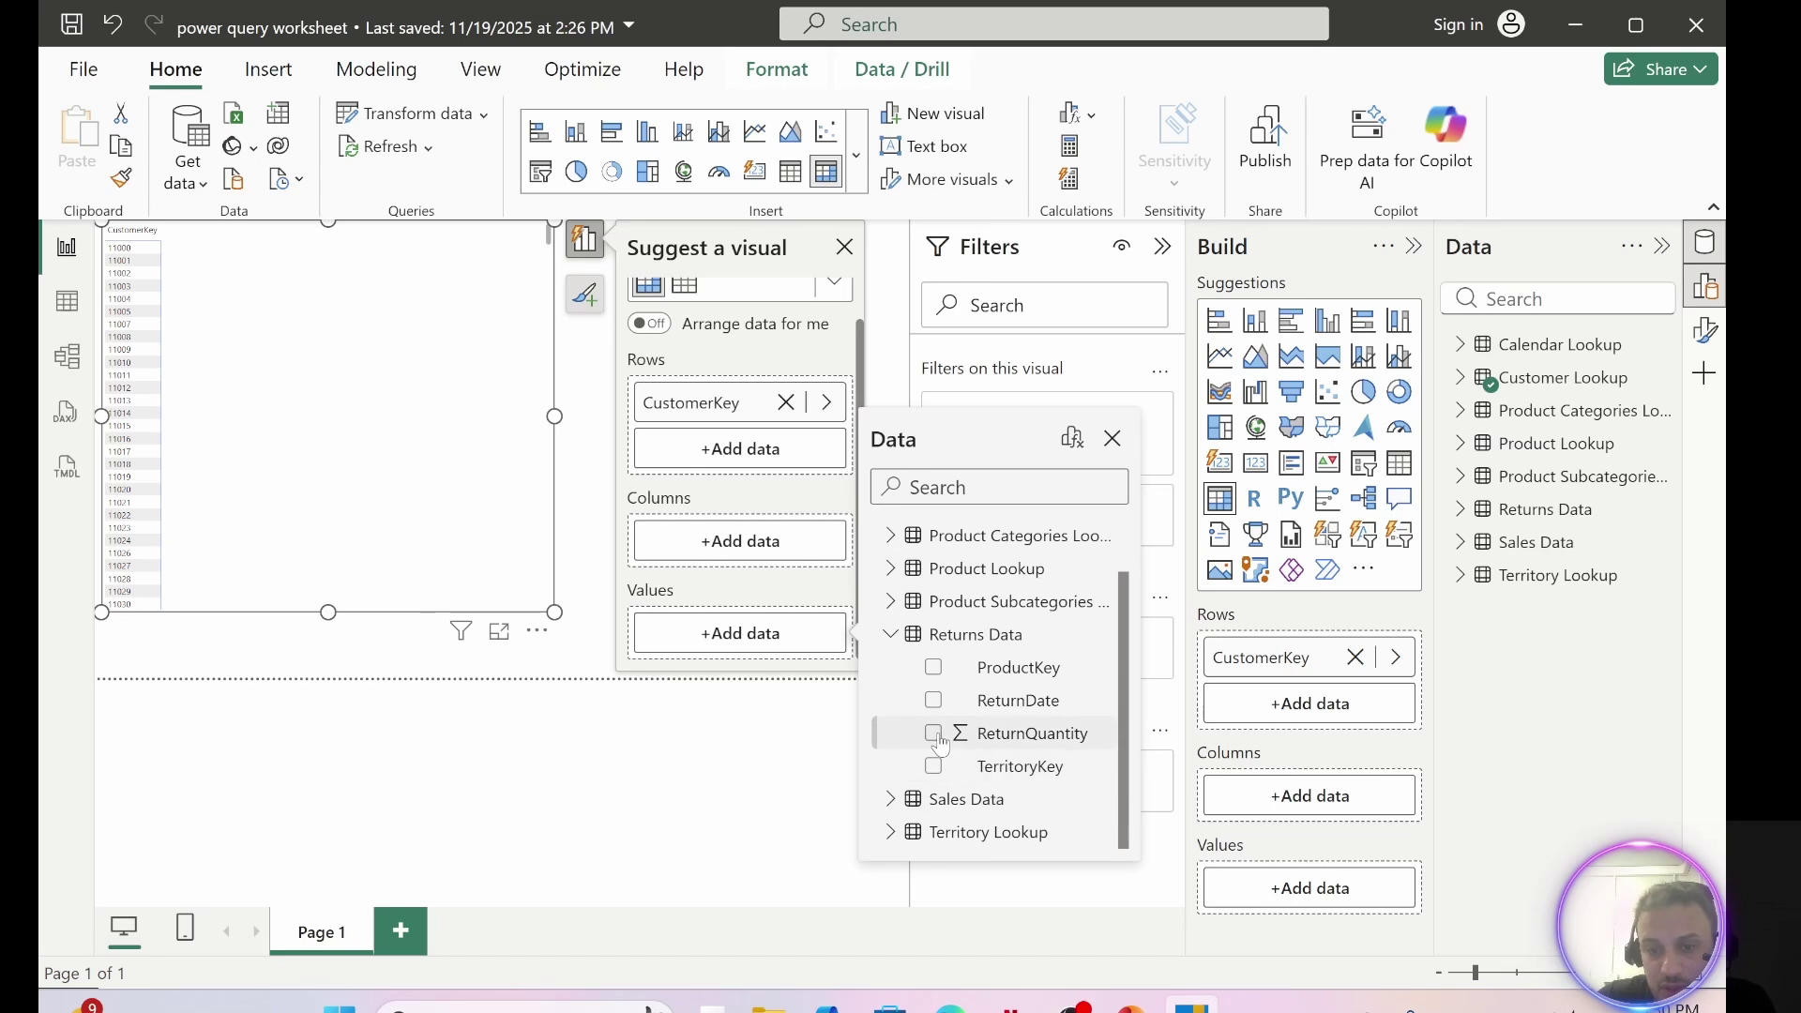
left_click(933, 734)
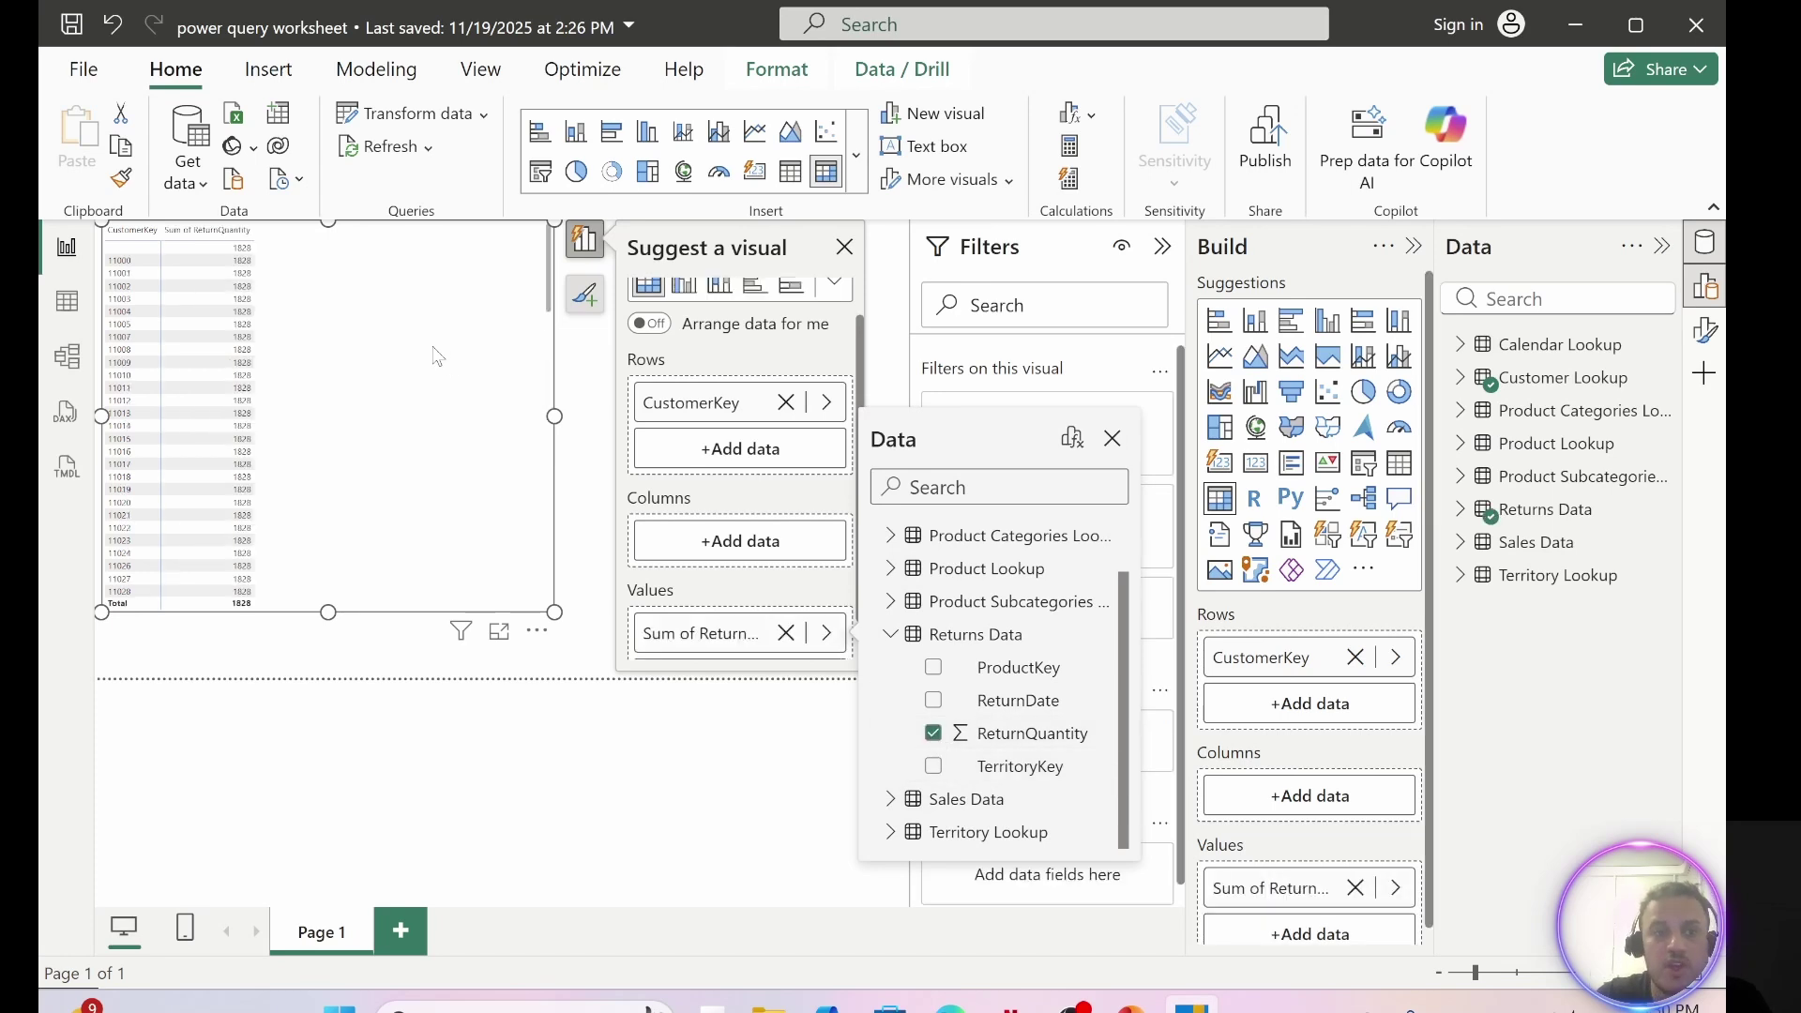
left_click(343, 331)
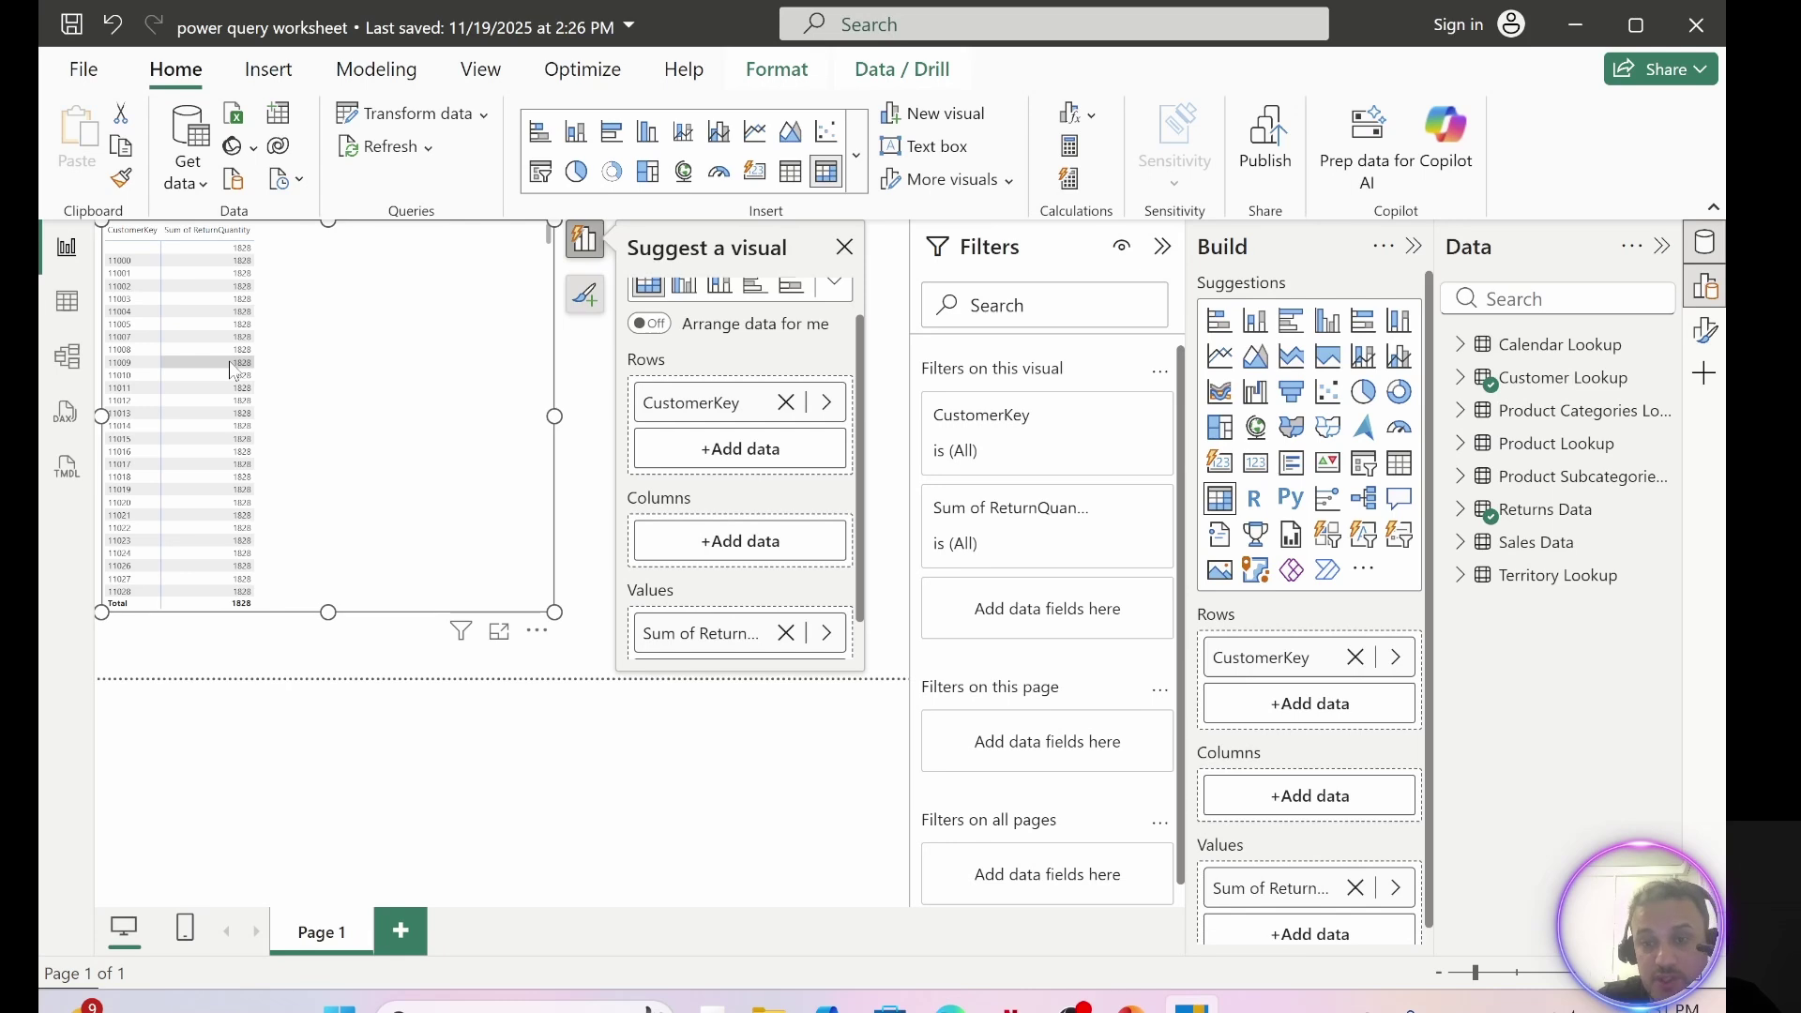
- Examine in the model diagram how Customer Lookup and the other lookup tables connect to Sales Data and Returns Data
left_click(67, 356)
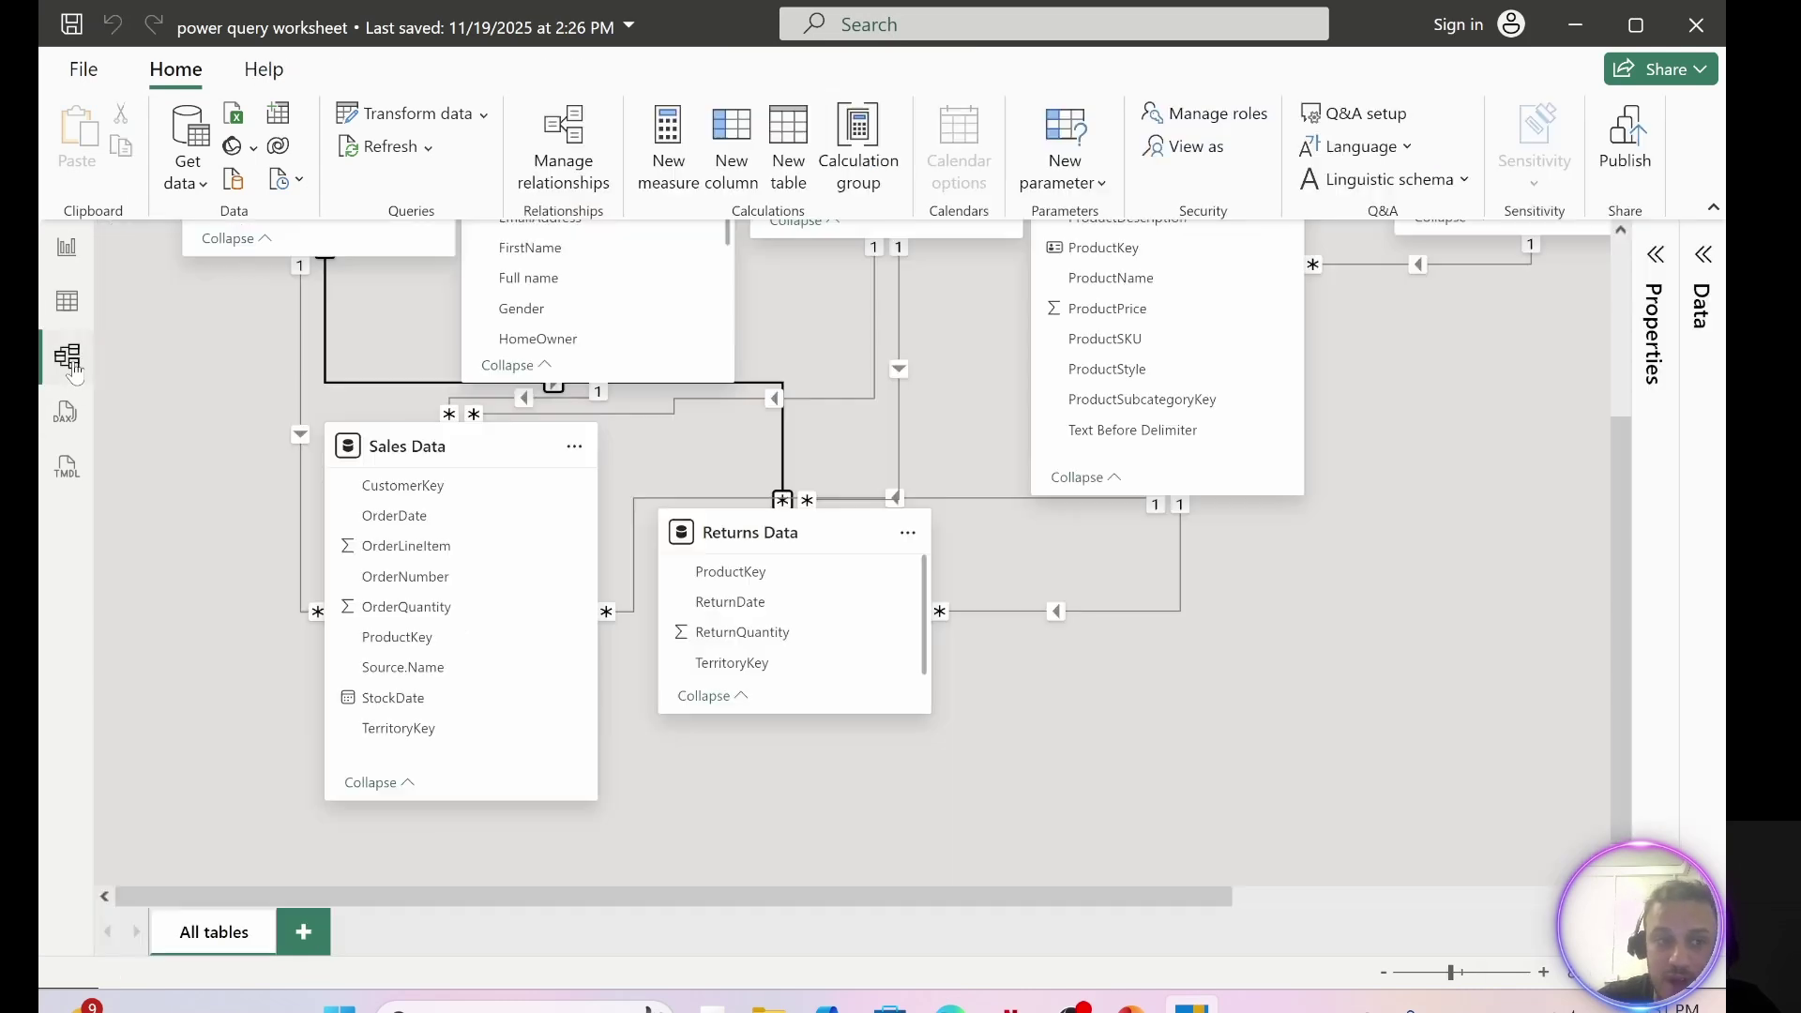
scroll(784, 642, "up", 1)
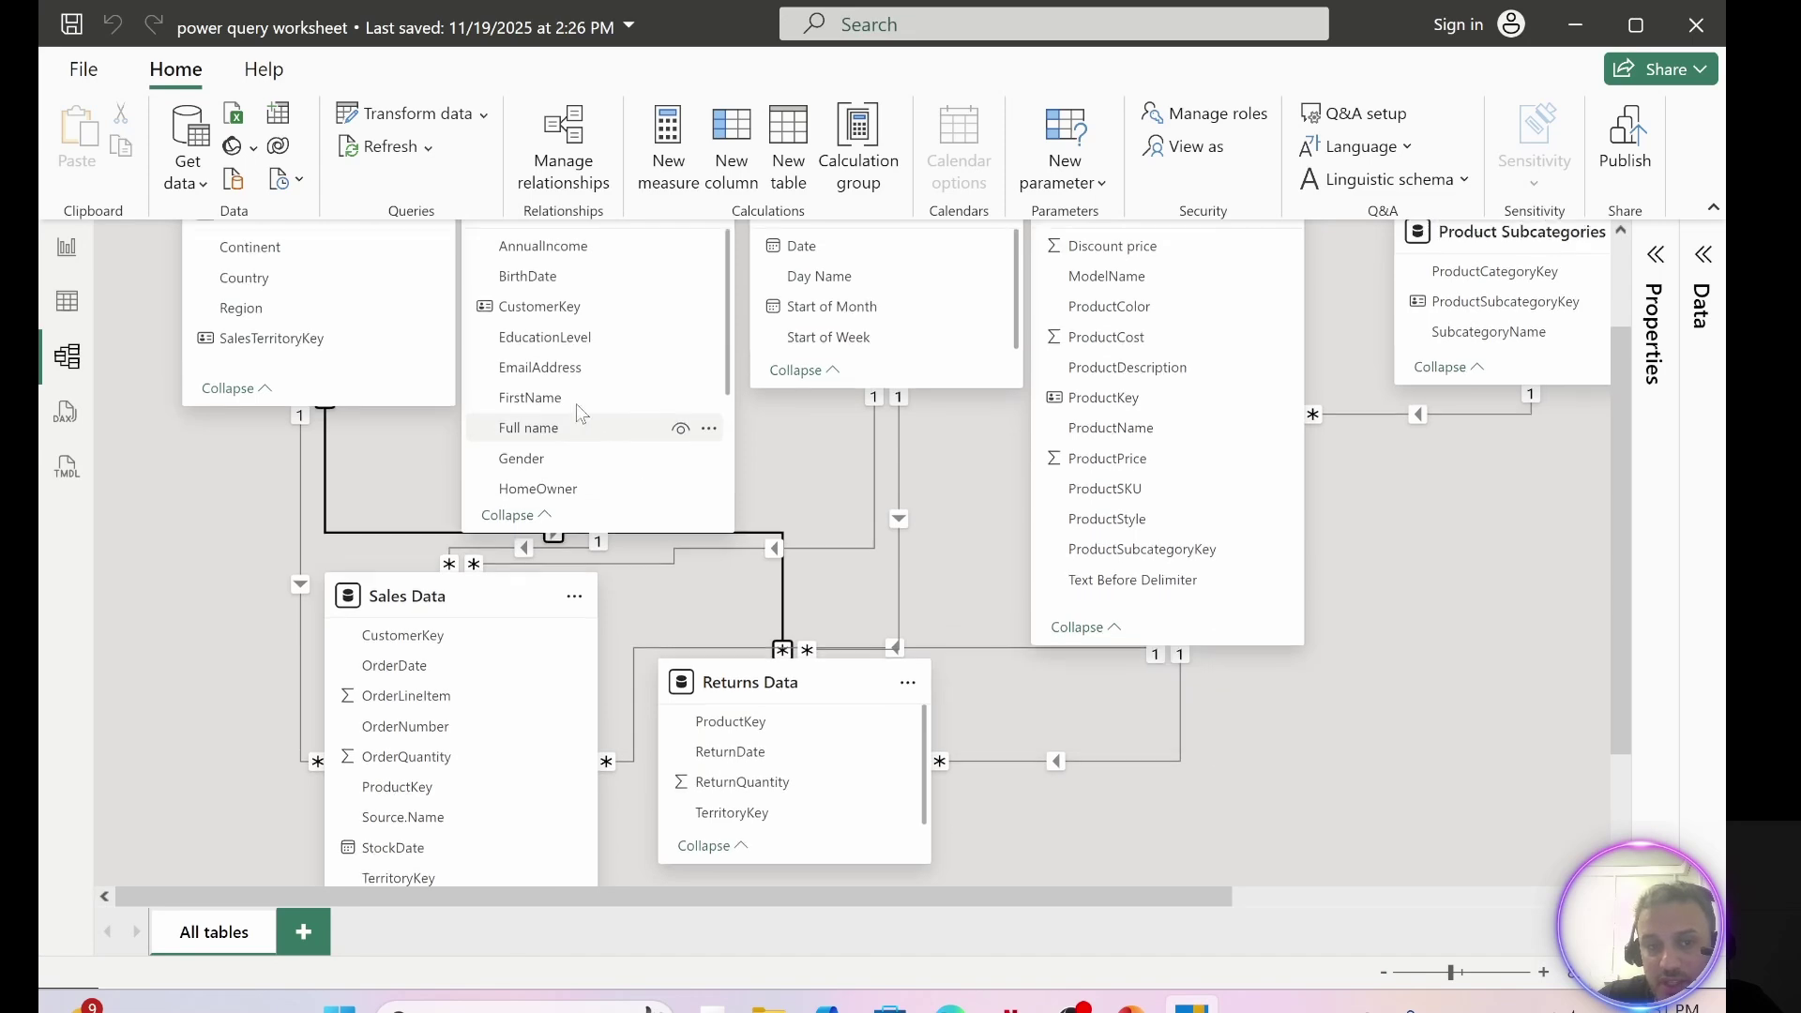
scroll(575, 404, "up", 1)
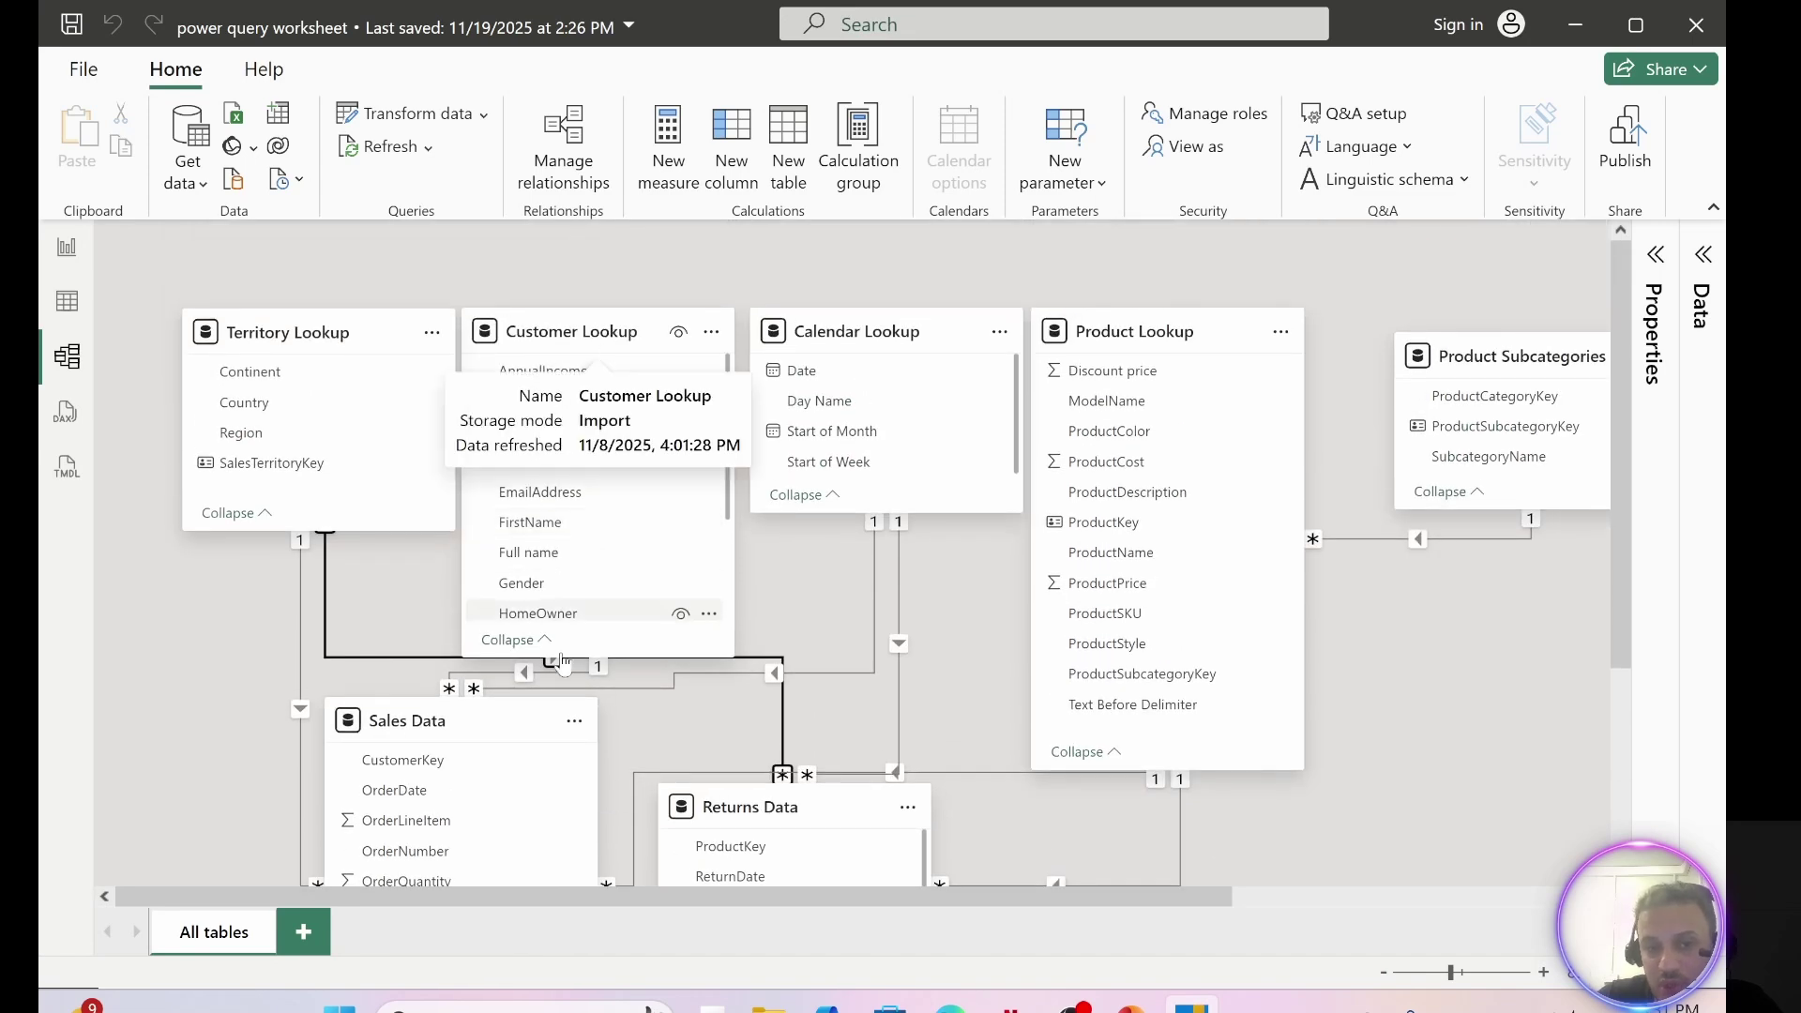
scroll(600, 647, "down", 1)
scroll(601, 647, "down", 1)
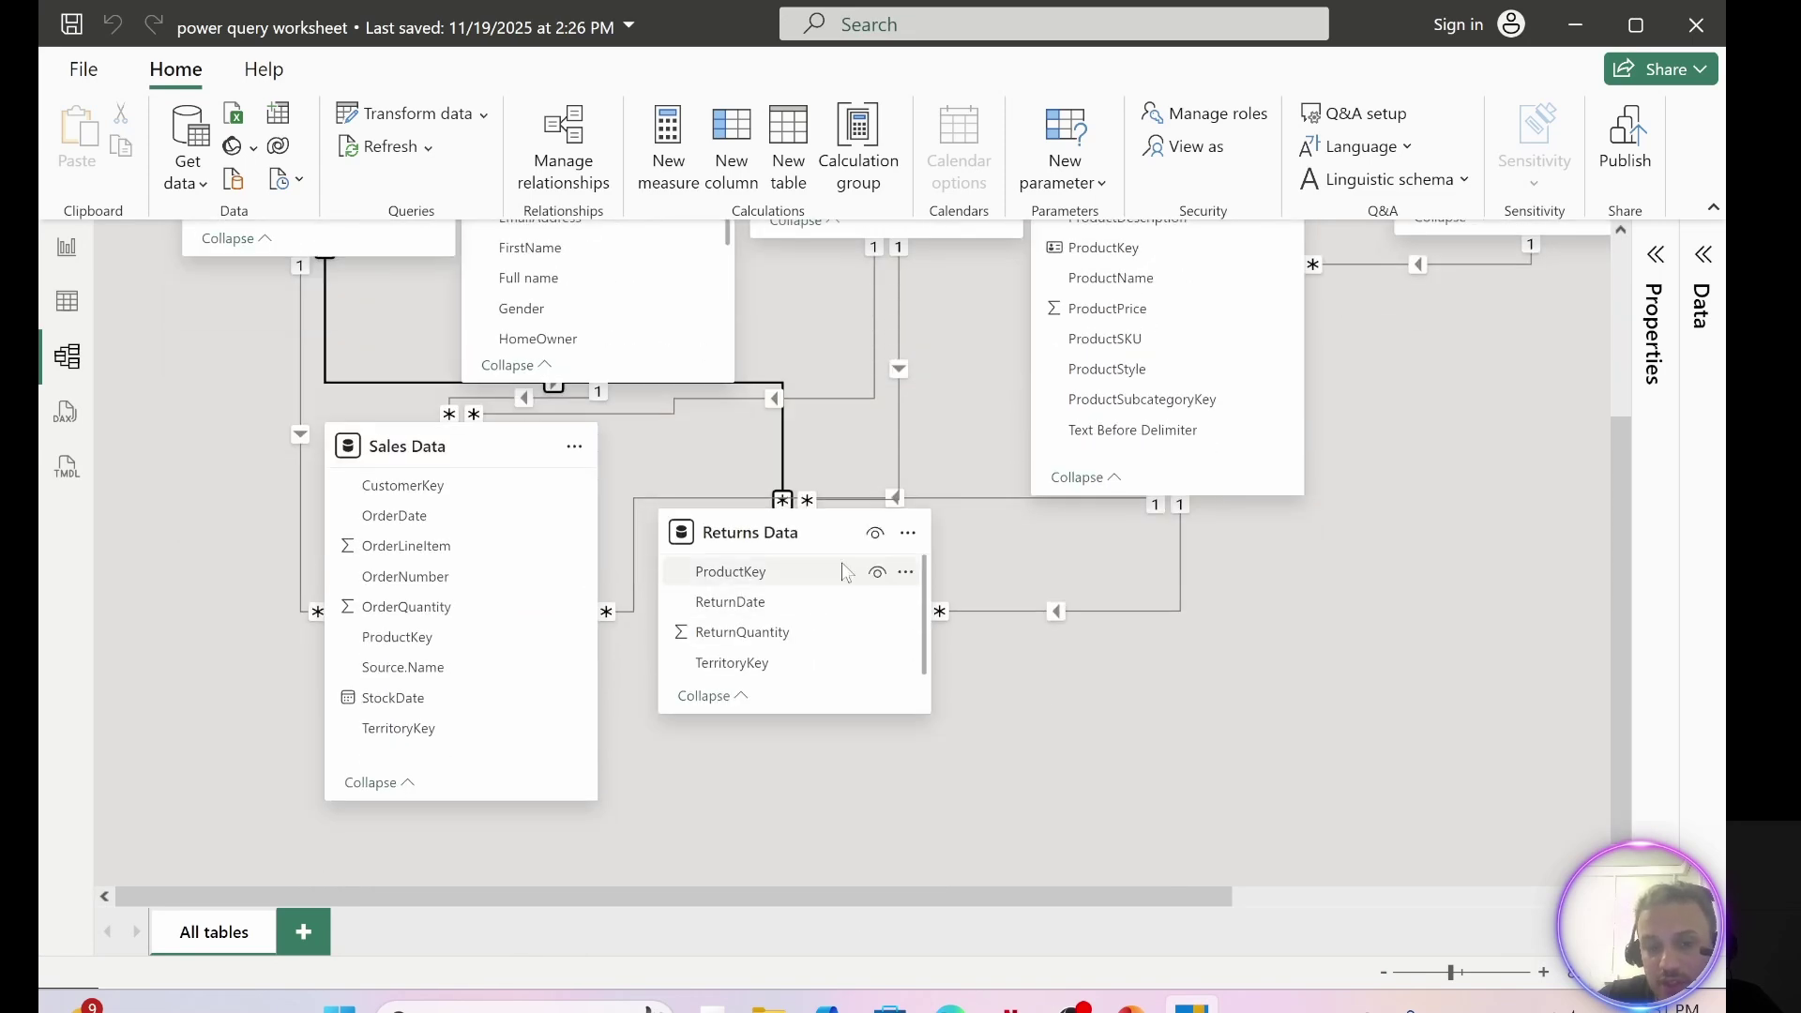
scroll(572, 488, "up", 1)
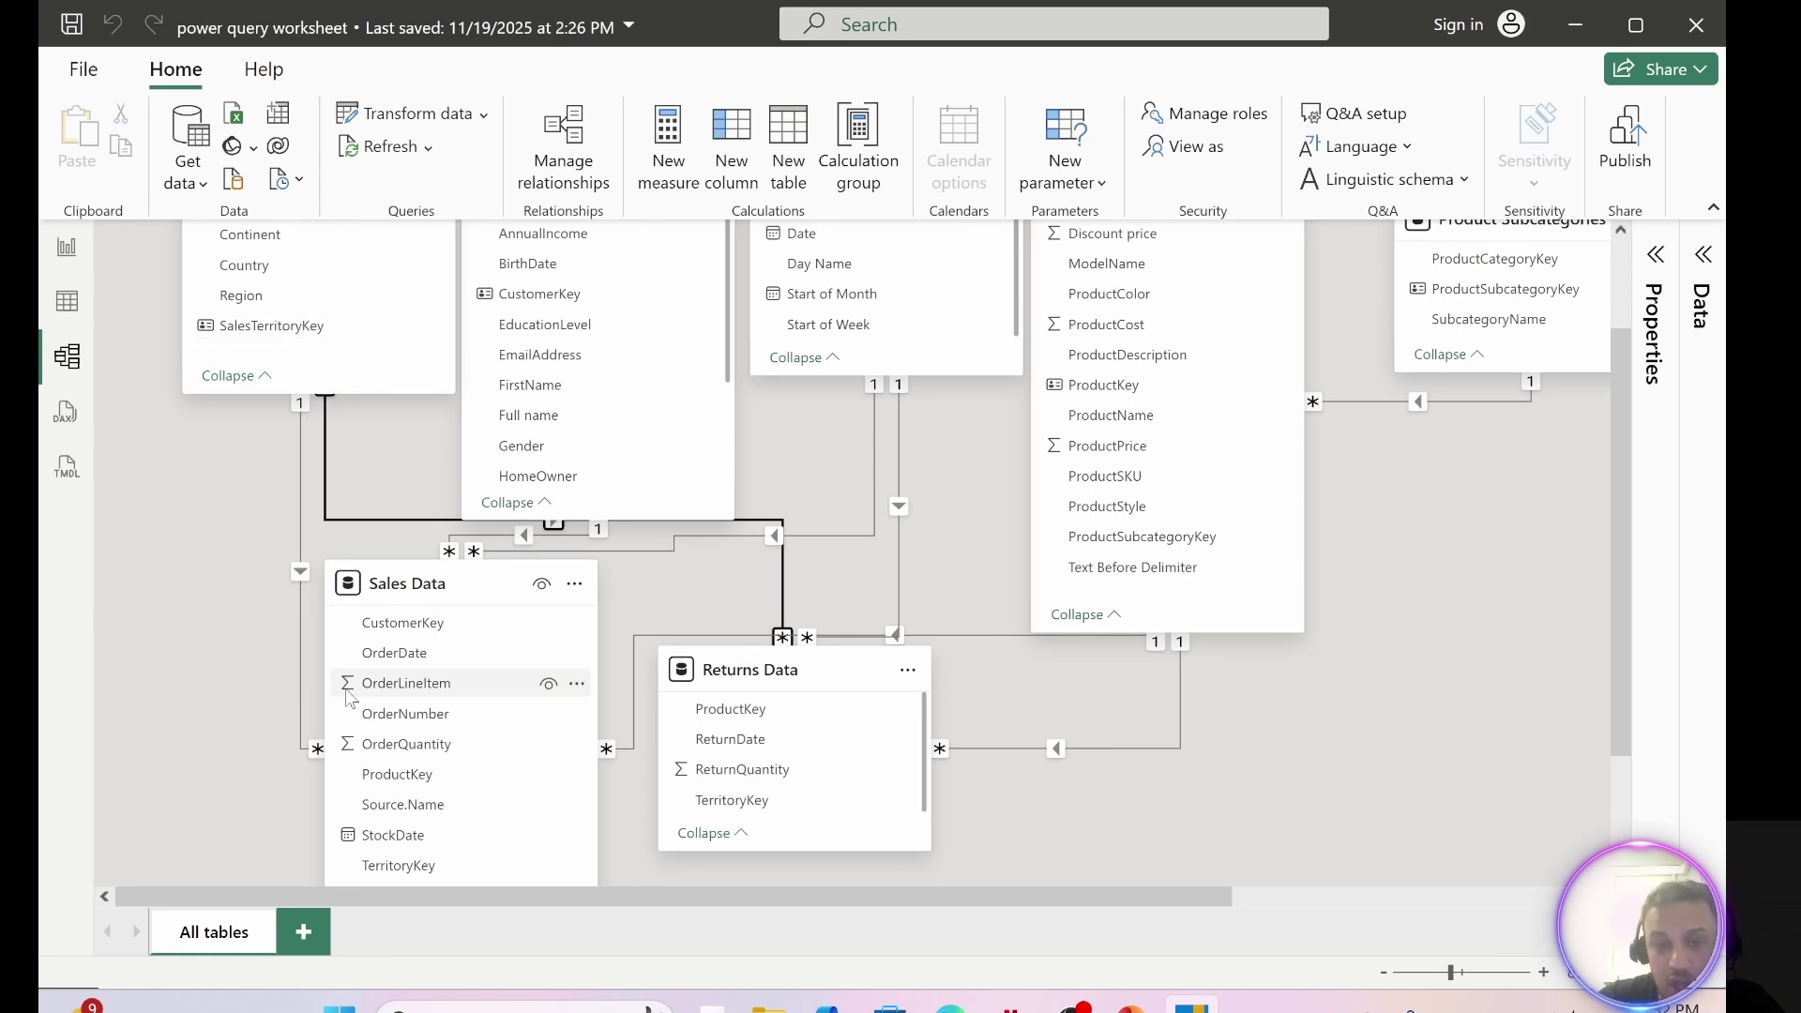
scroll(427, 687, "up", 2)
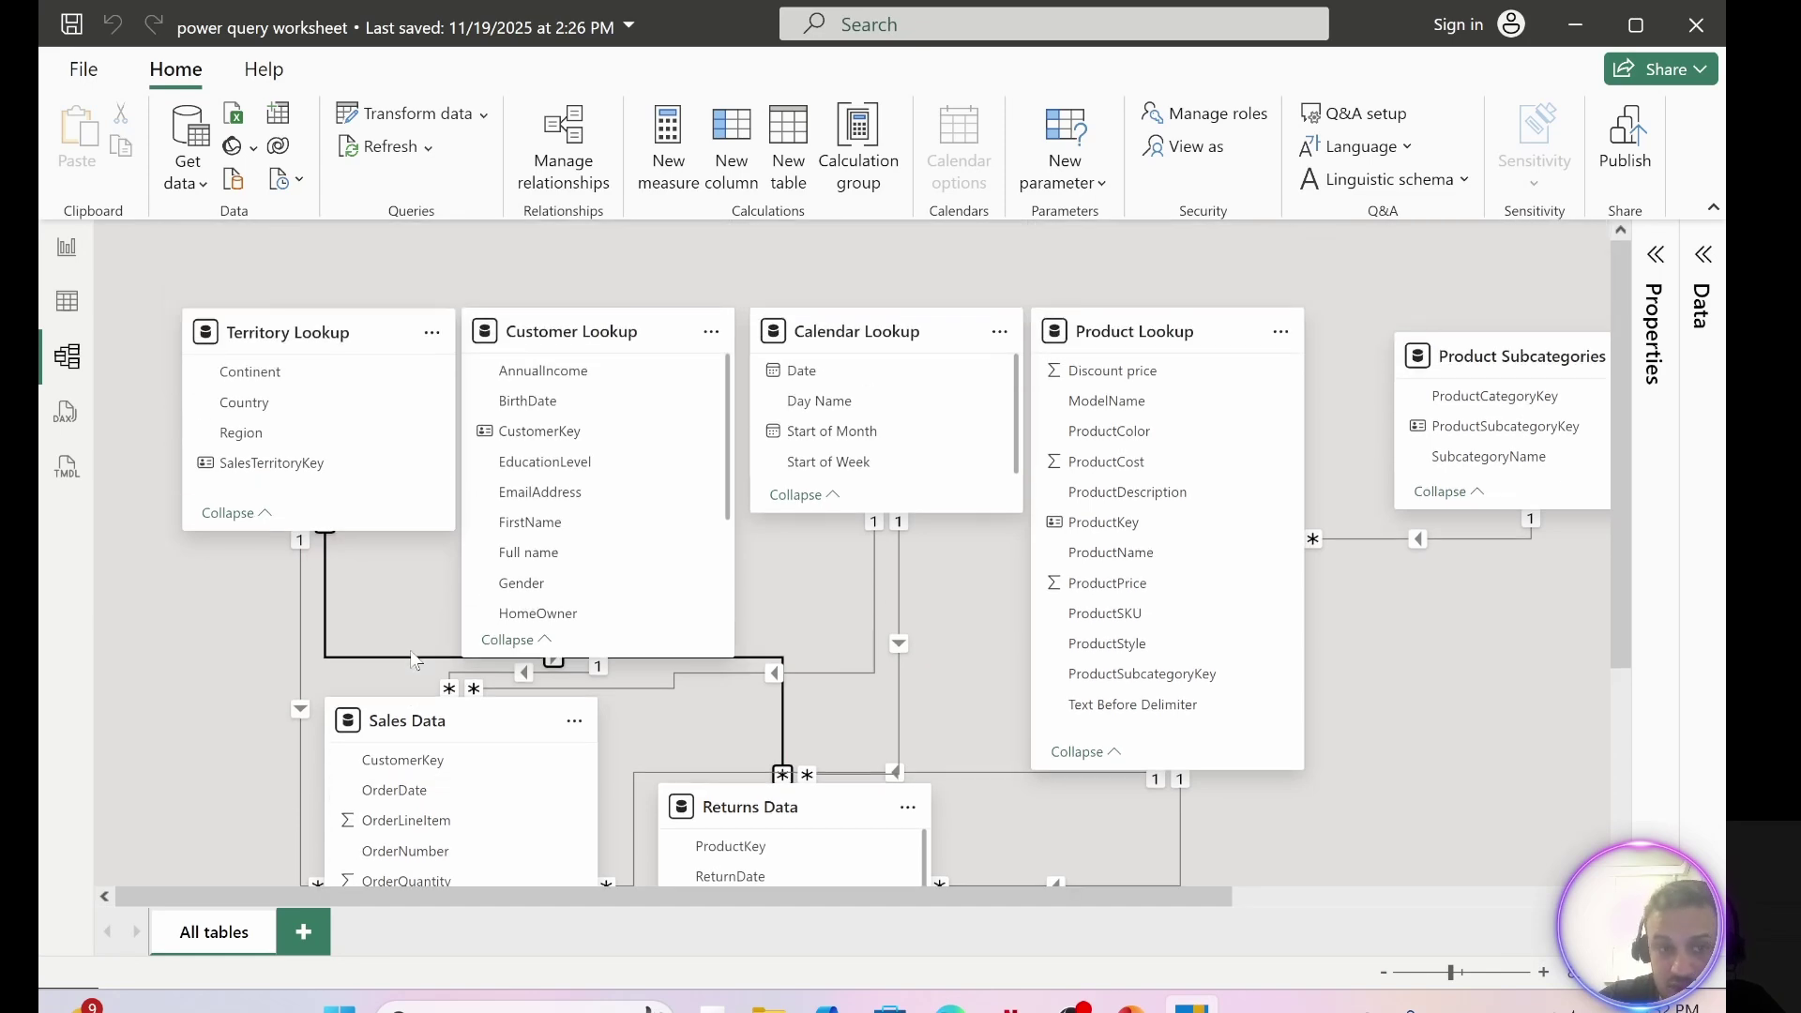
scroll(375, 469, "down", 2)
scroll(319, 339, "up", 2)
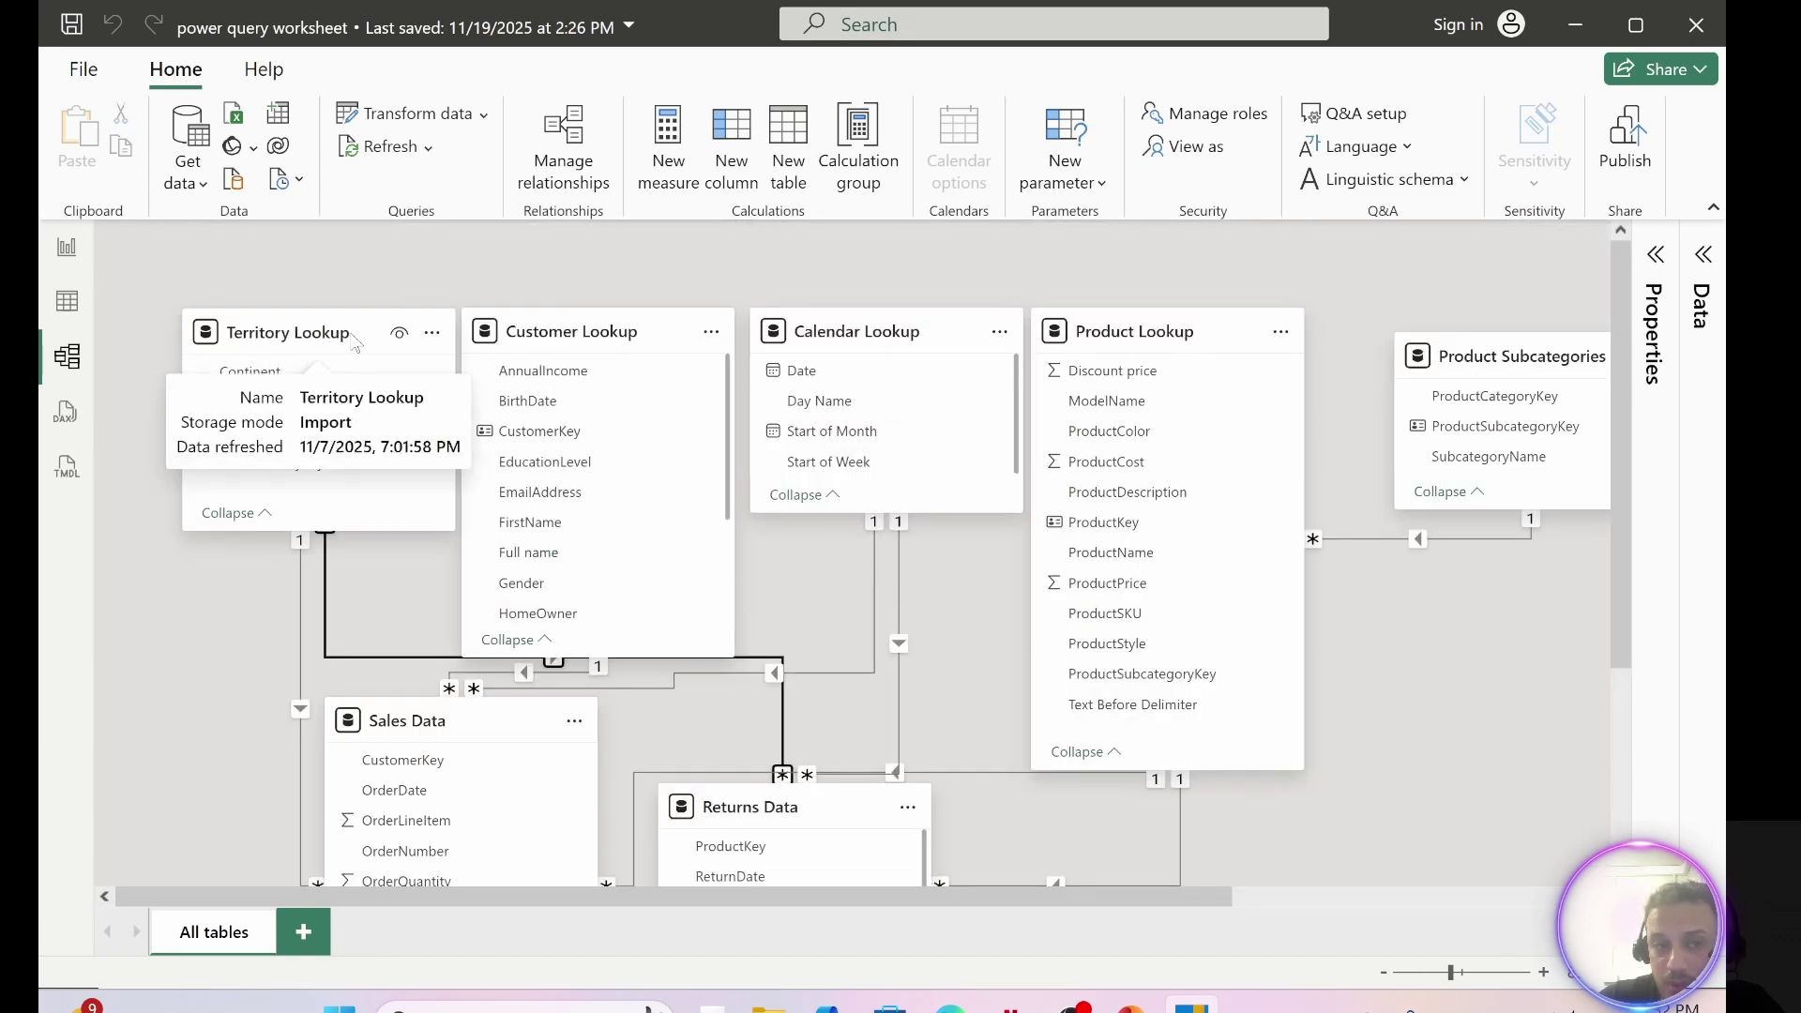
- Move the Returns Data table slightly farther from Sales Data in the model diagram, and return to the report page with the matrix
scroll(328, 514, "down", 2)
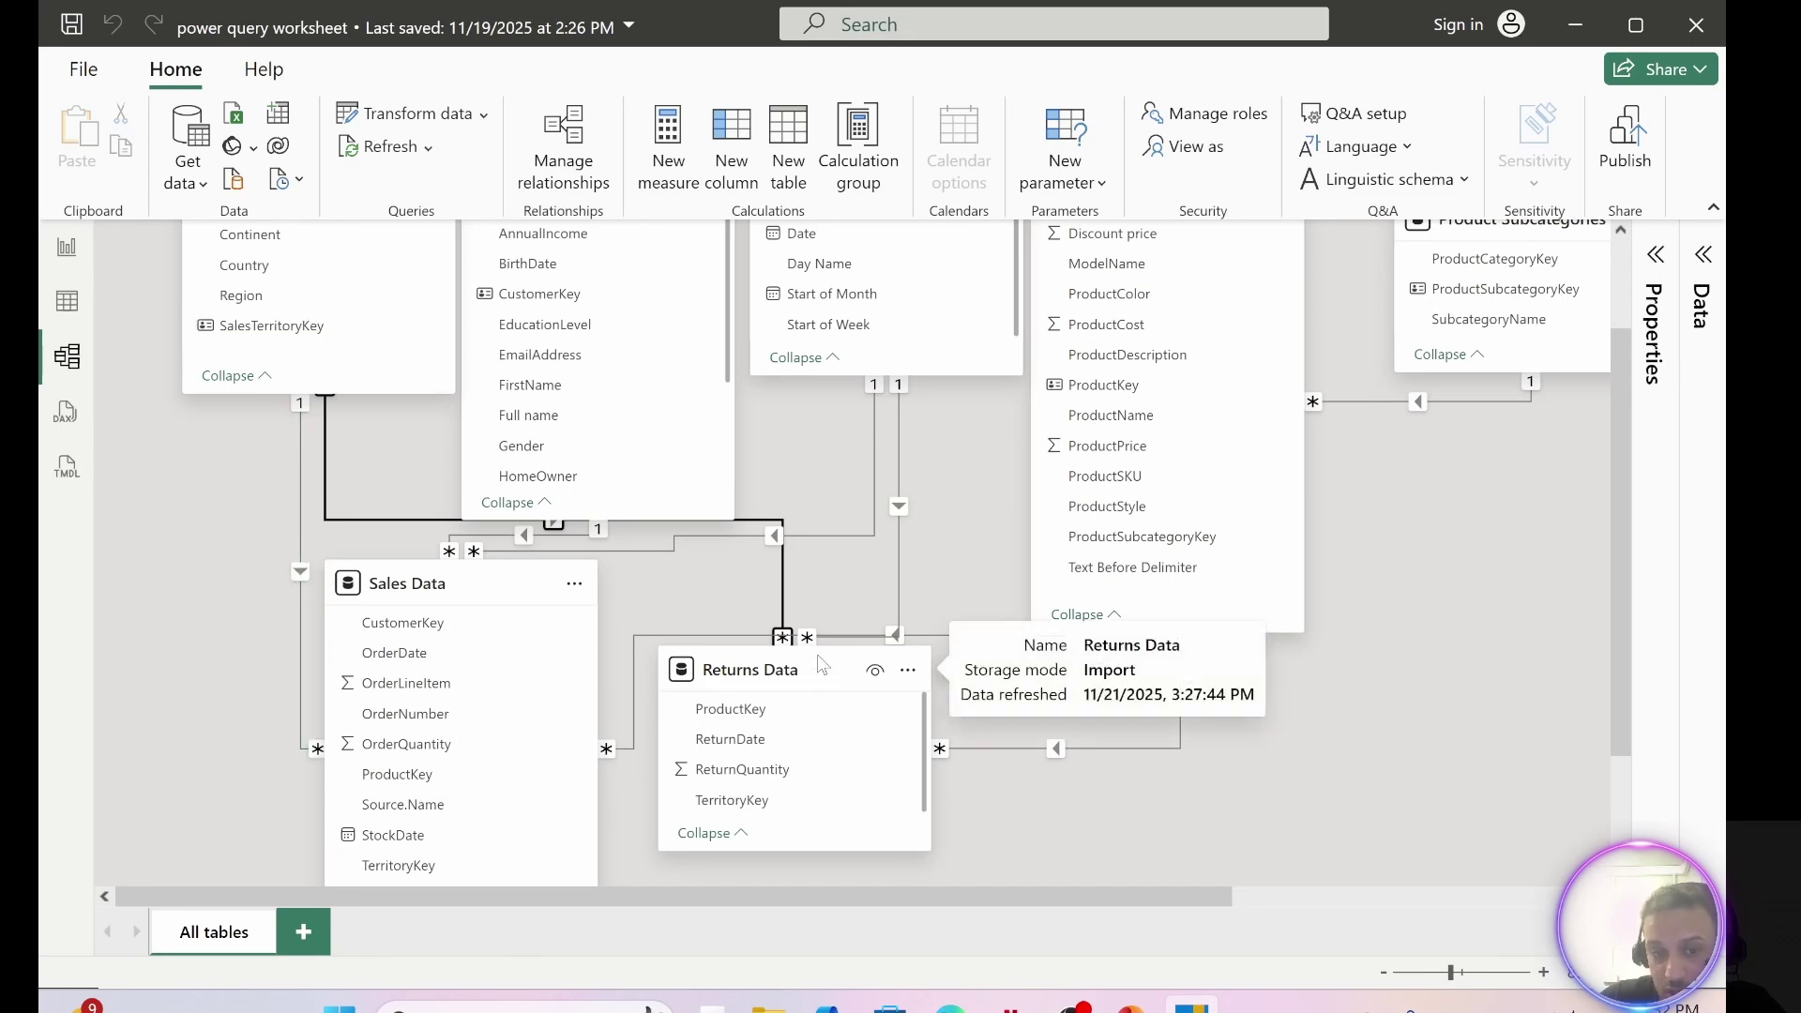
left_click_drag(821, 662, 906, 718)
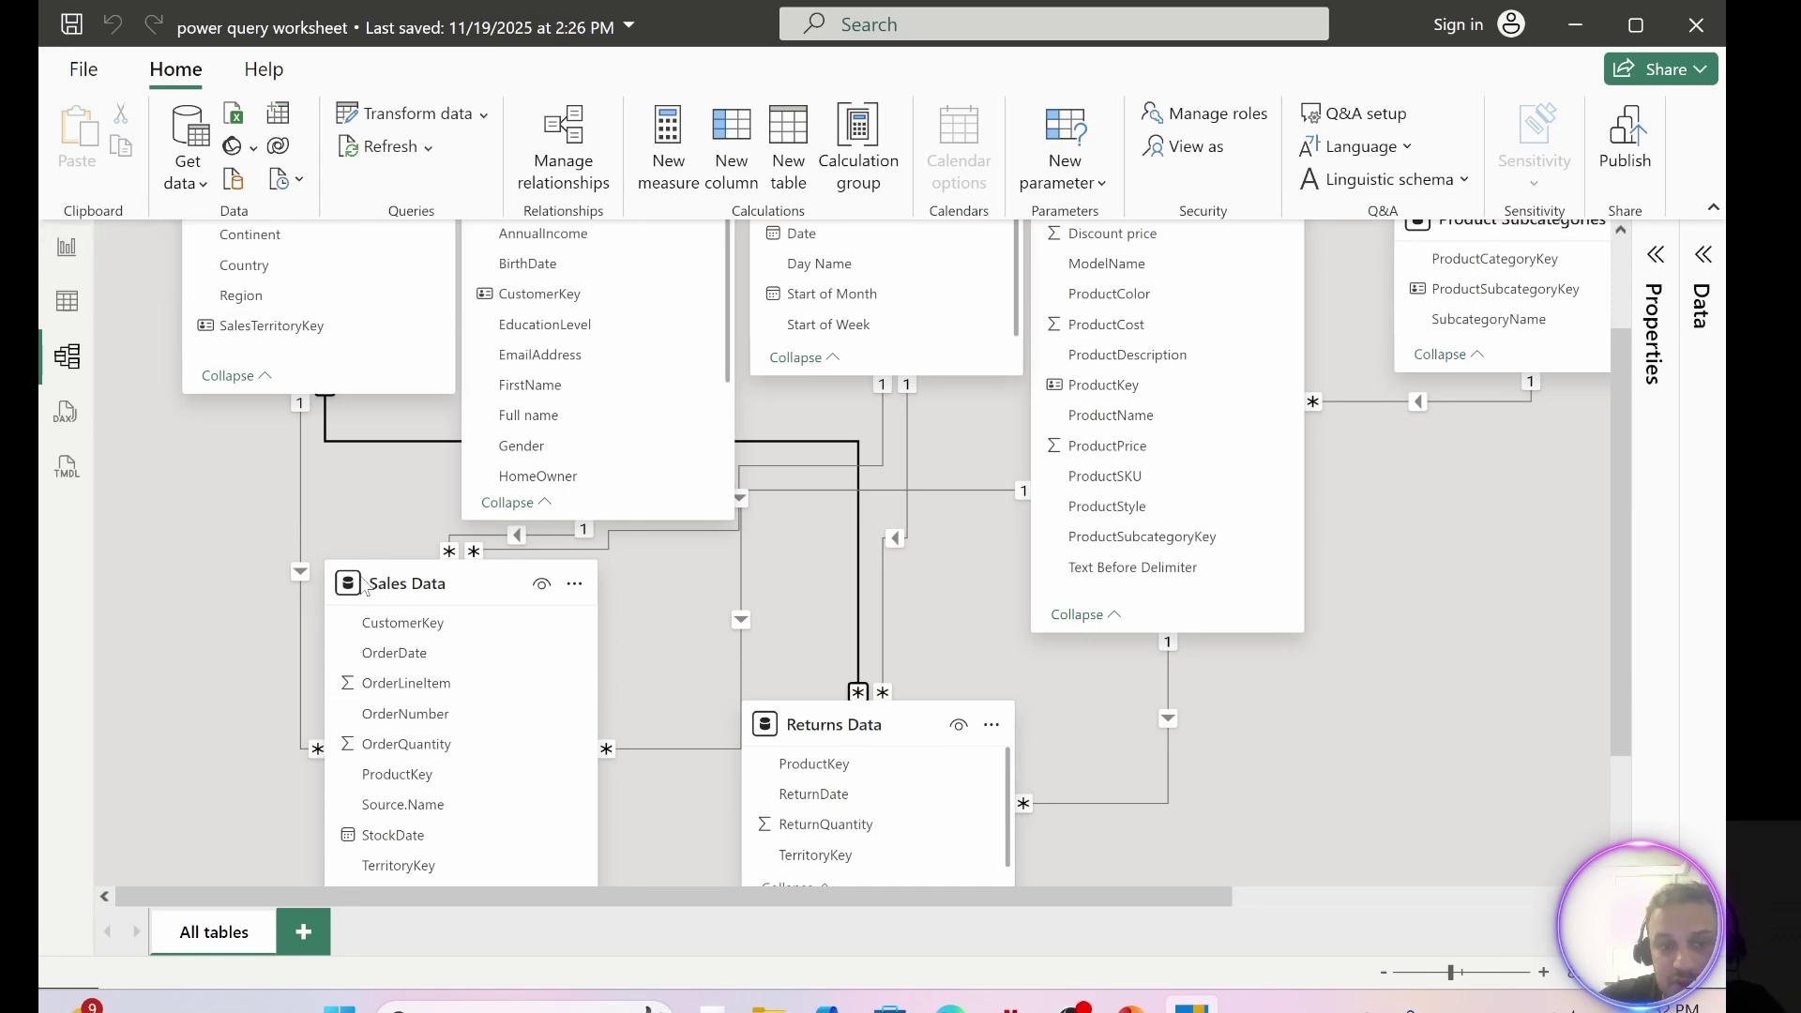
scroll(548, 605, "up", 2)
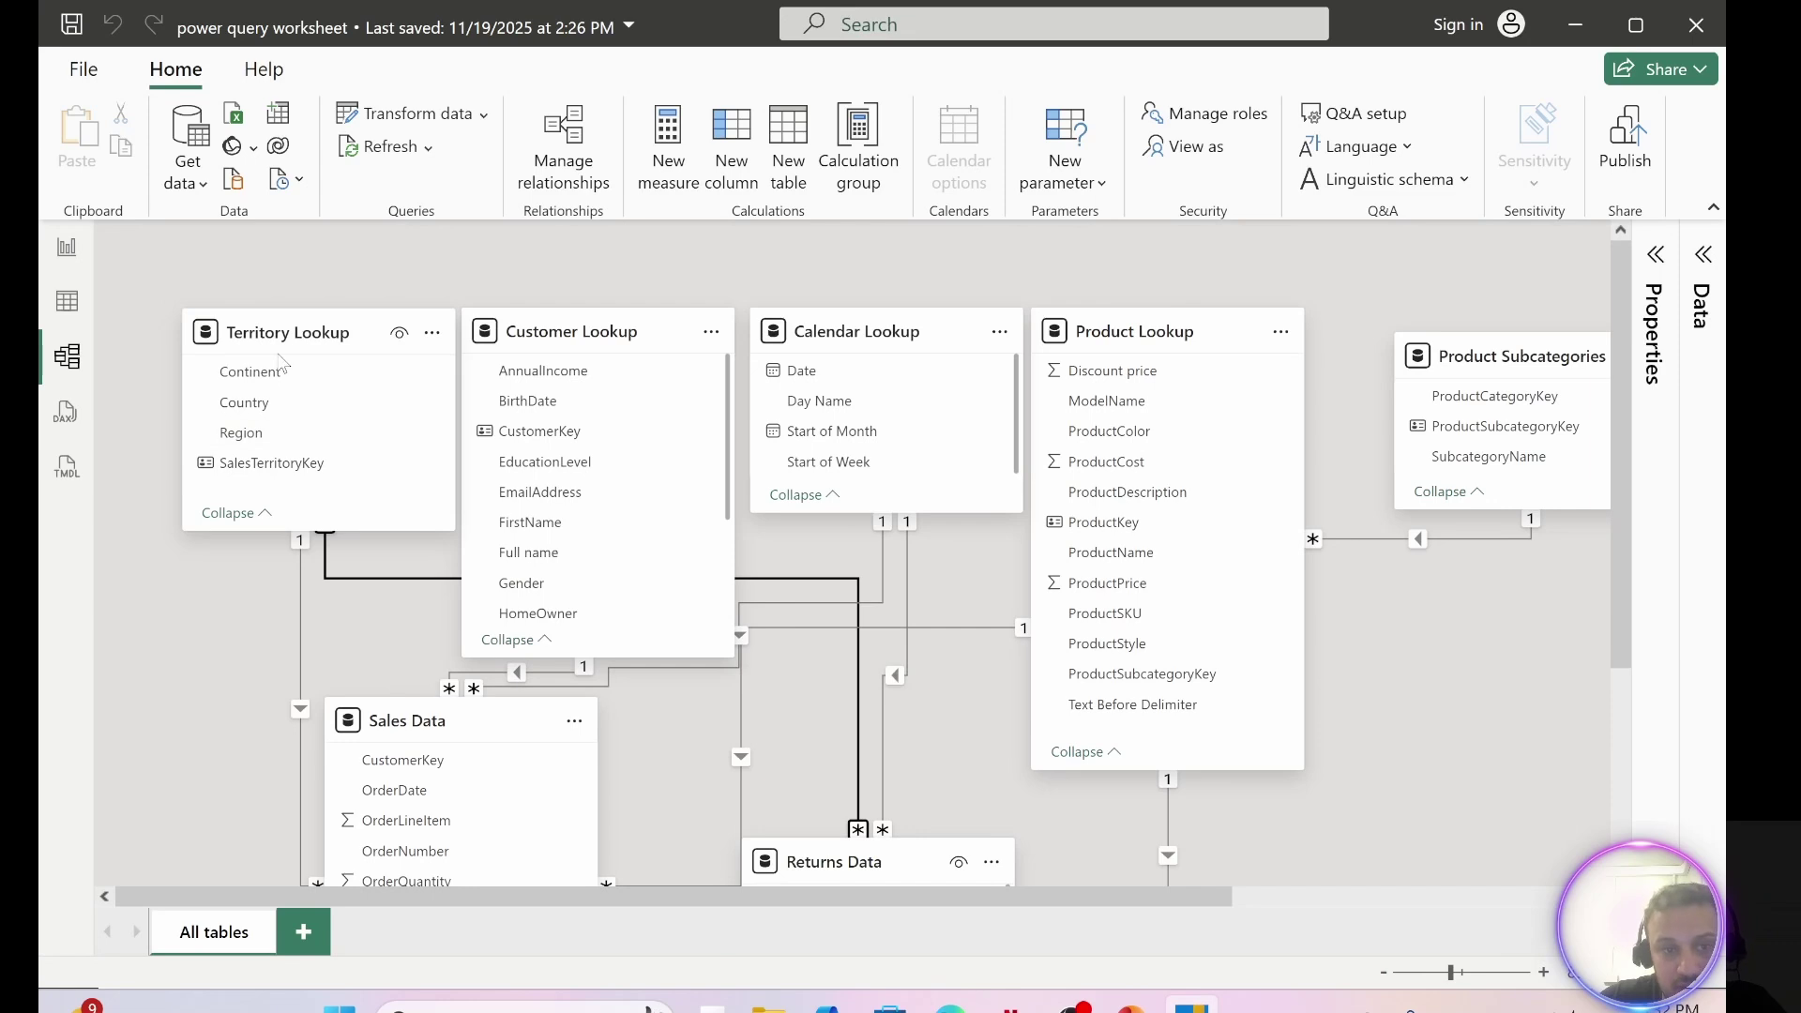
left_click(68, 252)
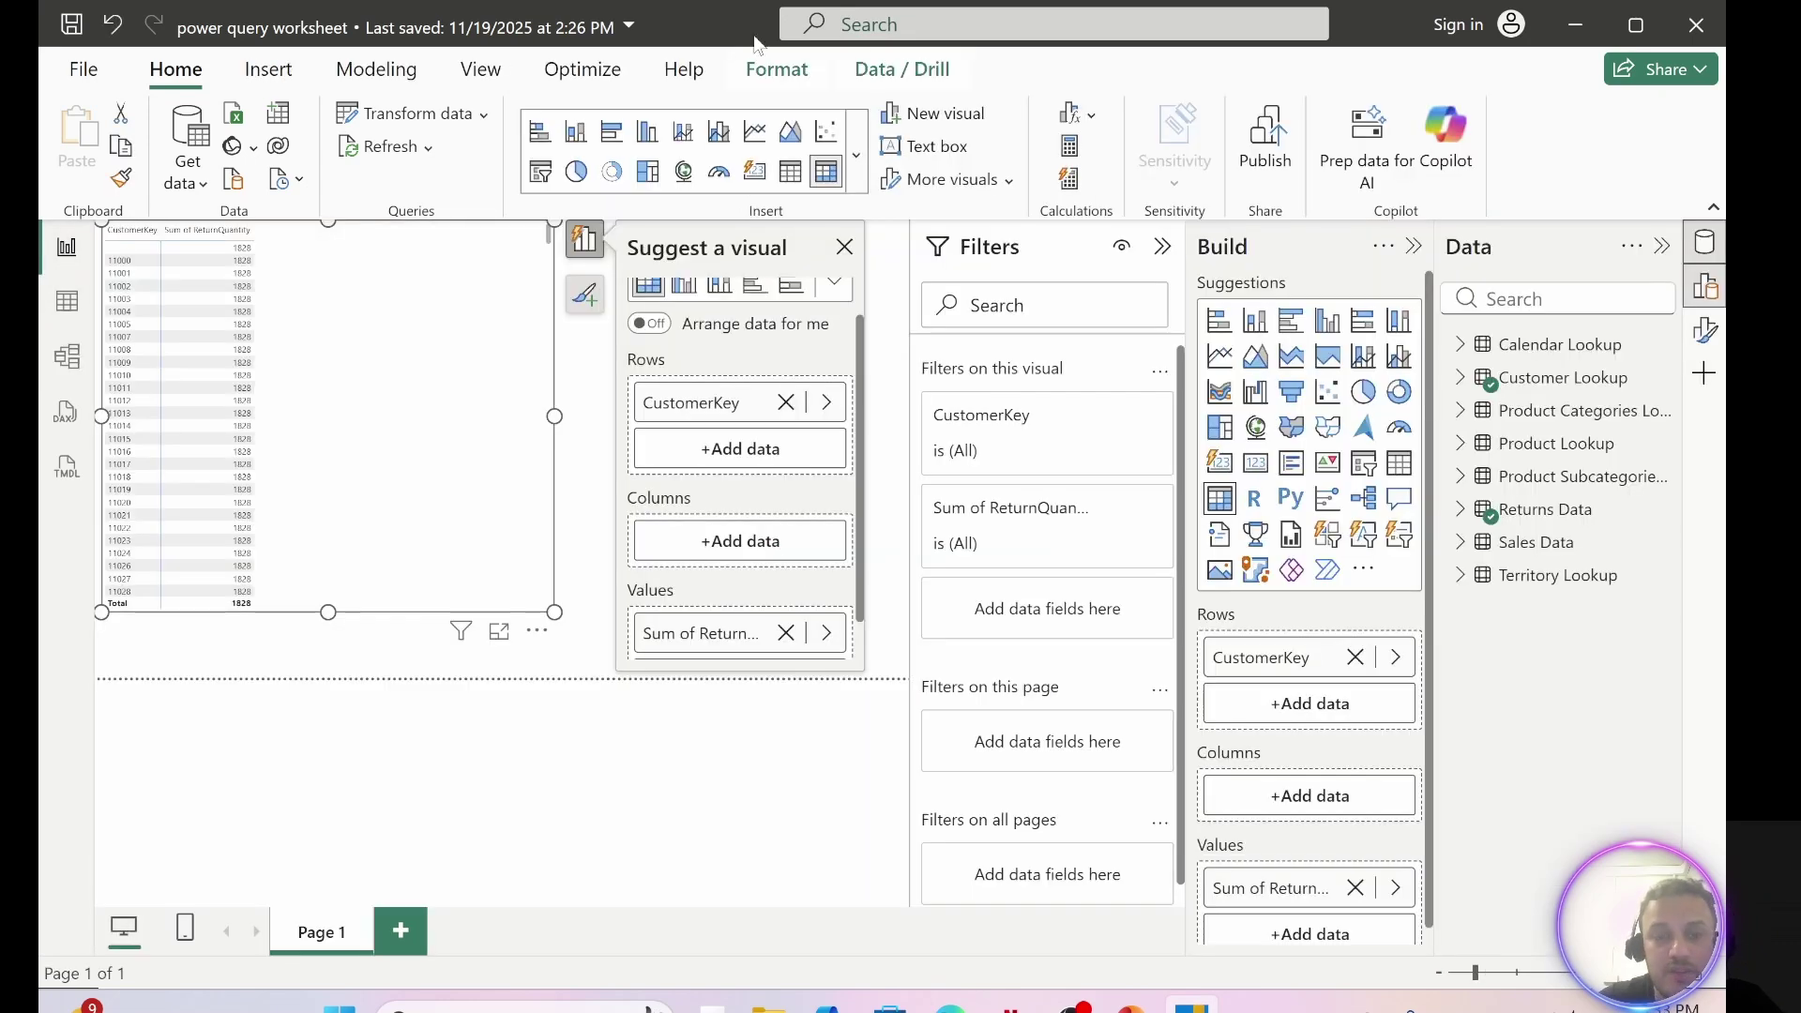
- Replace CustomerKey in the matrix rows with SalesTerritoryKey from Territory Lookup
left_click(786, 402)
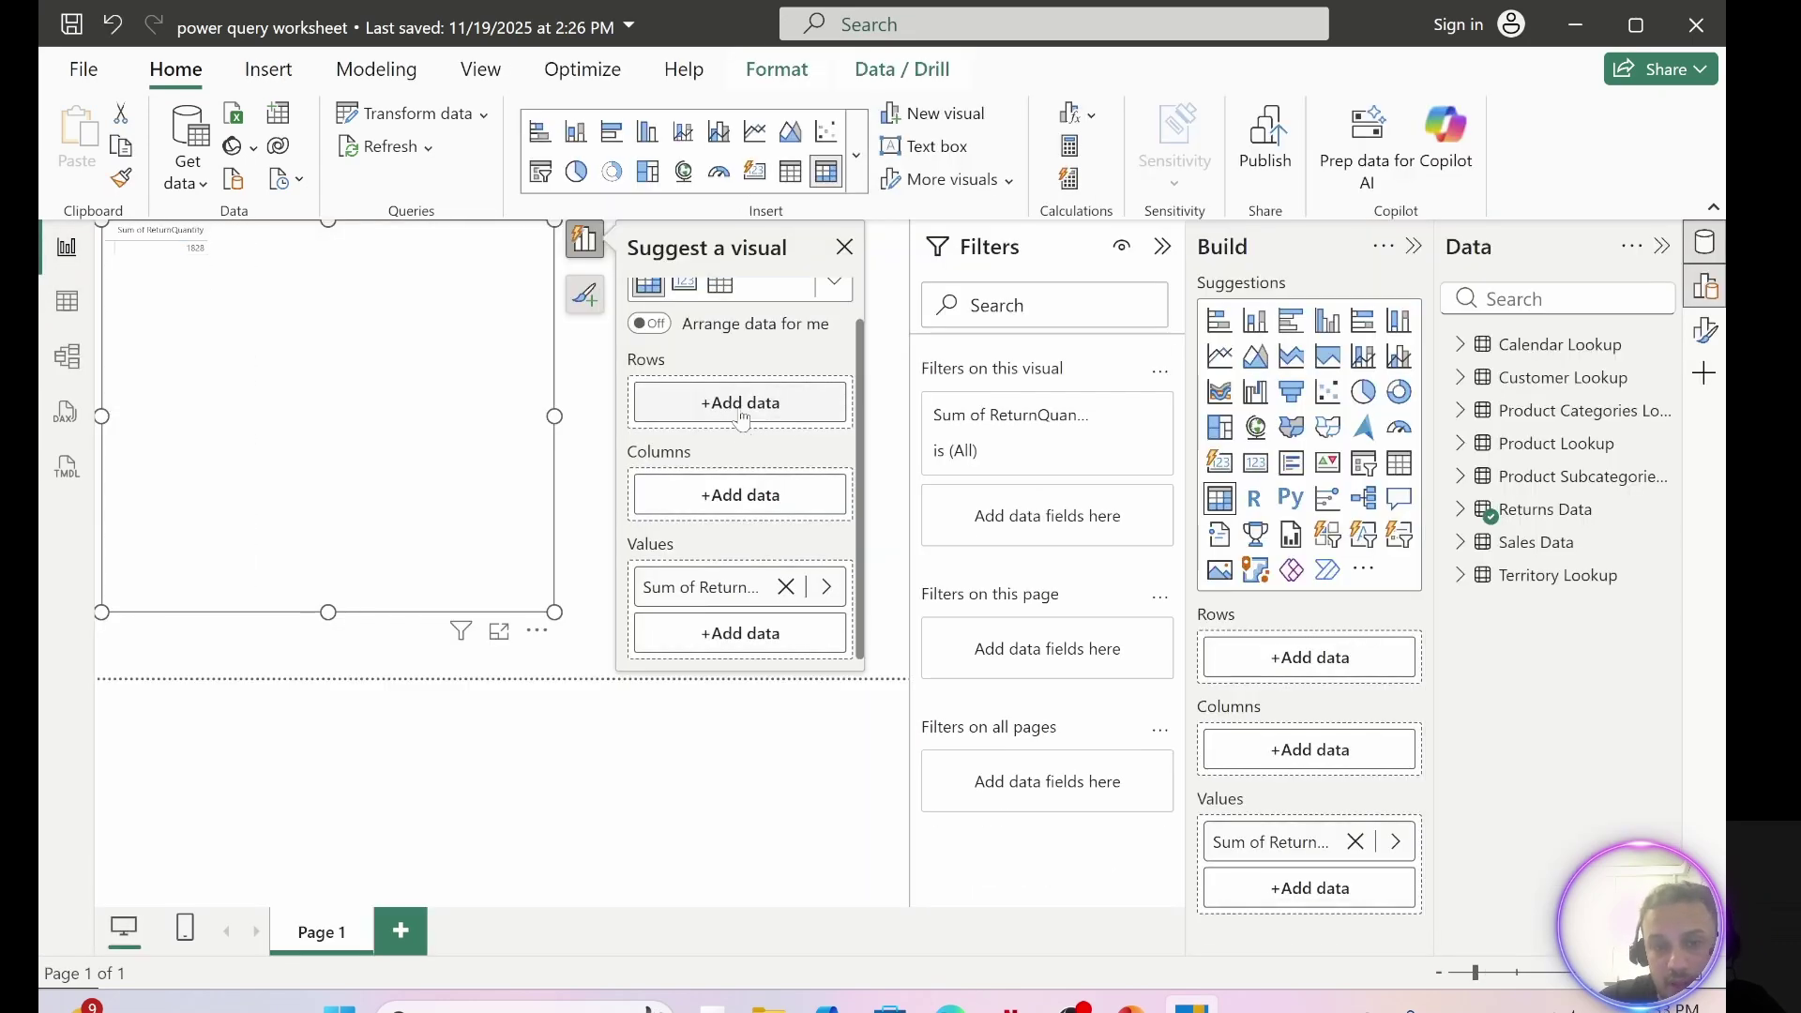
left_click(741, 403)
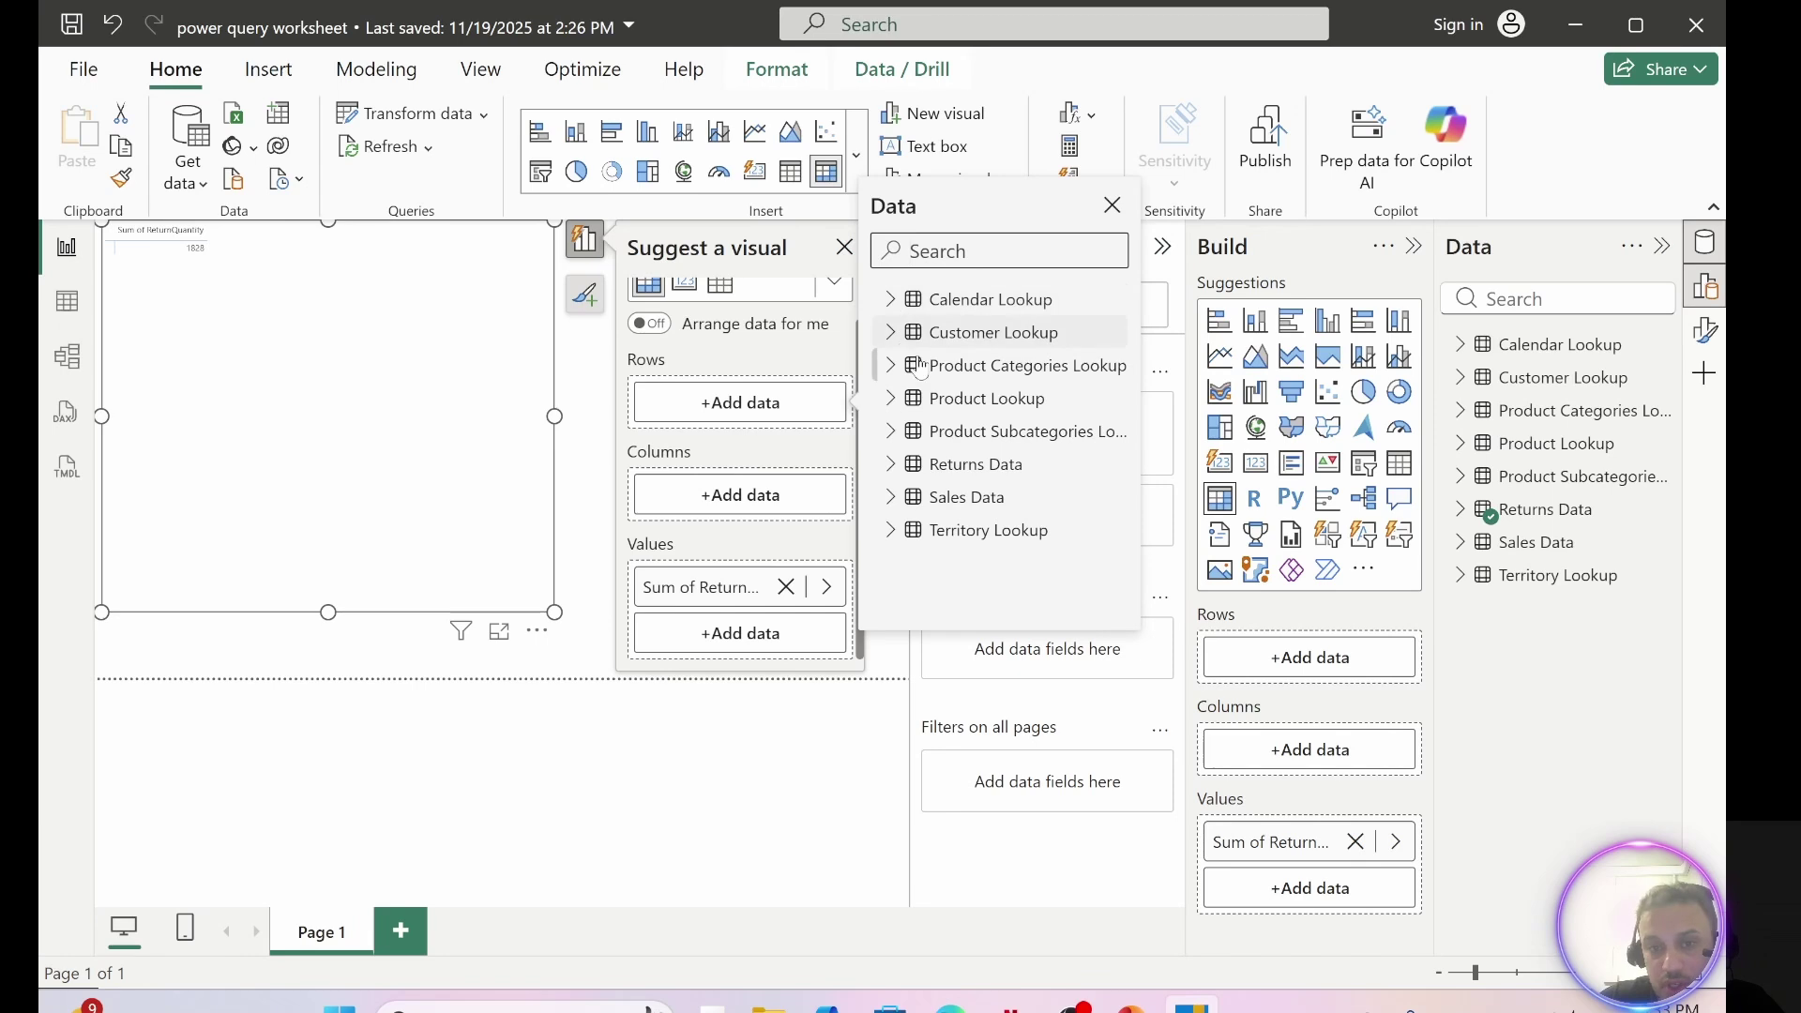
left_click(901, 531)
scroll(941, 572, "down", 1)
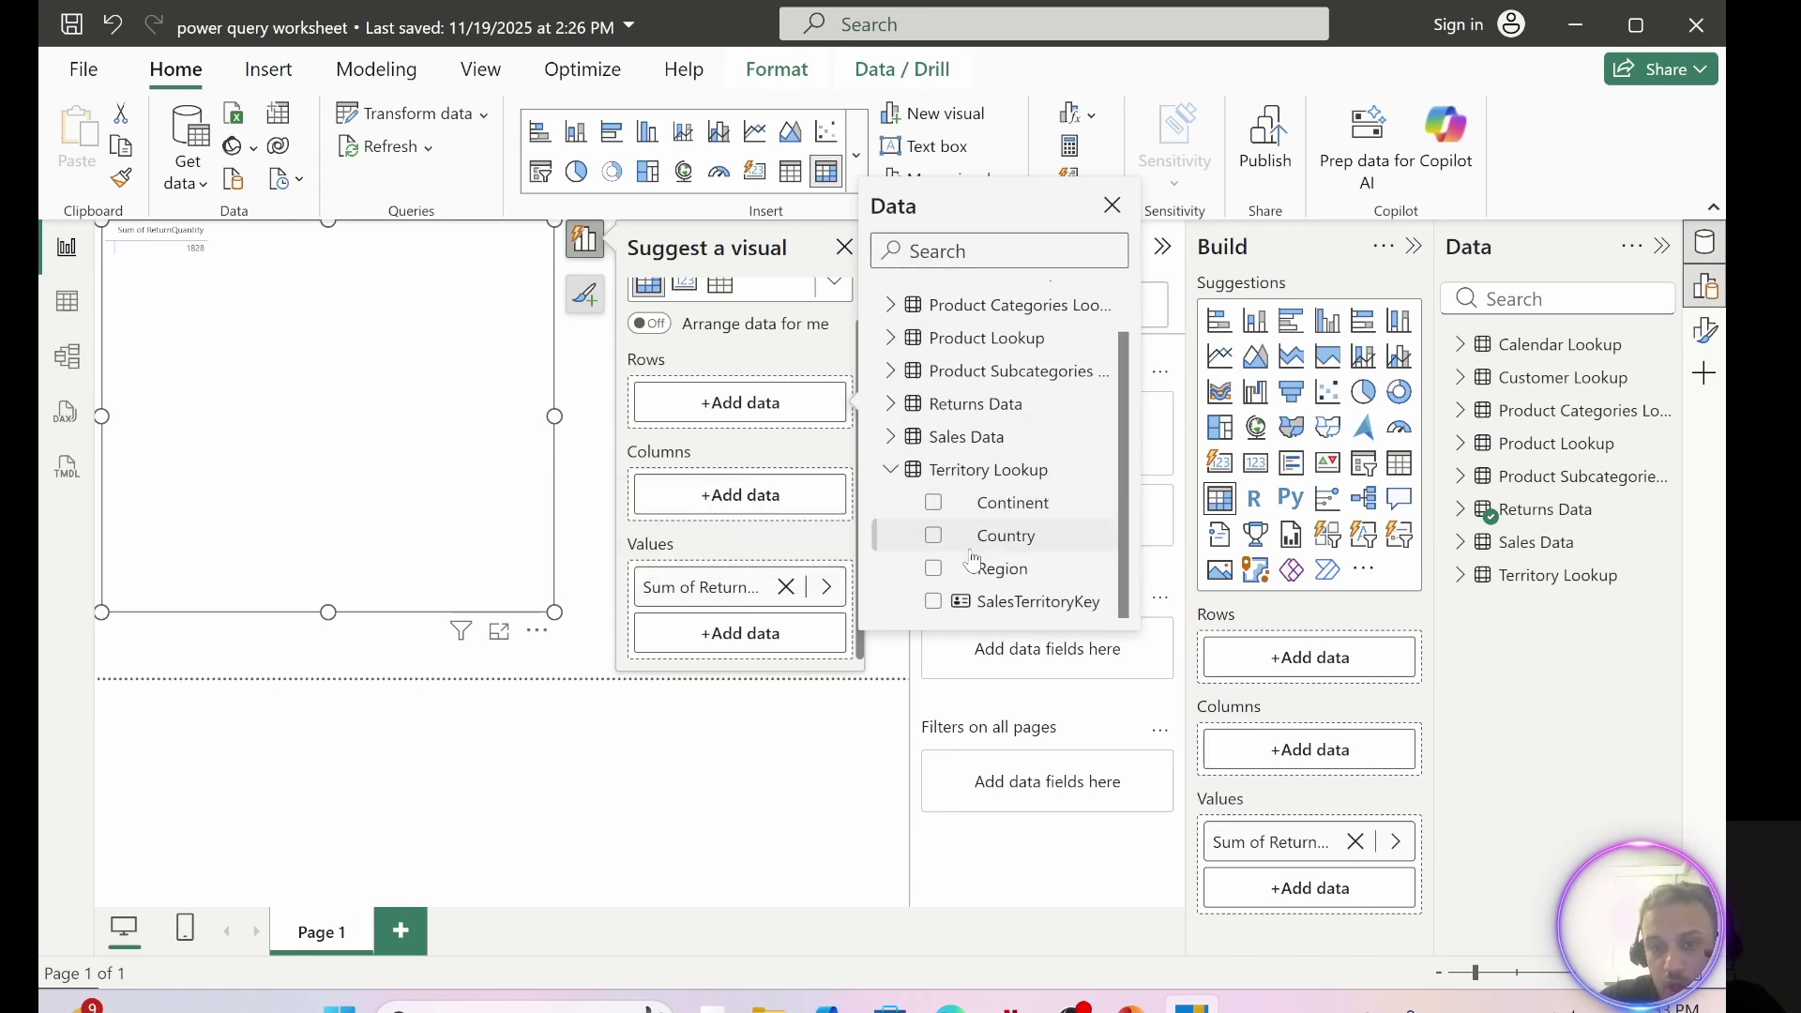
left_click(935, 604)
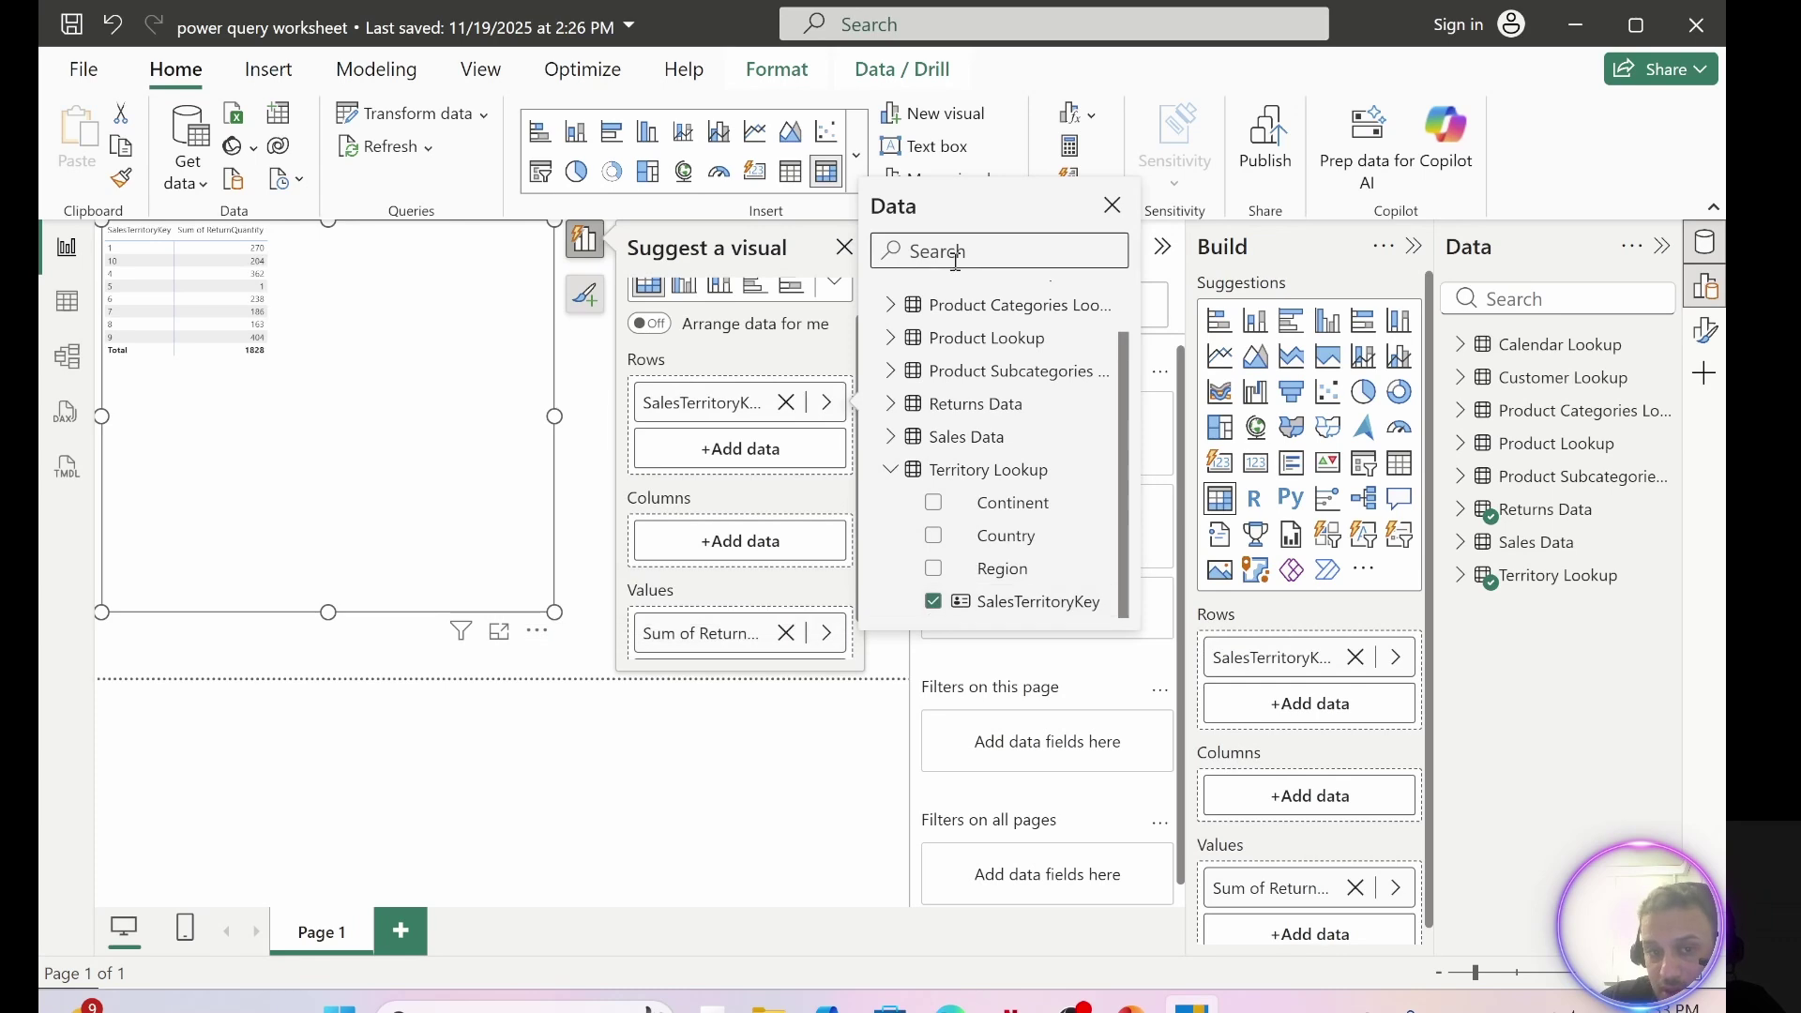
- Replace ReturnQuantity in the matrix values with OrderQuantity from Sales Data
left_click(786, 633)
left_click(750, 638)
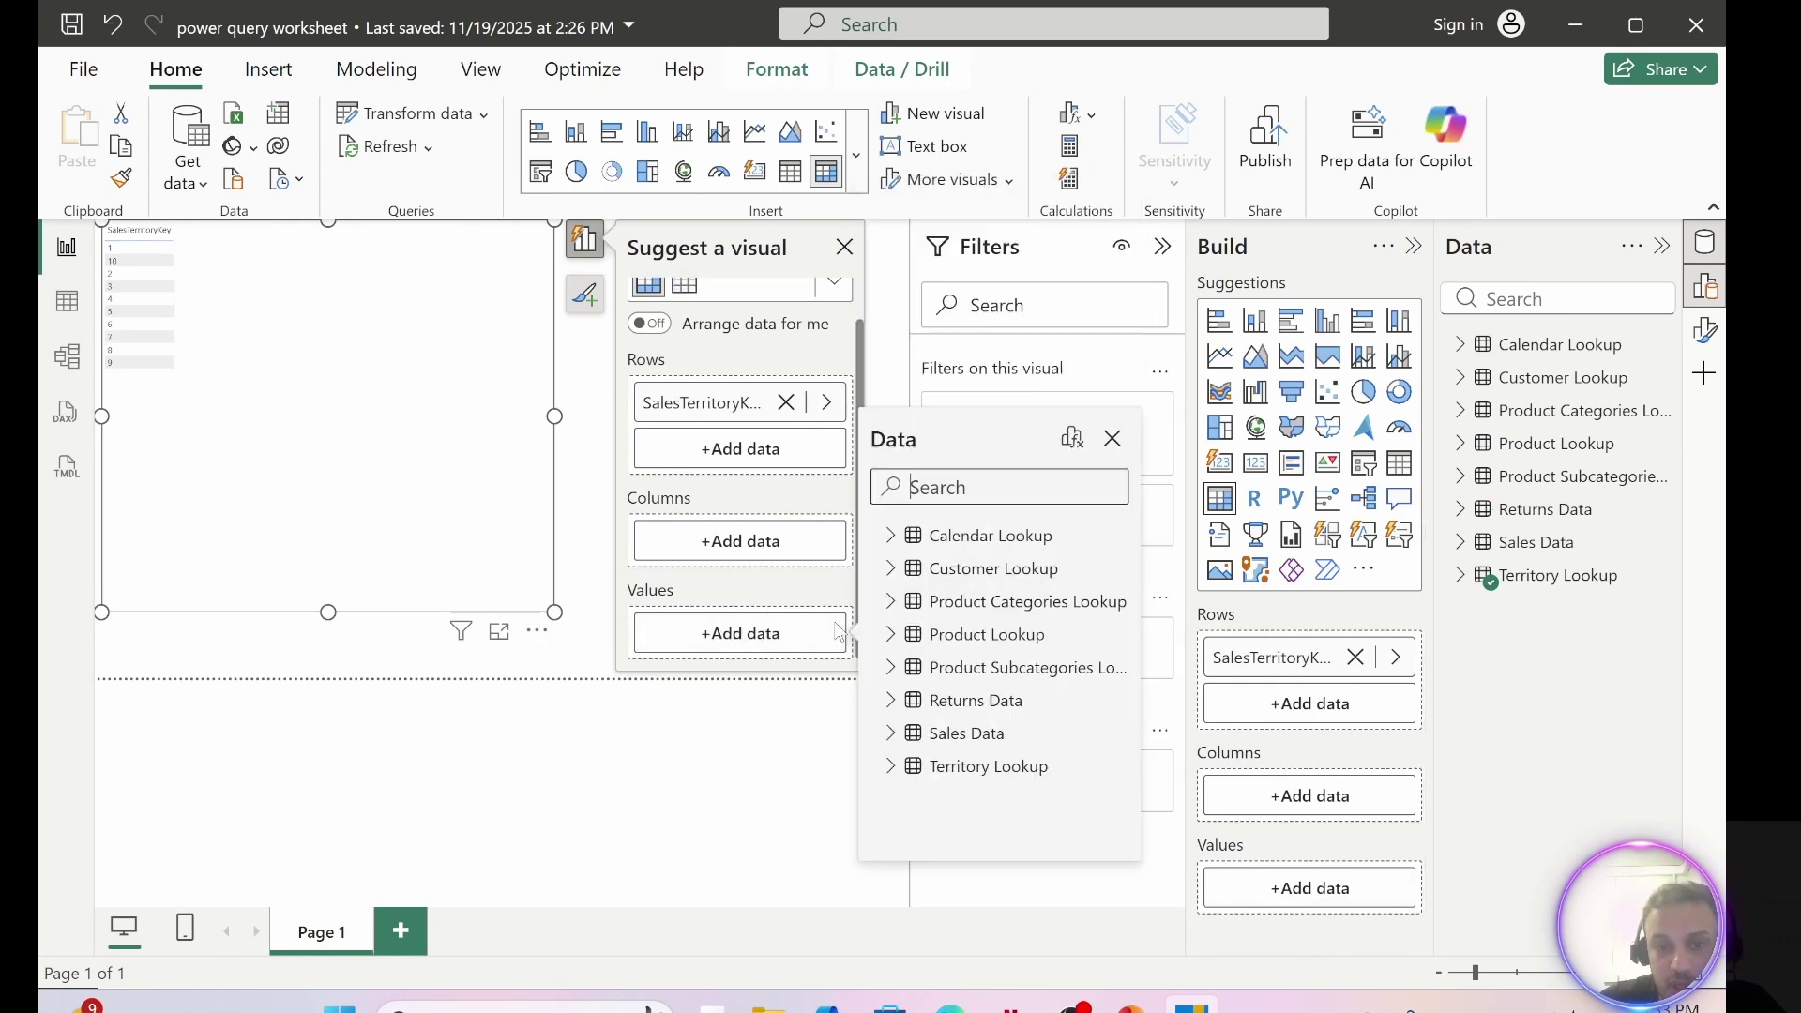
left_click(886, 732)
scroll(928, 732, "down", 3)
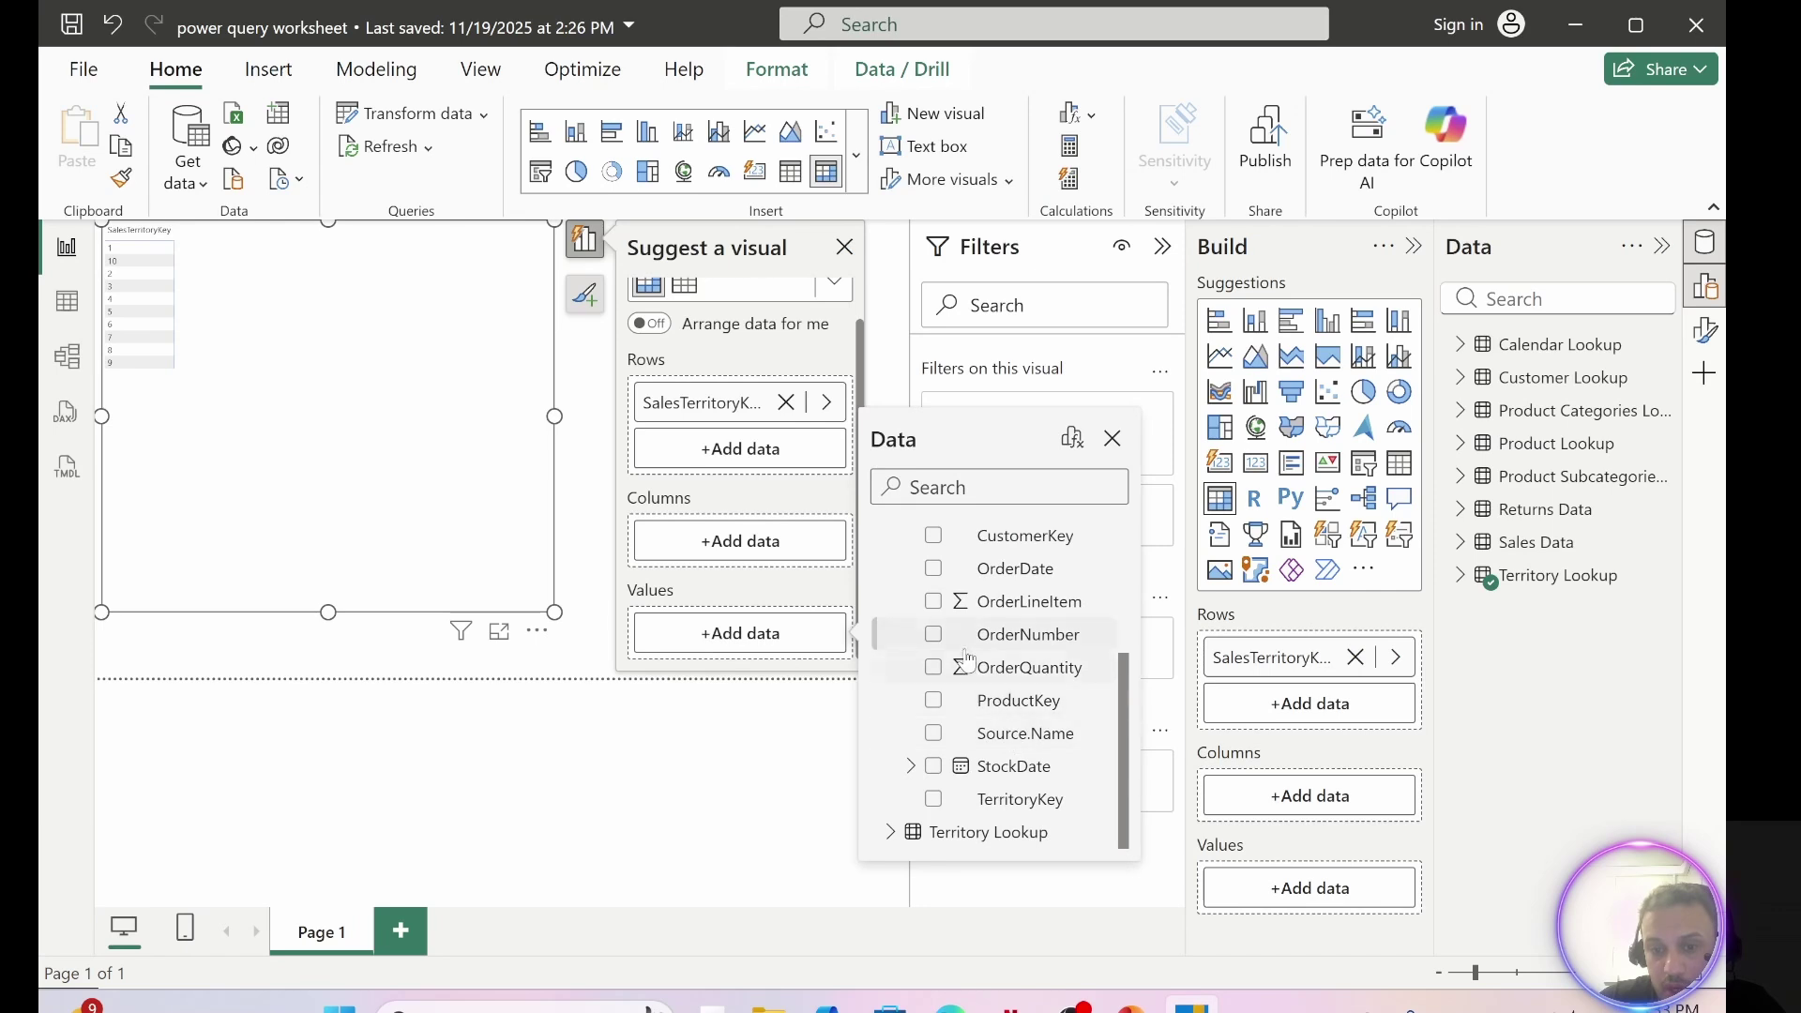
left_click(934, 668)
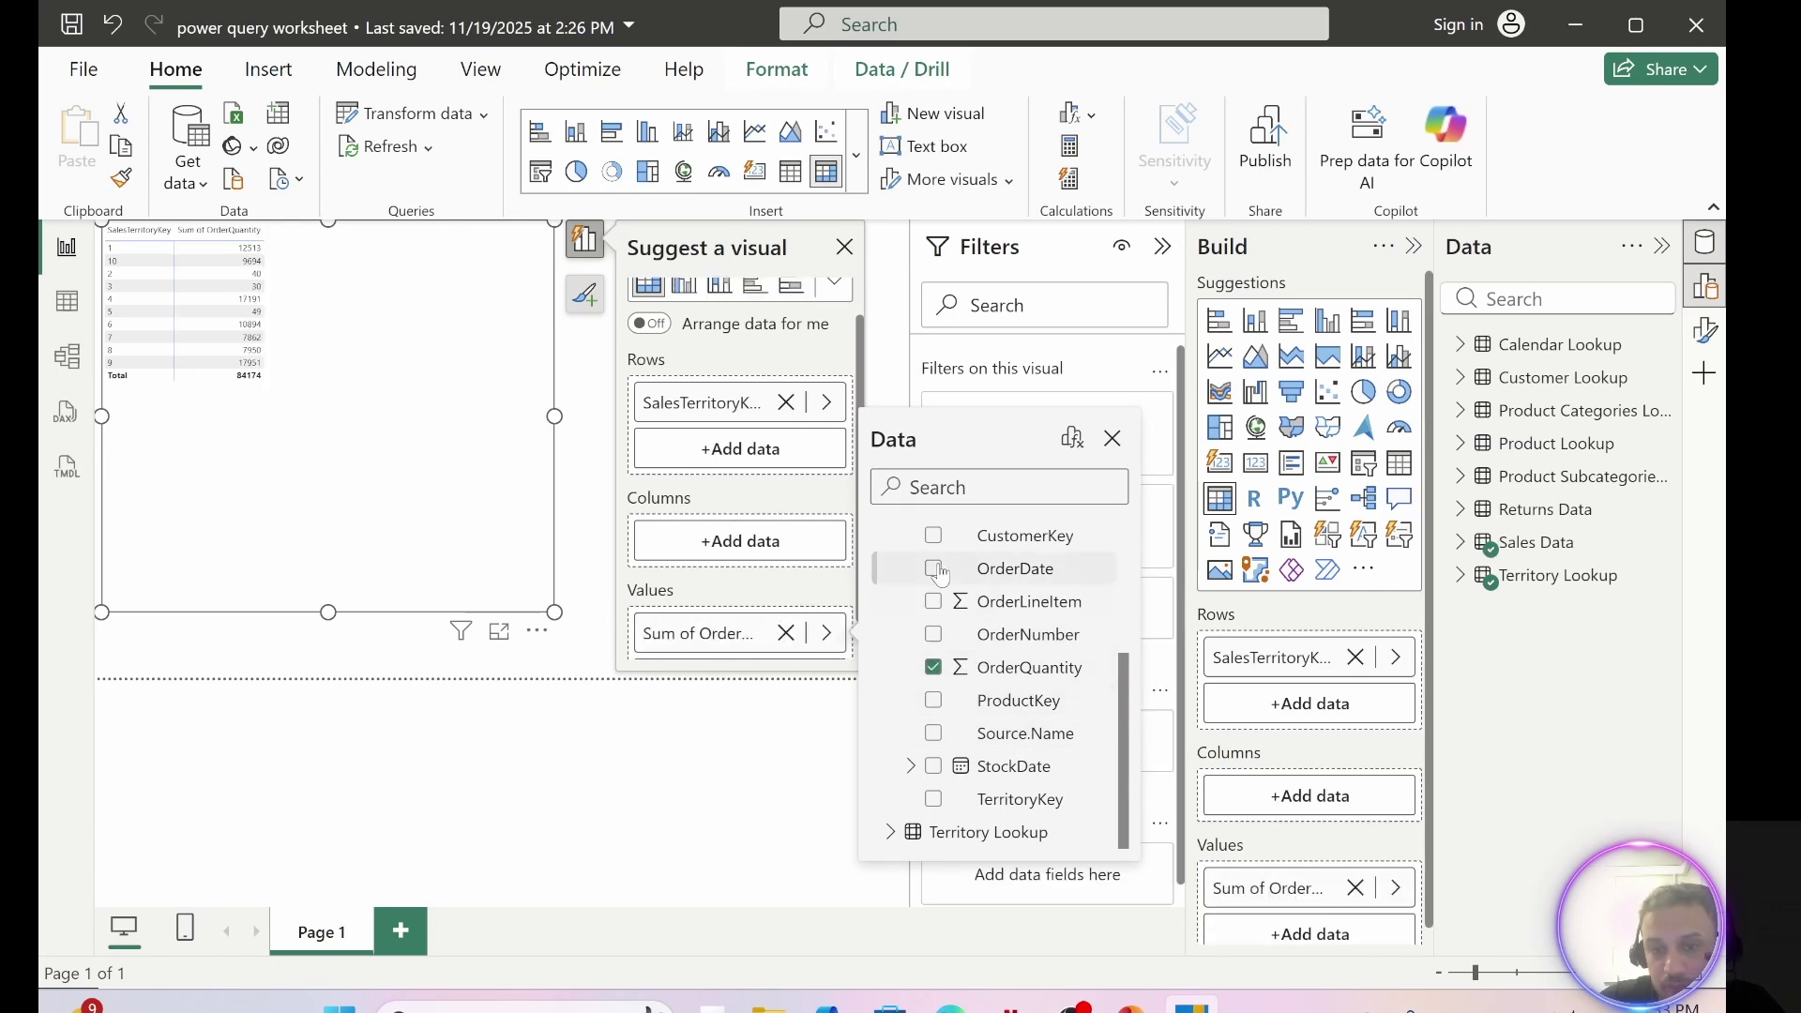
- Add ReturnQuantity from Returns Data as a second value of the matrix
scroll(938, 600, "up", 3)
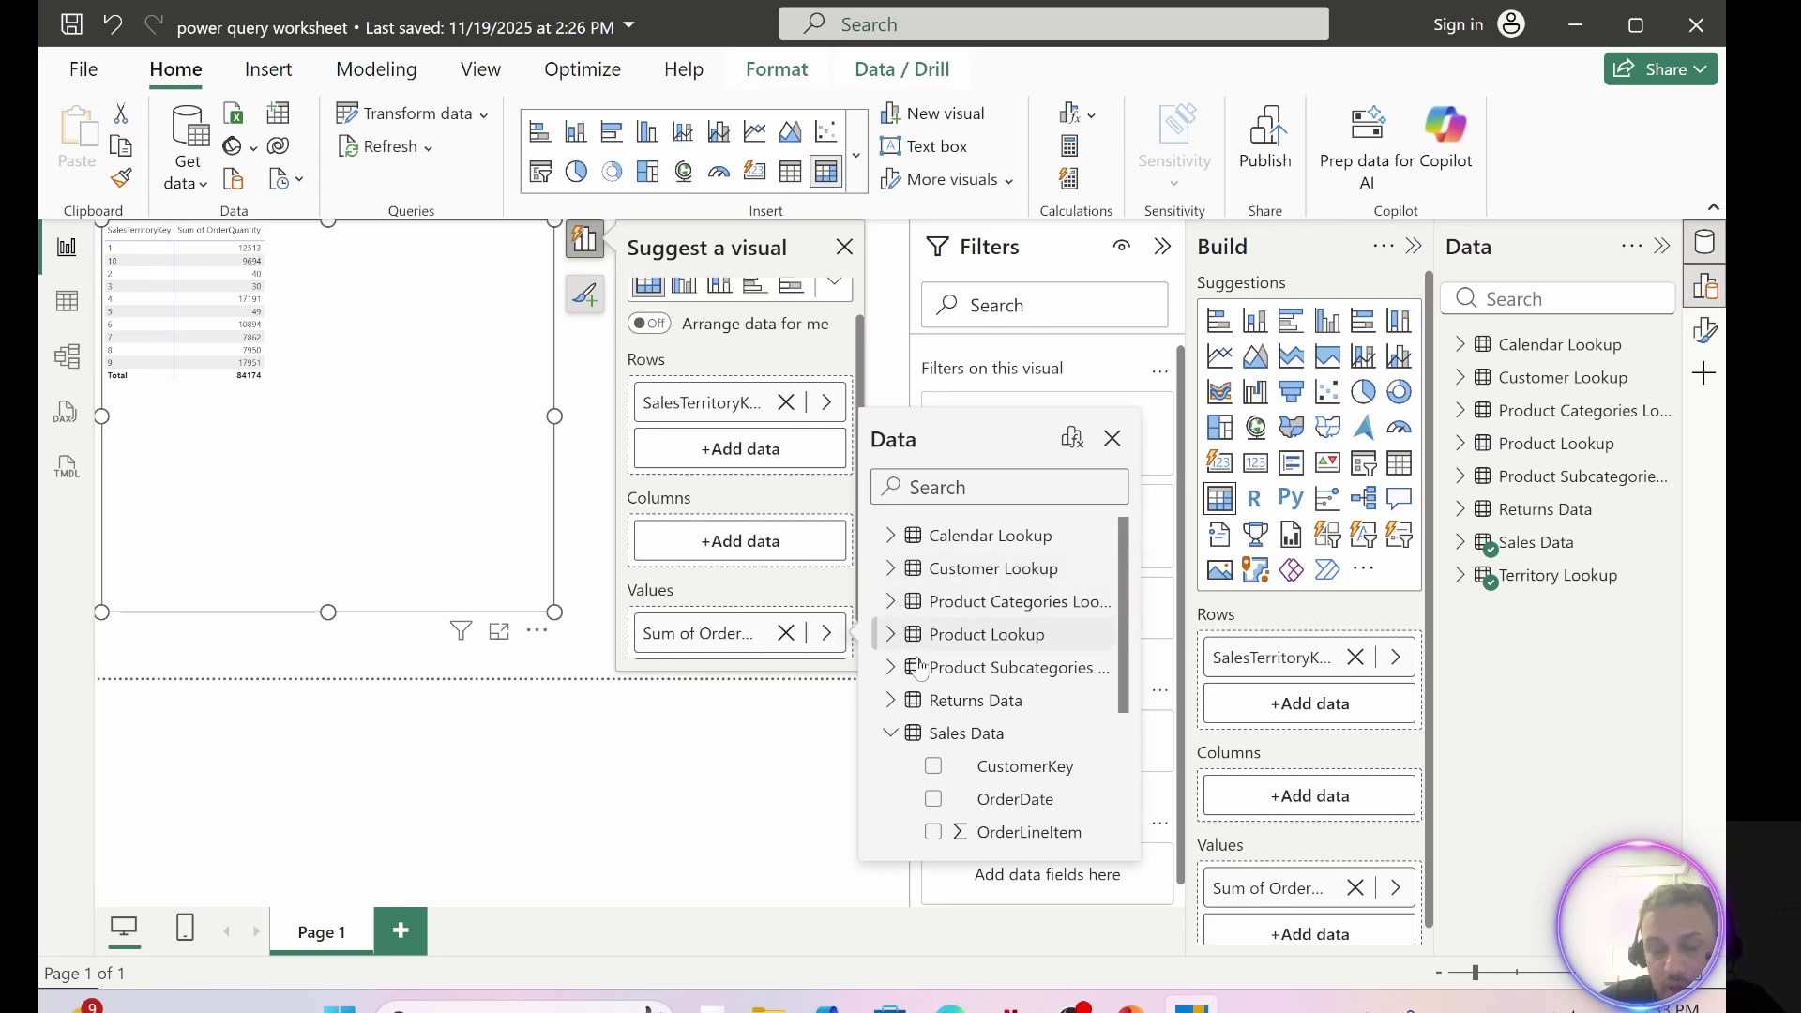
left_click(896, 735)
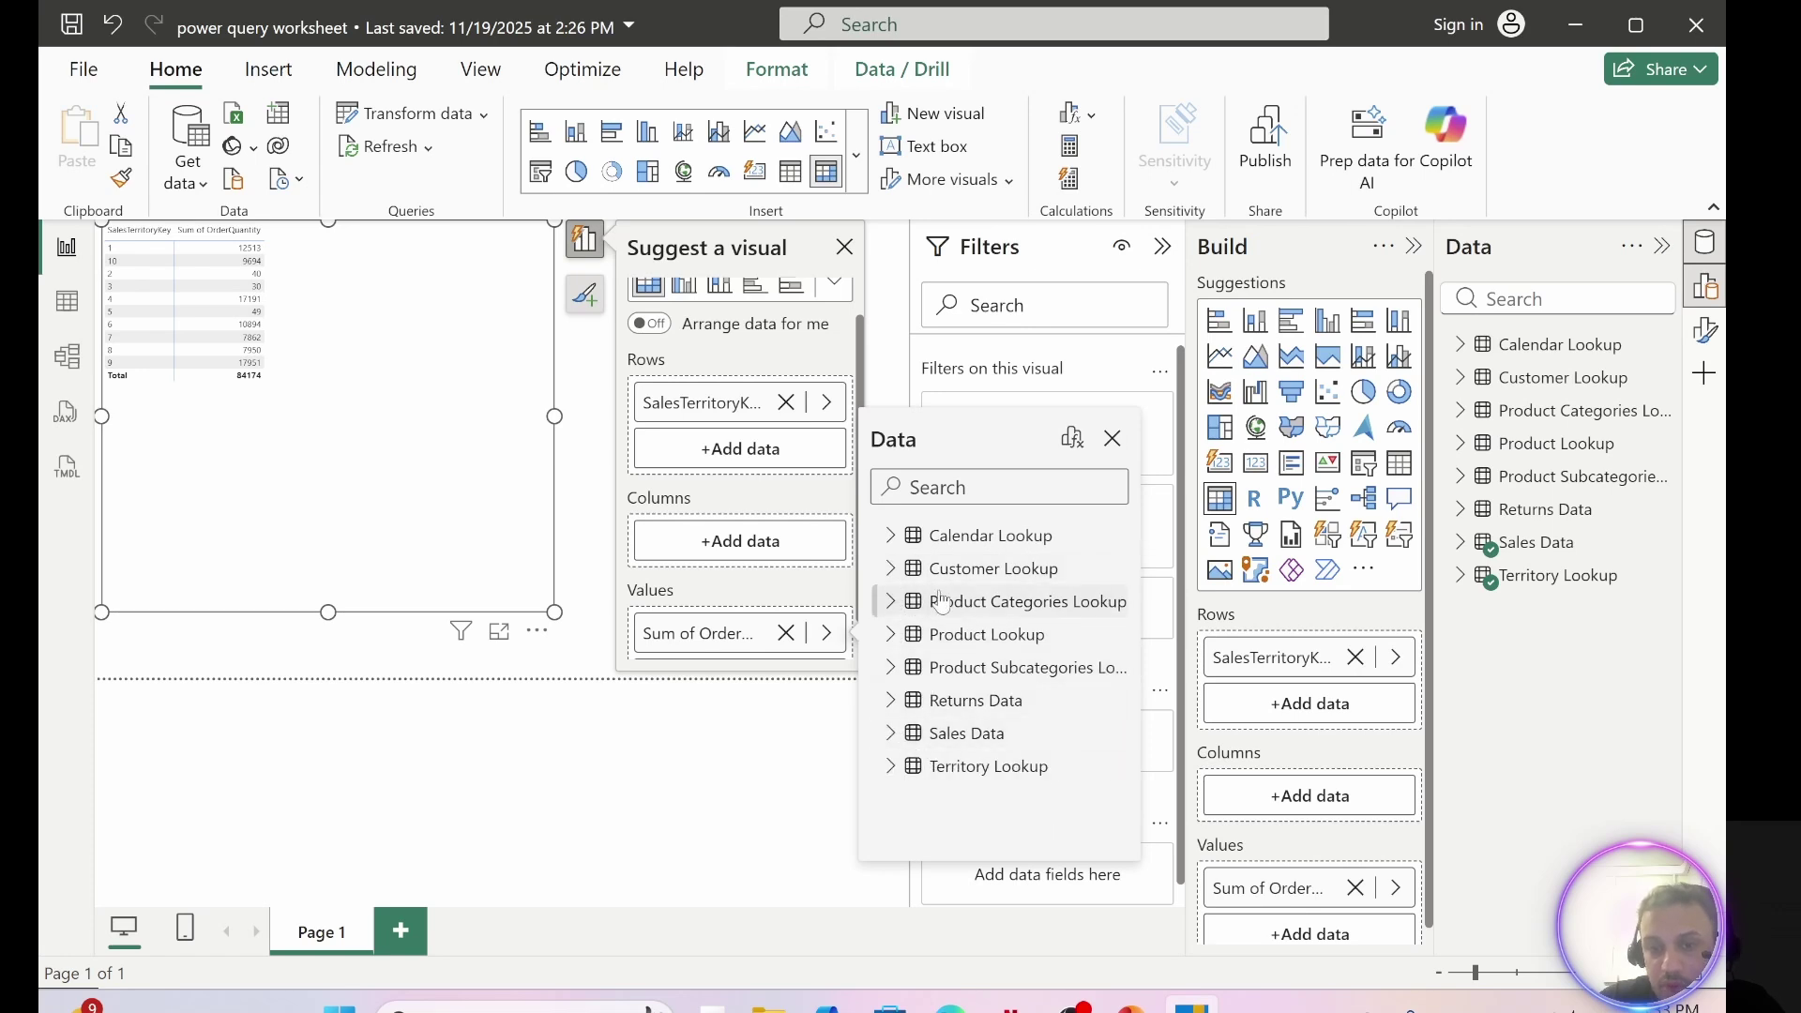
left_click(892, 701)
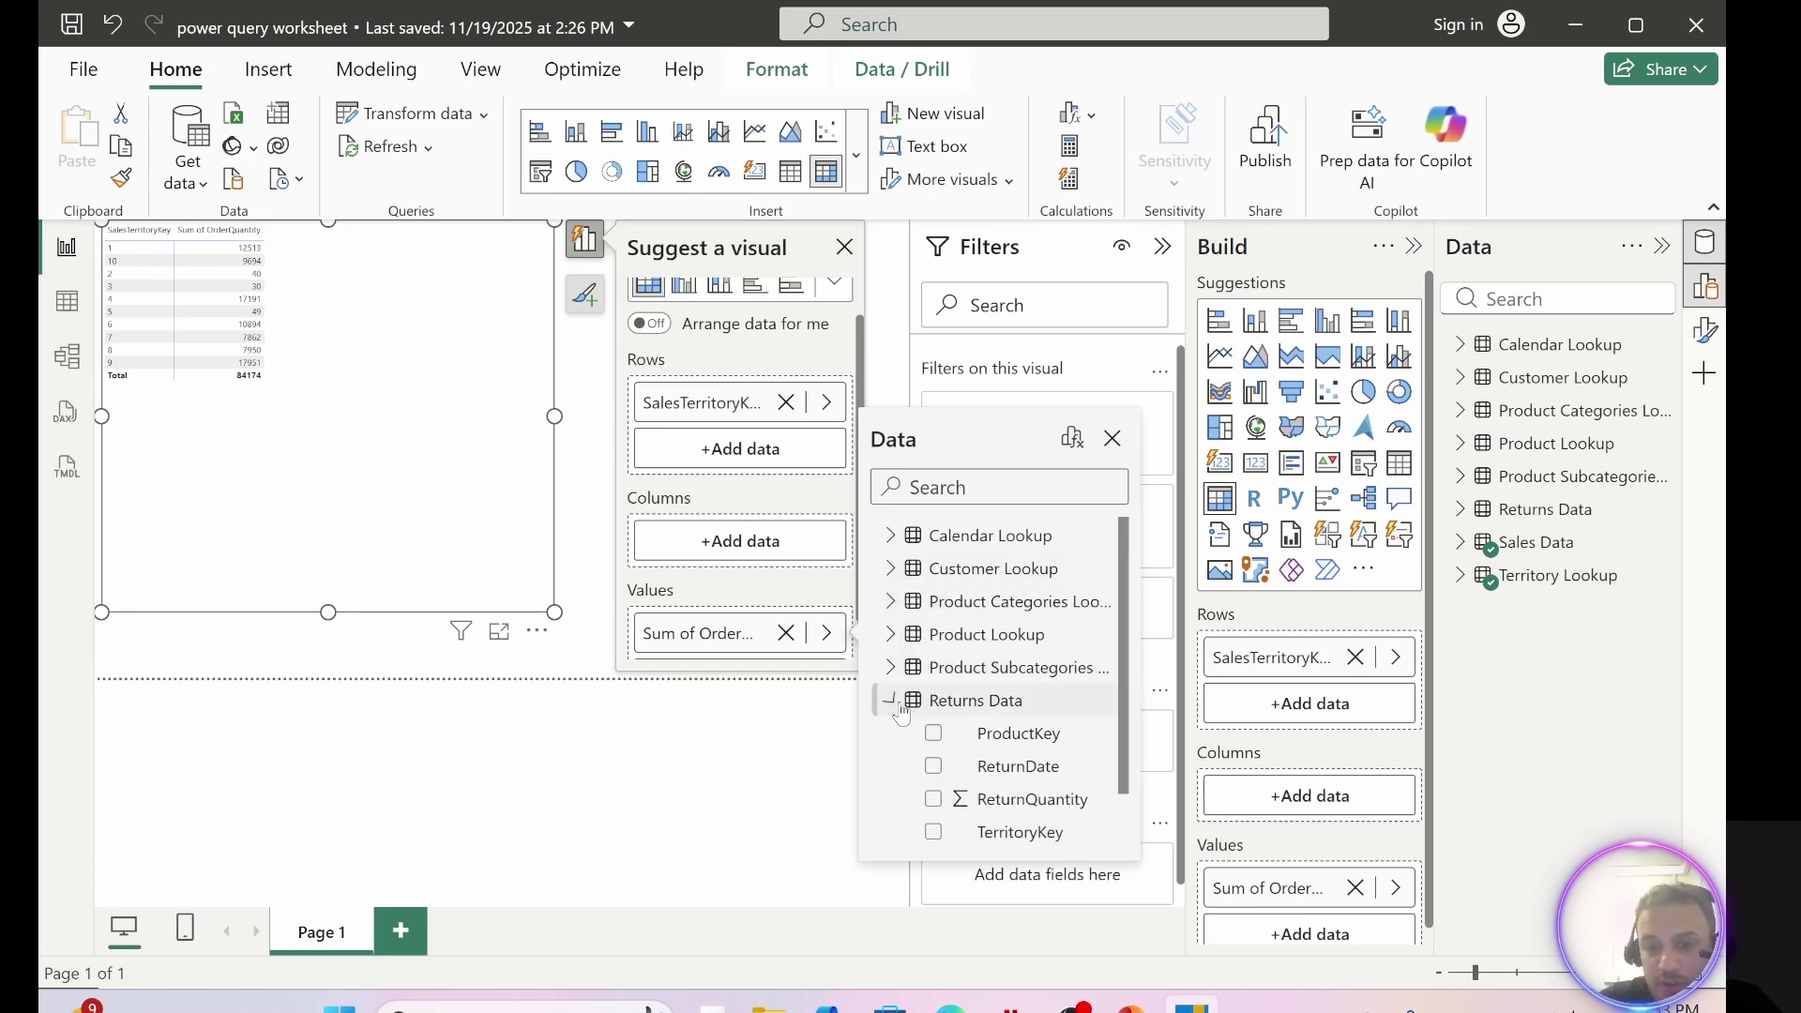
scroll(985, 741, "down", 1)
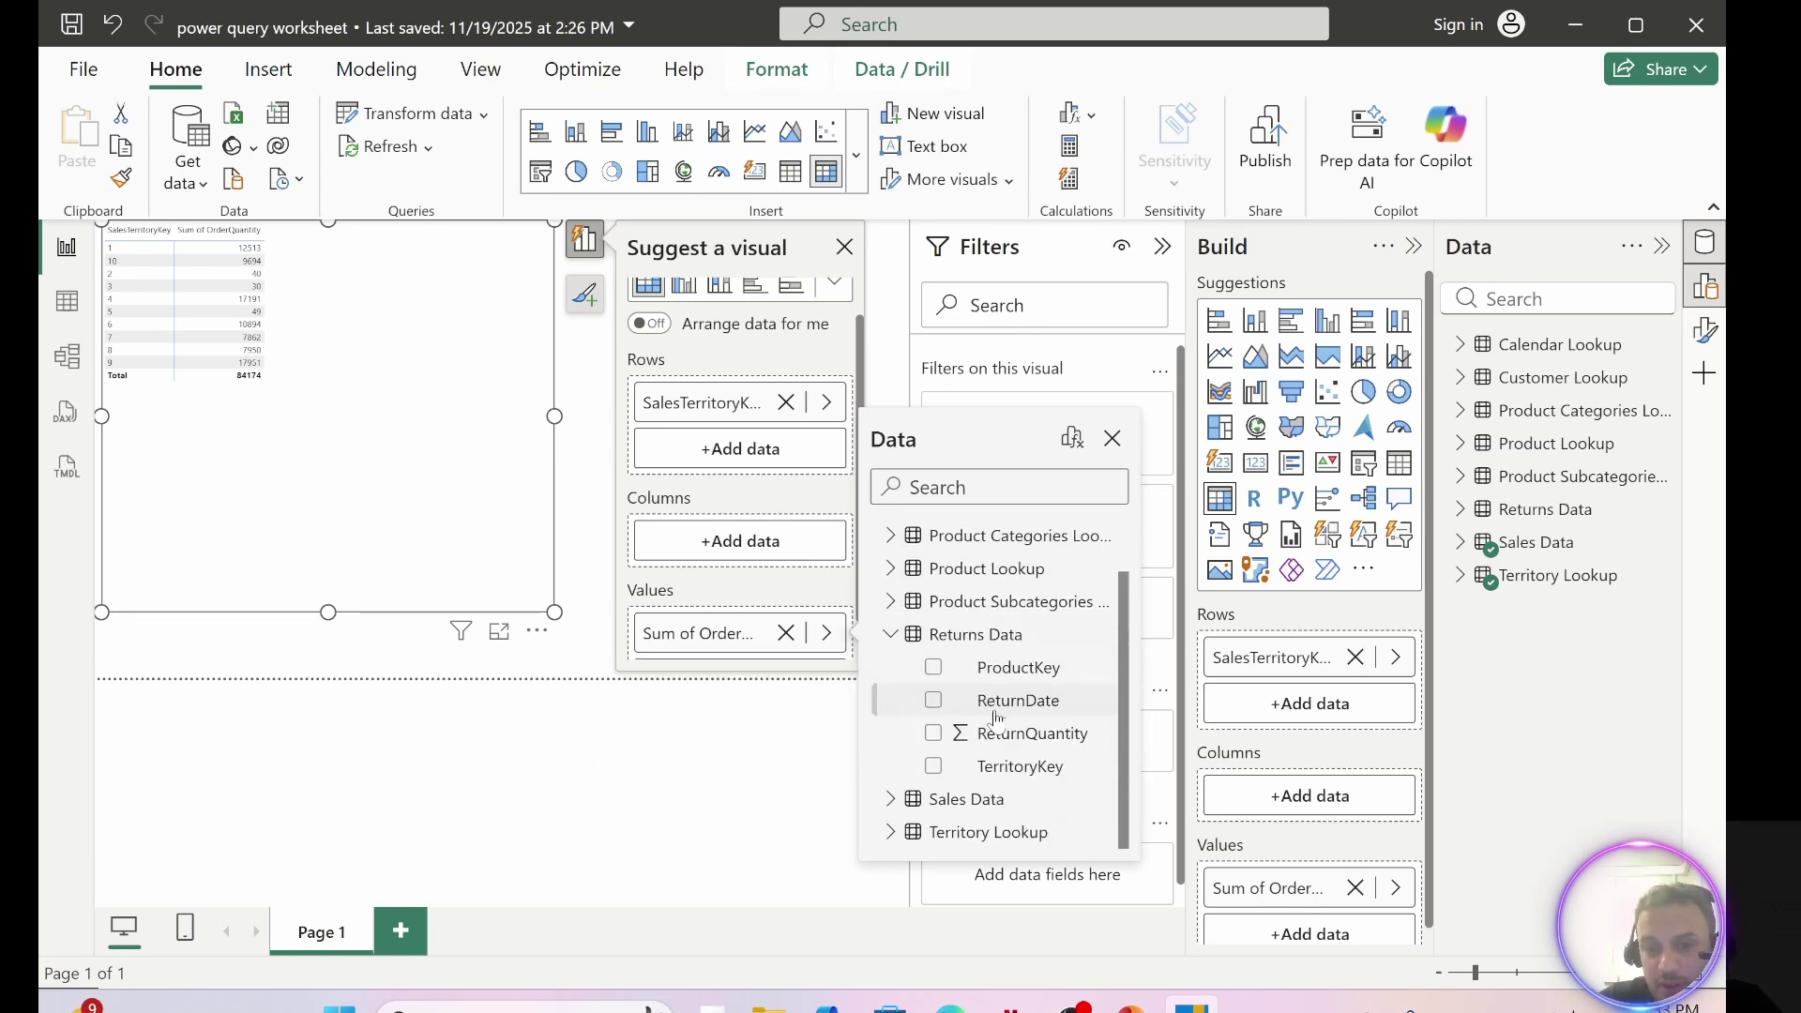
left_click(934, 732)
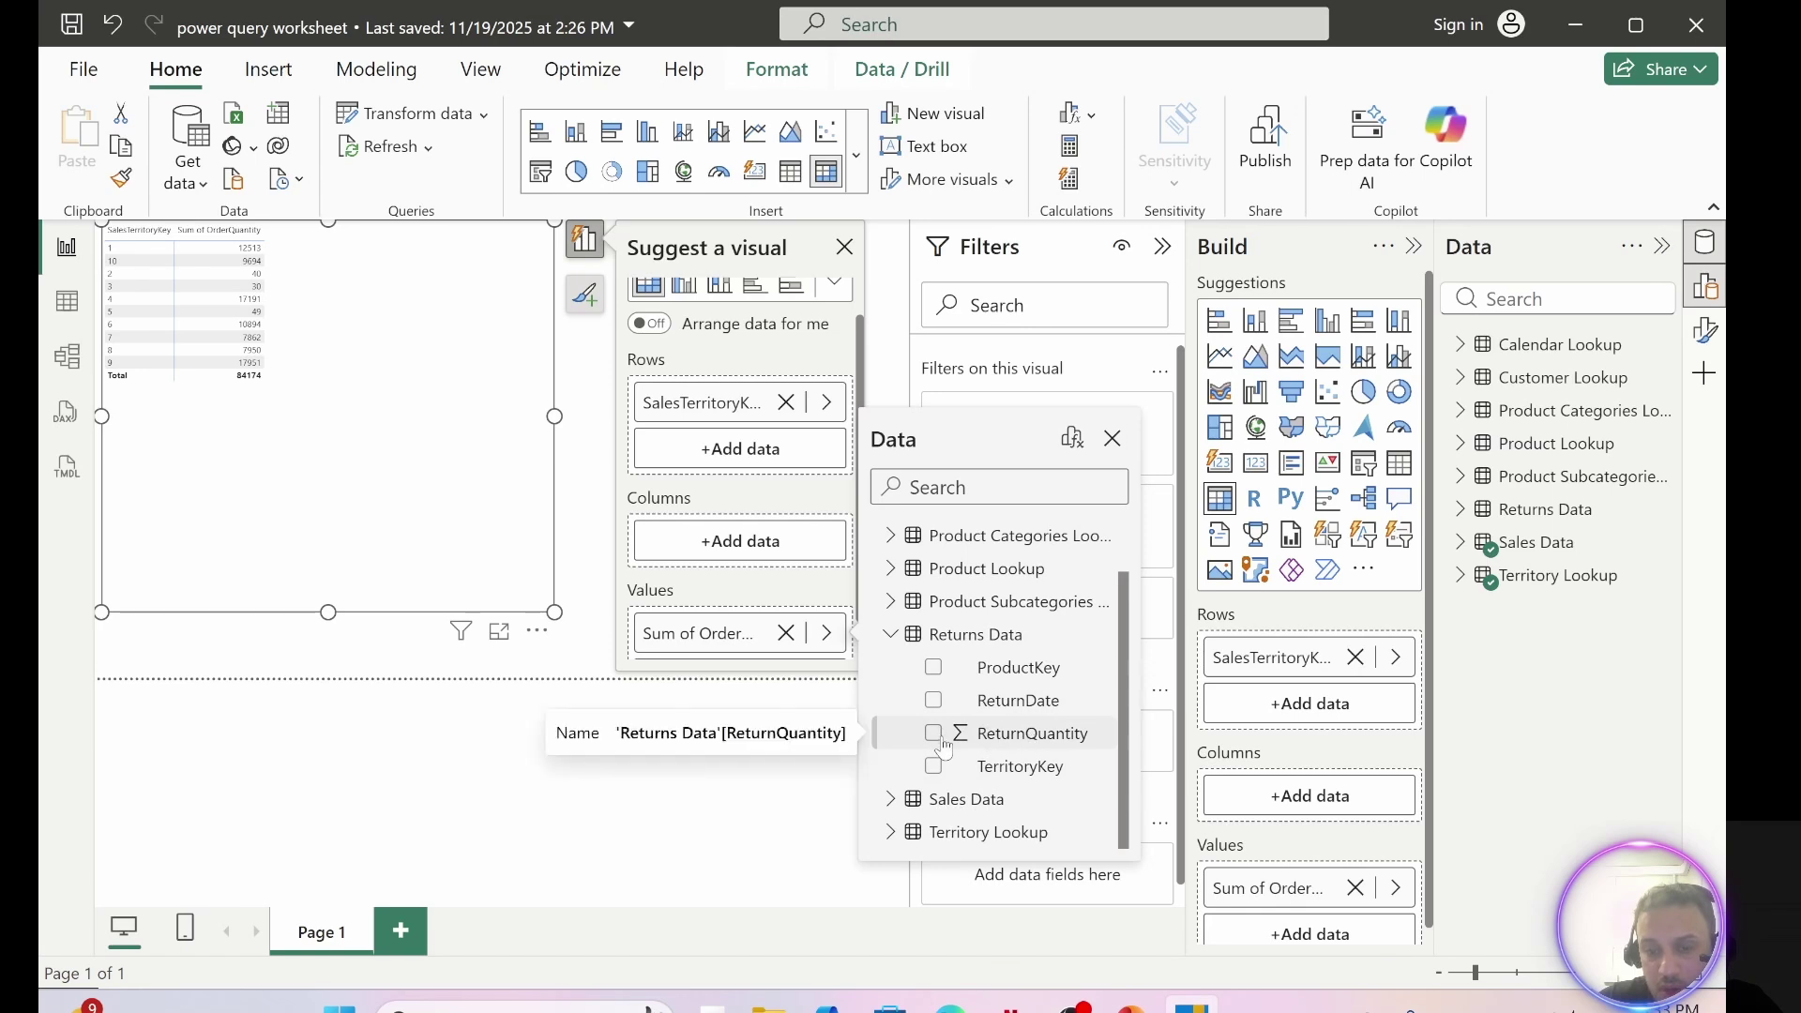
left_click(585, 457)
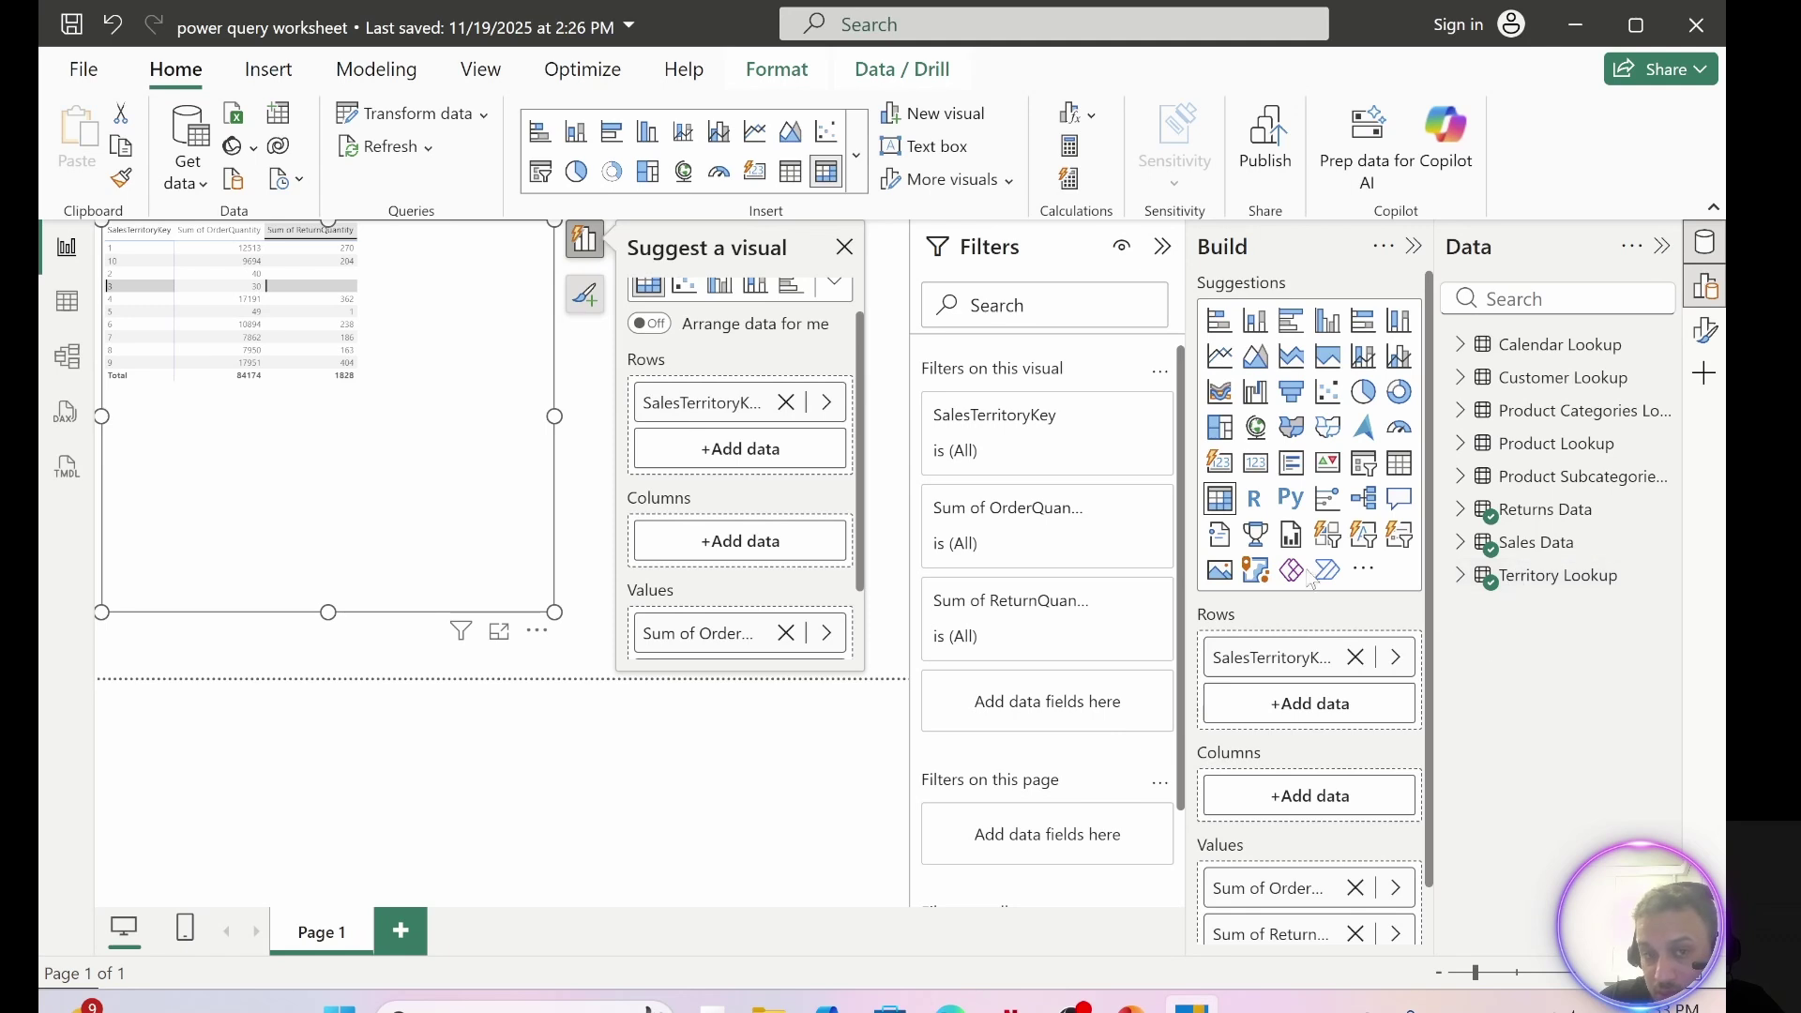
- Replace SalesTerritoryKey in the matrix rows with TerritoryKey from Sales Data
left_click(788, 403)
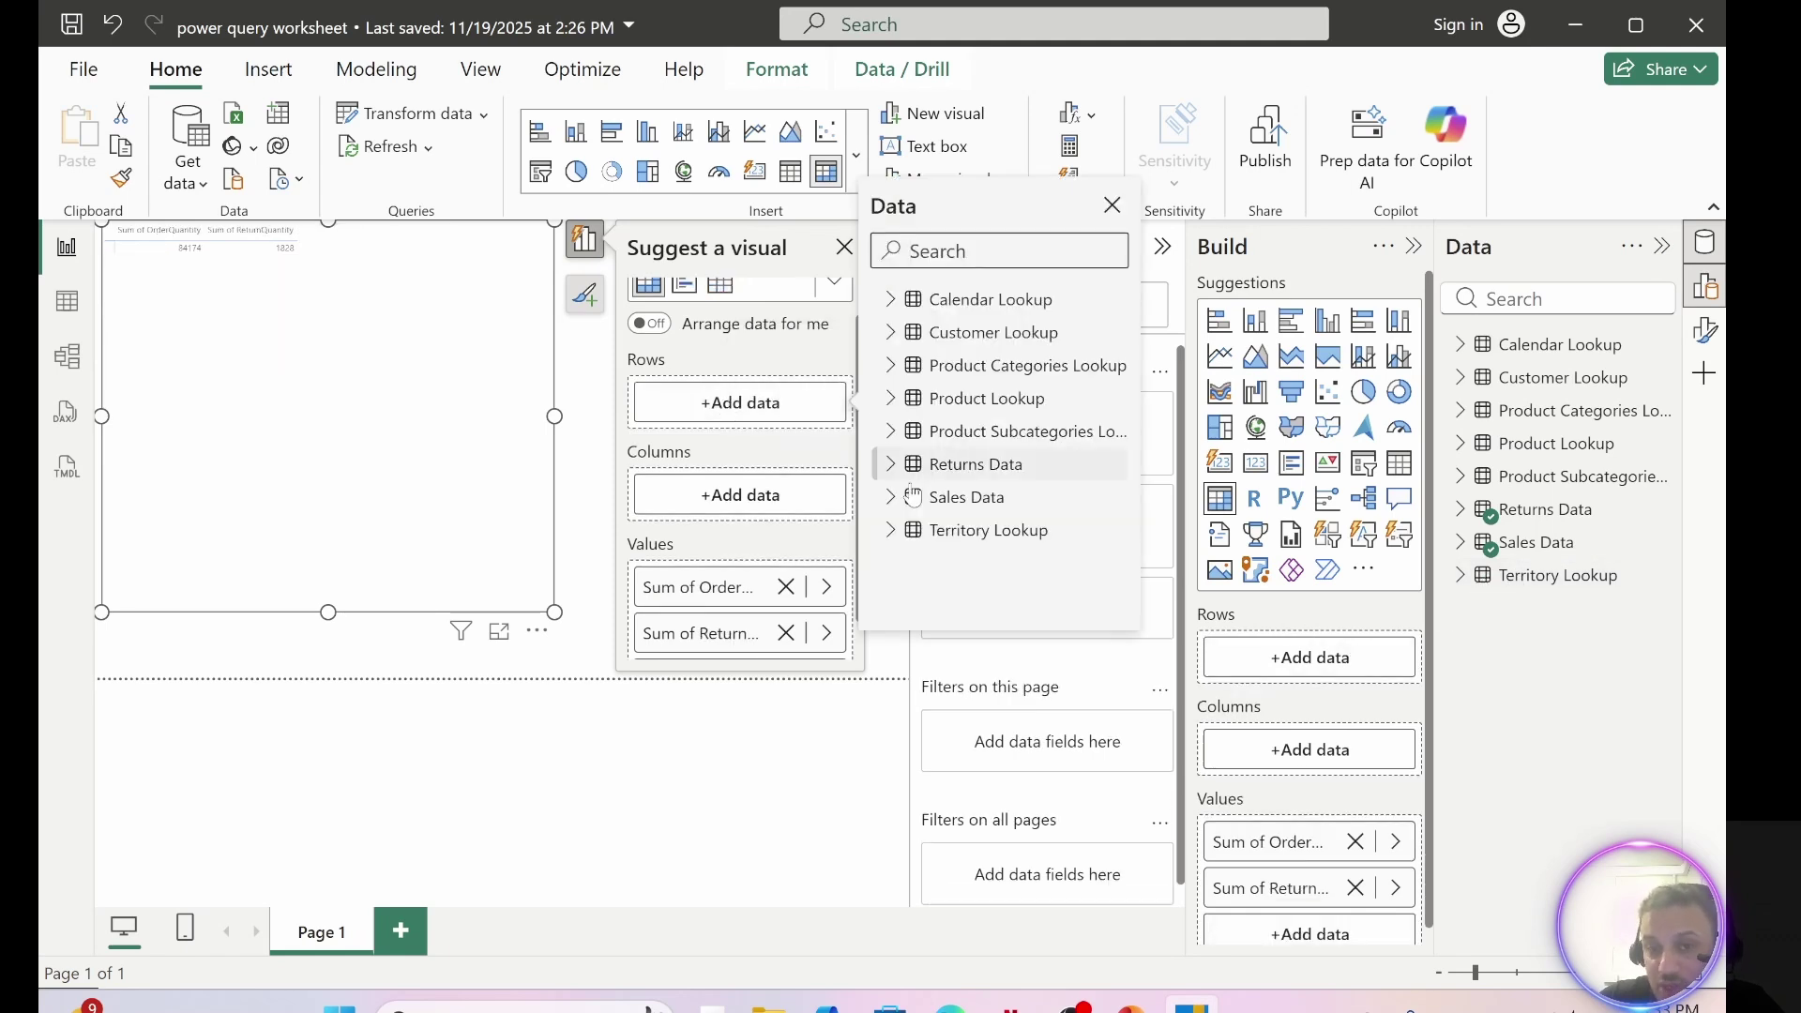
left_click(893, 500)
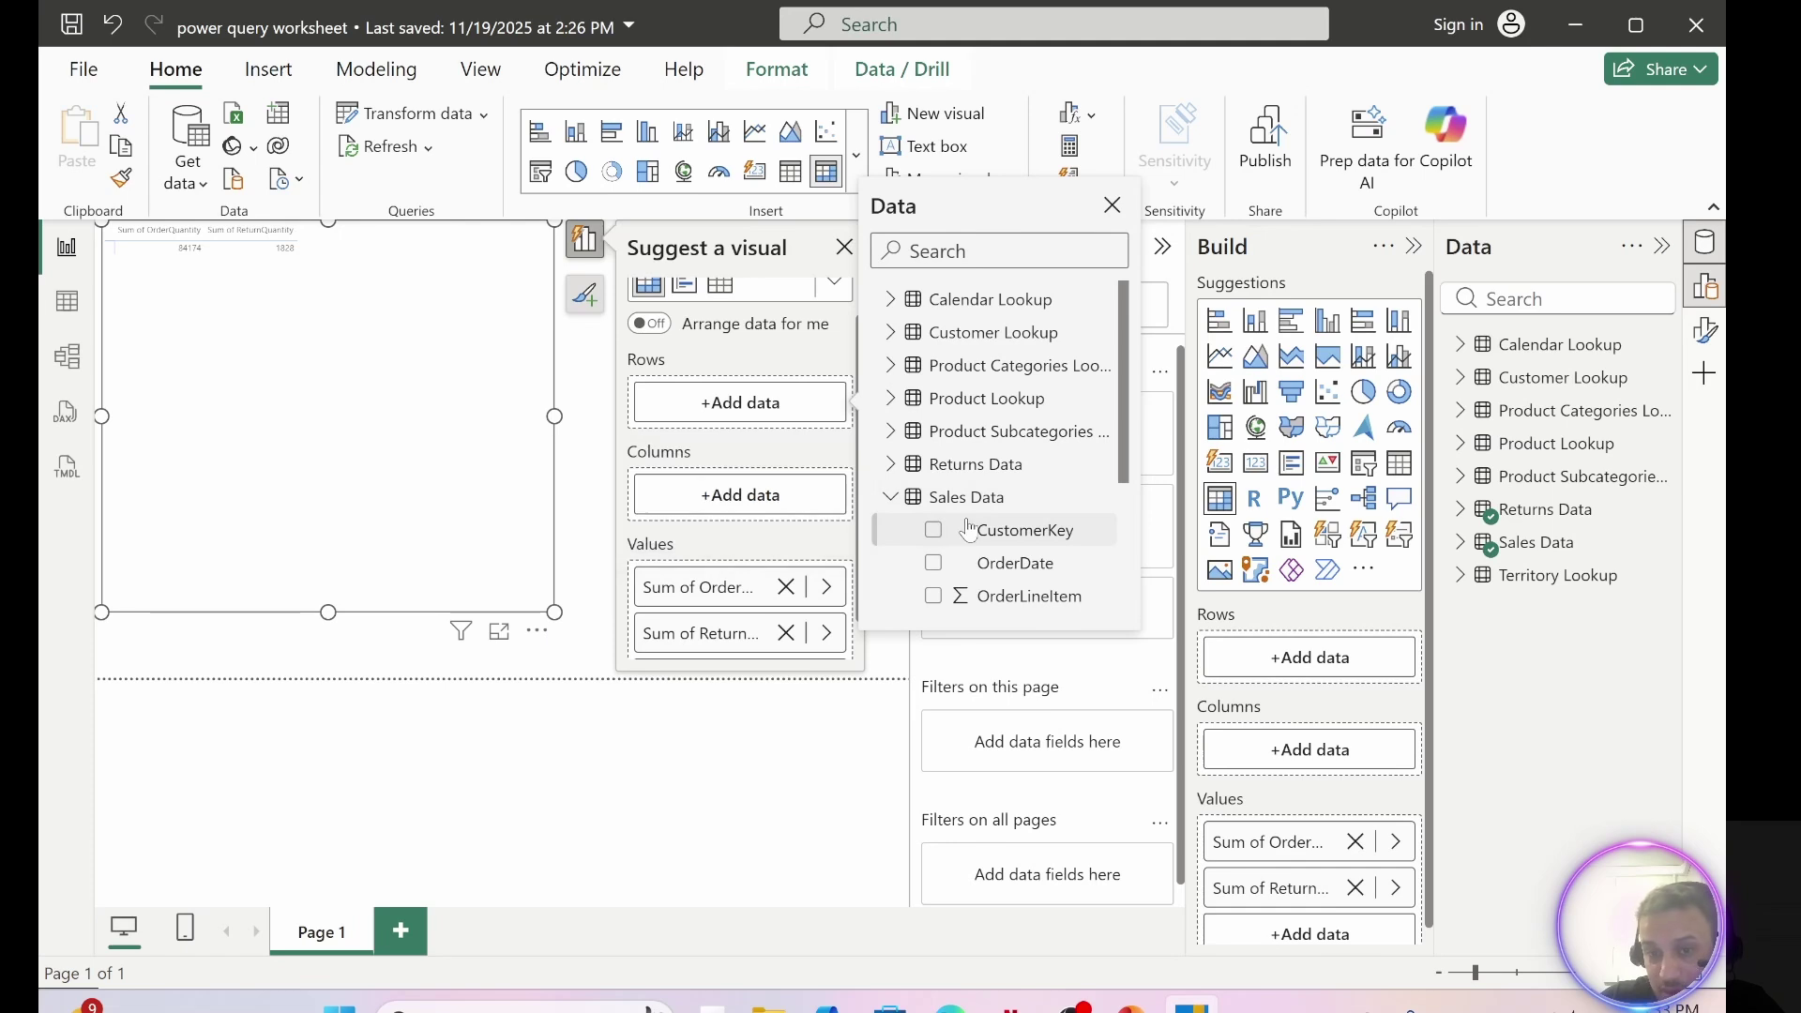
scroll(955, 535, "down", 3)
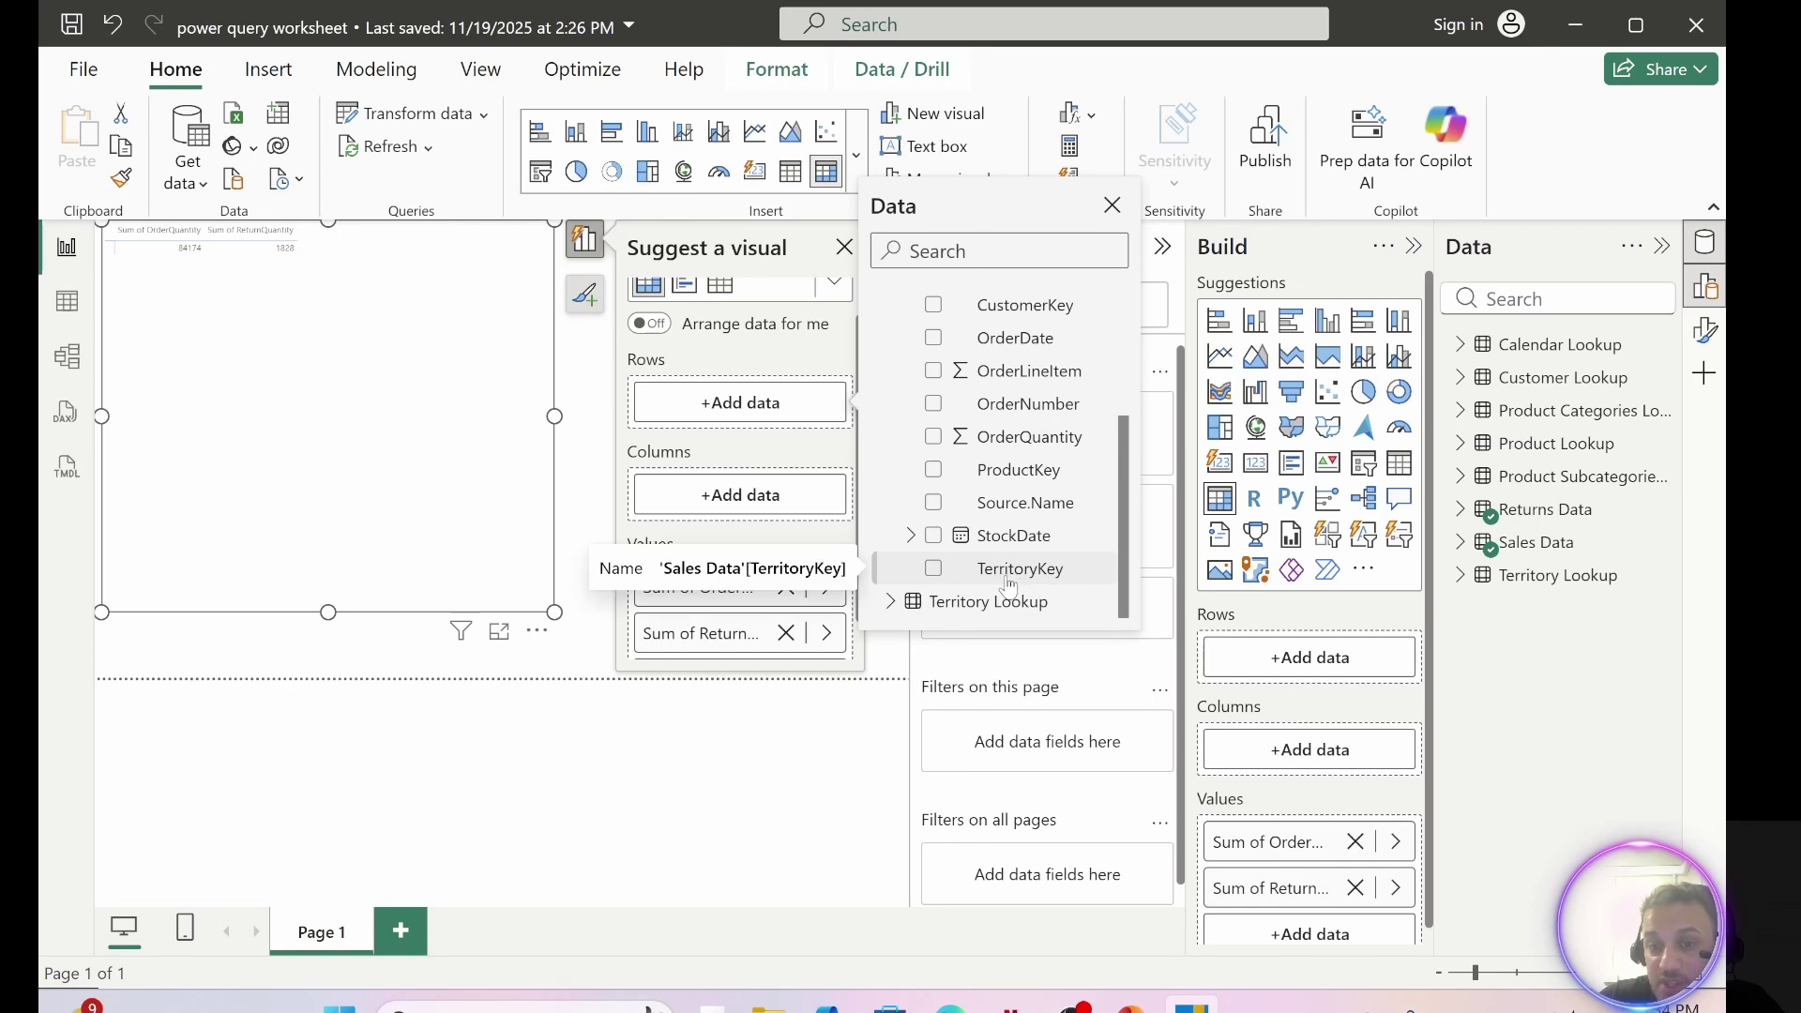
left_click(935, 569)
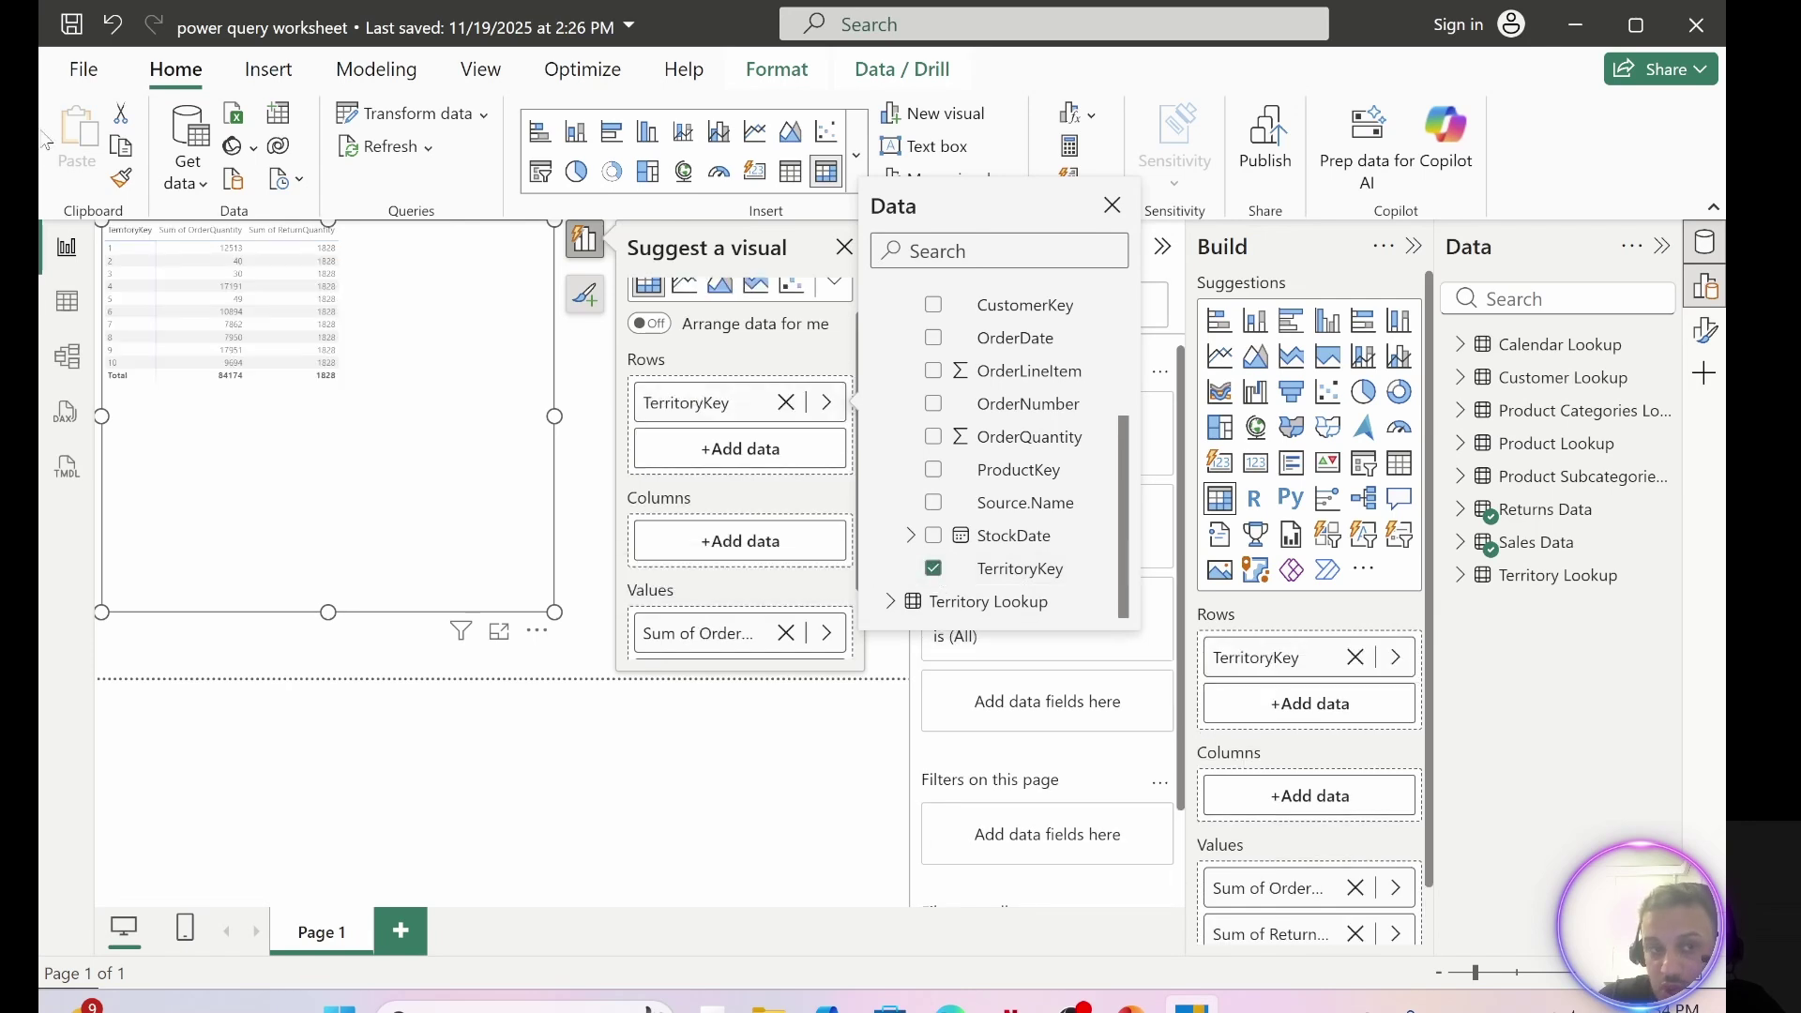
left_click(328, 260)
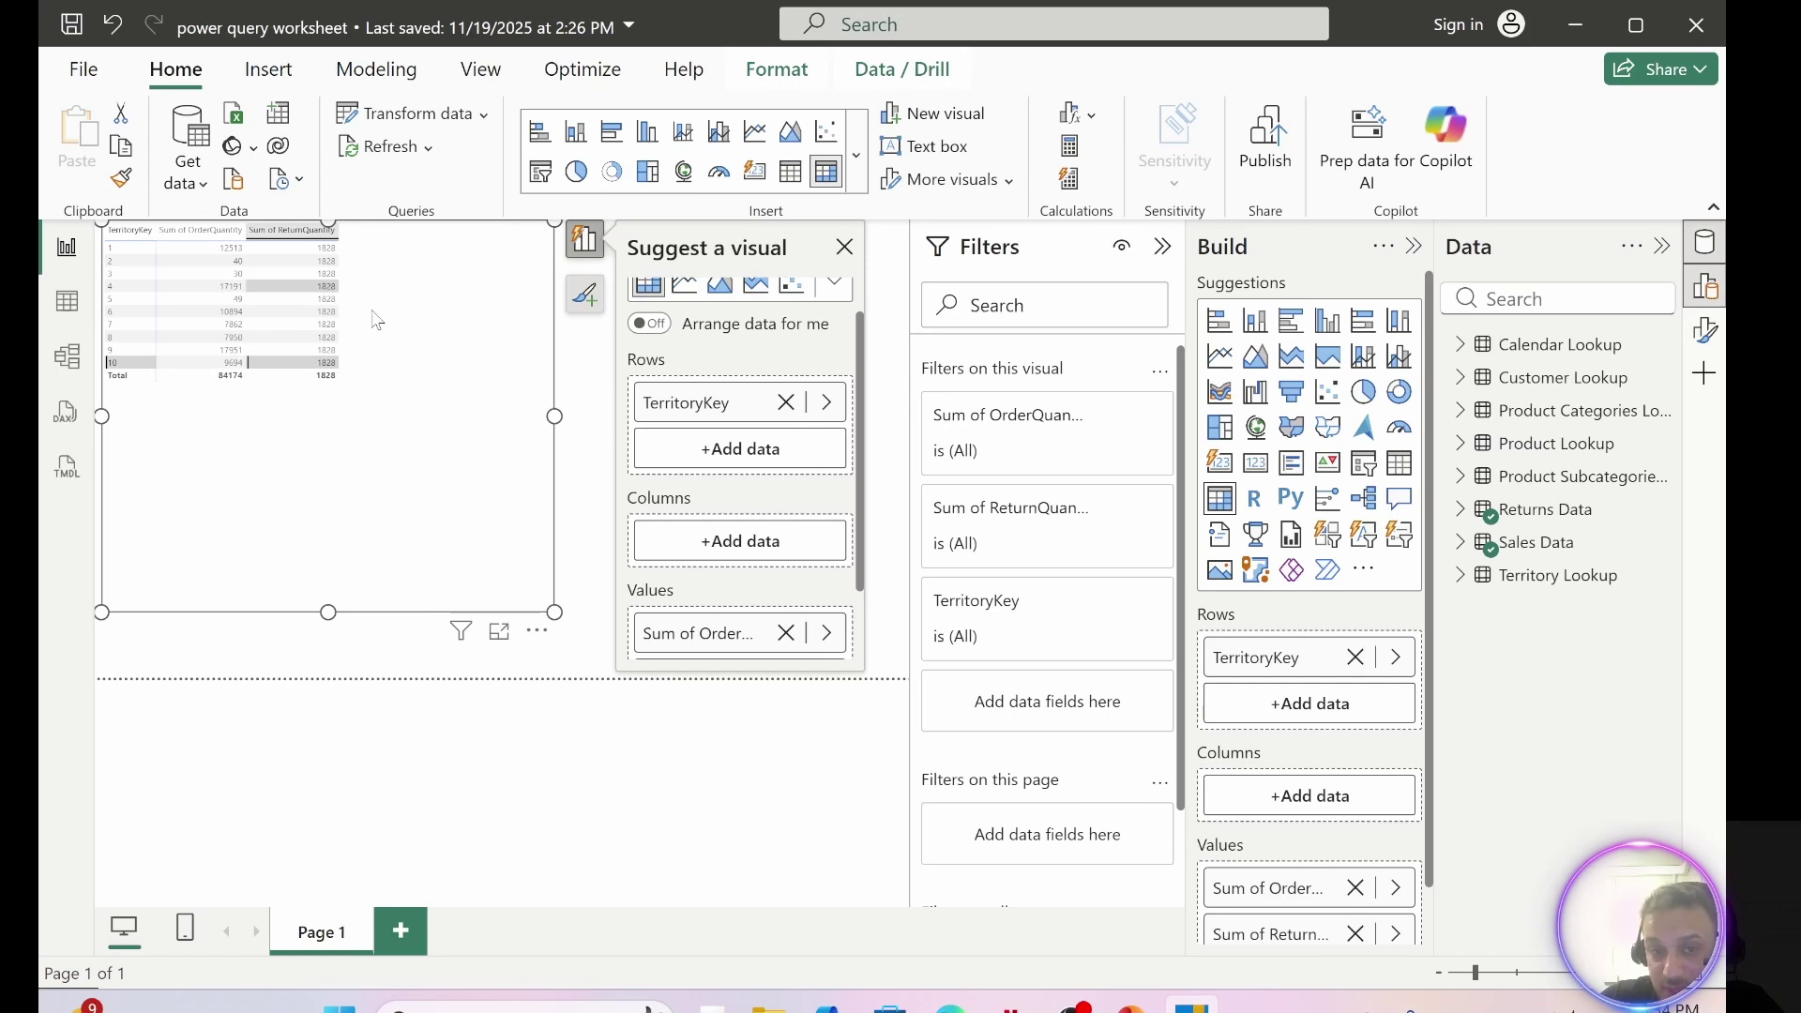
- Swap the matrix row field for TerritoryKey from Returns Data and check the order quantities per territory
left_click(786, 401)
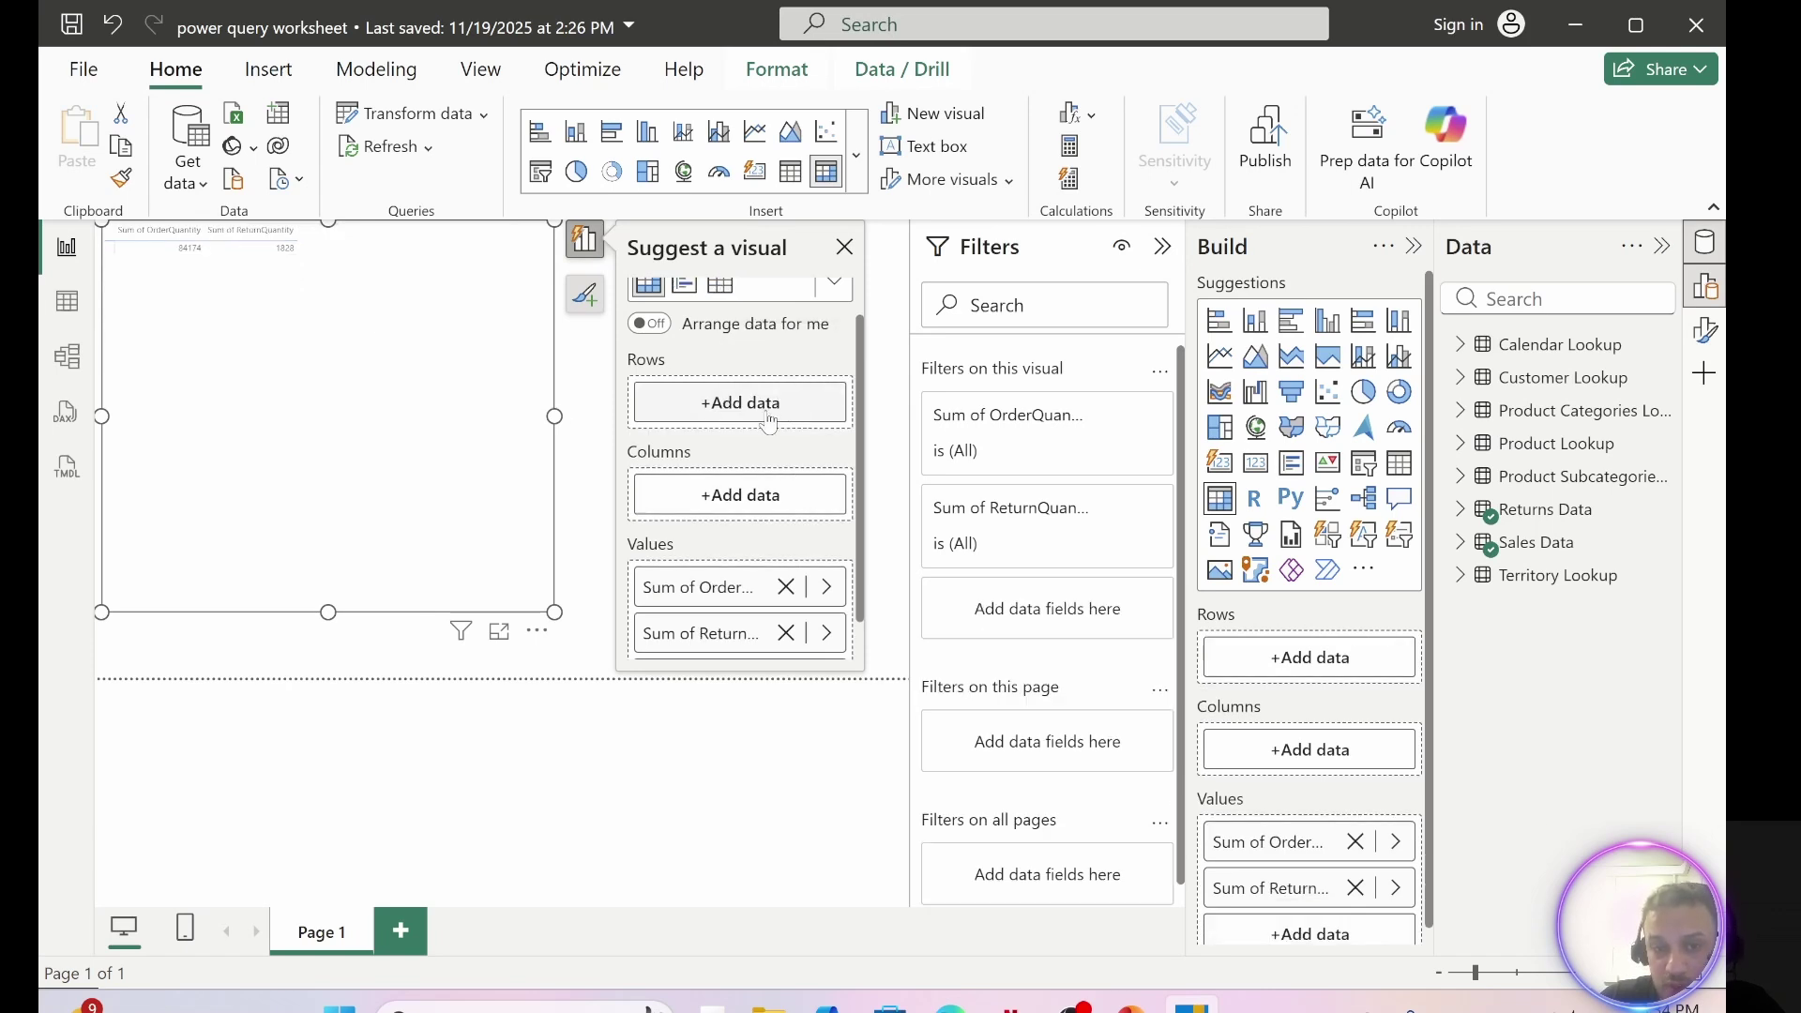
left_click(743, 403)
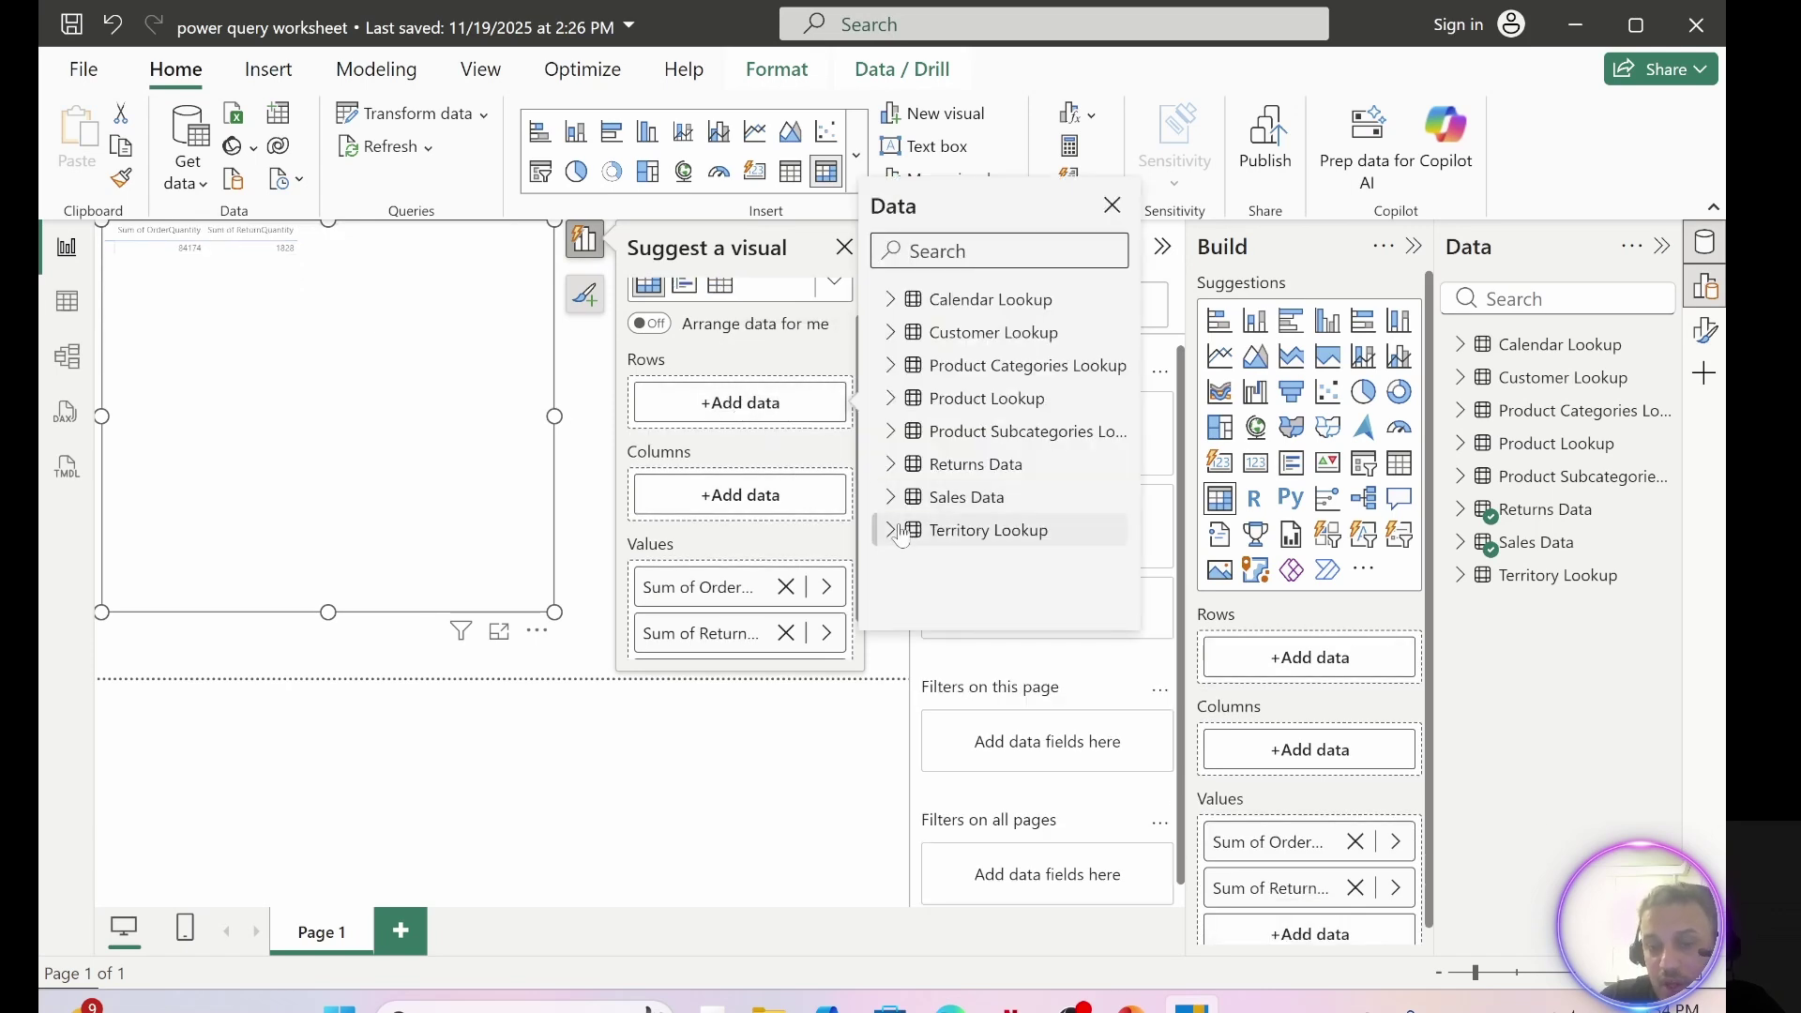
left_click(891, 463)
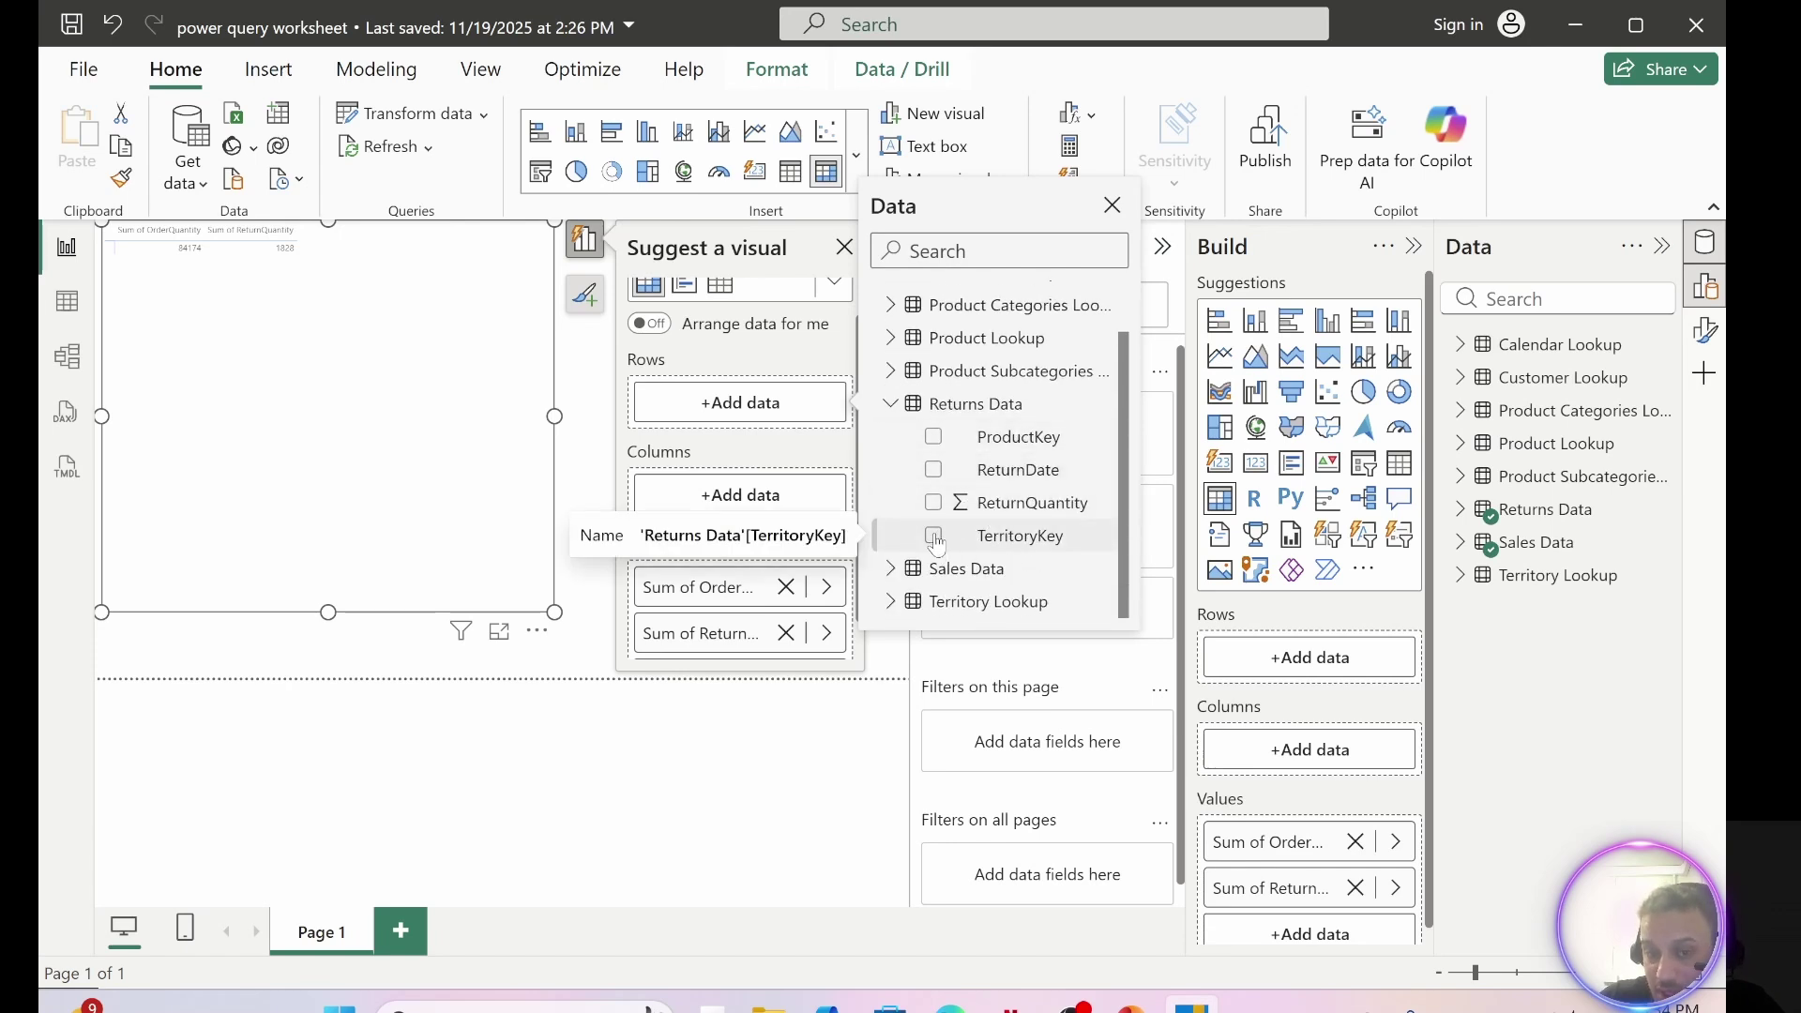
left_click(934, 537)
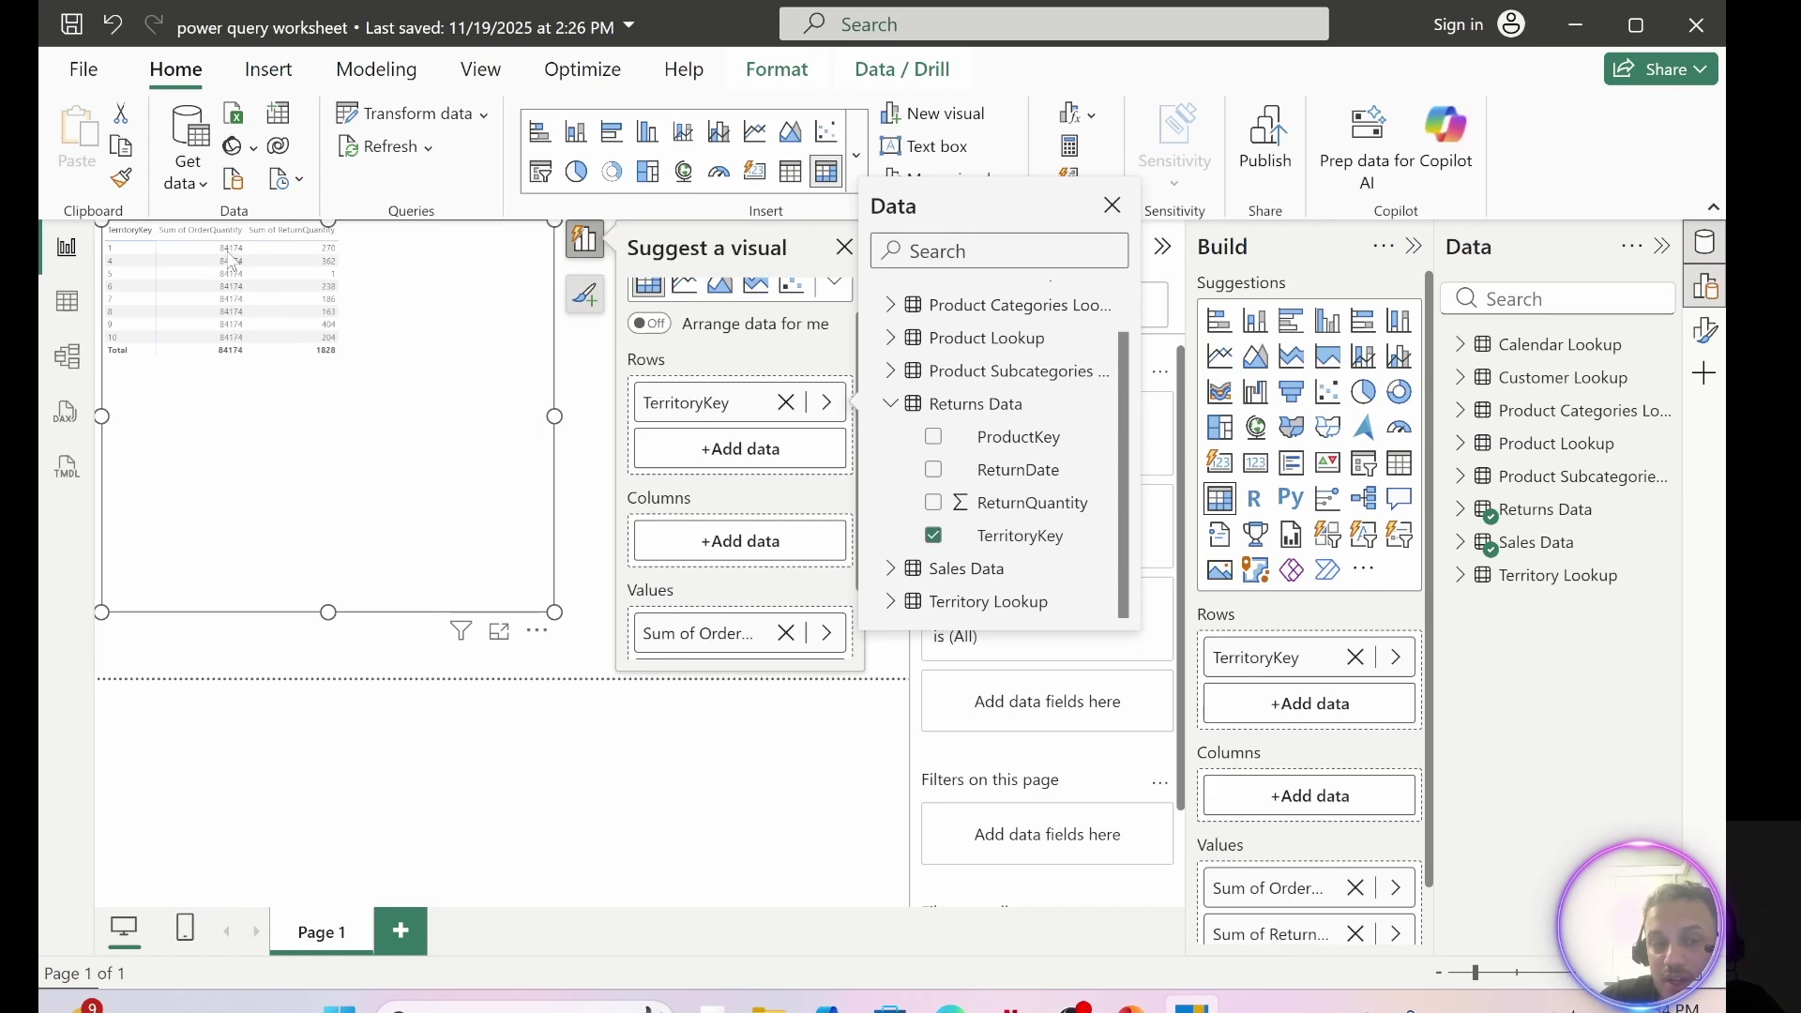
left_click(232, 260)
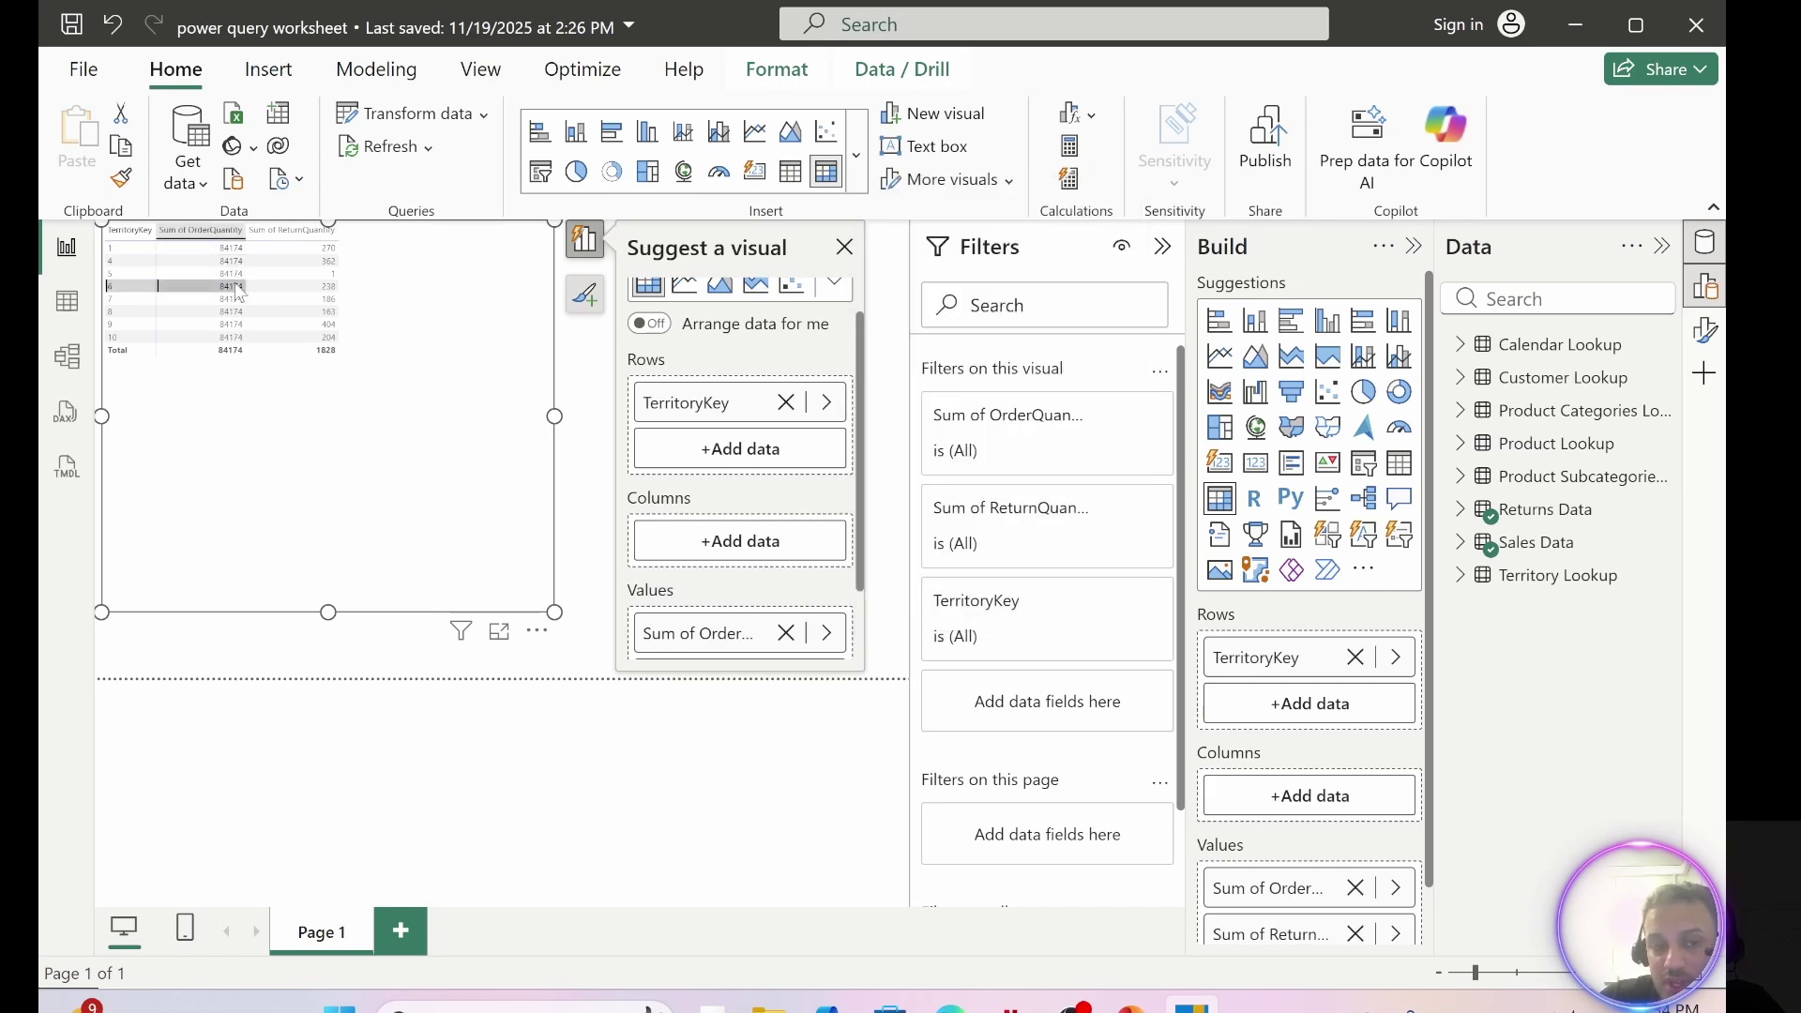
left_click_drag(235, 293, 241, 359)
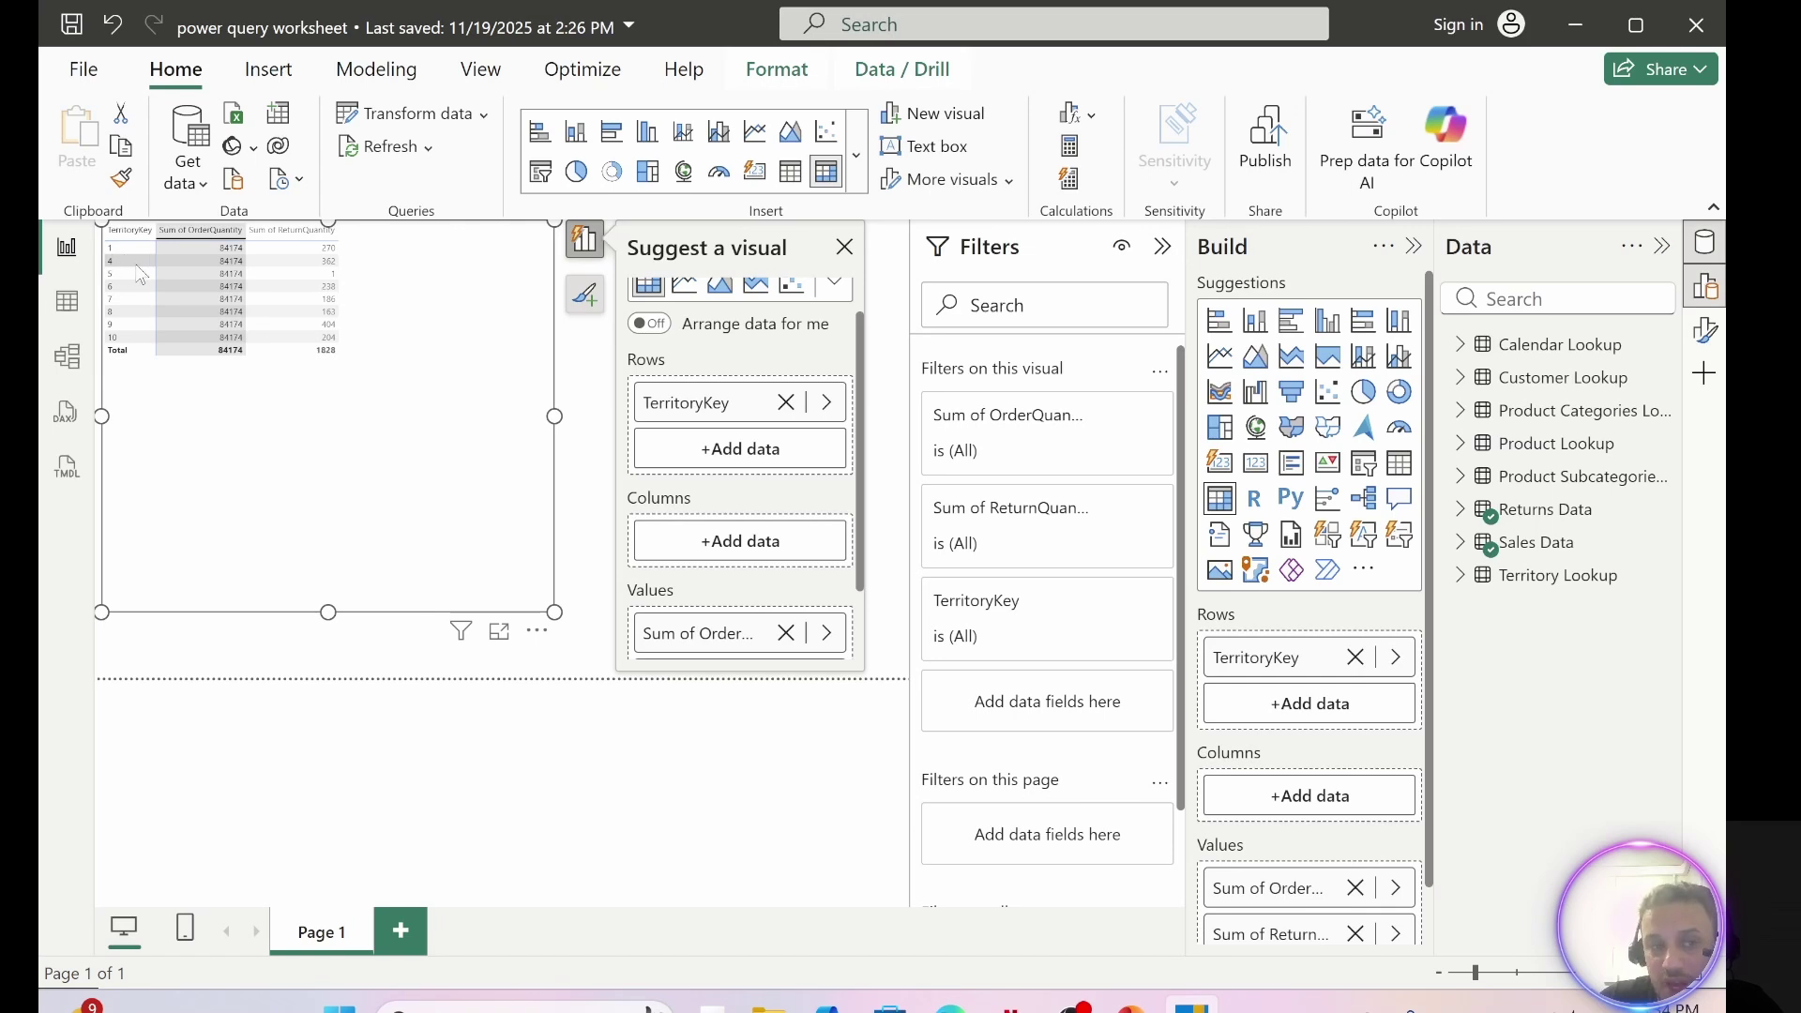
- Examine in the model diagram how Territory Lookup filters Sales Data and Returns Data
left_click(67, 355)
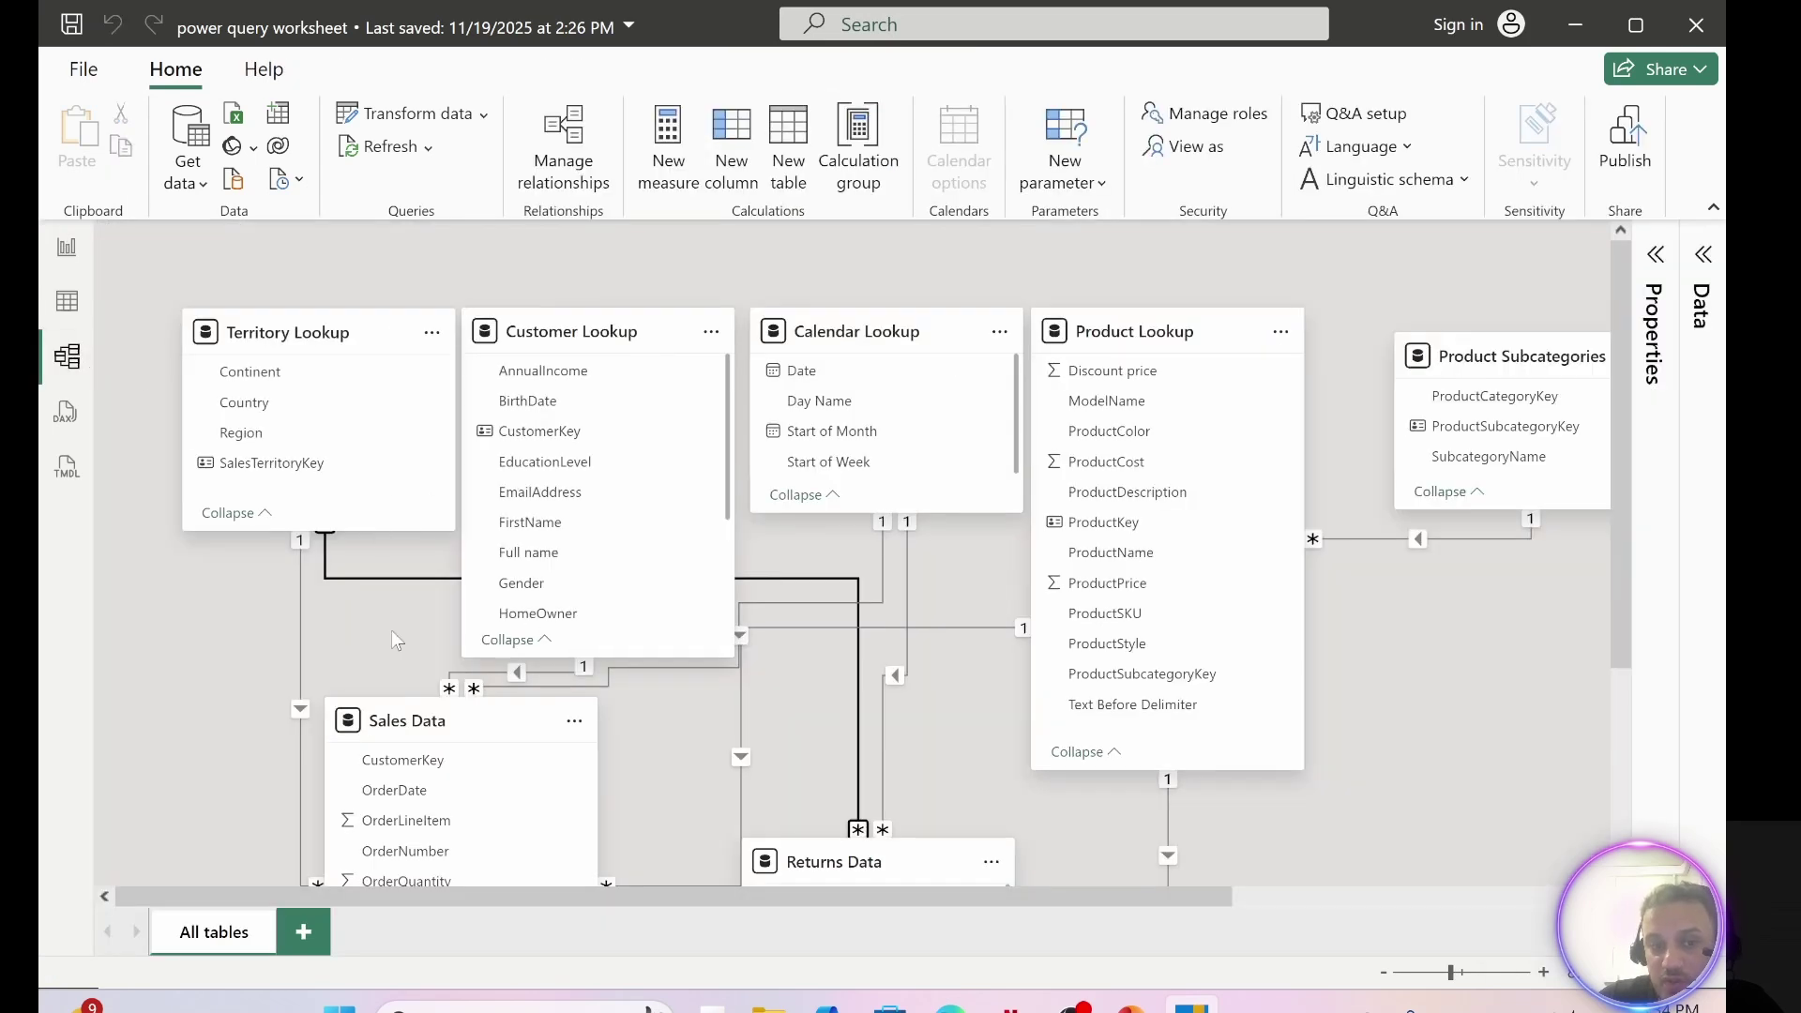
scroll(397, 640, "down", 3)
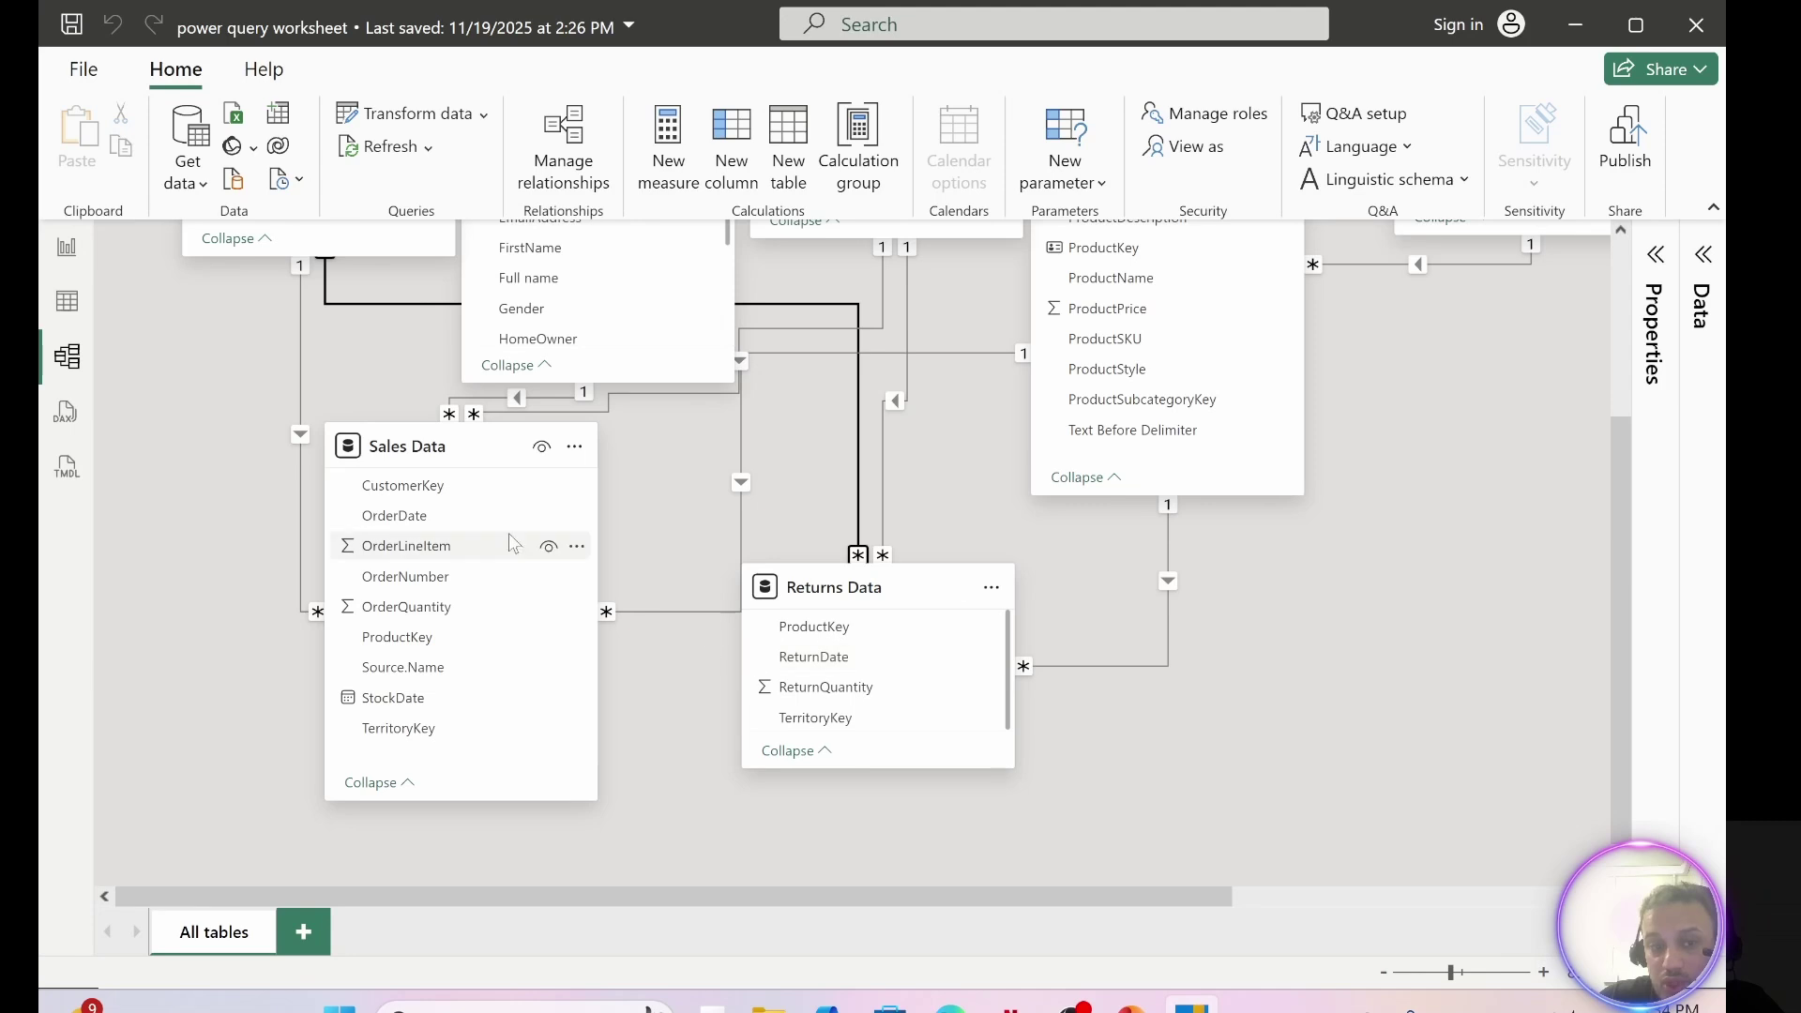
scroll(509, 542, "up", 3)
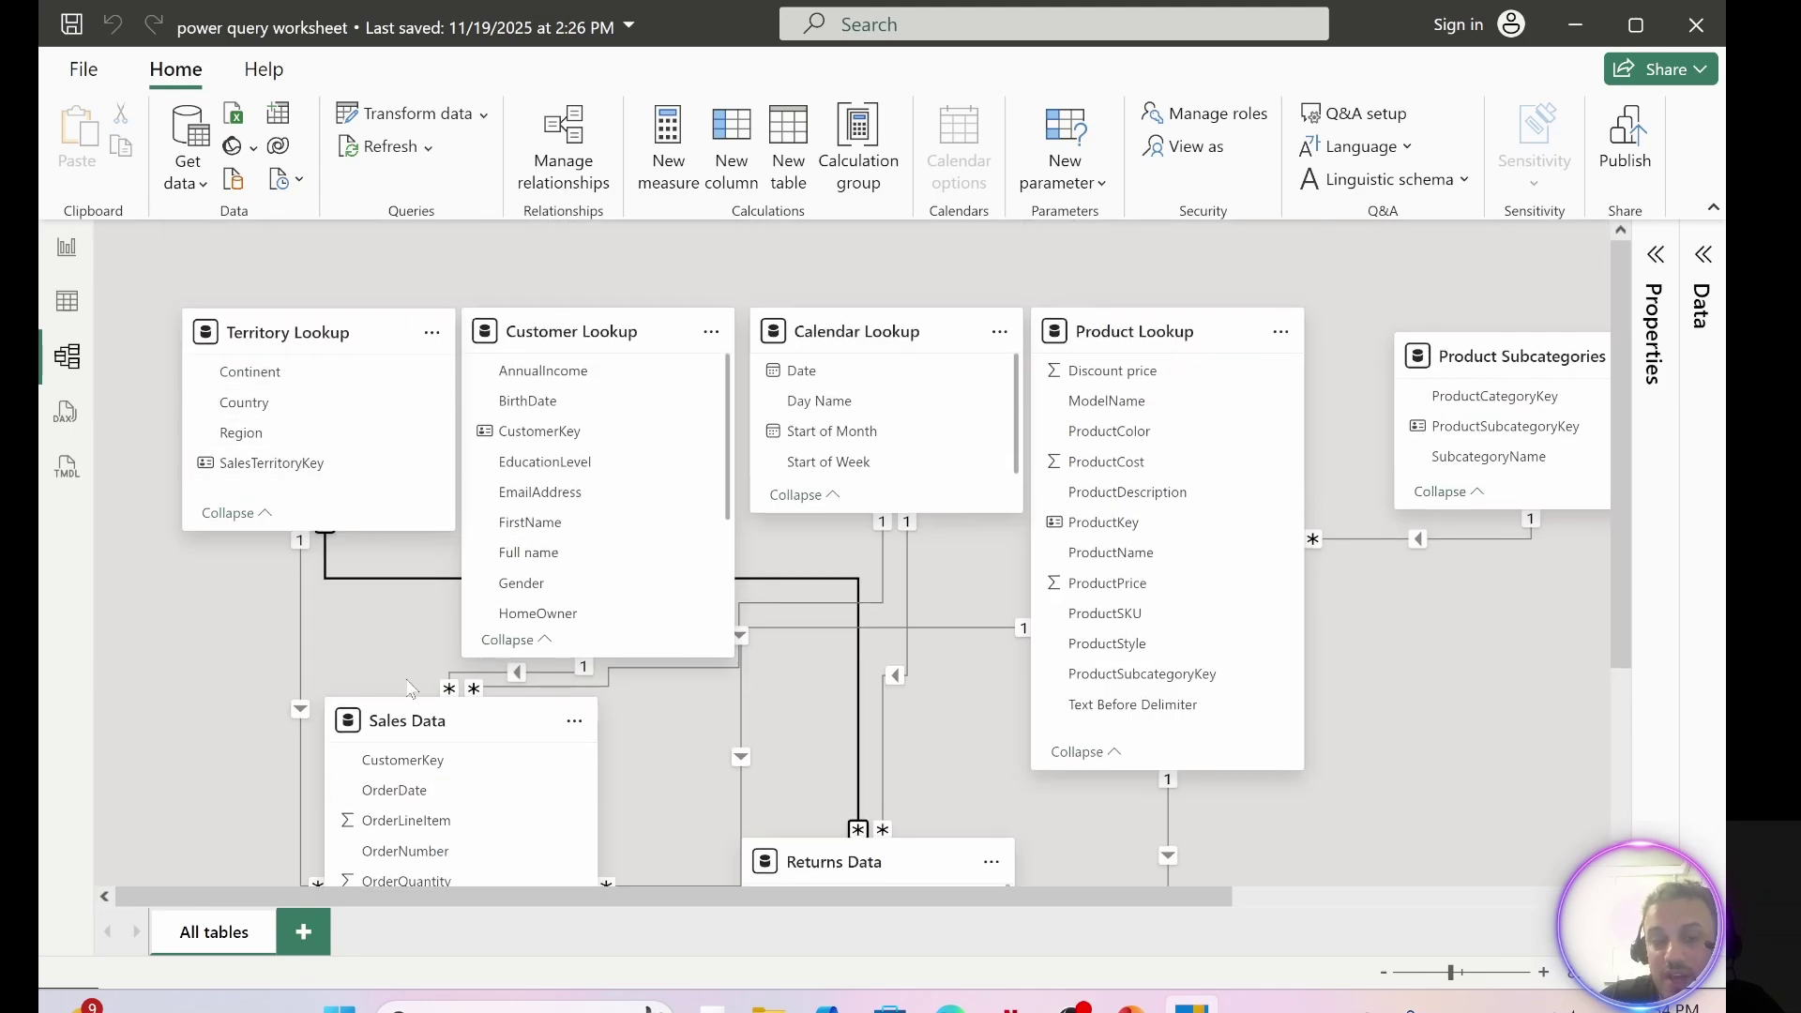
scroll(373, 682, "down", 2)
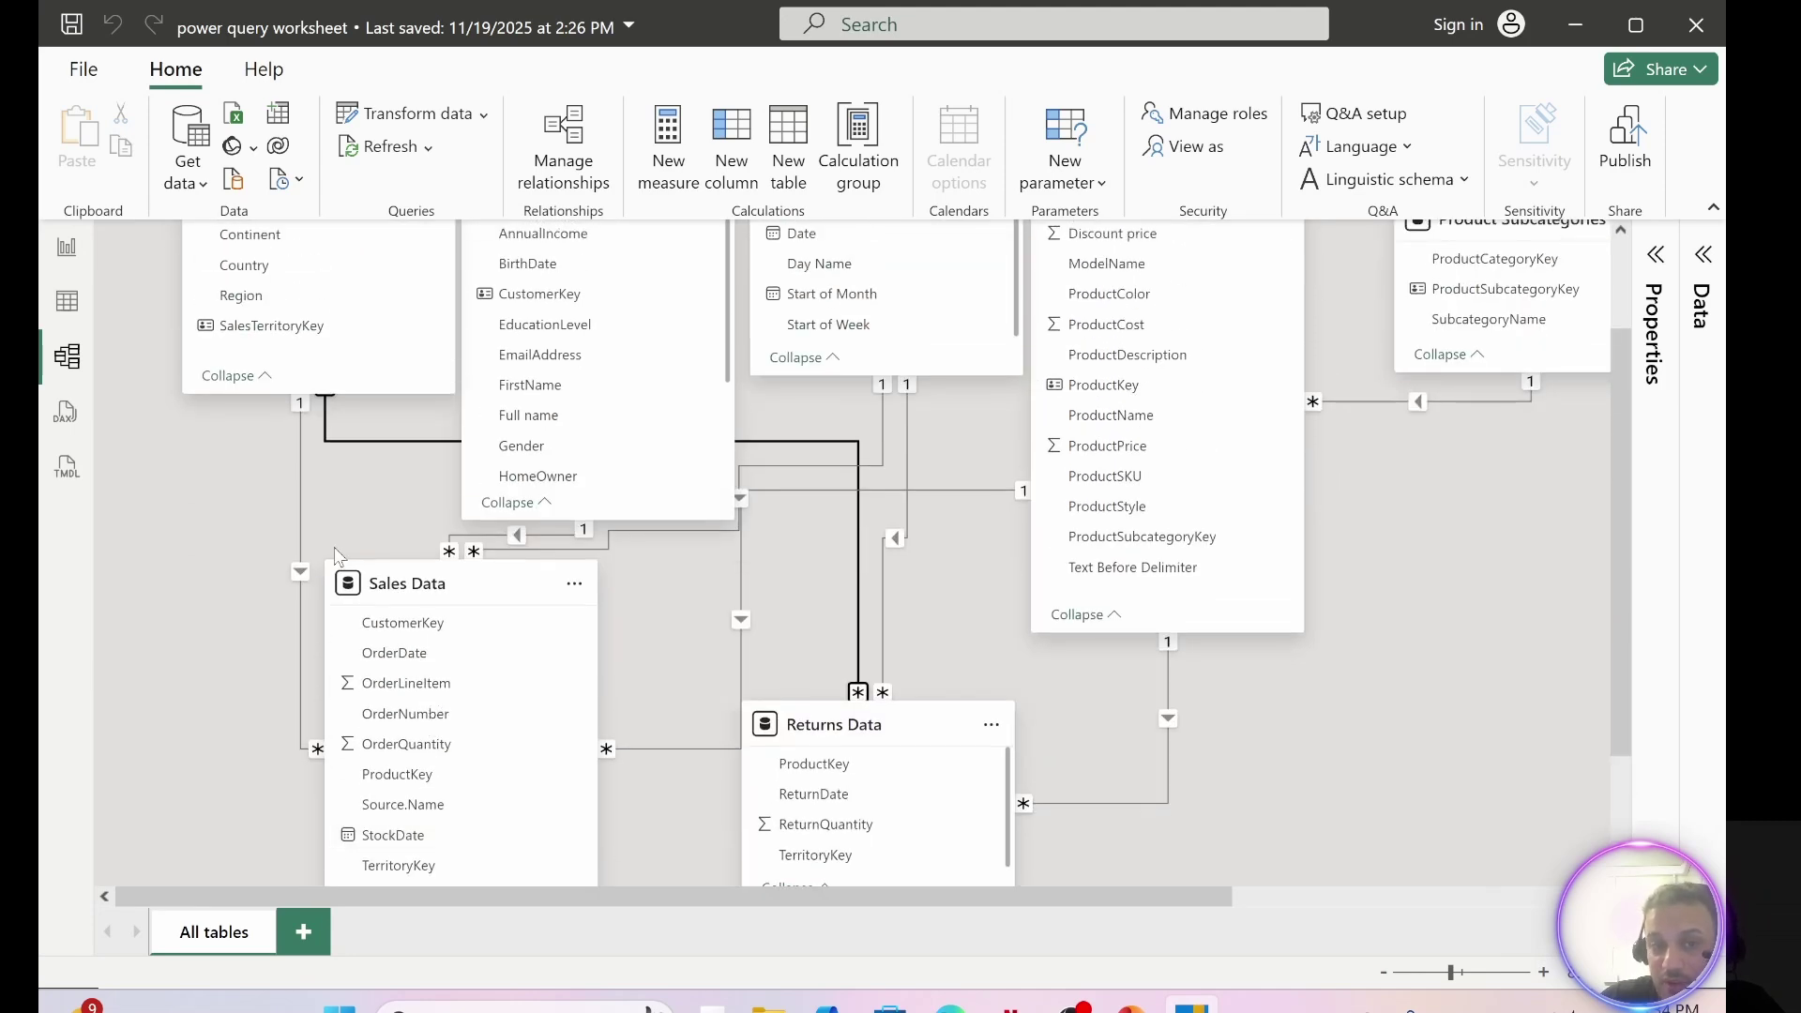
scroll(375, 645, "up", 2)
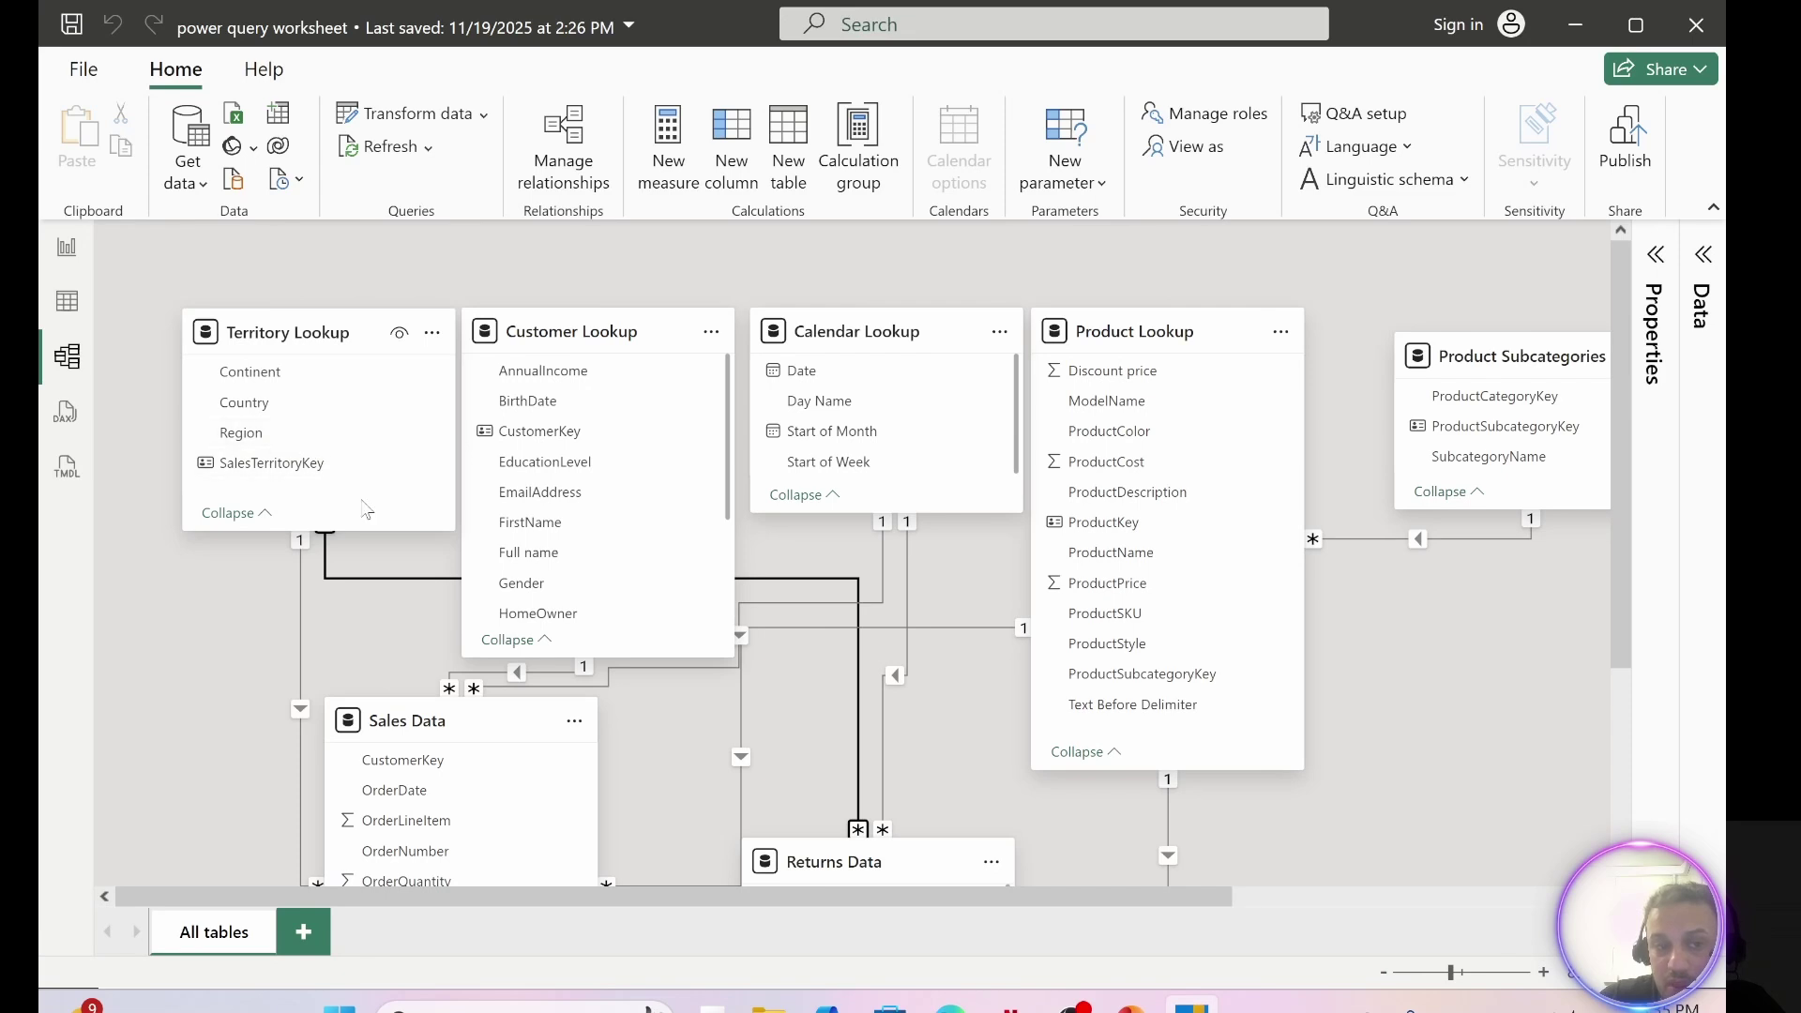
scroll(294, 481, "down", 3)
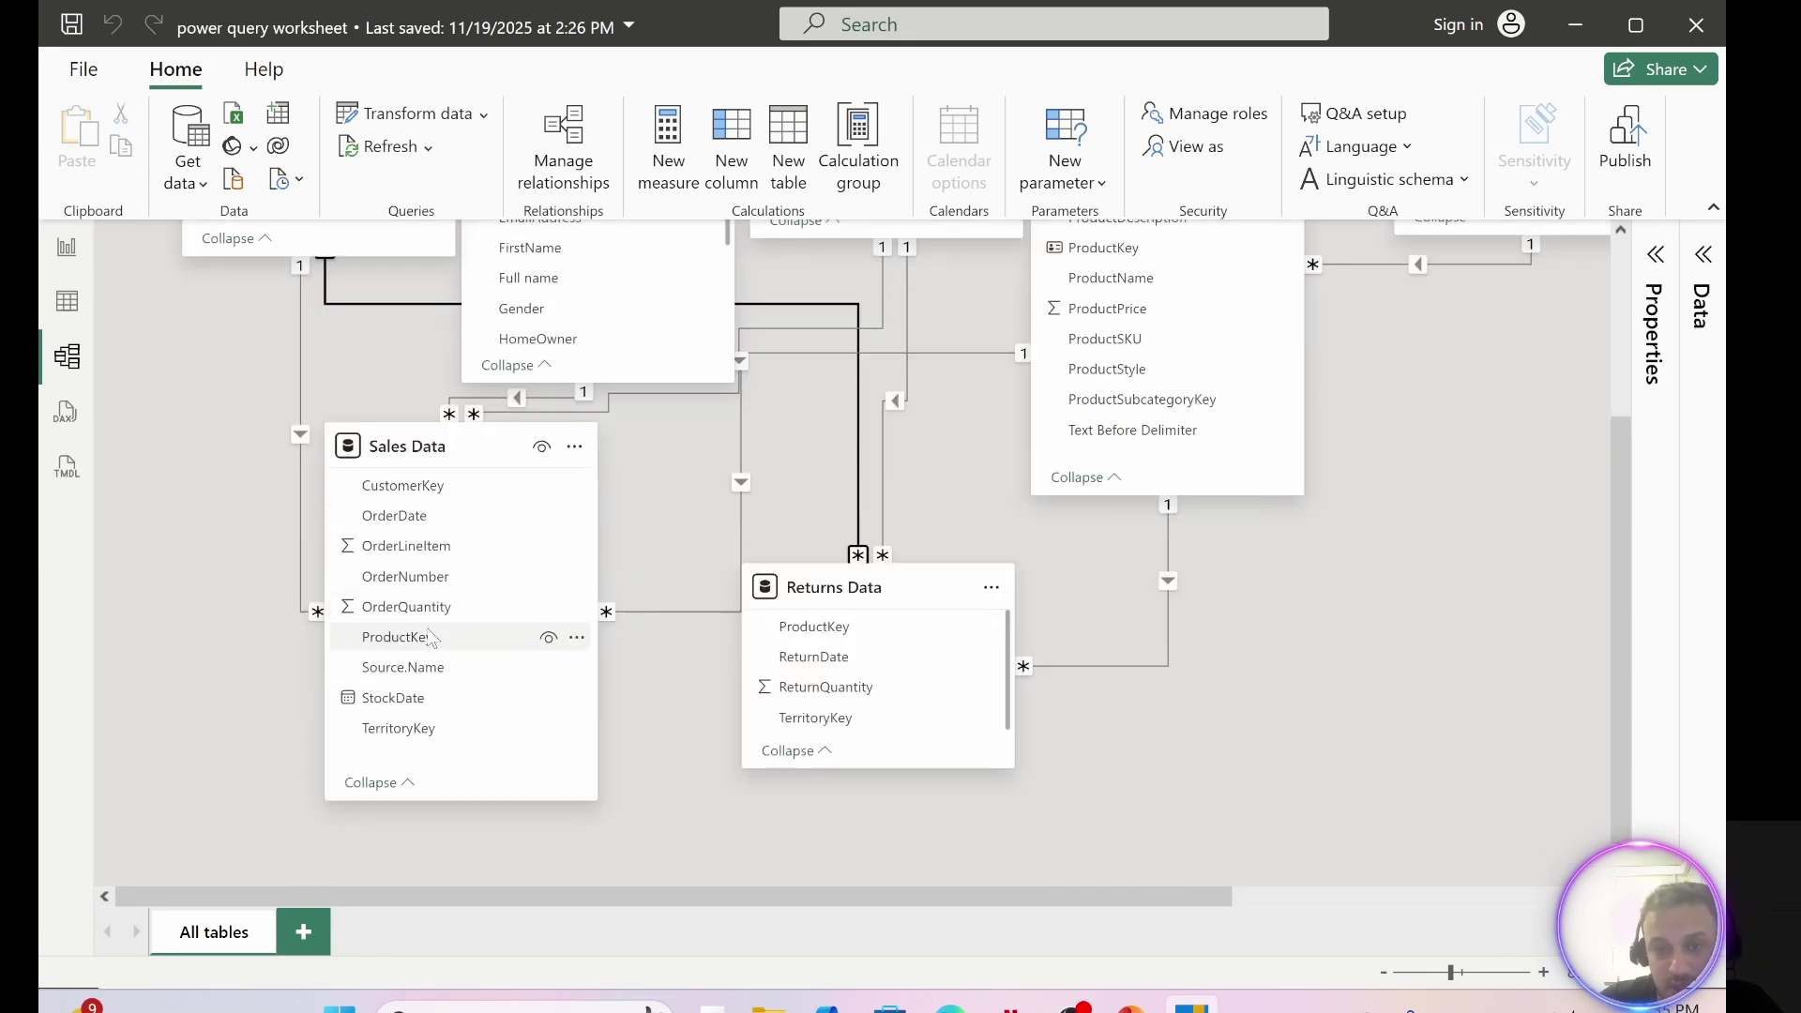
scroll(430, 638, "up", 2)
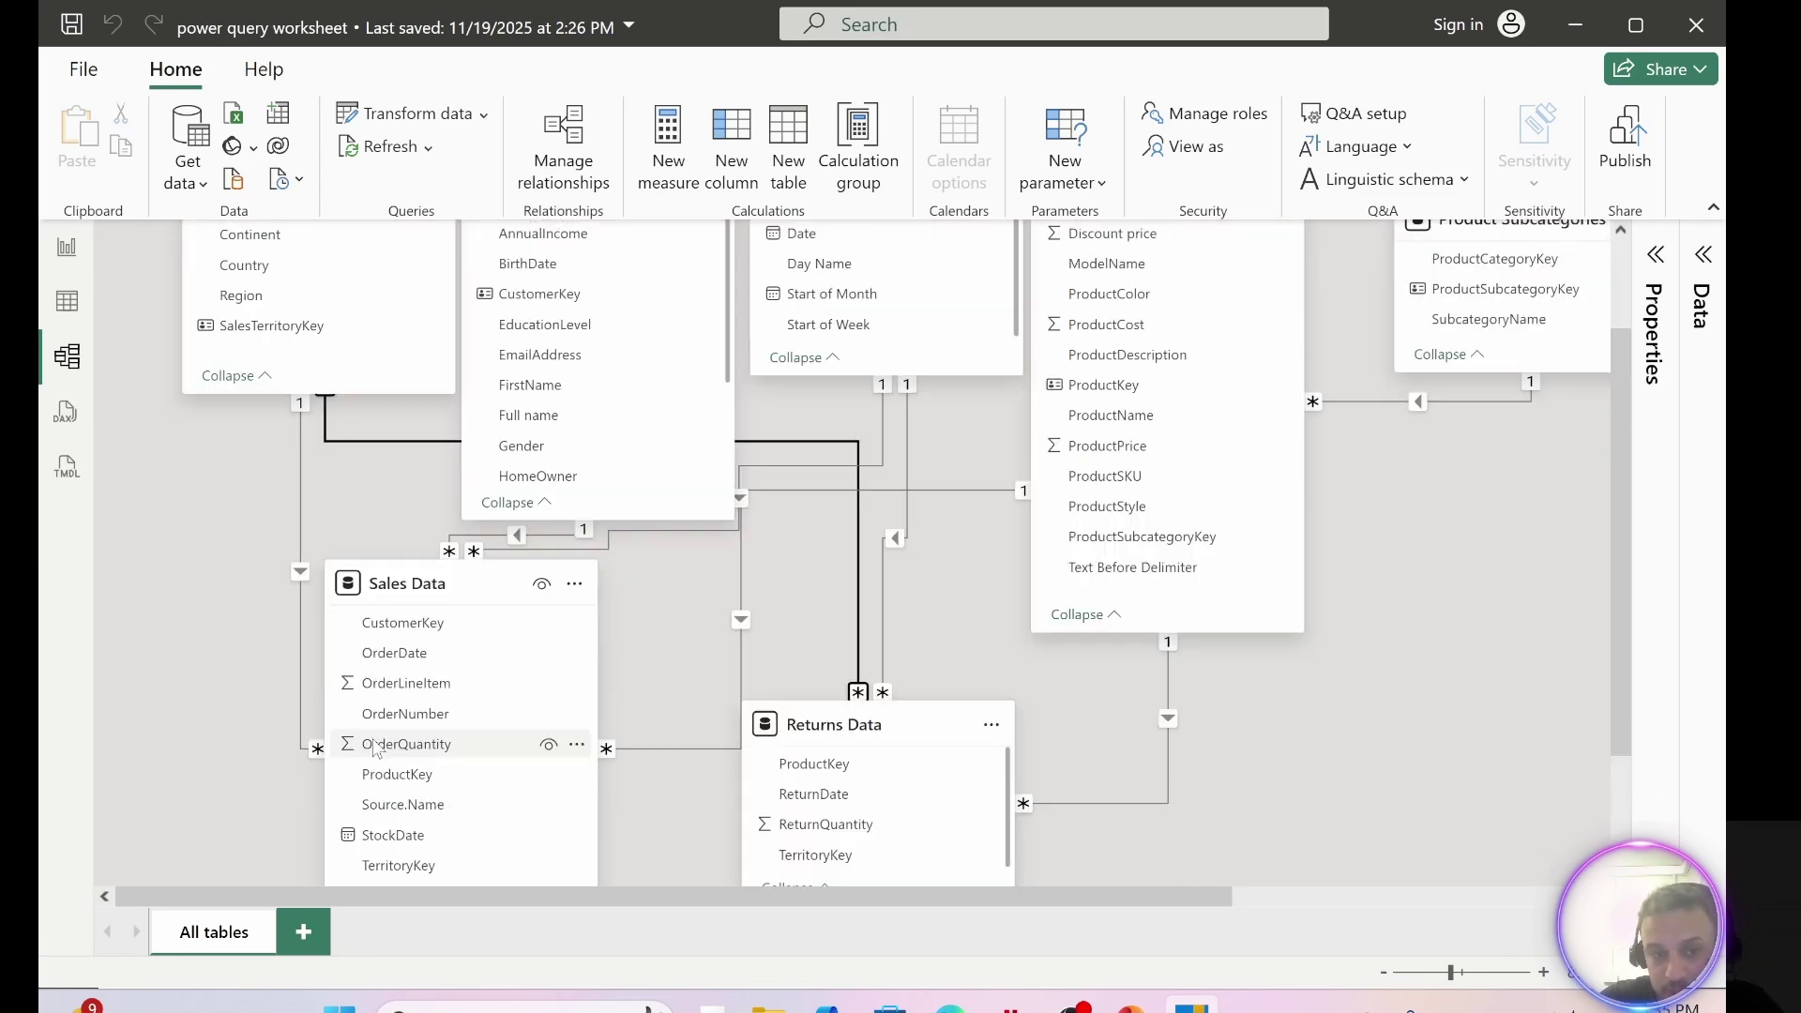
- Set the cross-filter direction of the relationship between Sales Data and Territory Lookup to Both and save it
left_click(300, 506)
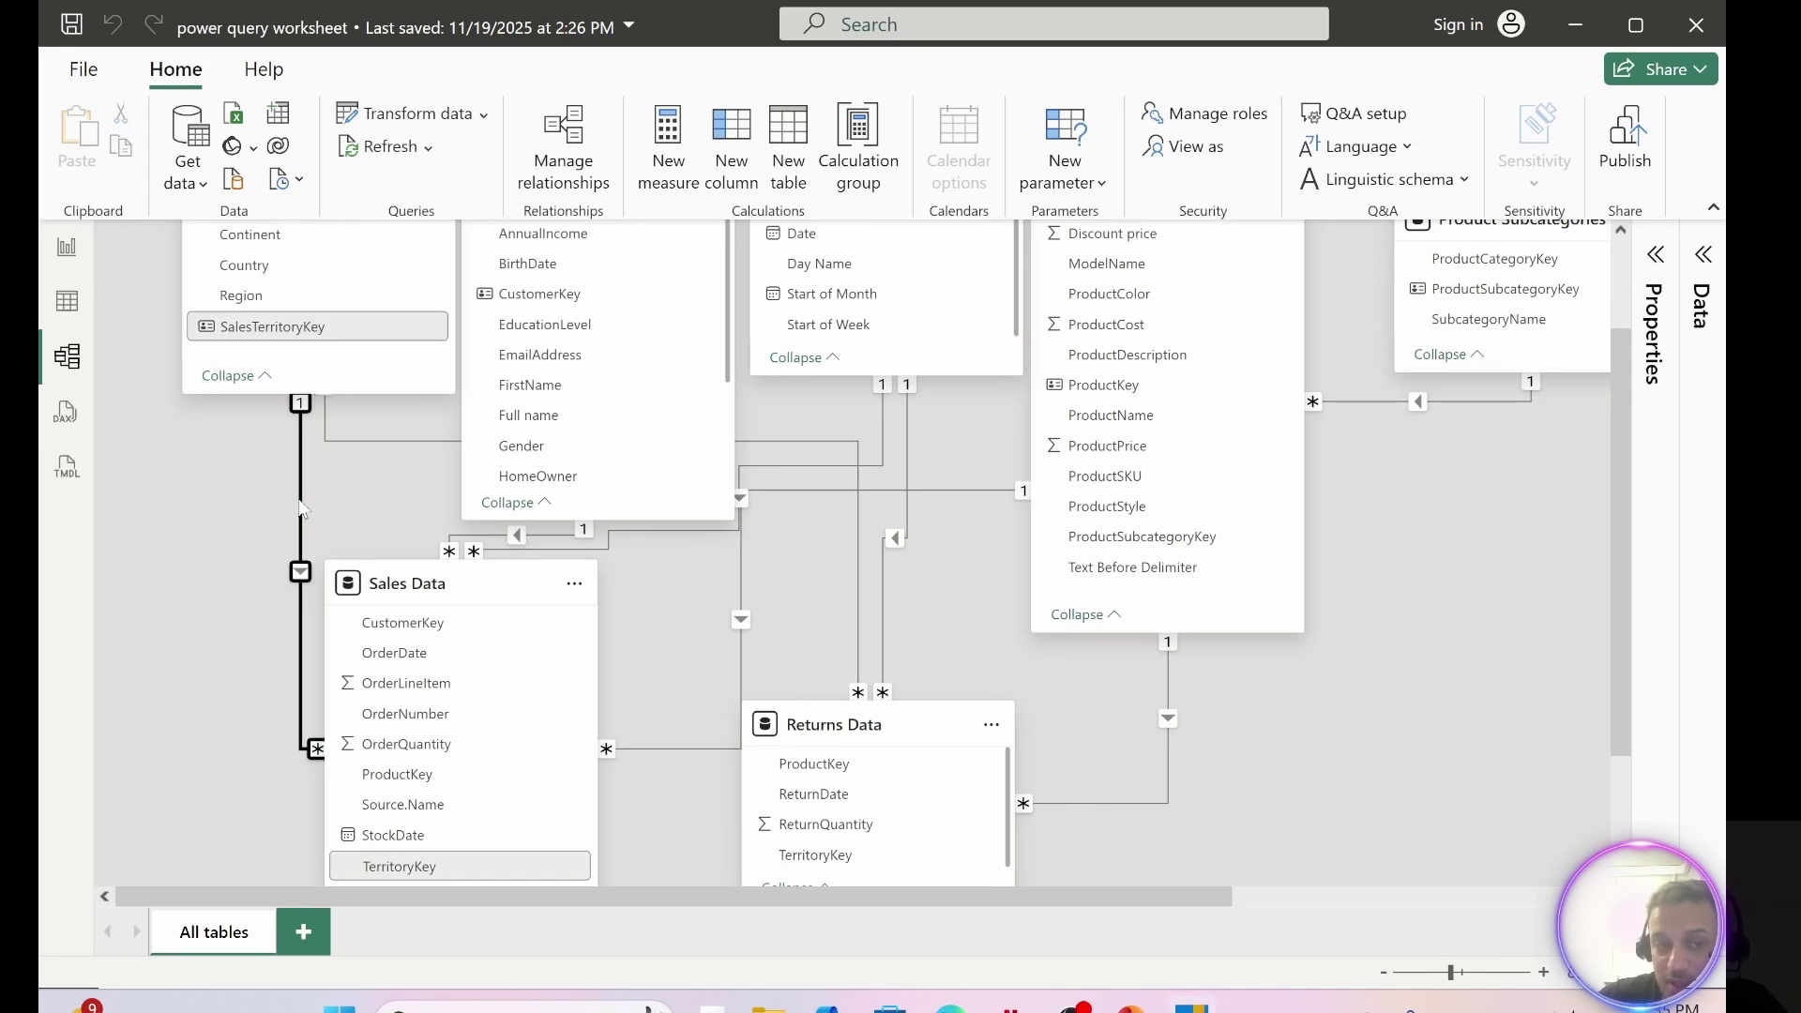
double_click(300, 507)
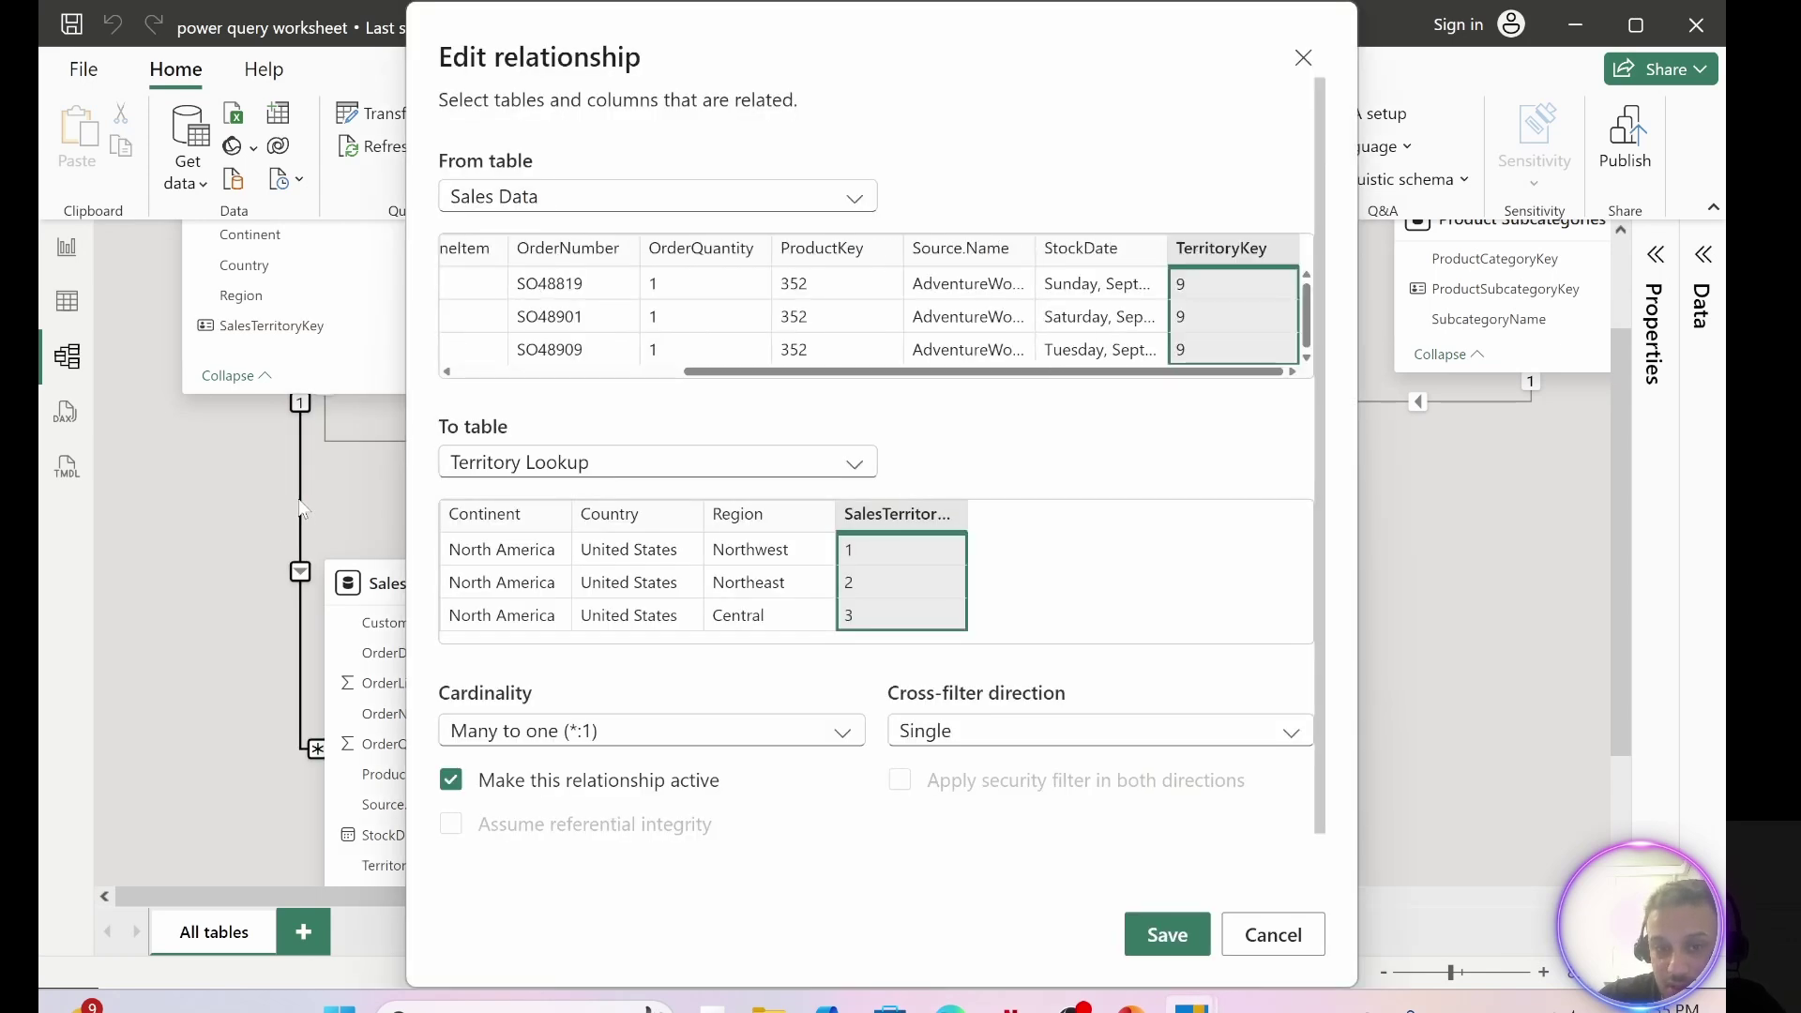
left_click(996, 746)
left_click(961, 802)
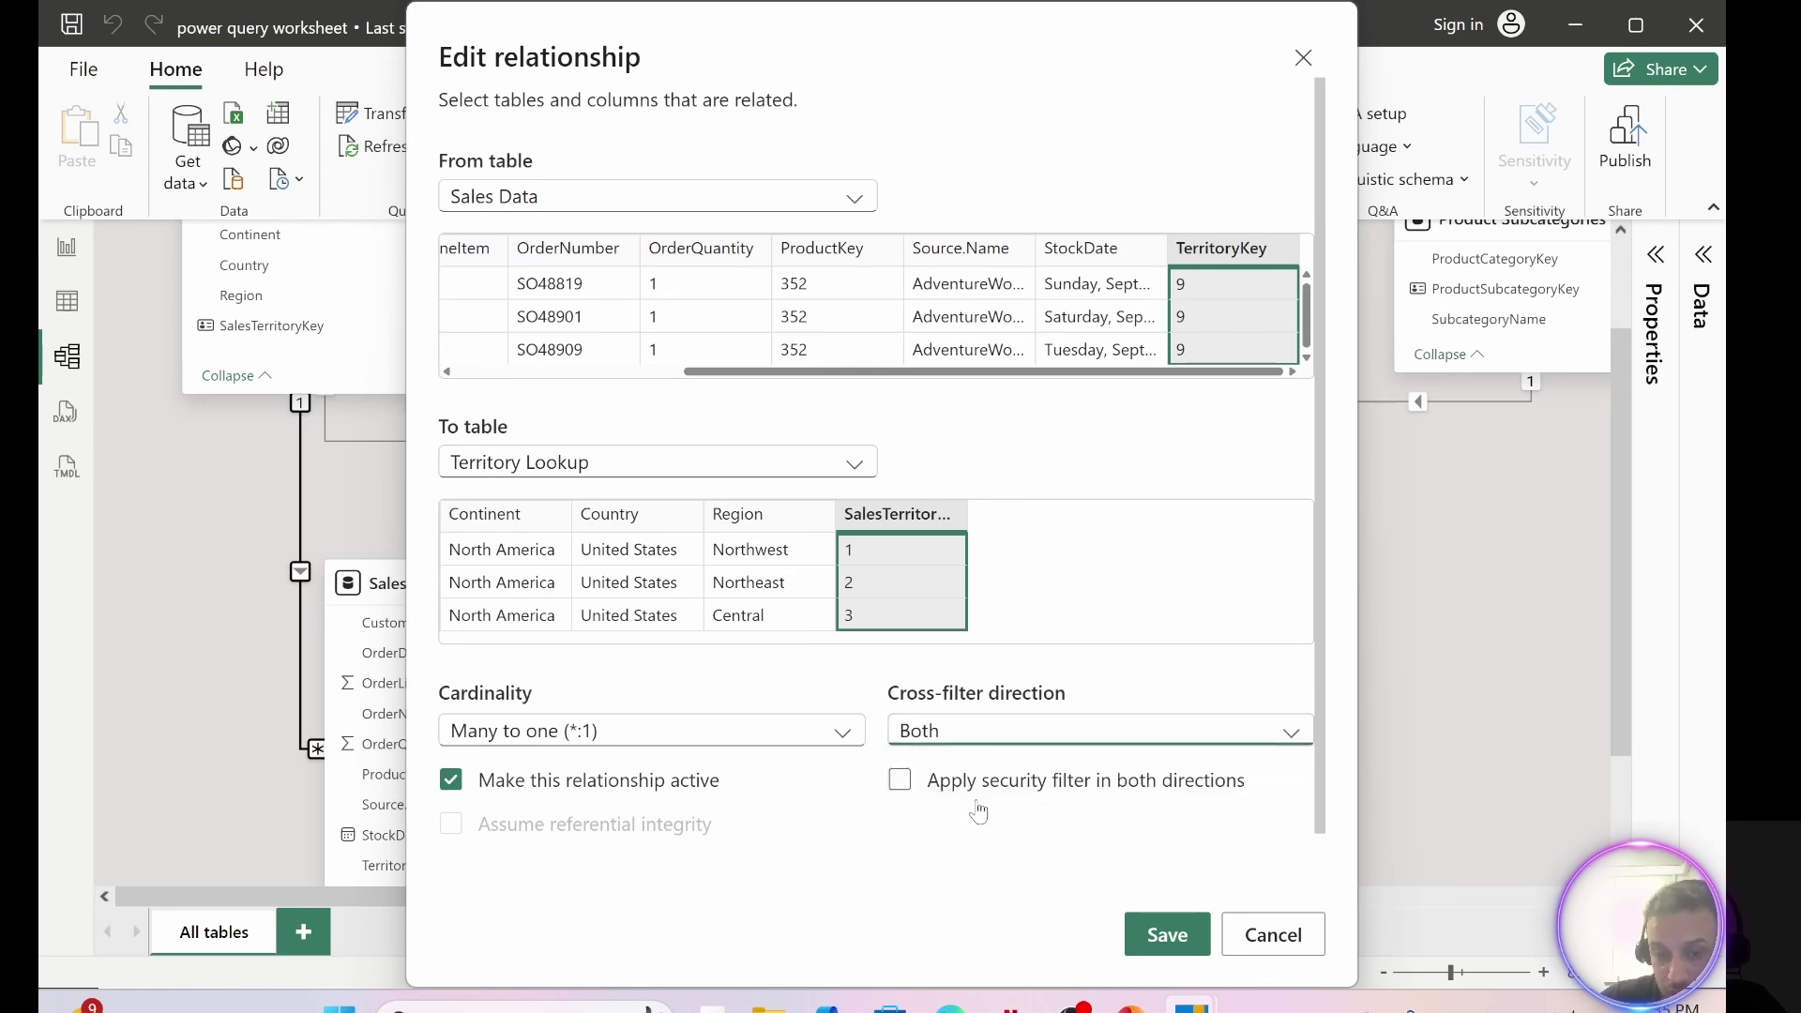
left_click(1163, 935)
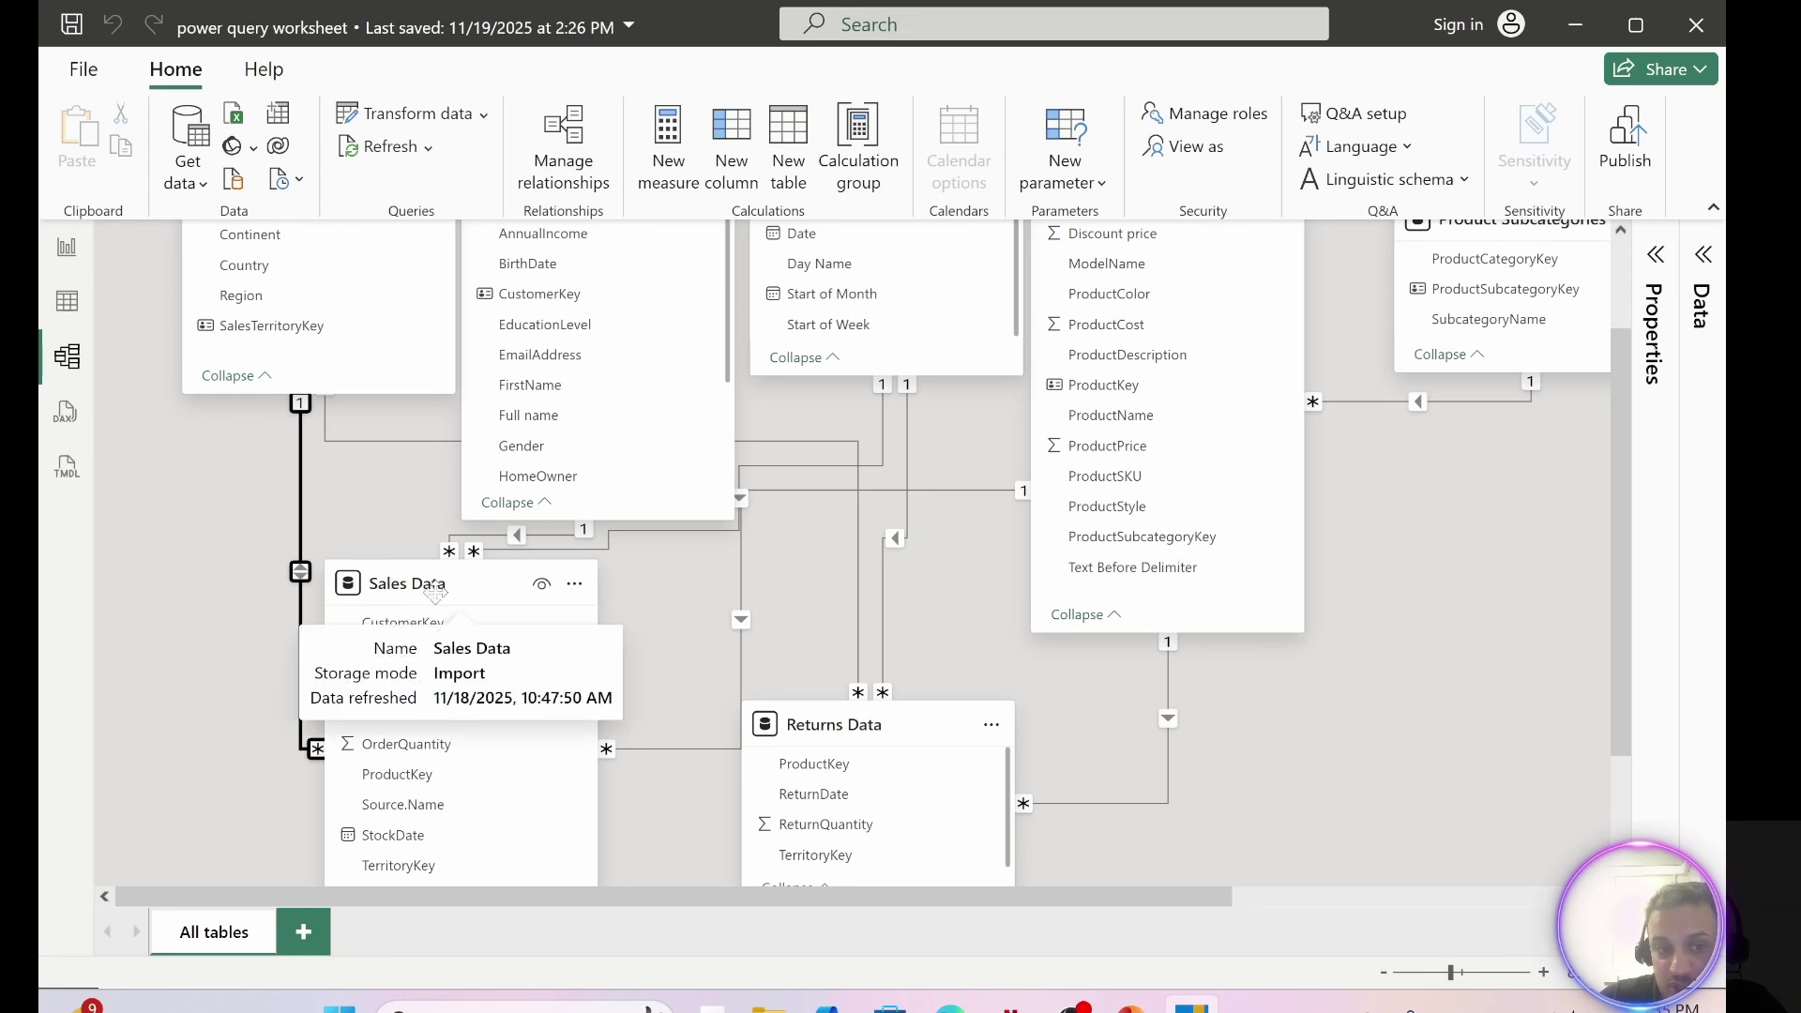
- Replace the matrix row field with TerritoryKey from Sales Data and compare the order and return quantities per territory
scroll(434, 591, "up", 2)
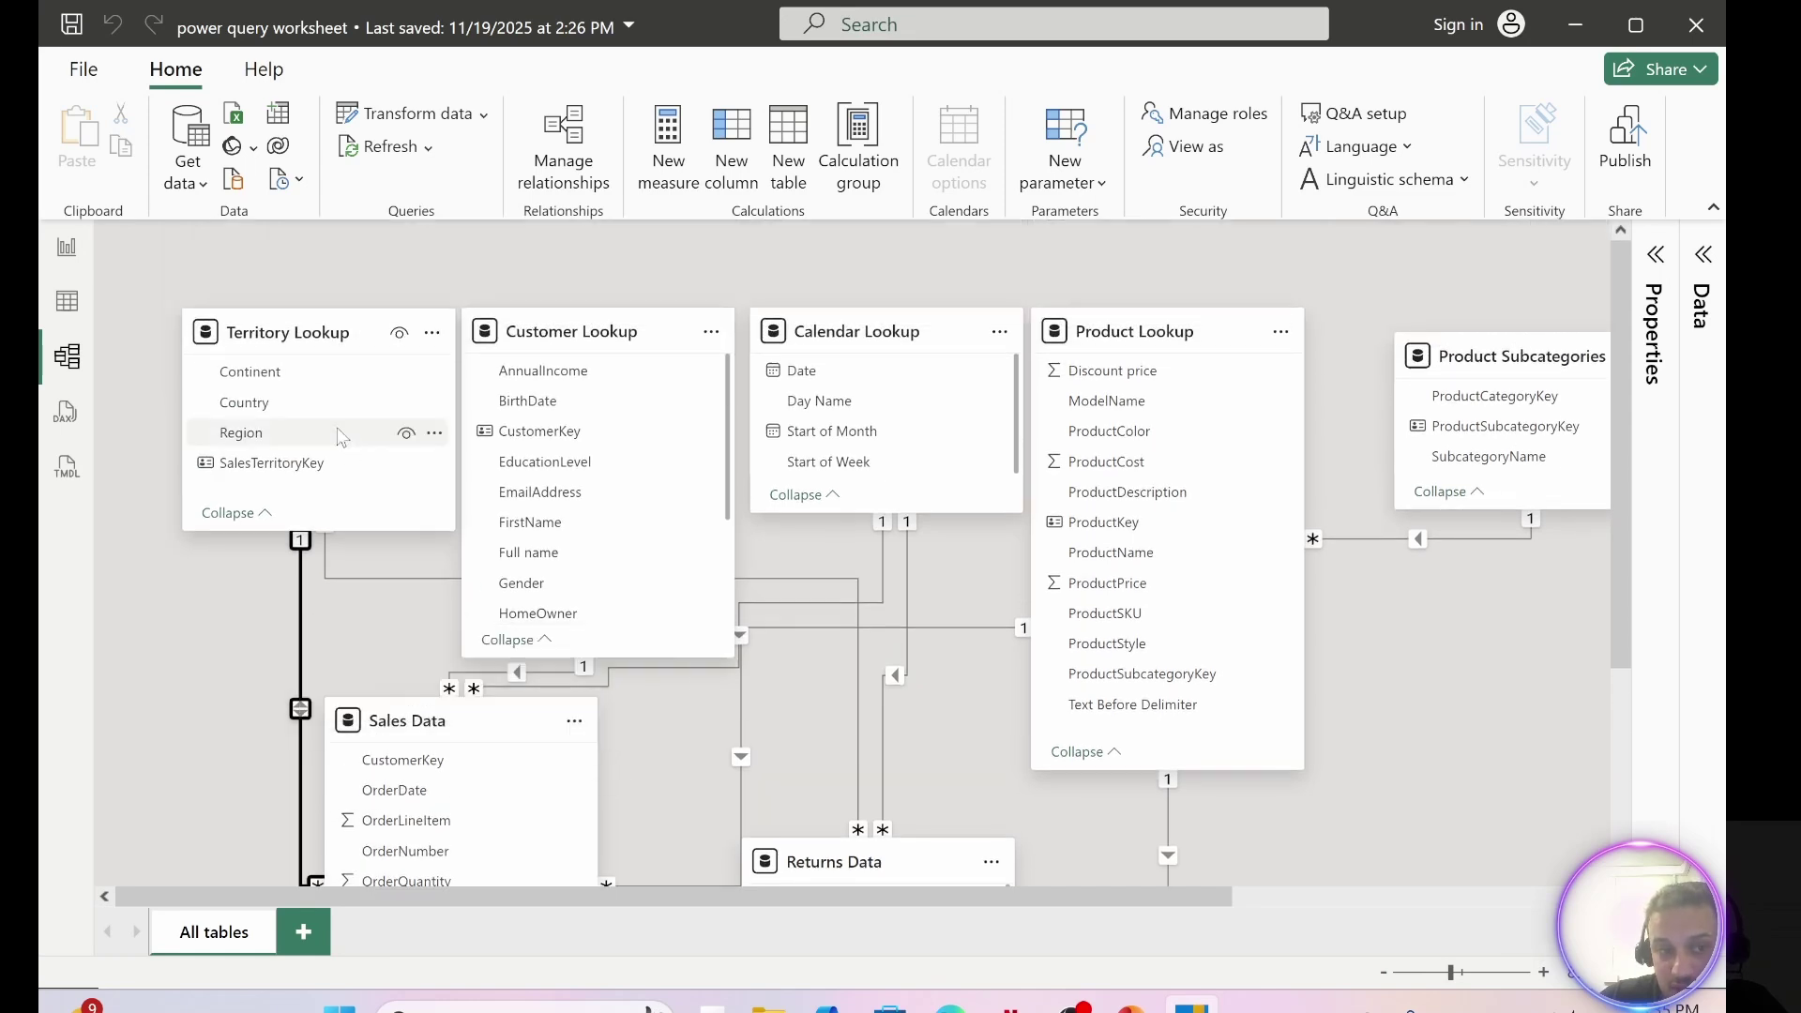
left_click(75, 249)
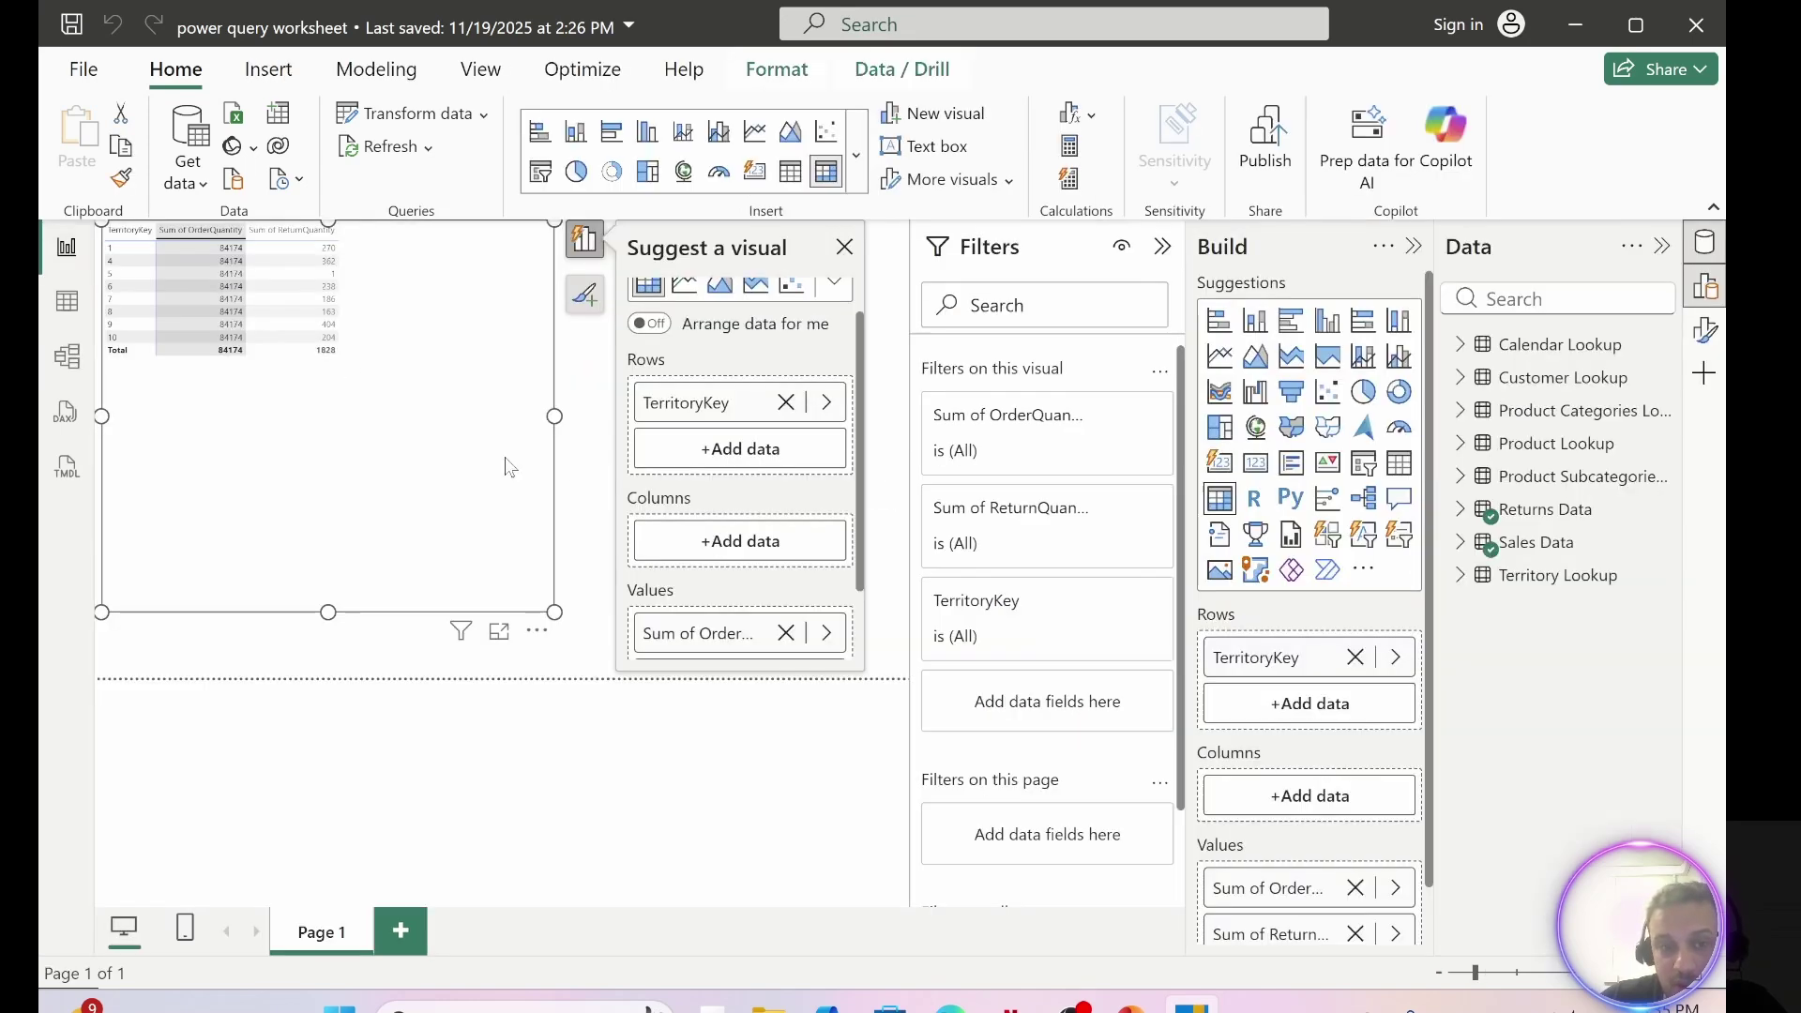
left_click(786, 402)
left_click(738, 405)
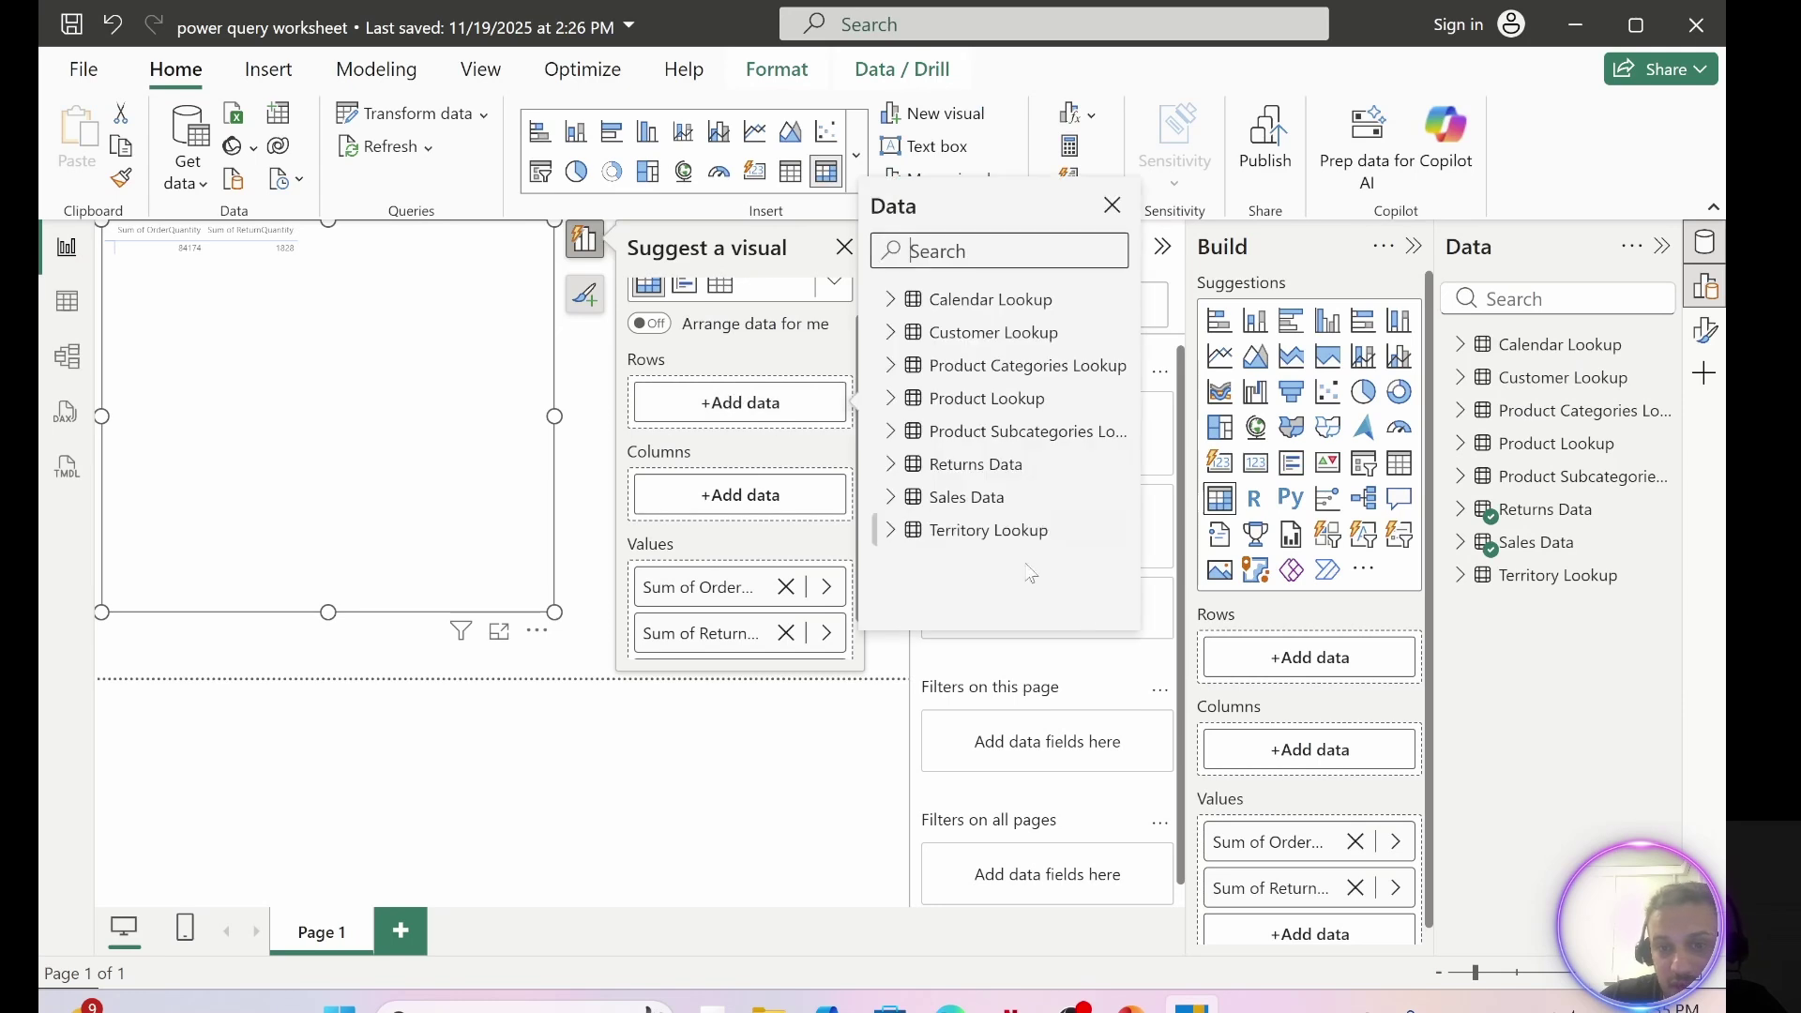
left_click(891, 498)
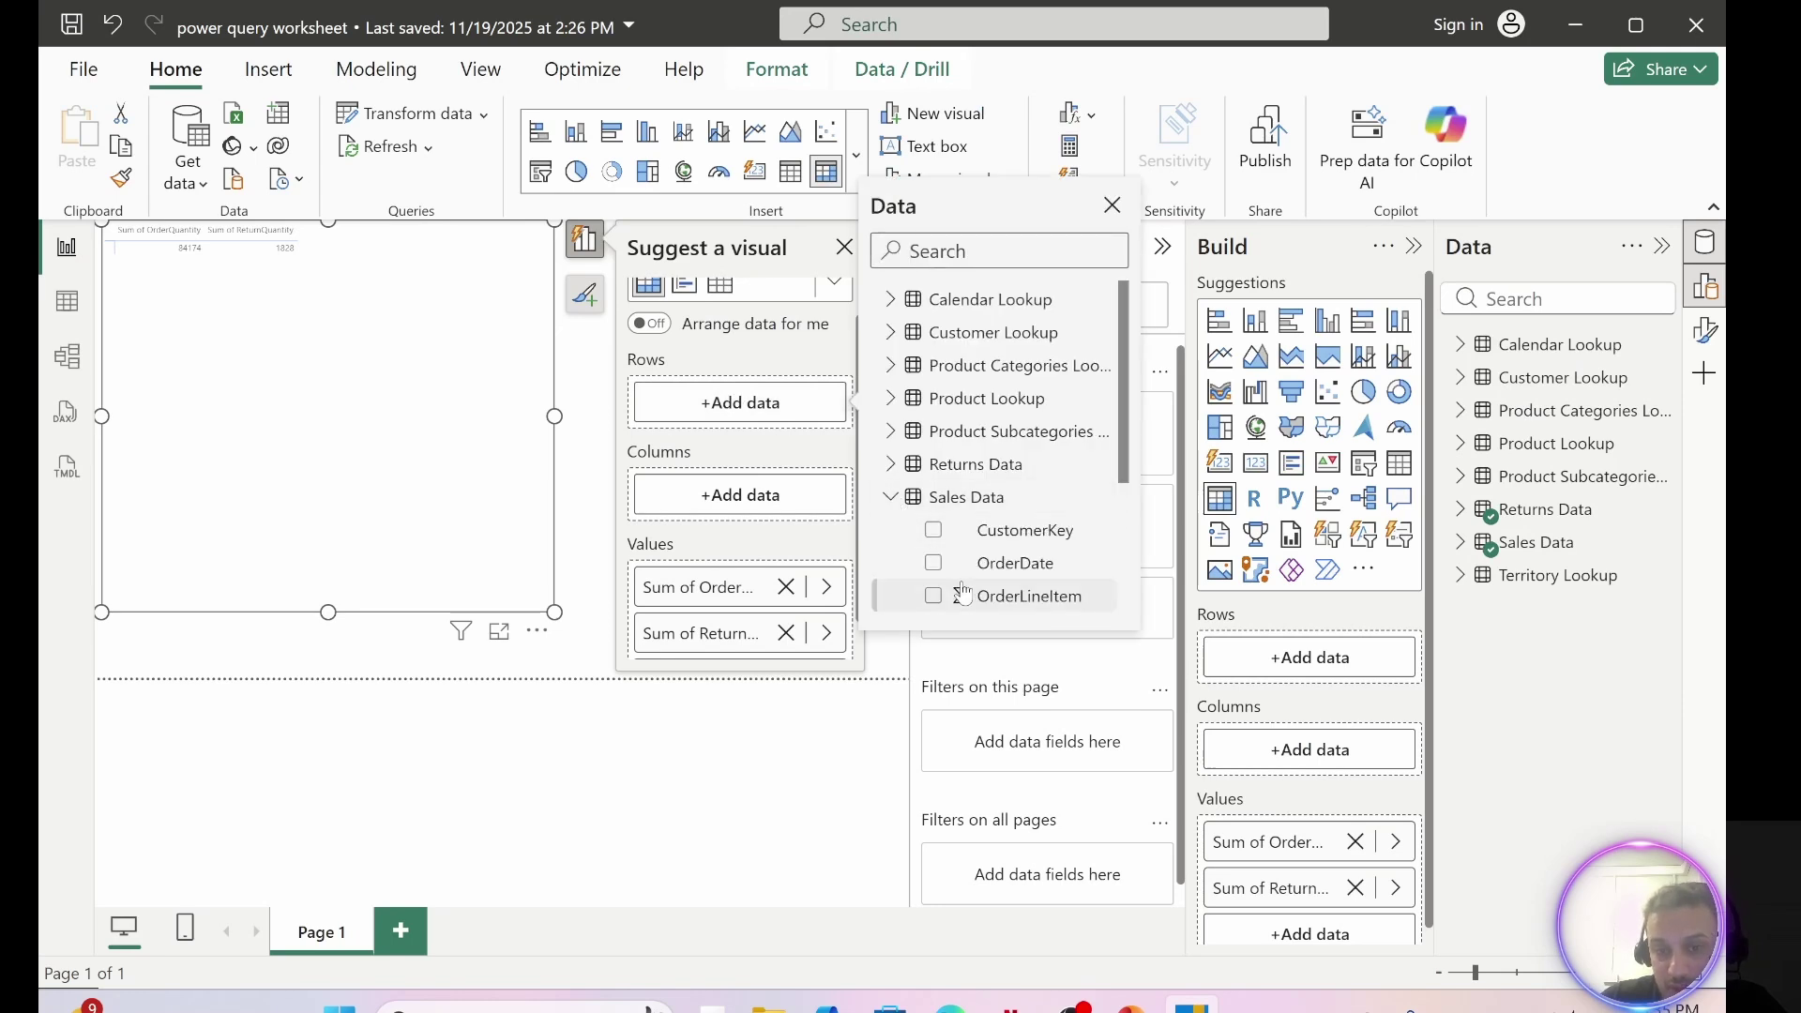
scroll(966, 586, "down", 5)
left_click(933, 568)
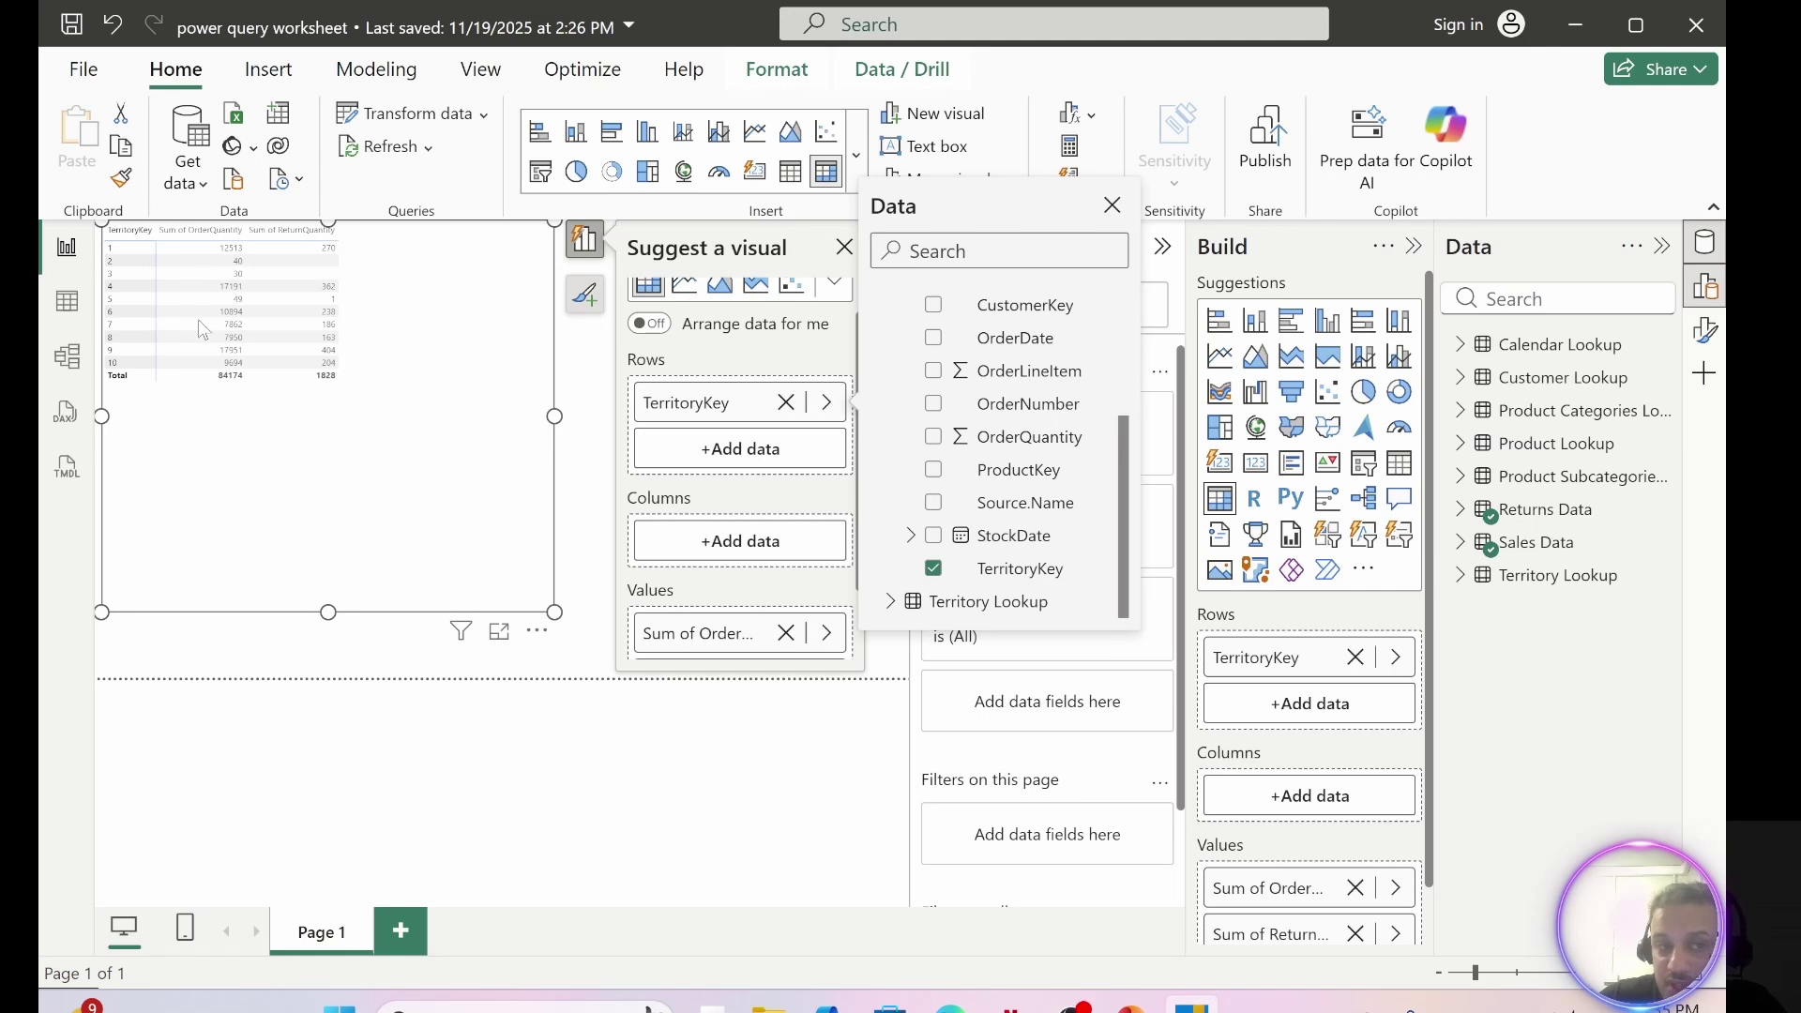
left_click(344, 271)
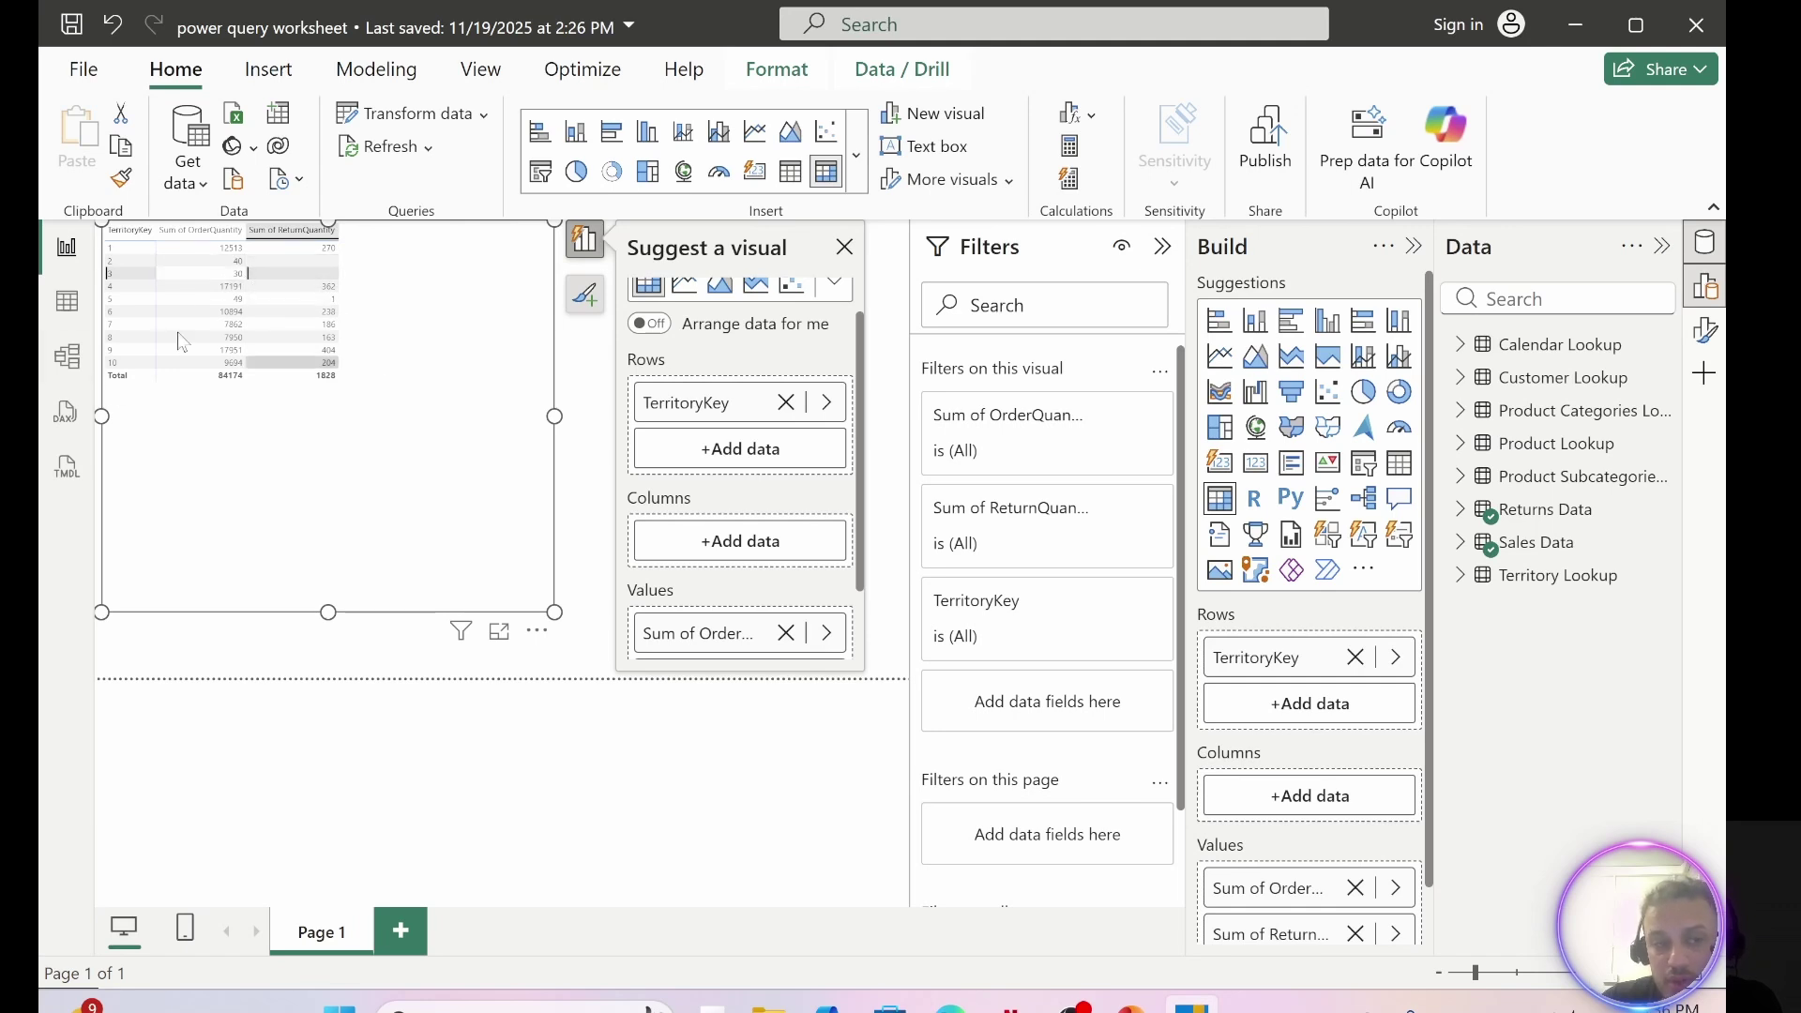
- Set the cross-filter direction of the relationship between Sales Data and Territory Lookup to Single and save it
left_click(66, 356)
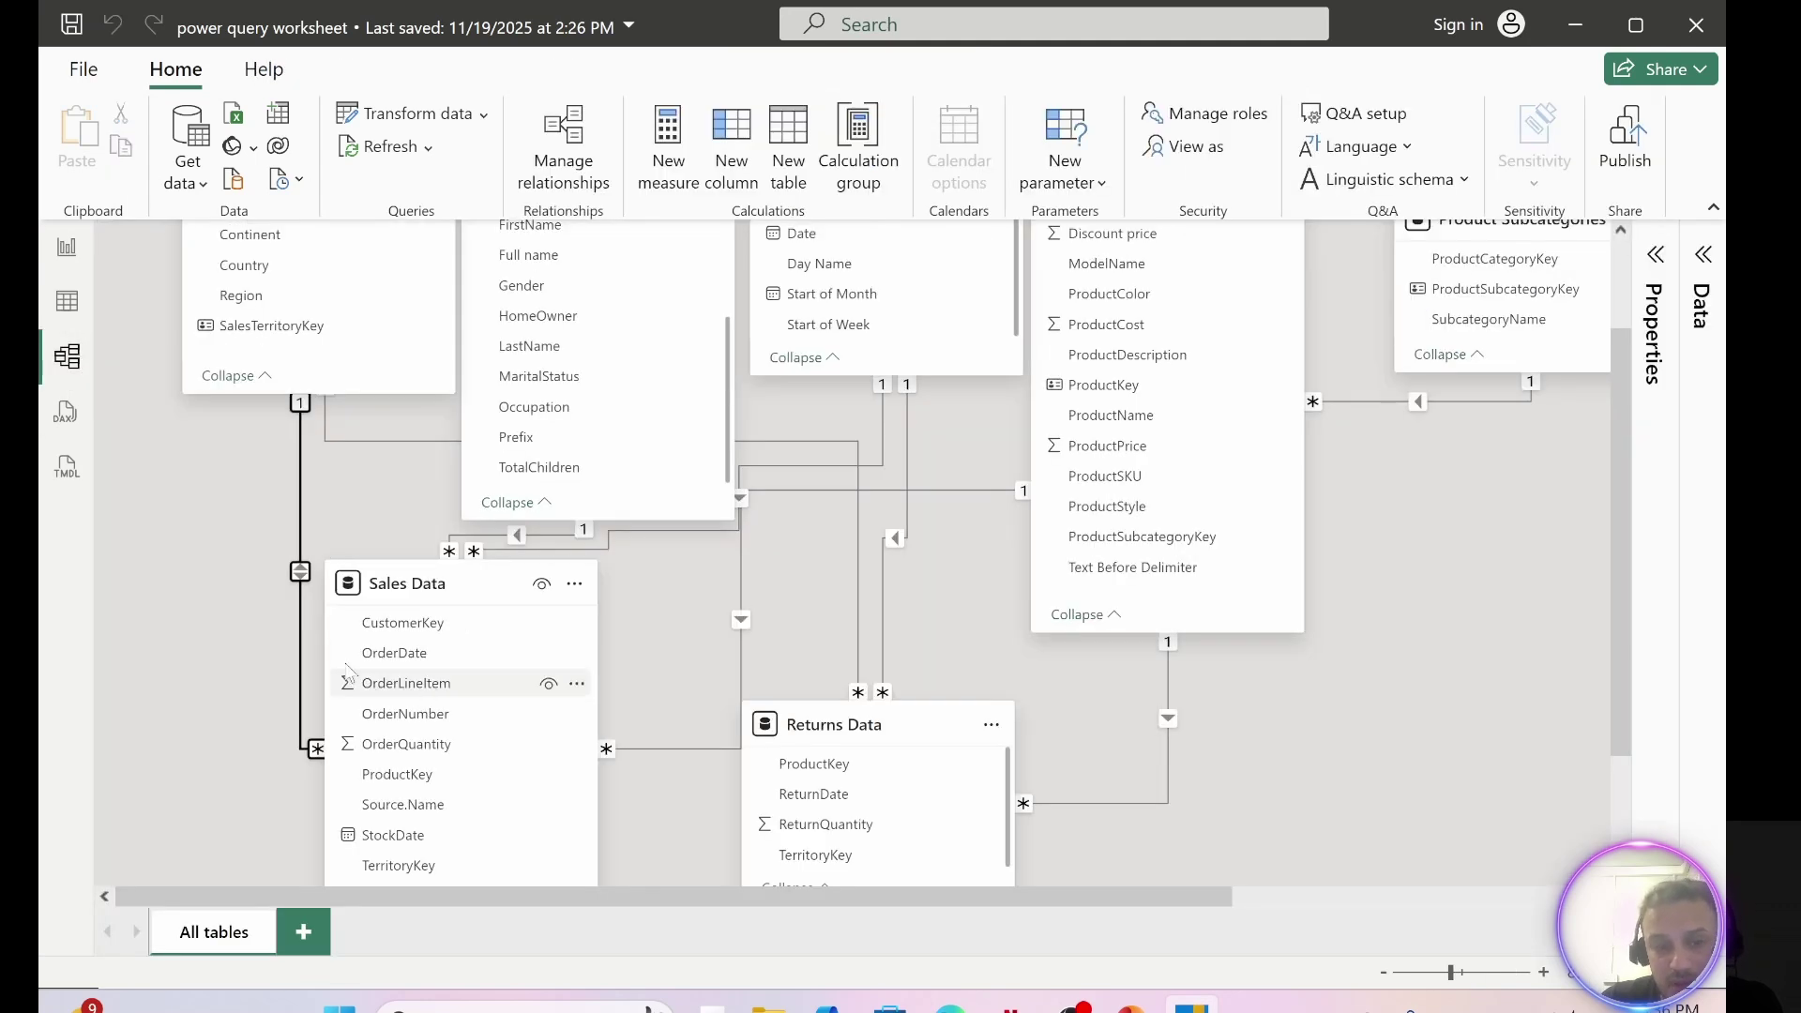
double_click(301, 495)
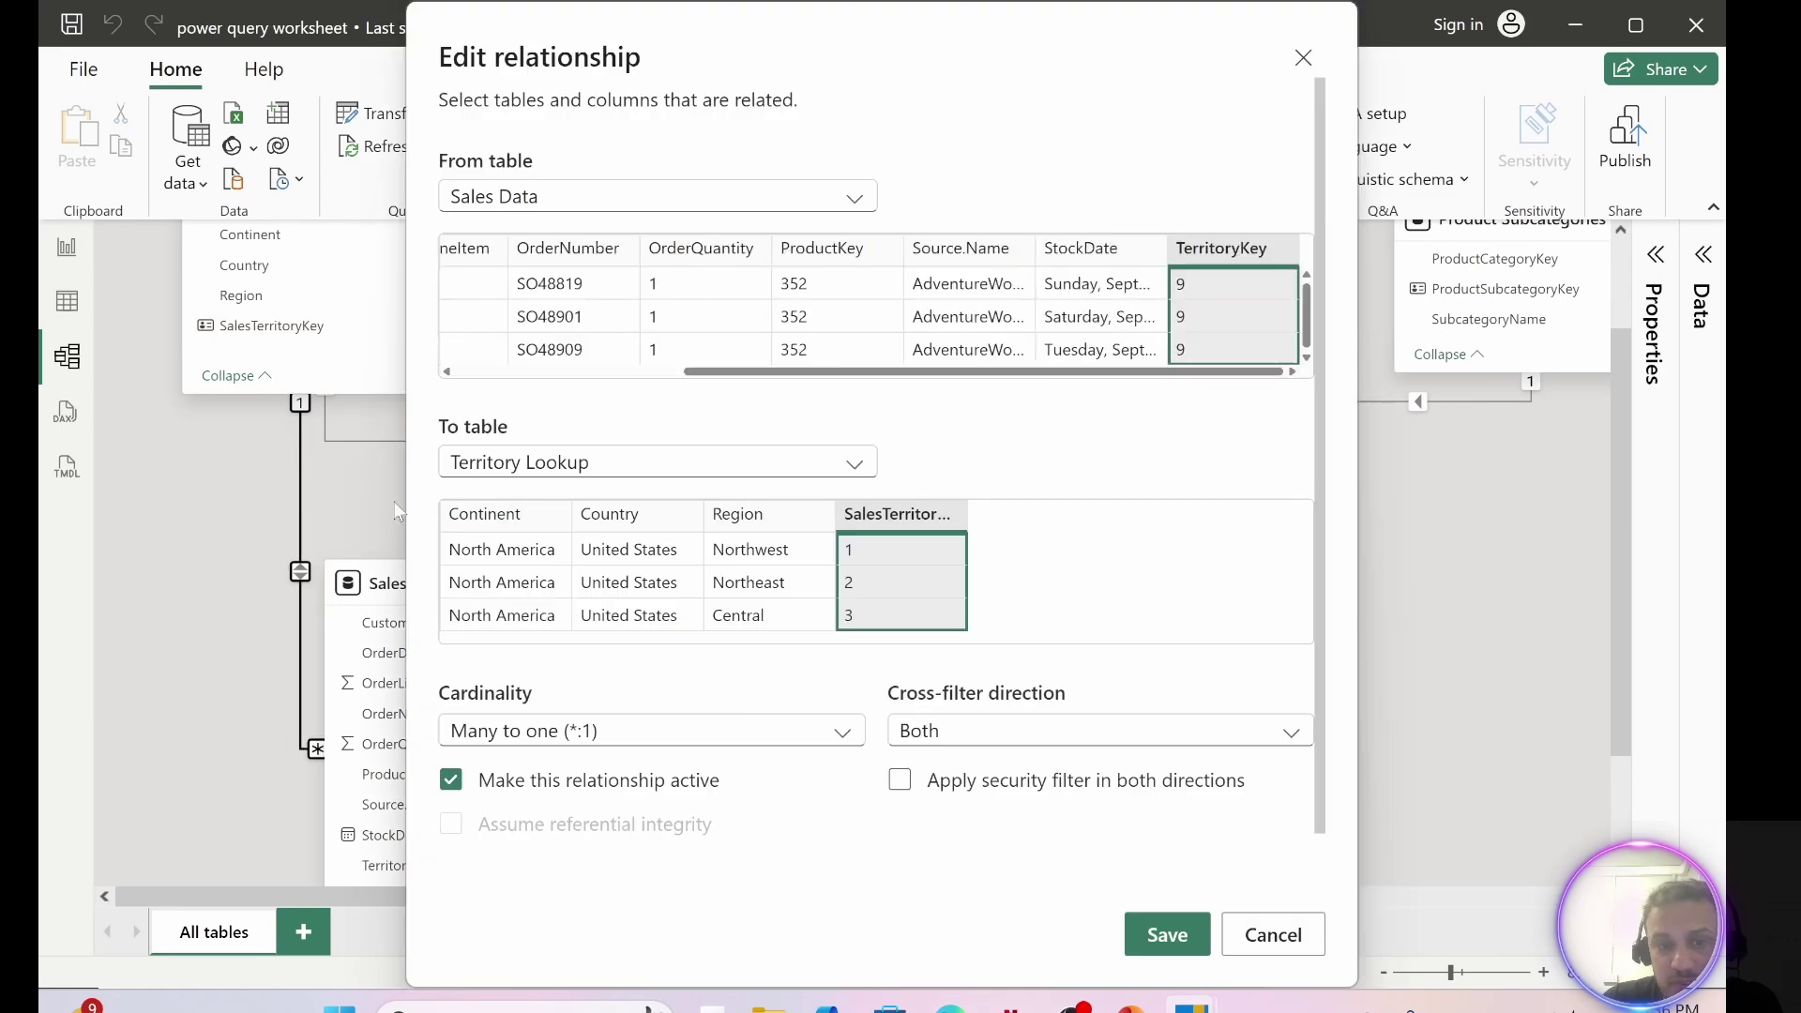
left_click(1135, 741)
left_click(995, 764)
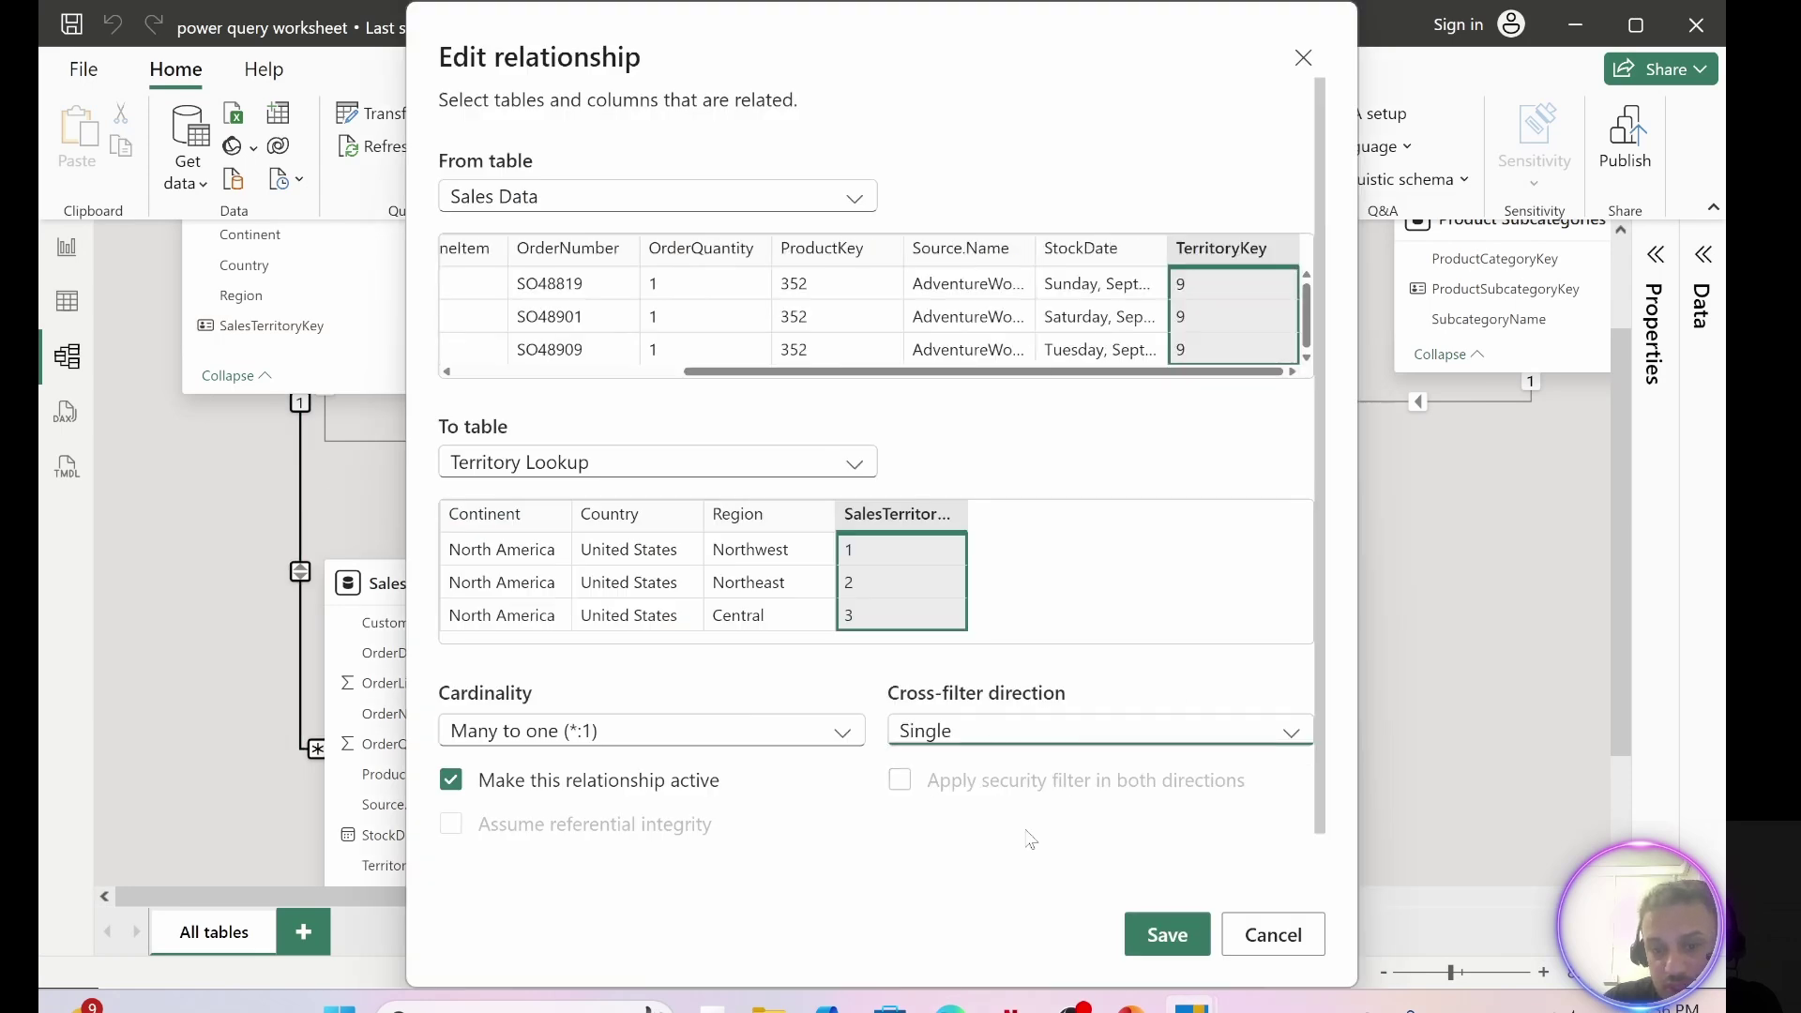
left_click(1159, 955)
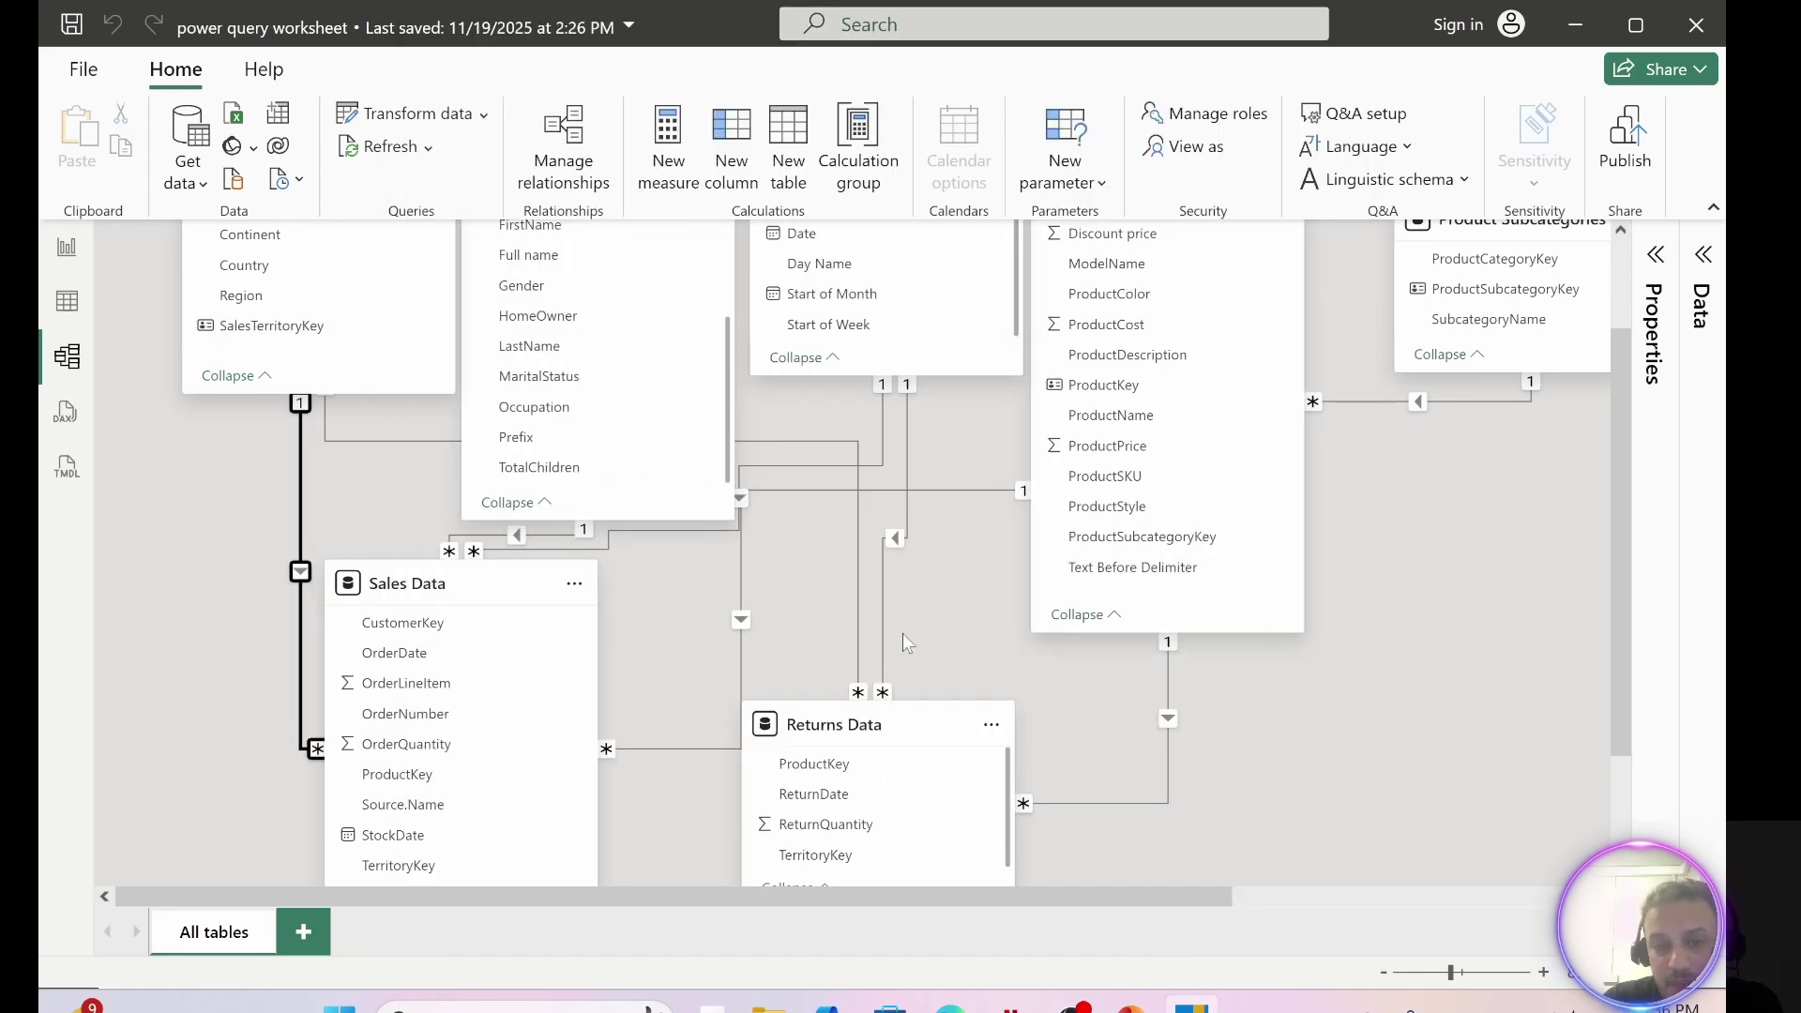
- Set the cross-filter direction of the relationship between Returns Data and Territory Lookup to Both and save it
left_click(857, 617)
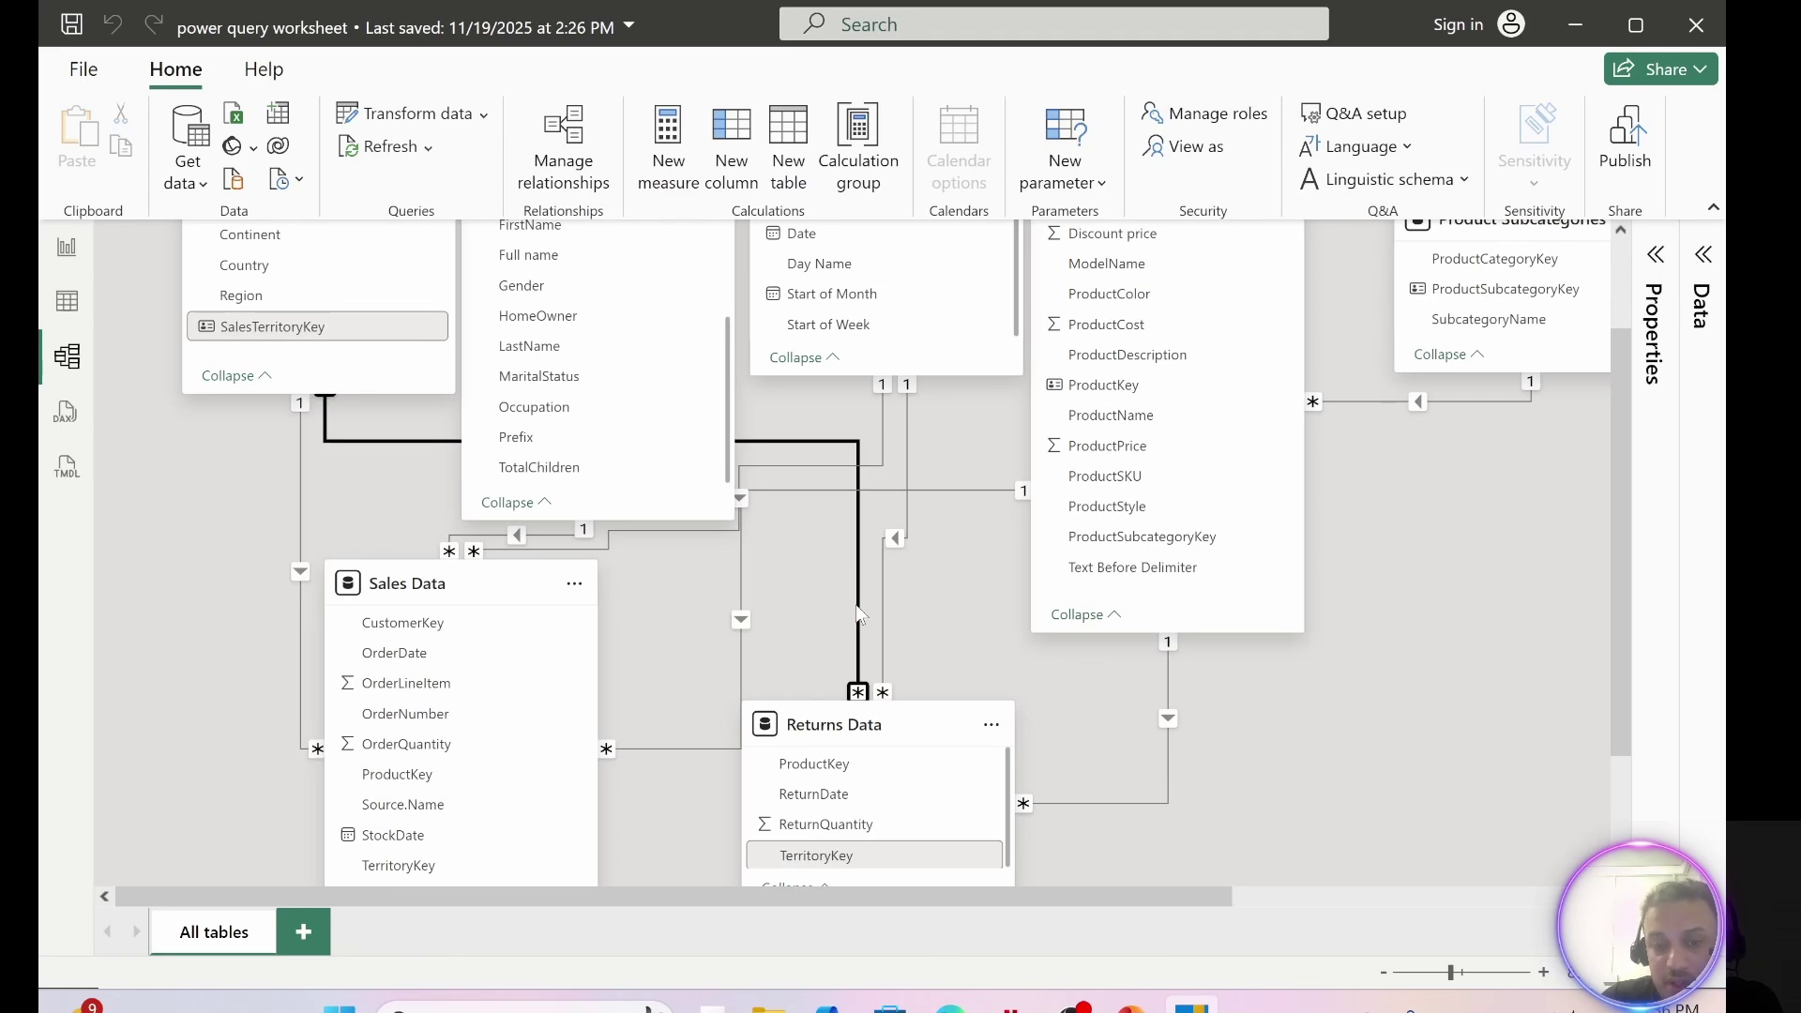
double_click(858, 617)
left_click(952, 812)
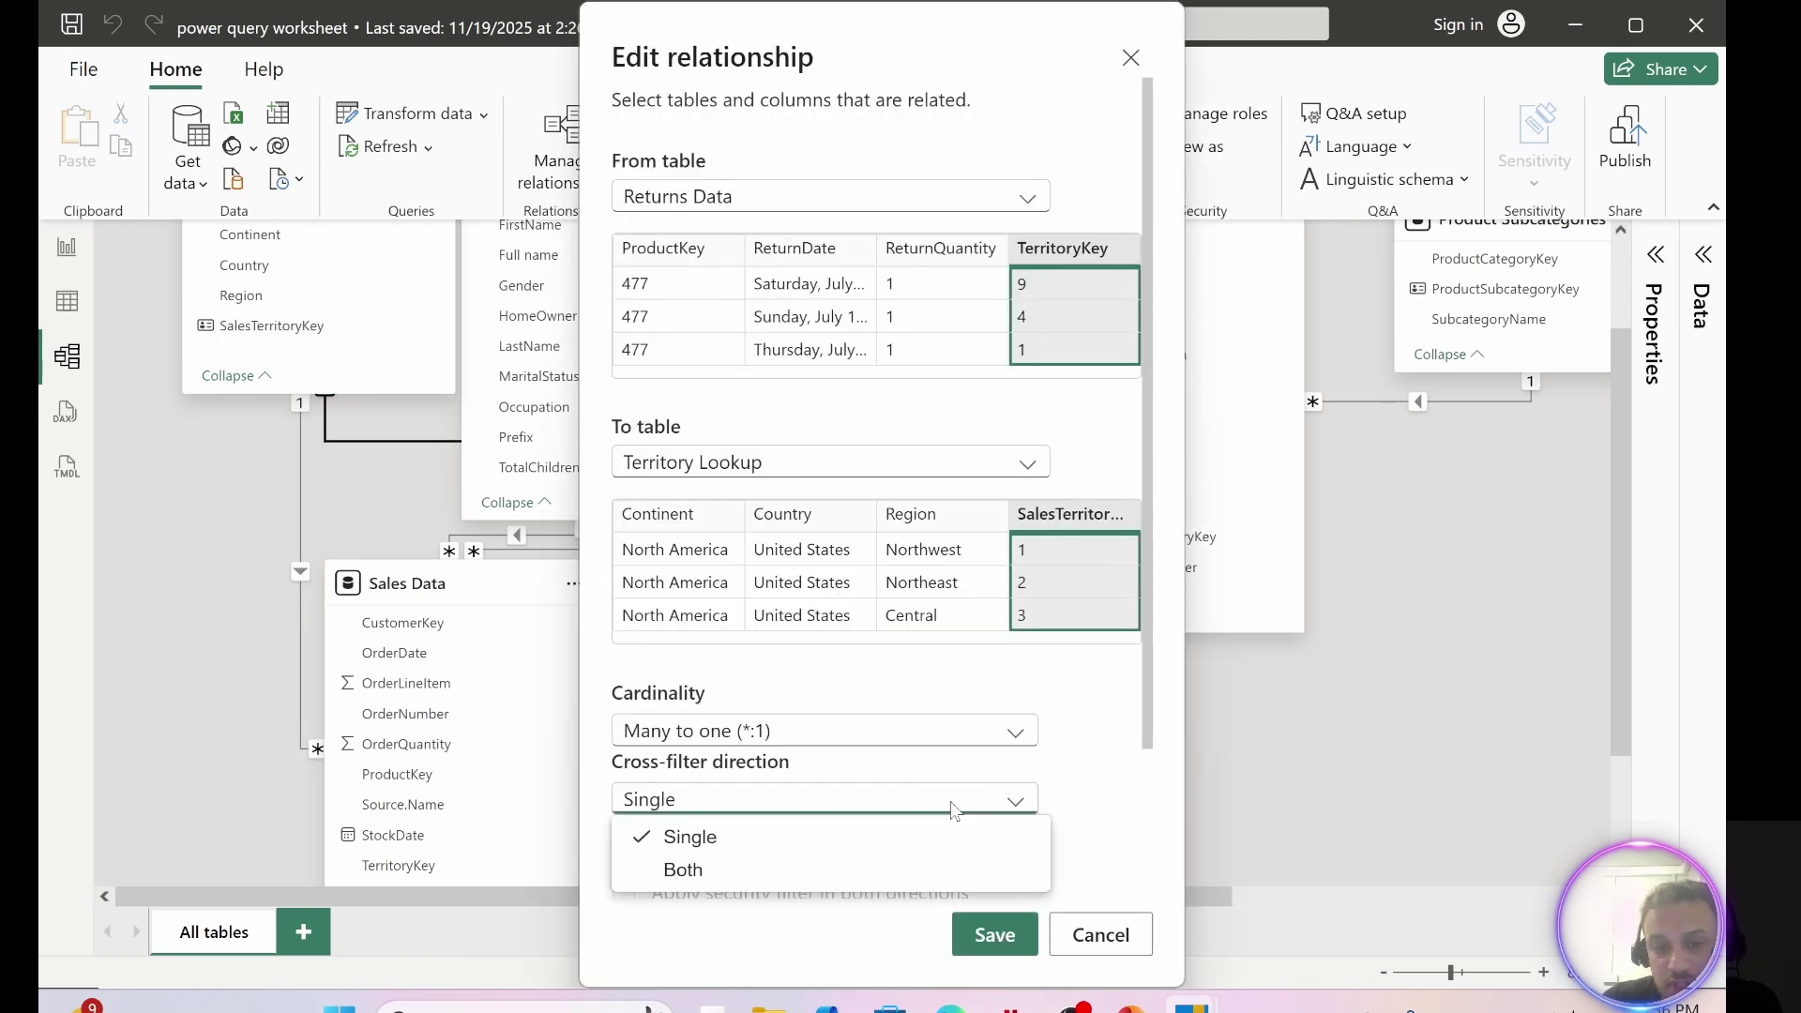
left_click(702, 871)
left_click(983, 935)
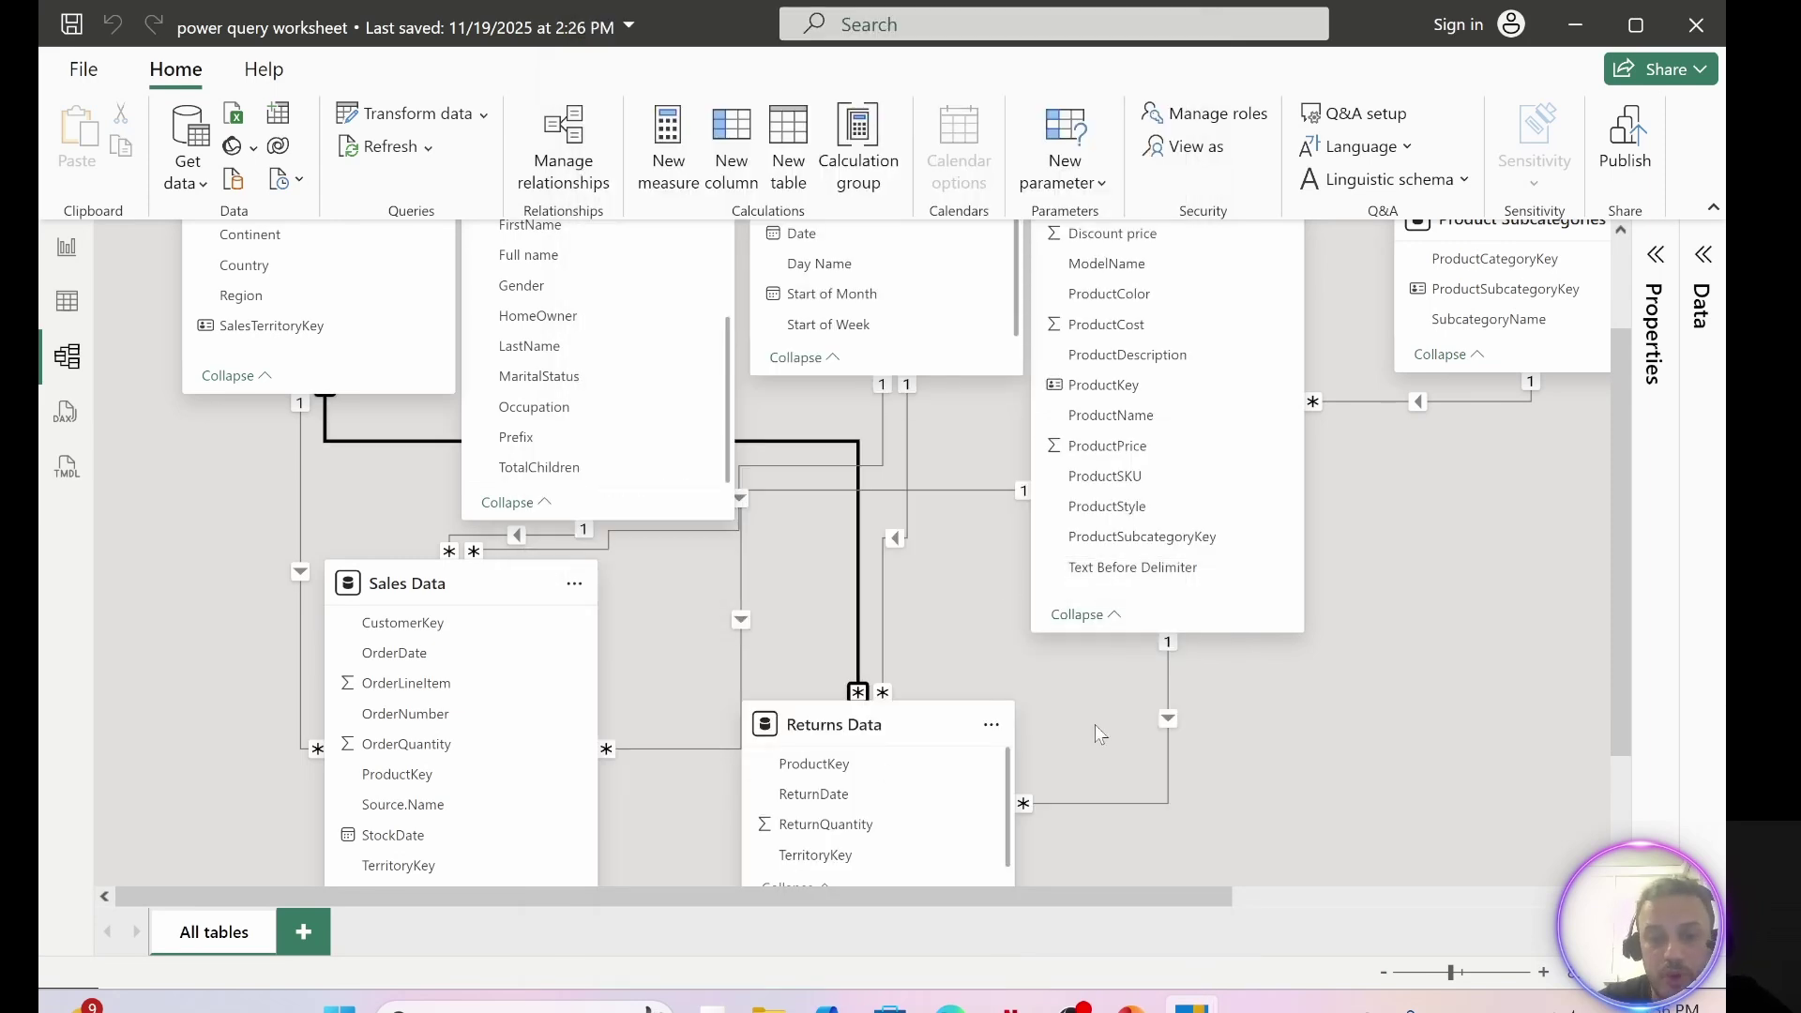
- Swap the matrix row field in the report for TerritoryKey from Returns Data and check both quantity columns
left_click(67, 246)
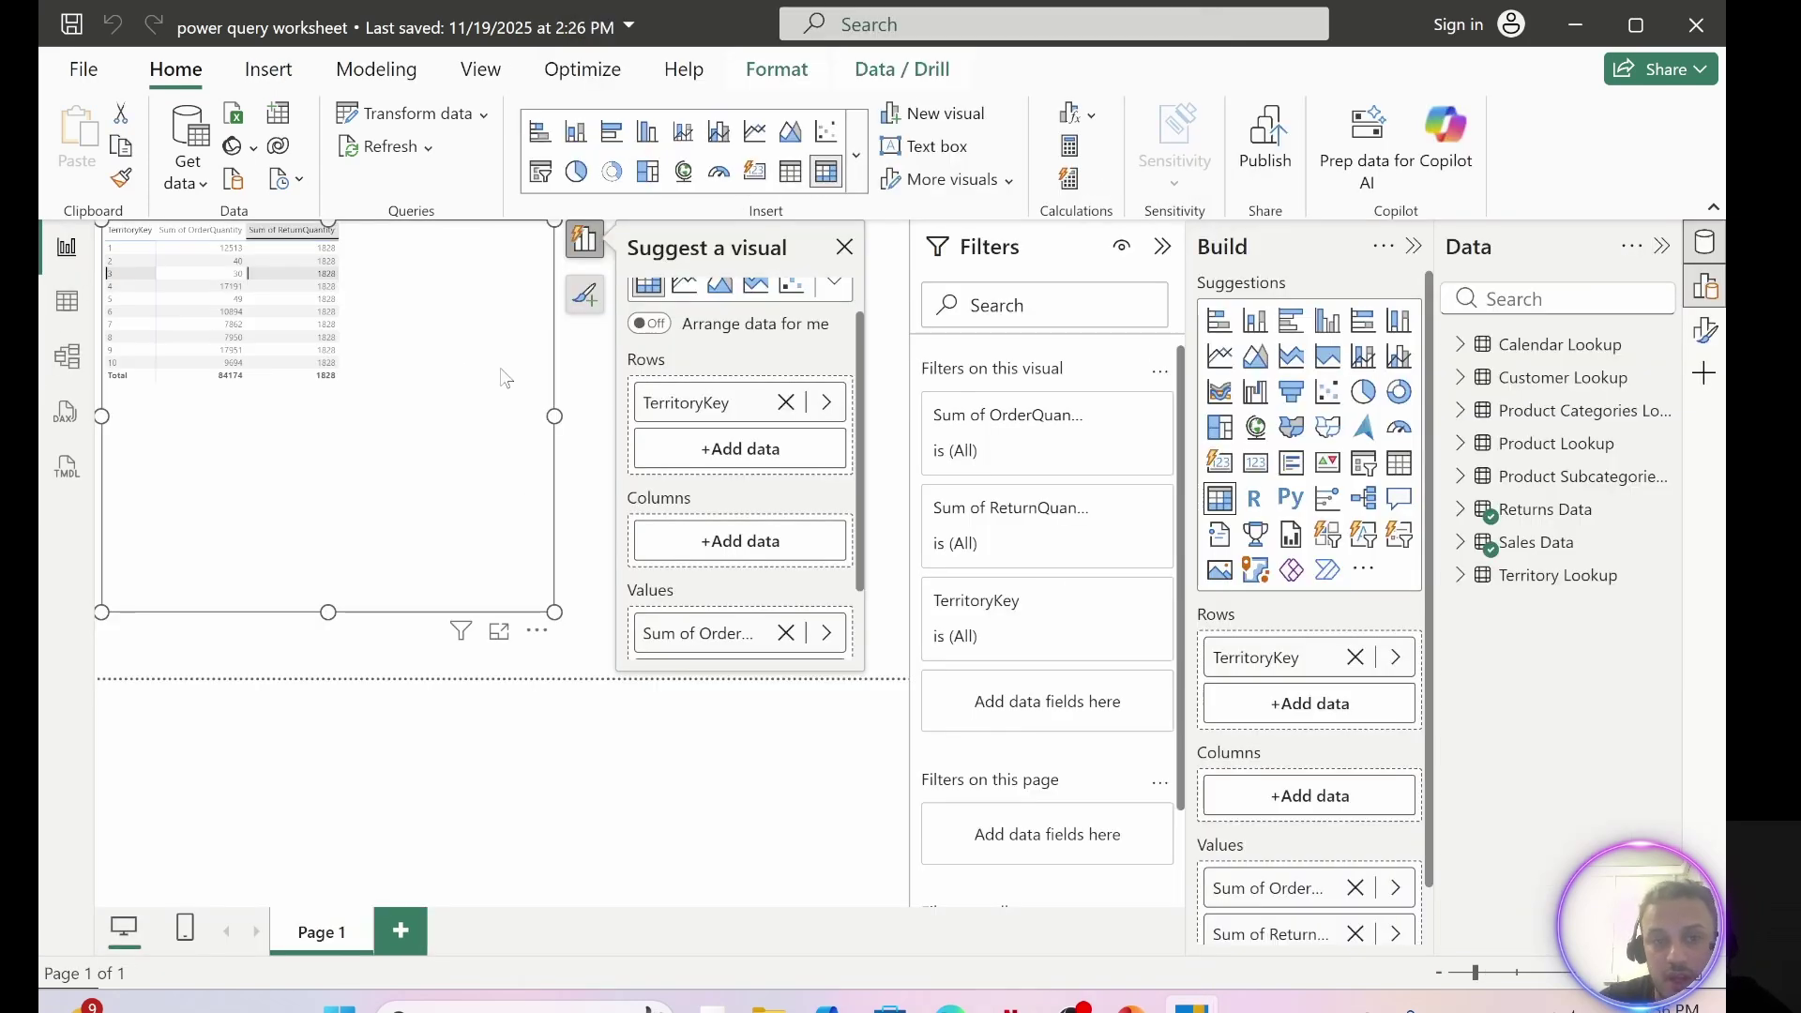
left_click(786, 402)
left_click(740, 402)
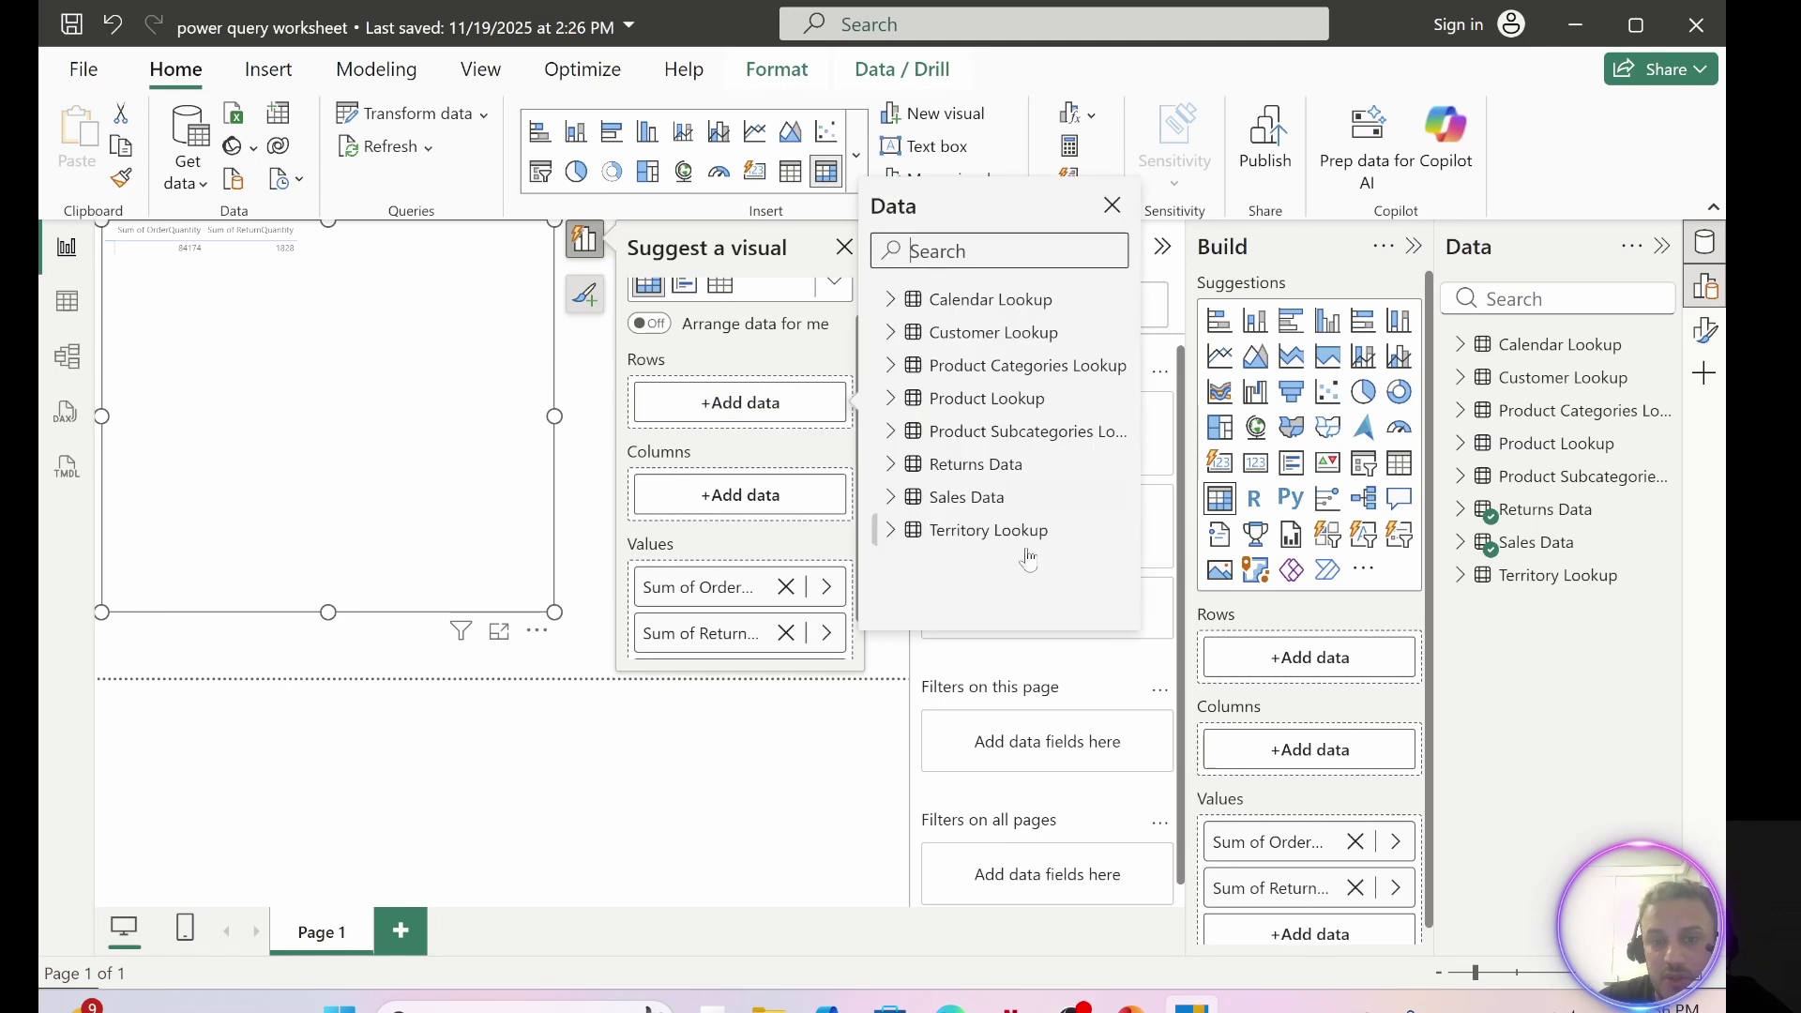
left_click(891, 465)
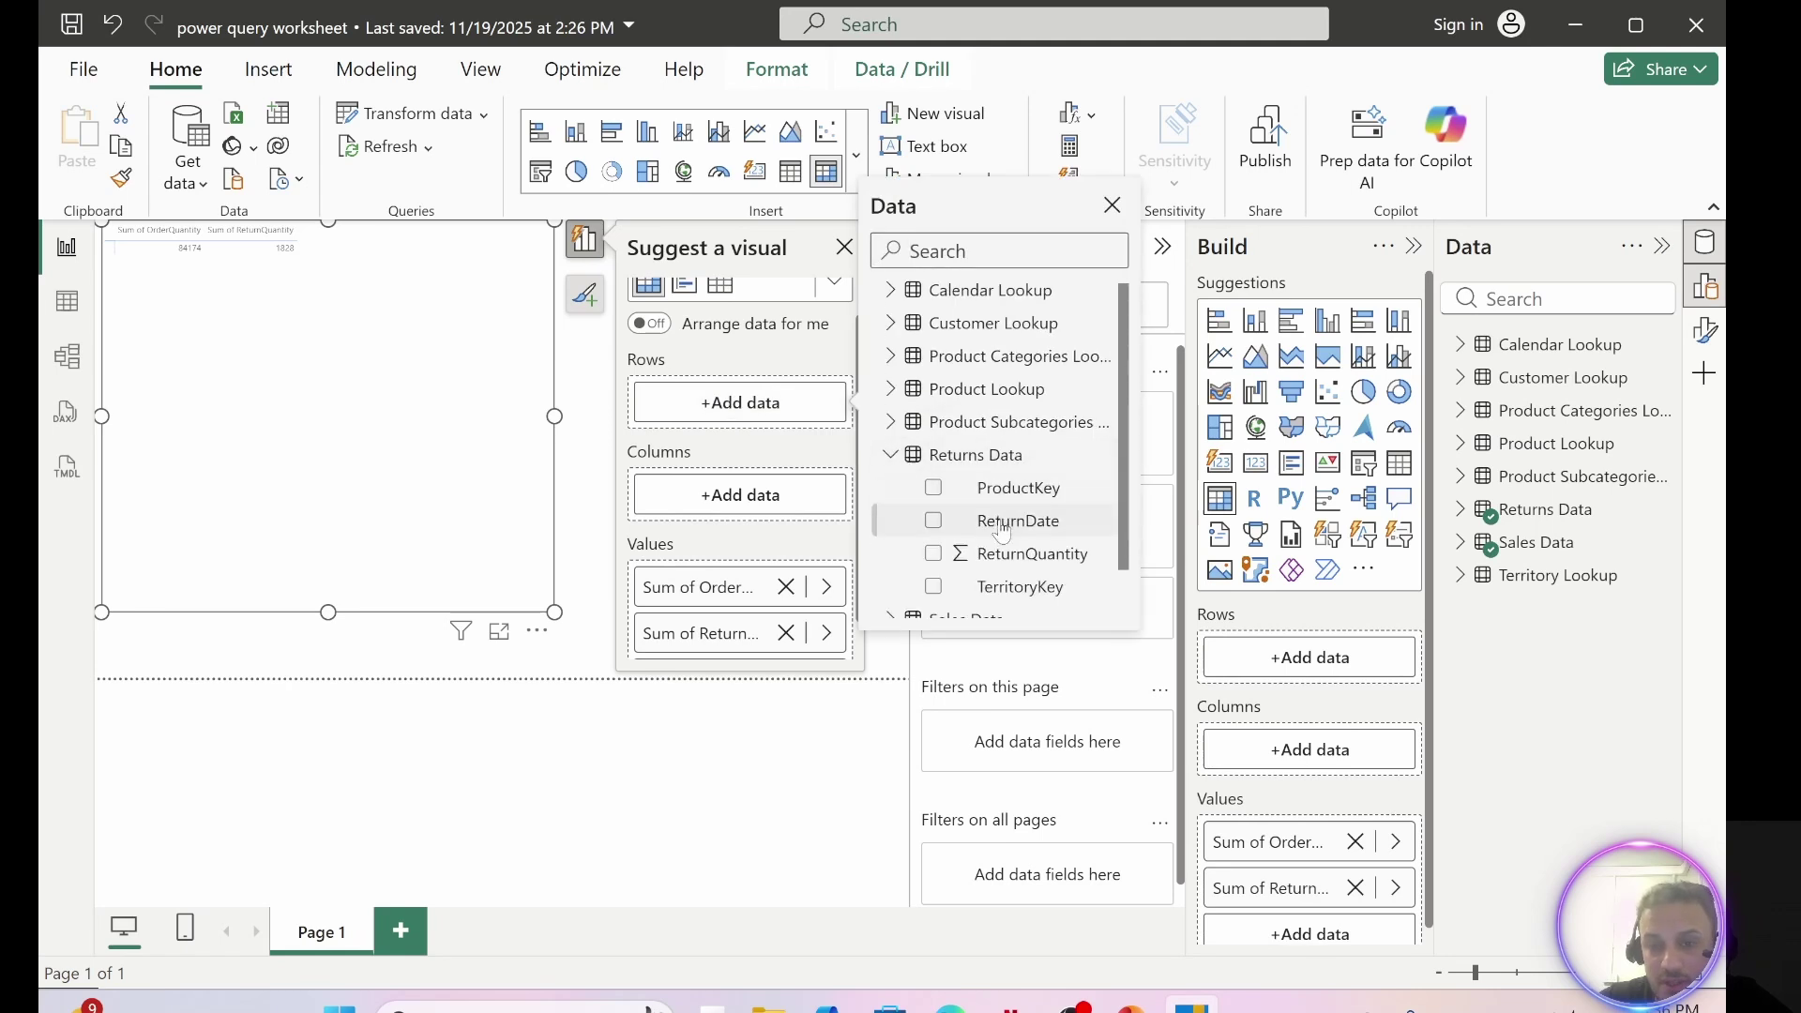
scroll(1001, 531, "down", 1)
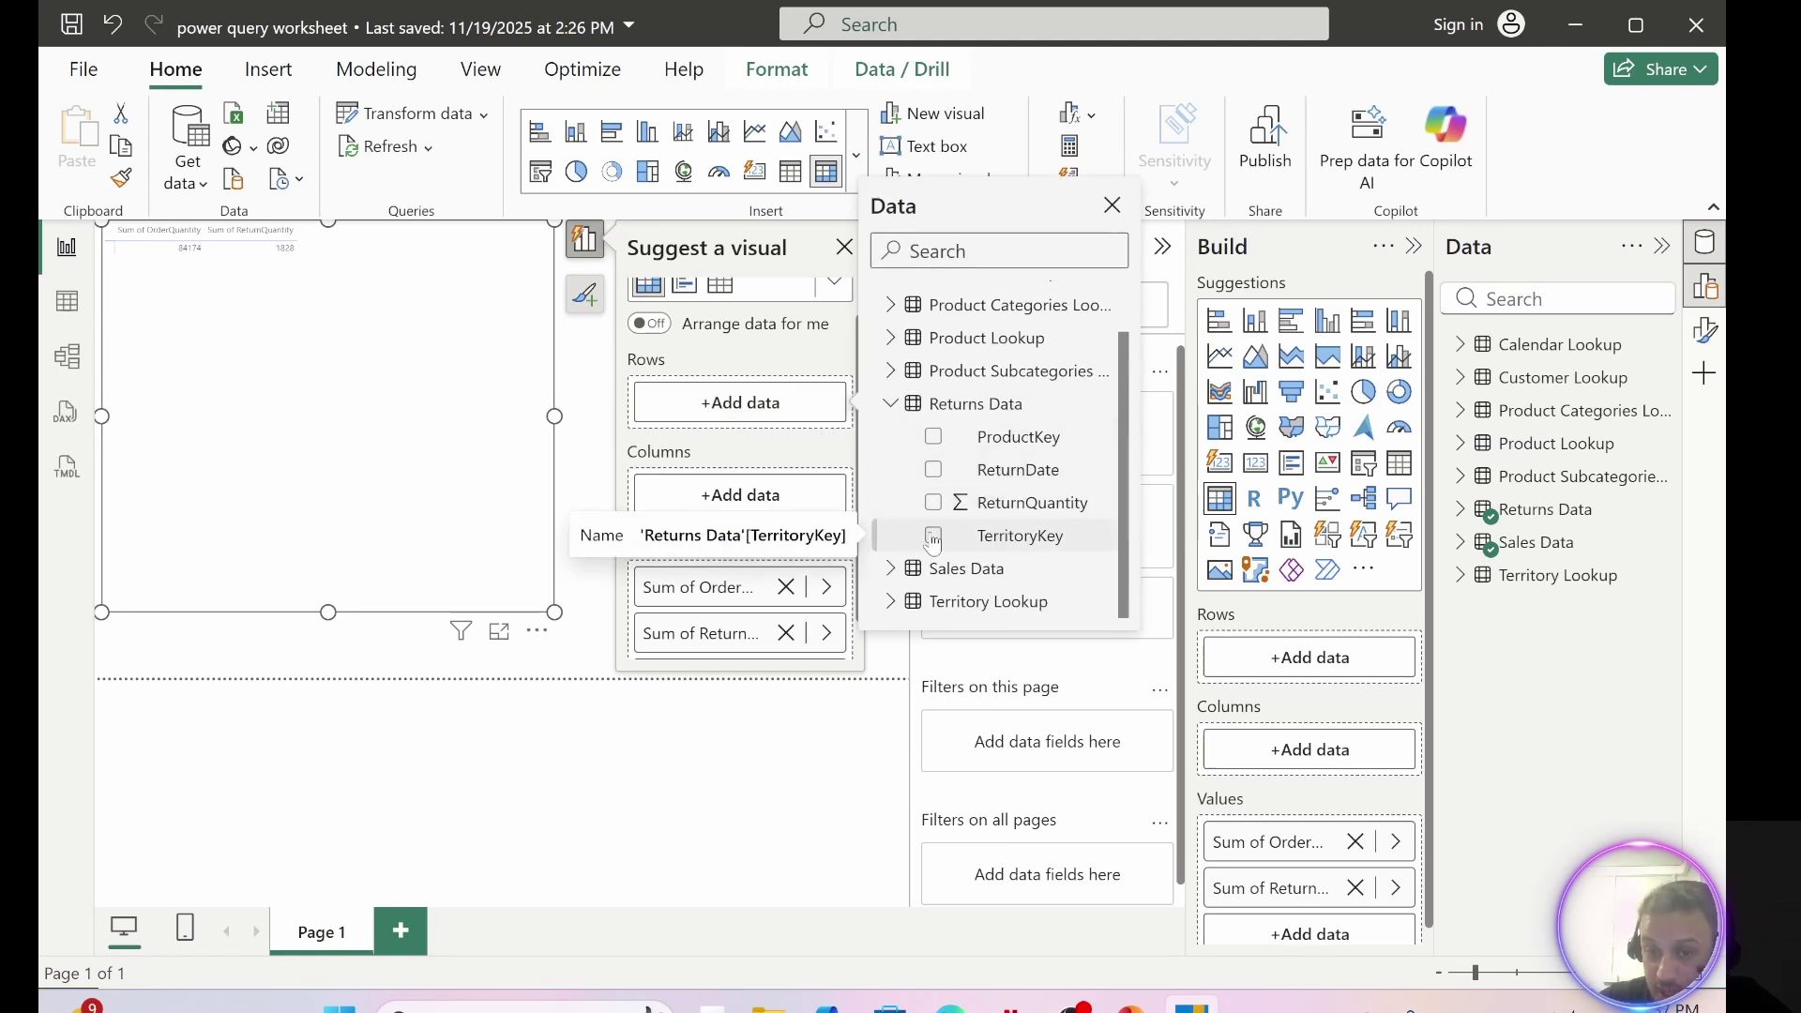
left_click(933, 537)
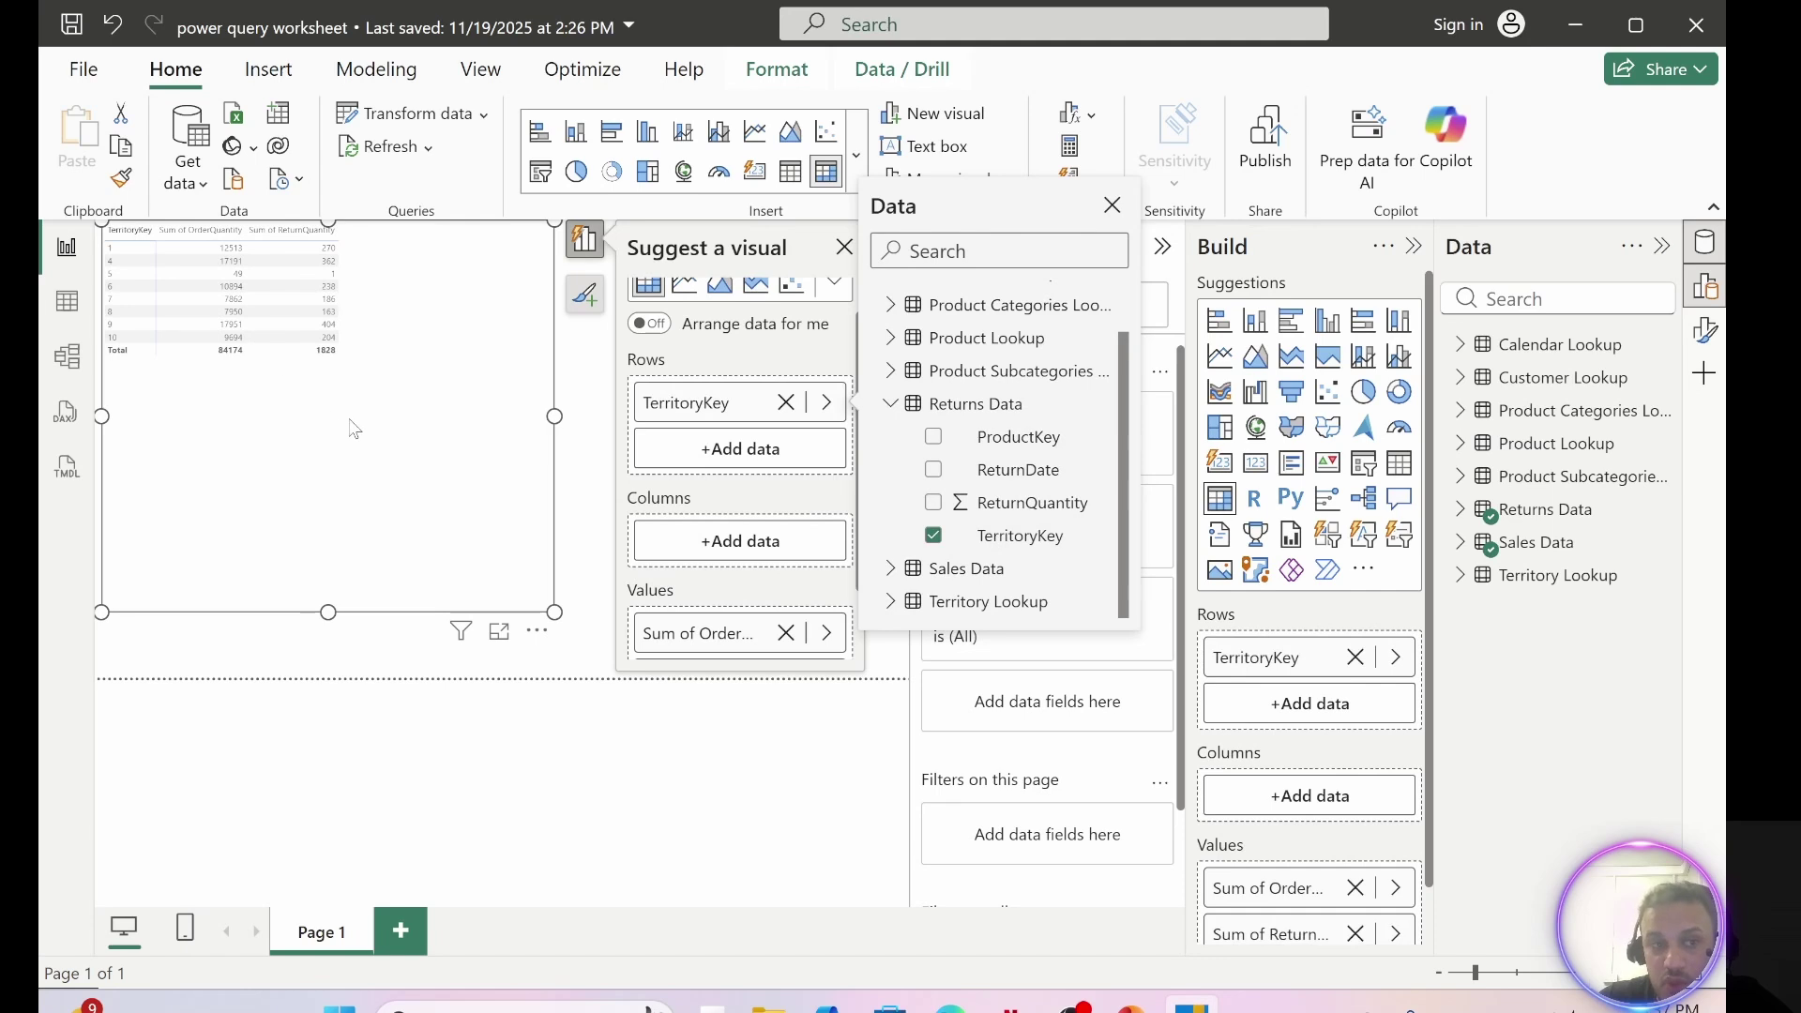
left_click(332, 373)
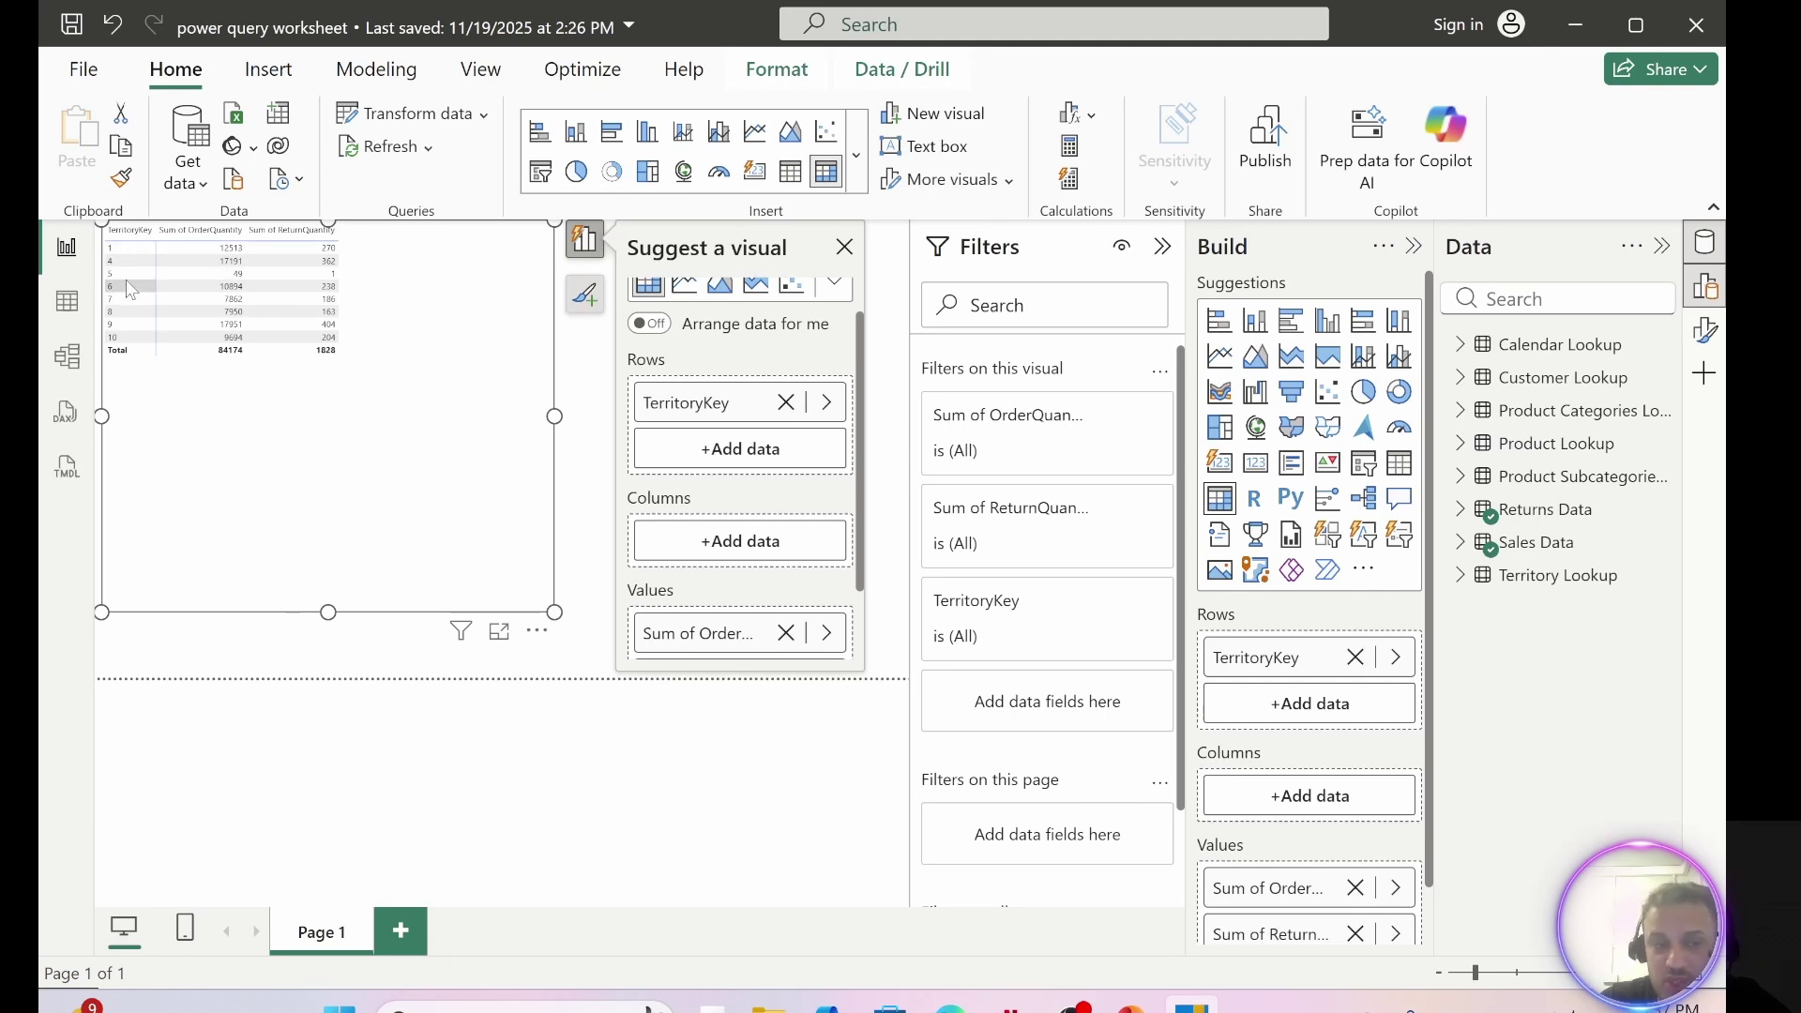
- Try to set the cross-filter direction between Sales Data and Territory Lookup to Both as well
left_click(66, 355)
scroll(666, 724, "down", 3)
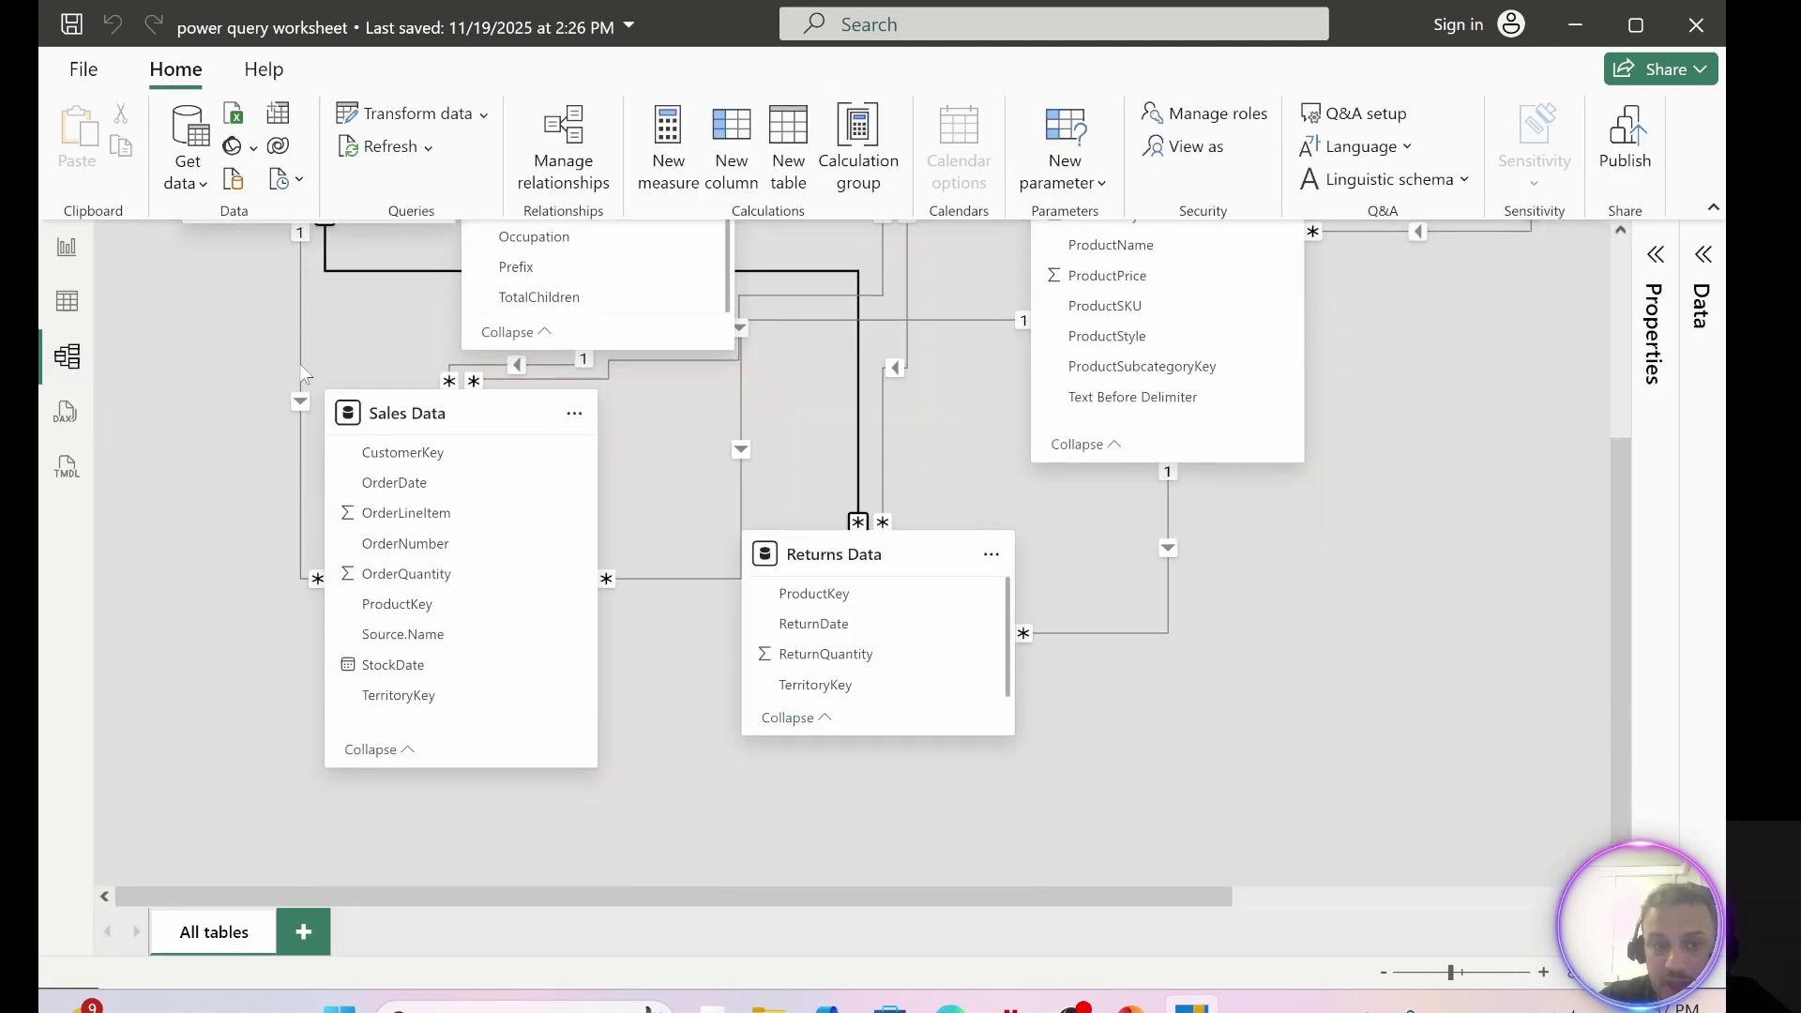
double_click(300, 335)
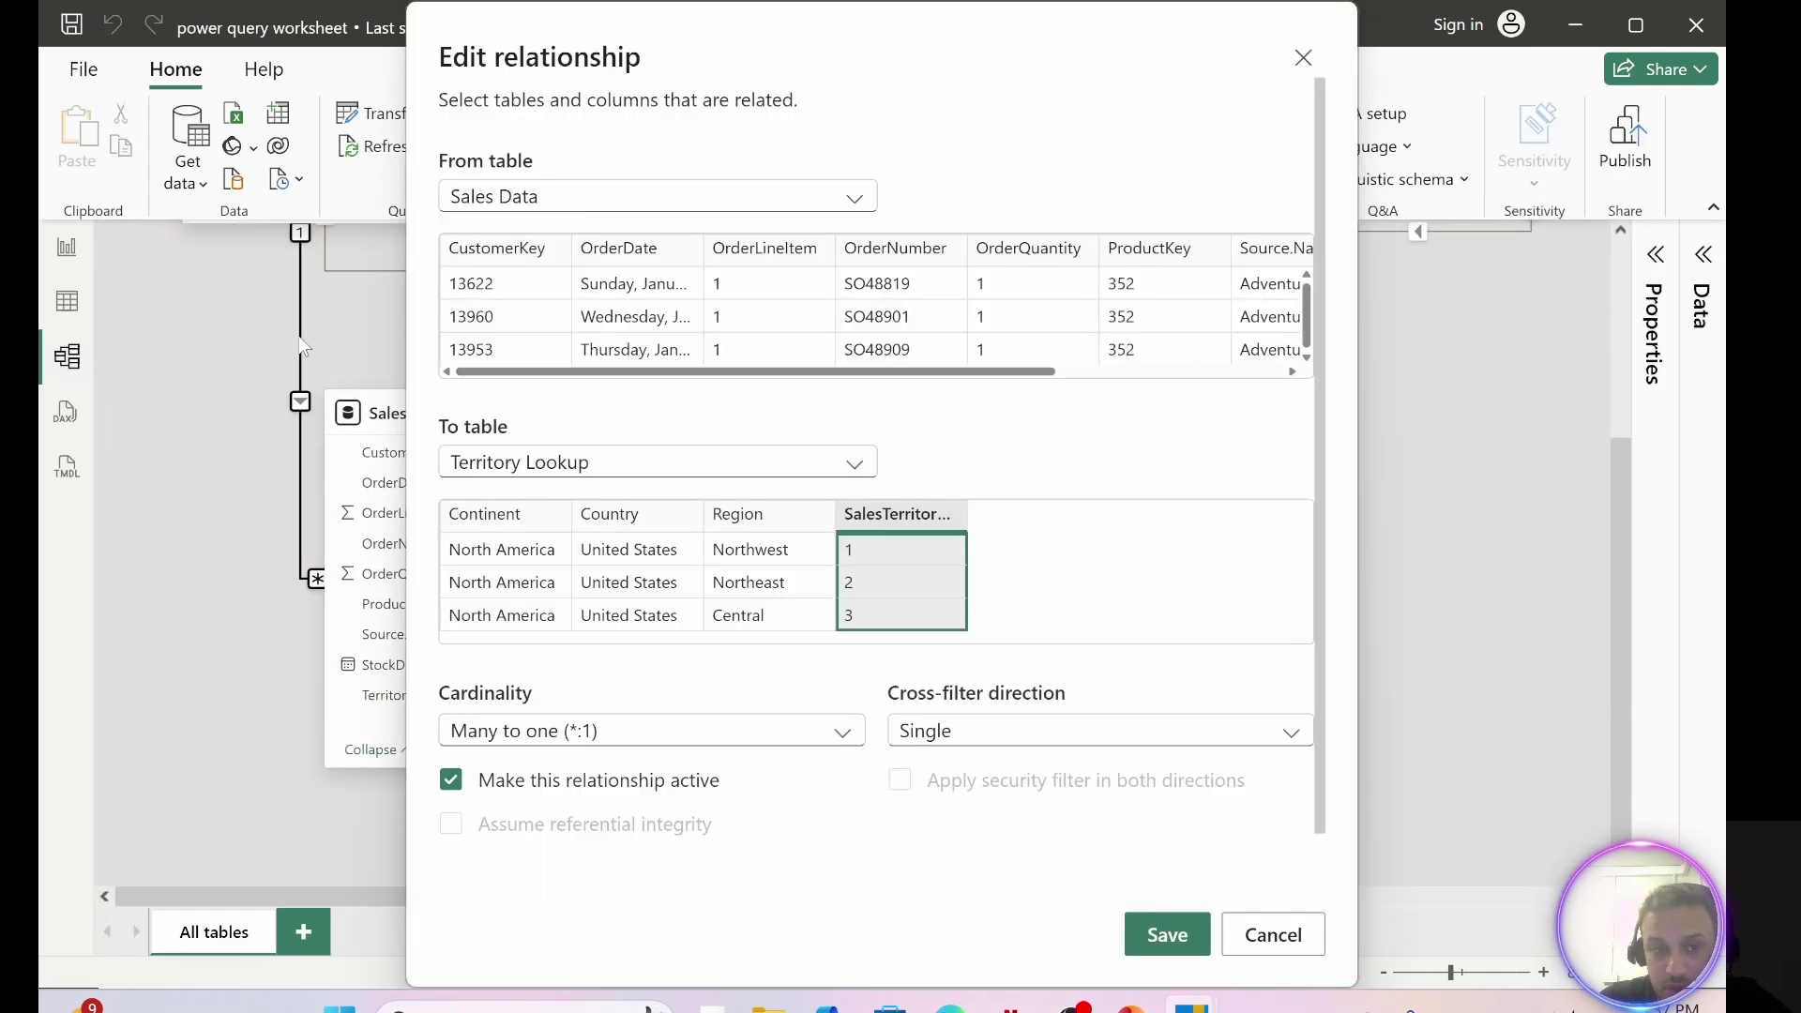
left_click(1024, 738)
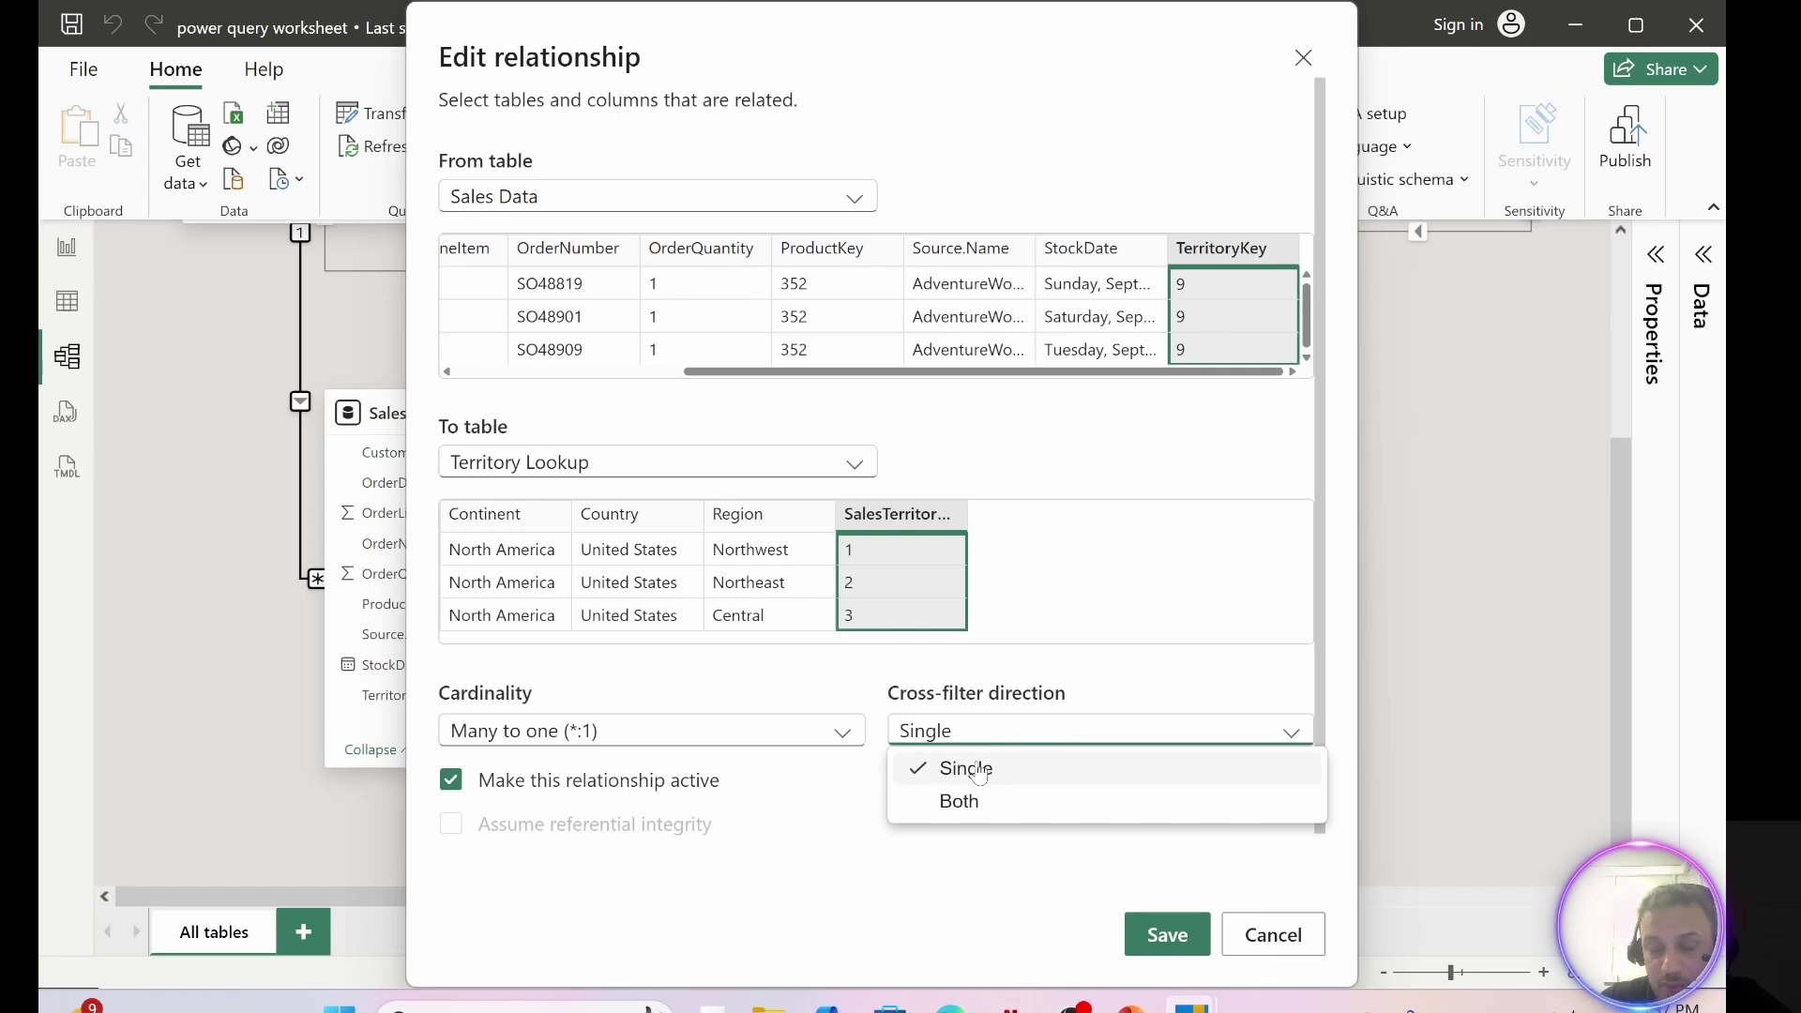
left_click(968, 798)
left_click(1174, 928)
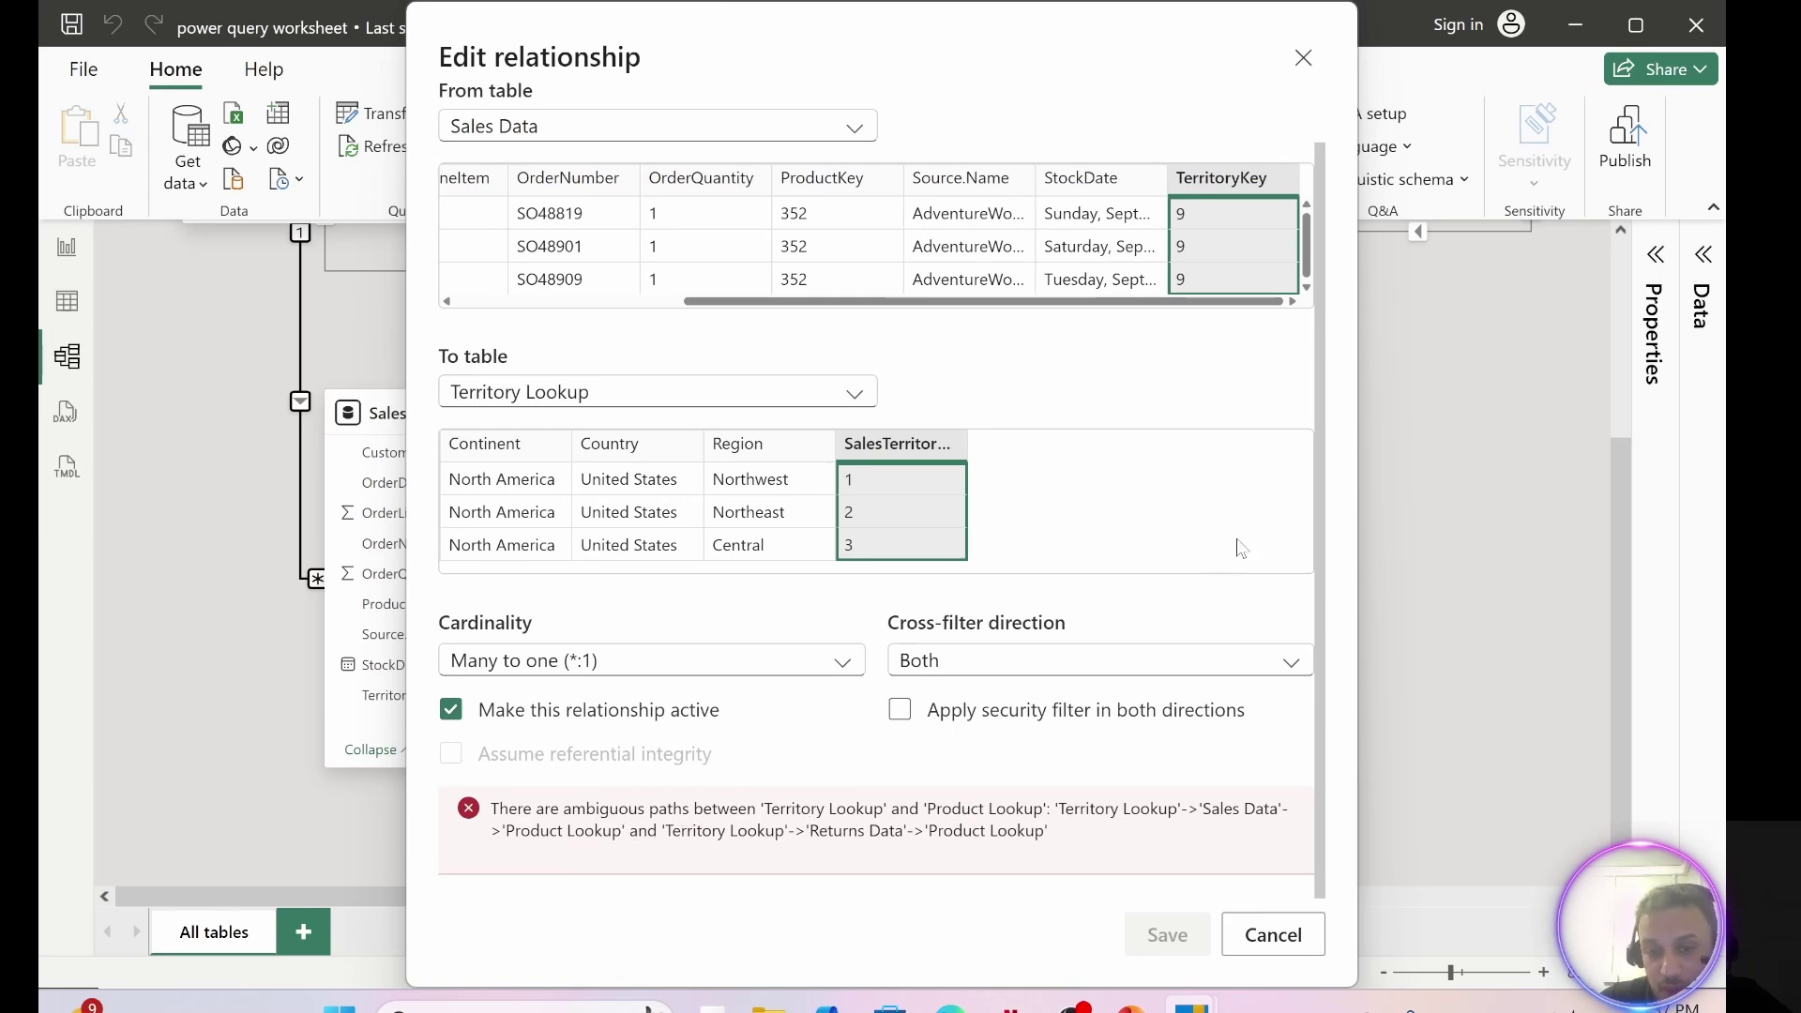
left_click(1281, 946)
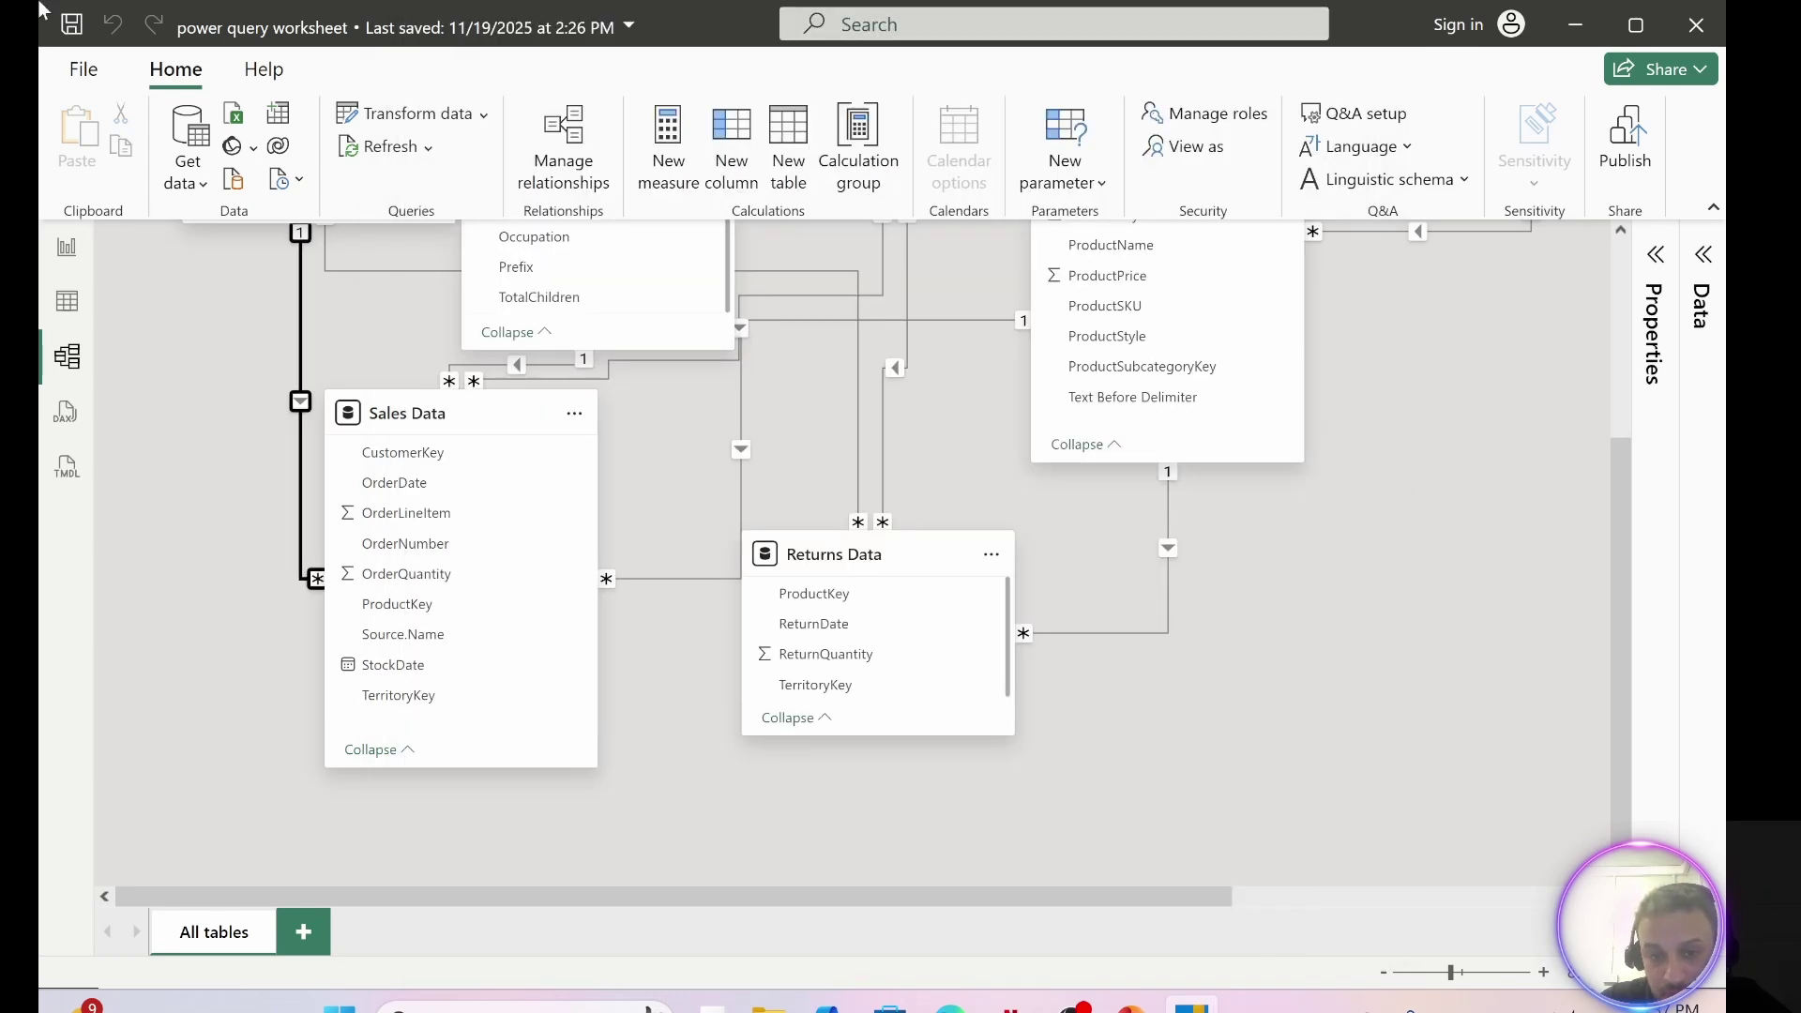
- Examine the filter paths from Territory Lookup to Sales Data and Returns Data, including the Sales Data relationship's settings
scroll(436, 692, "up", 3)
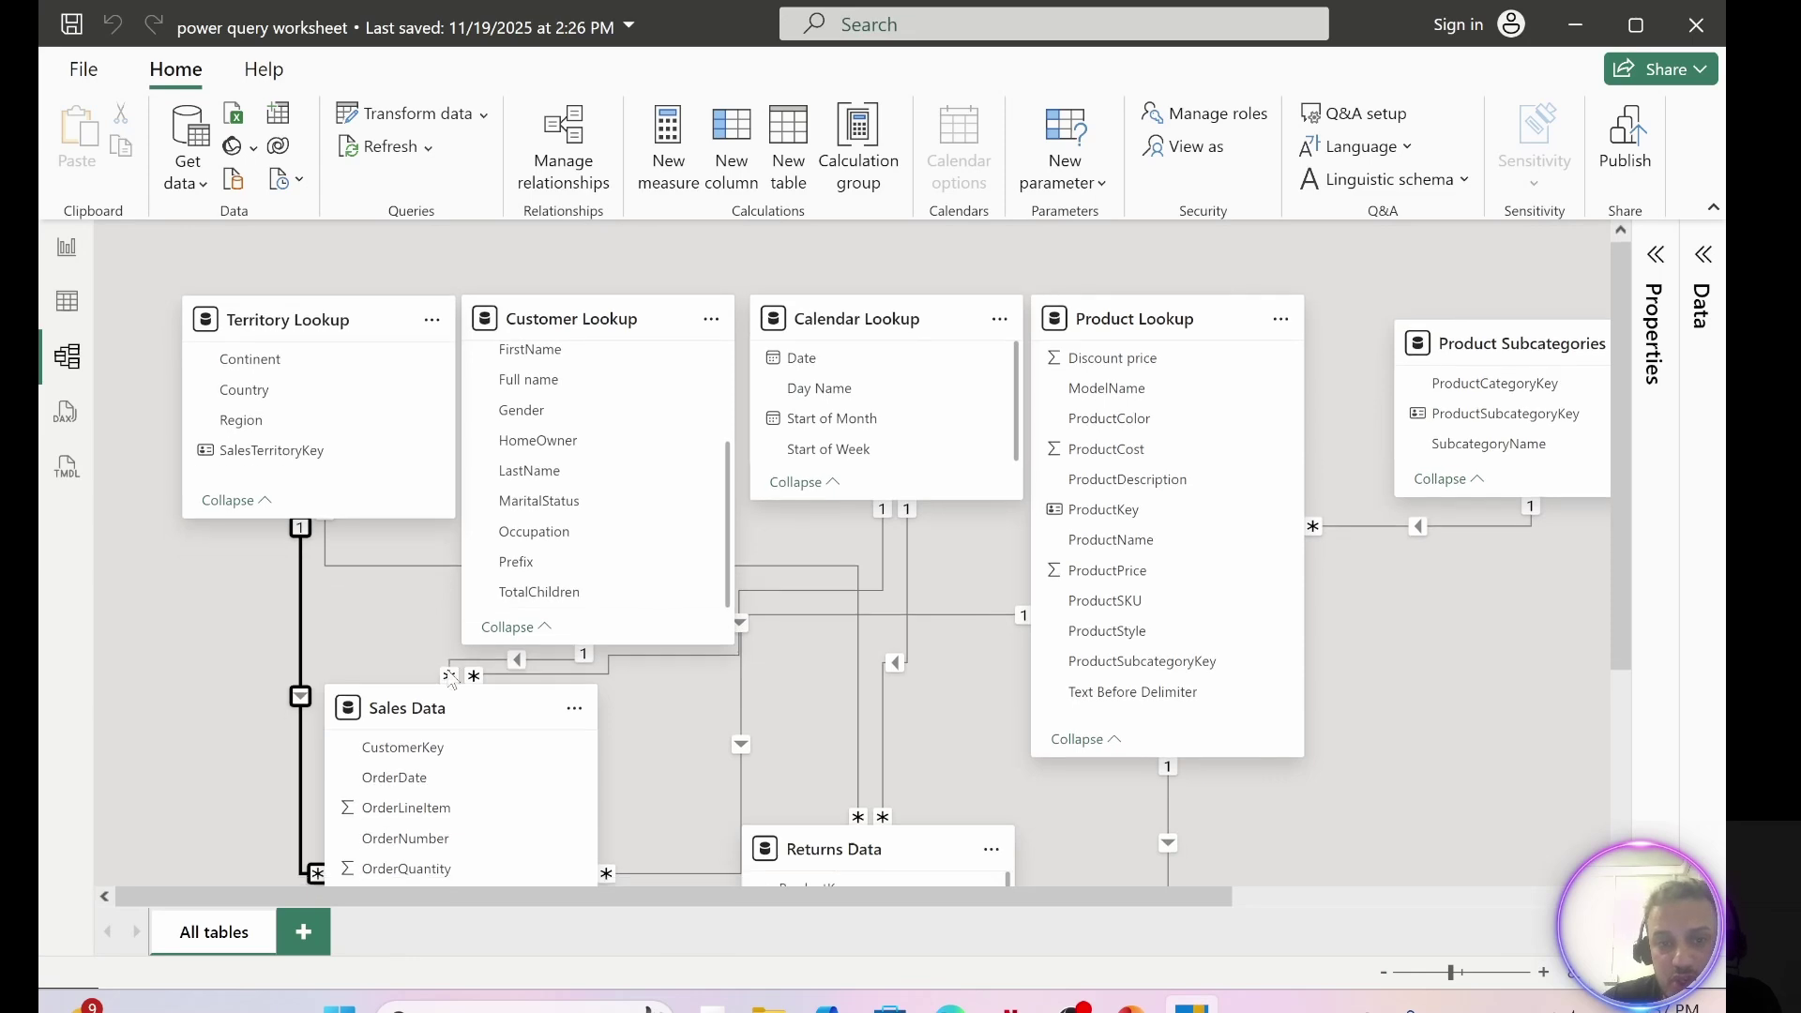
scroll(448, 672, "down", 1)
scroll(544, 380, "up", 5)
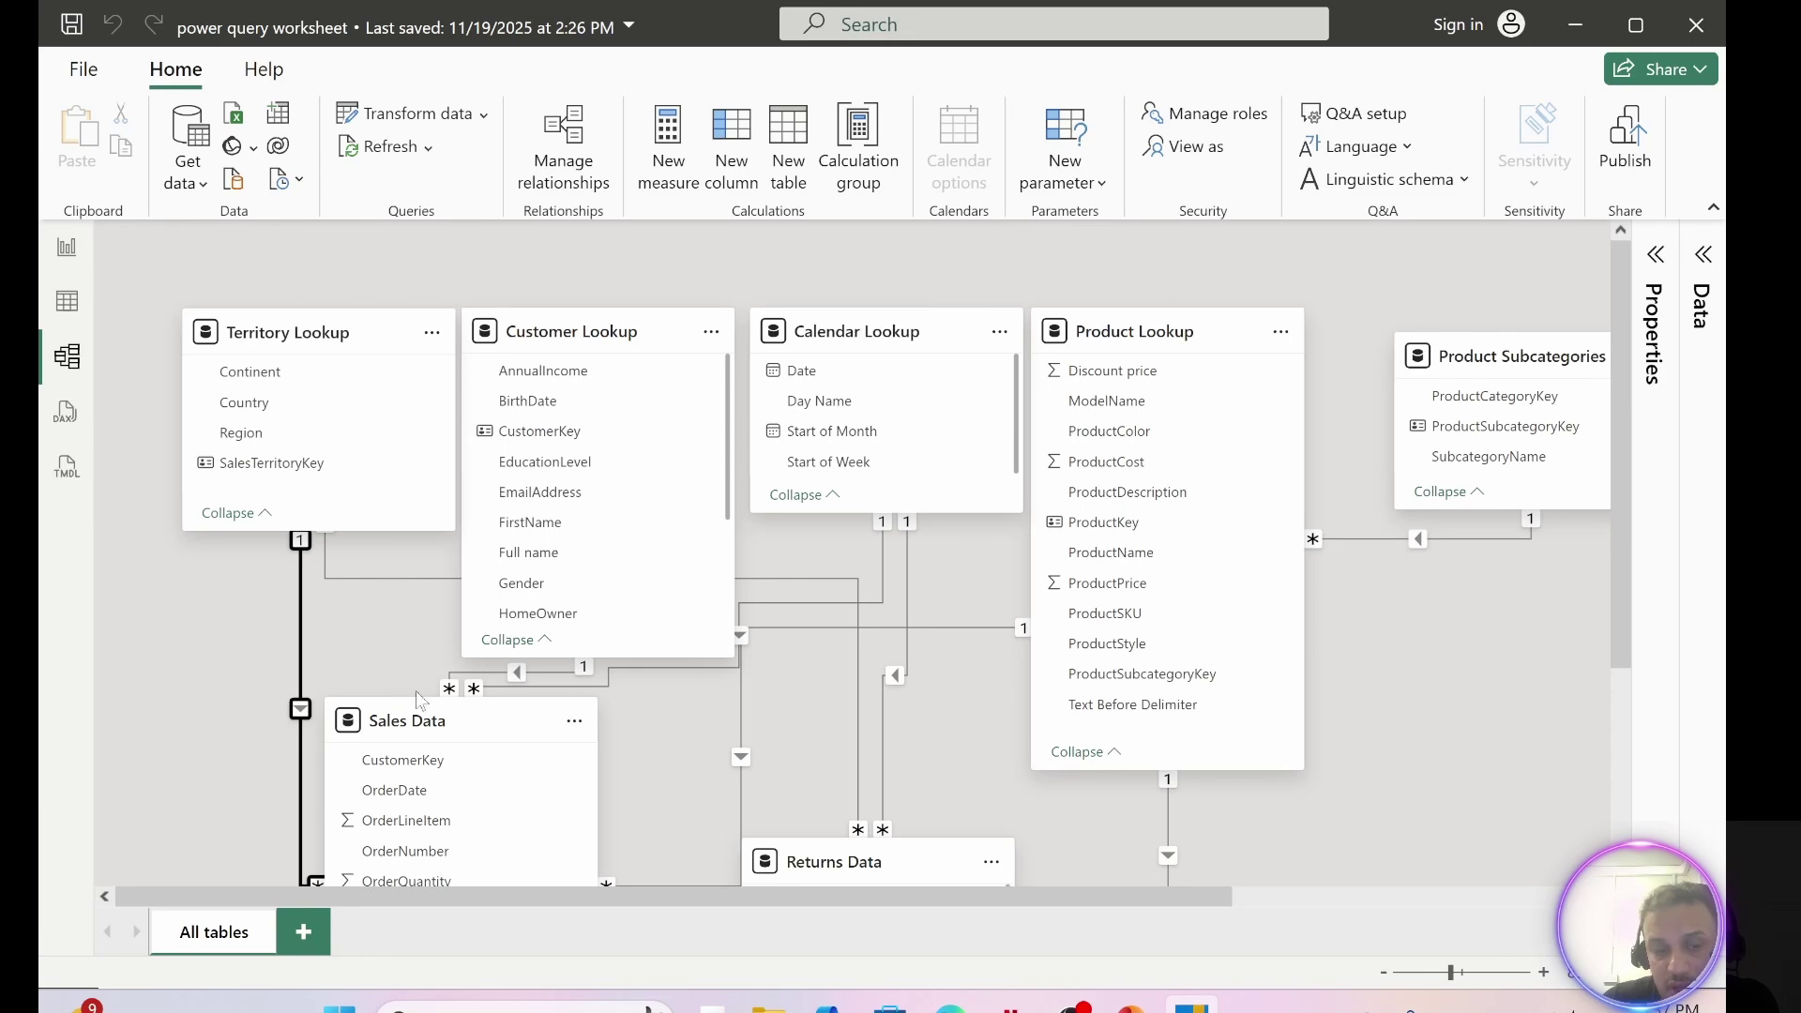
scroll(419, 701, "down", 5)
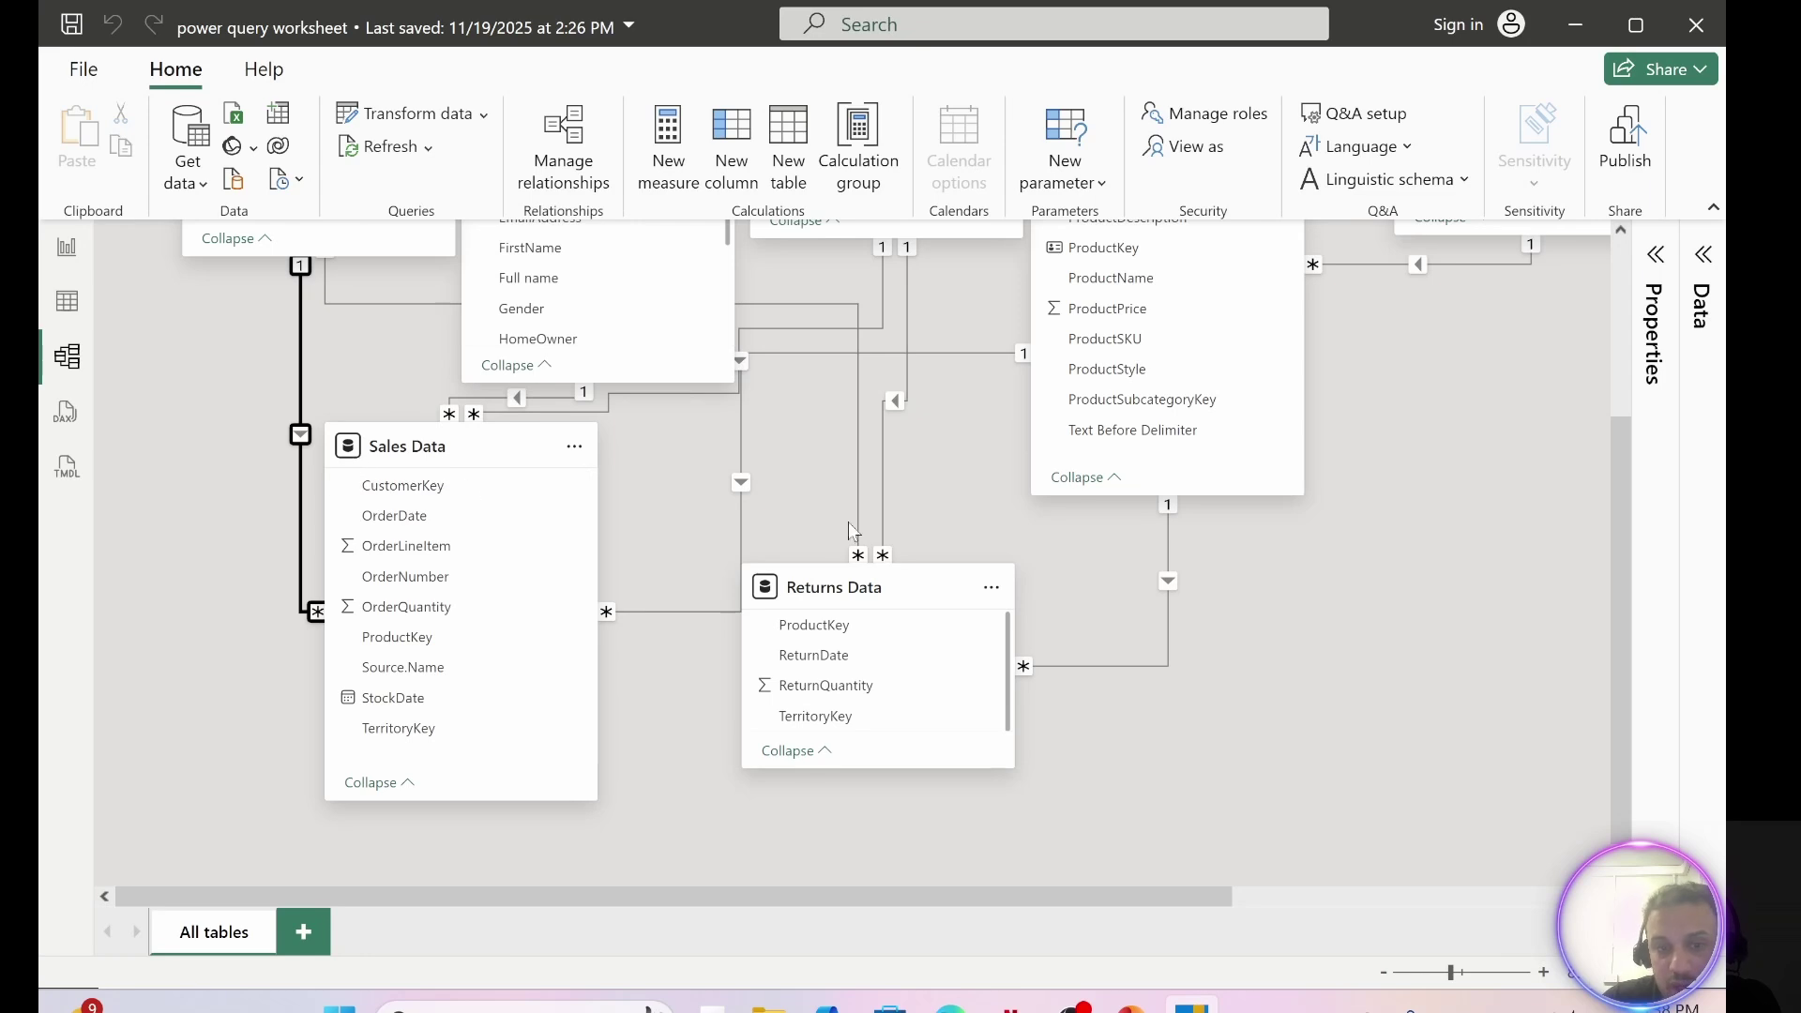
left_click(858, 447)
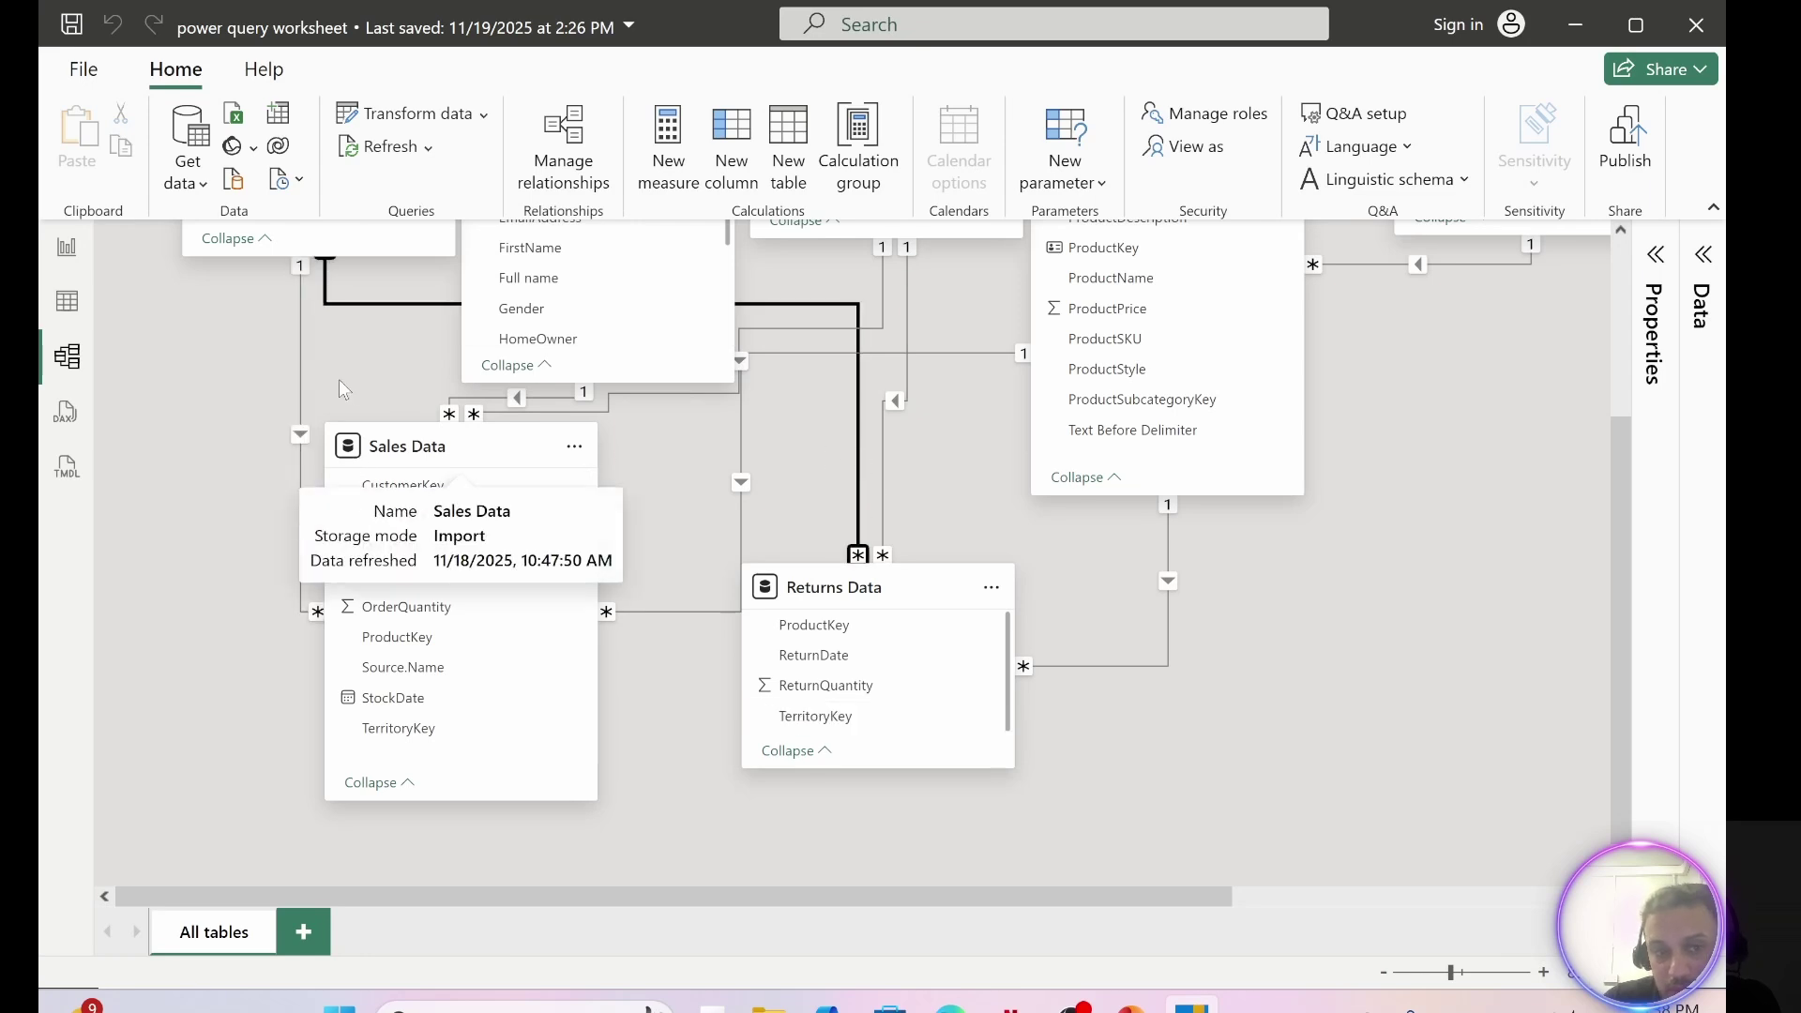
double_click(300, 362)
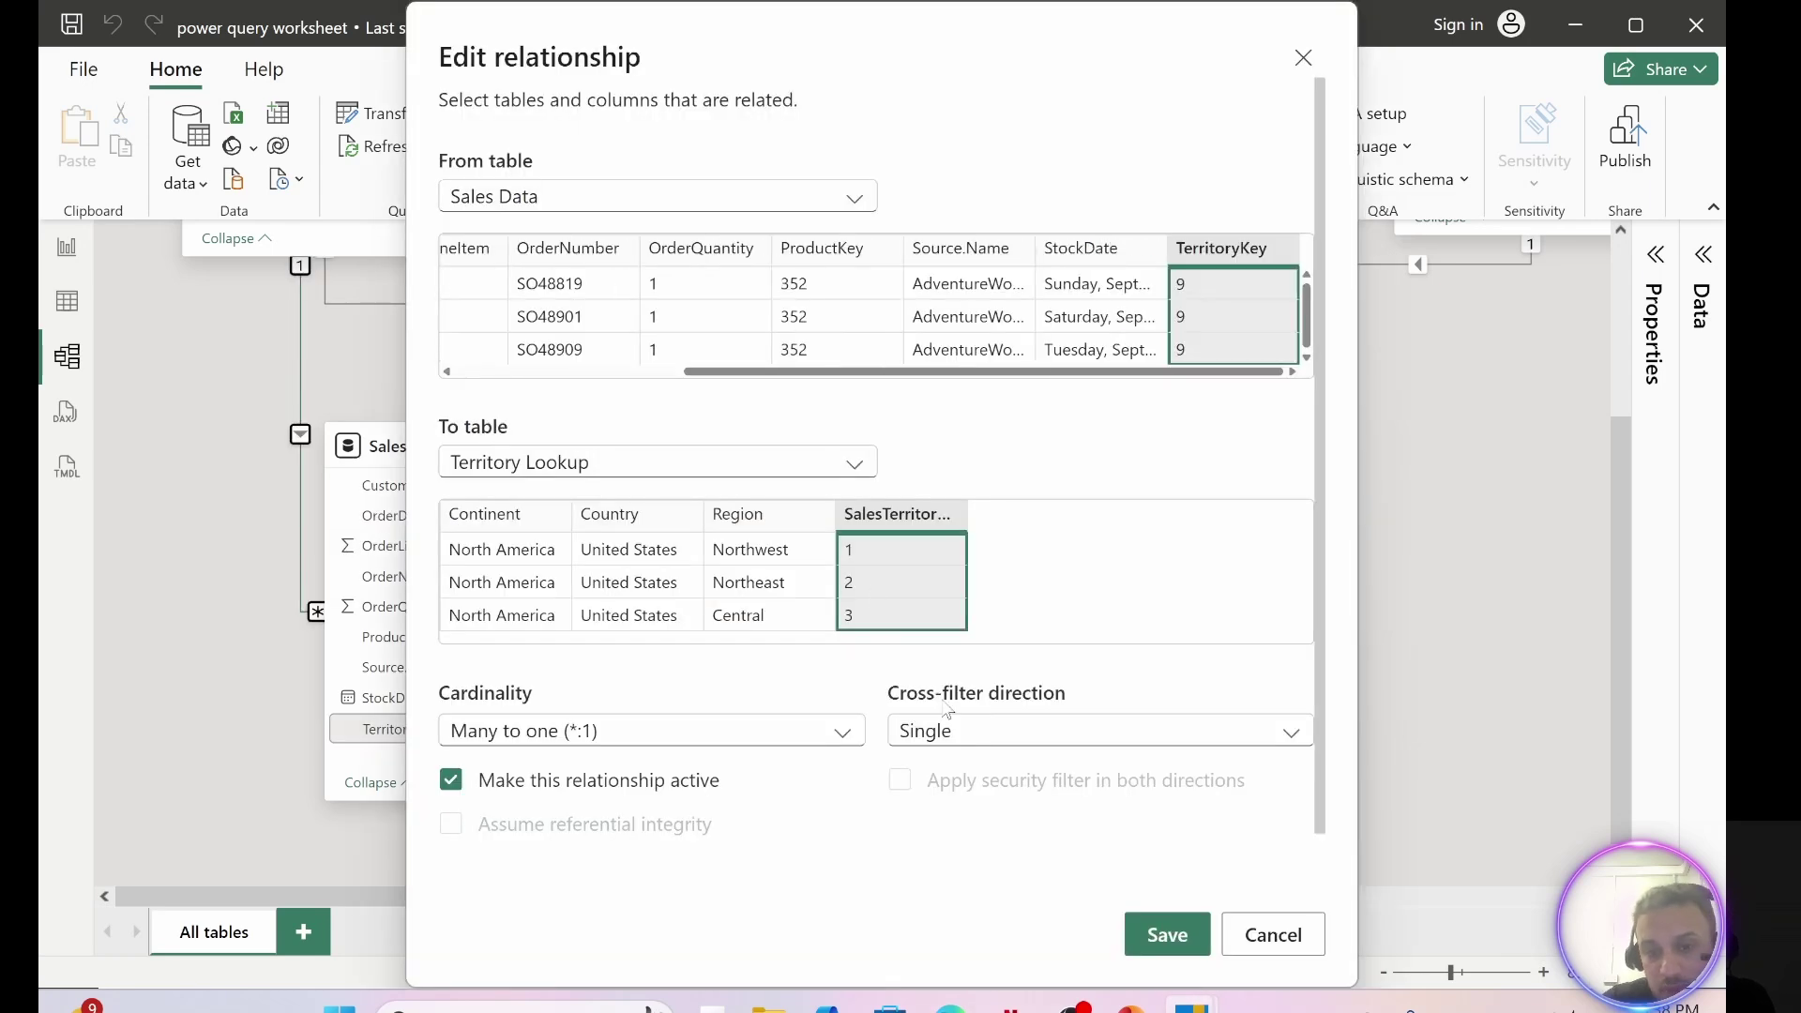
left_click(1303, 58)
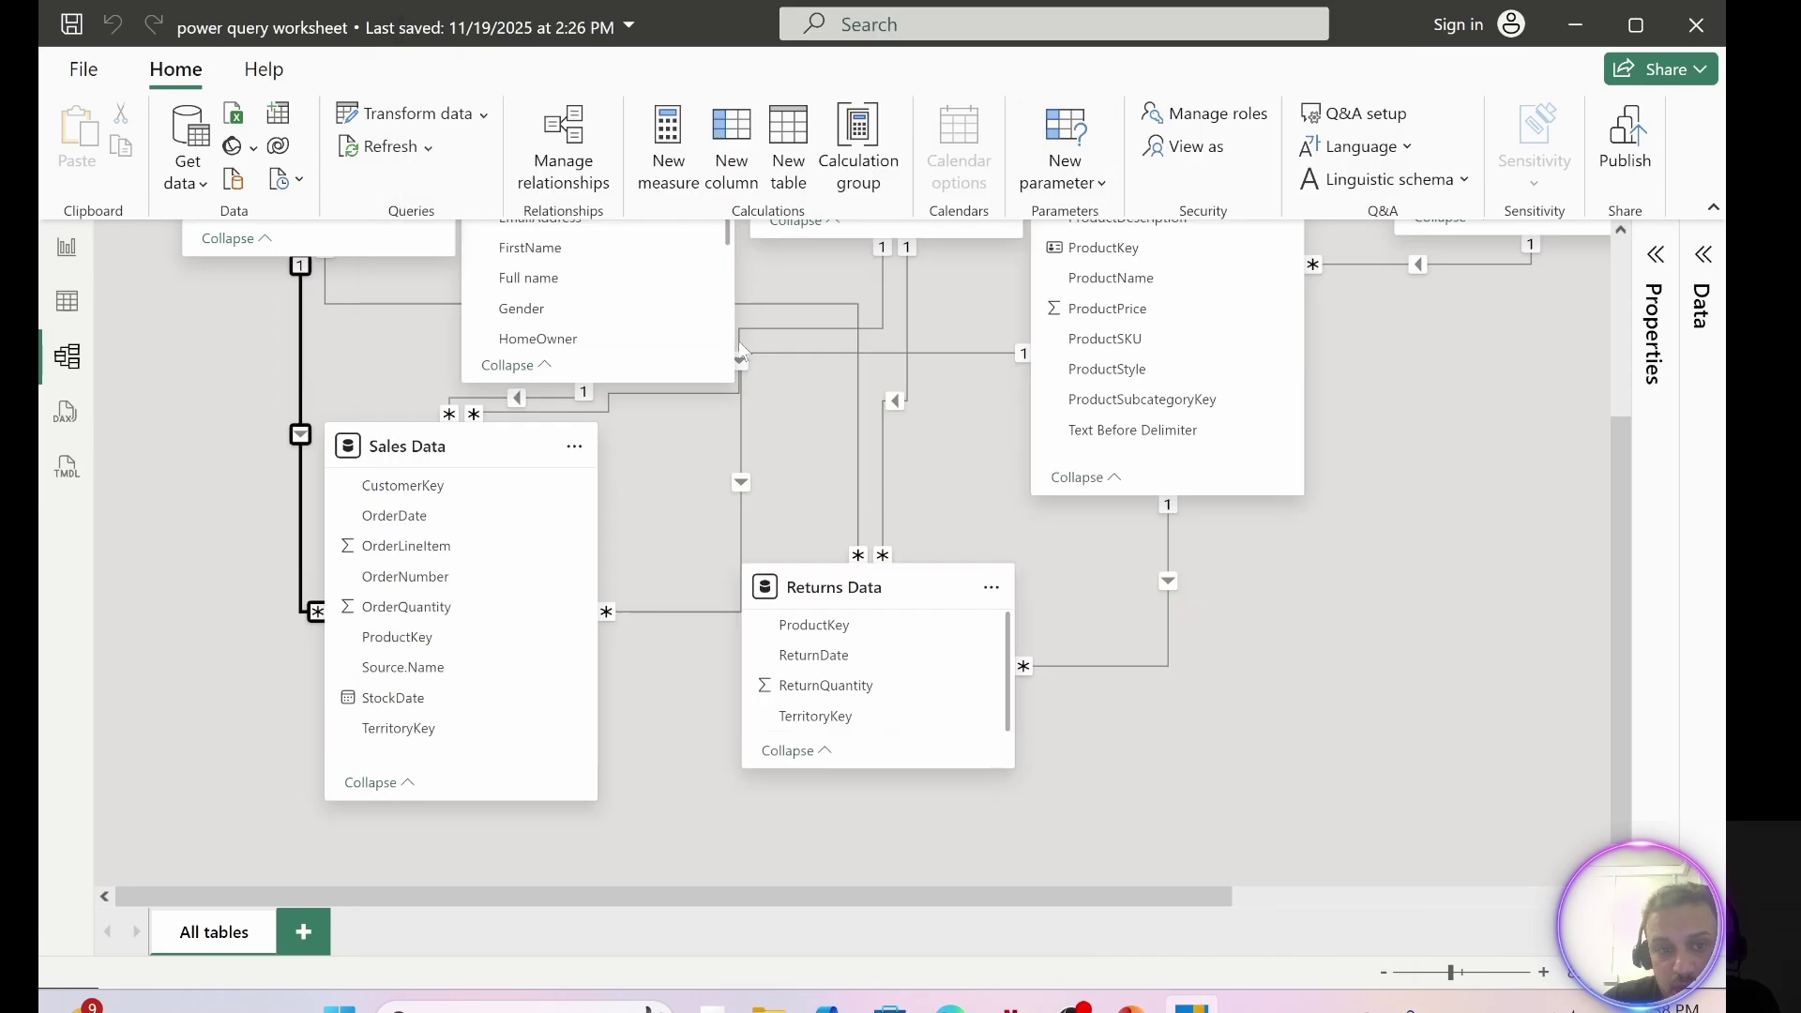
- Set the cross-filter direction of the relationship between Returns Data and Territory Lookup back to Single and save it
double_click(859, 452)
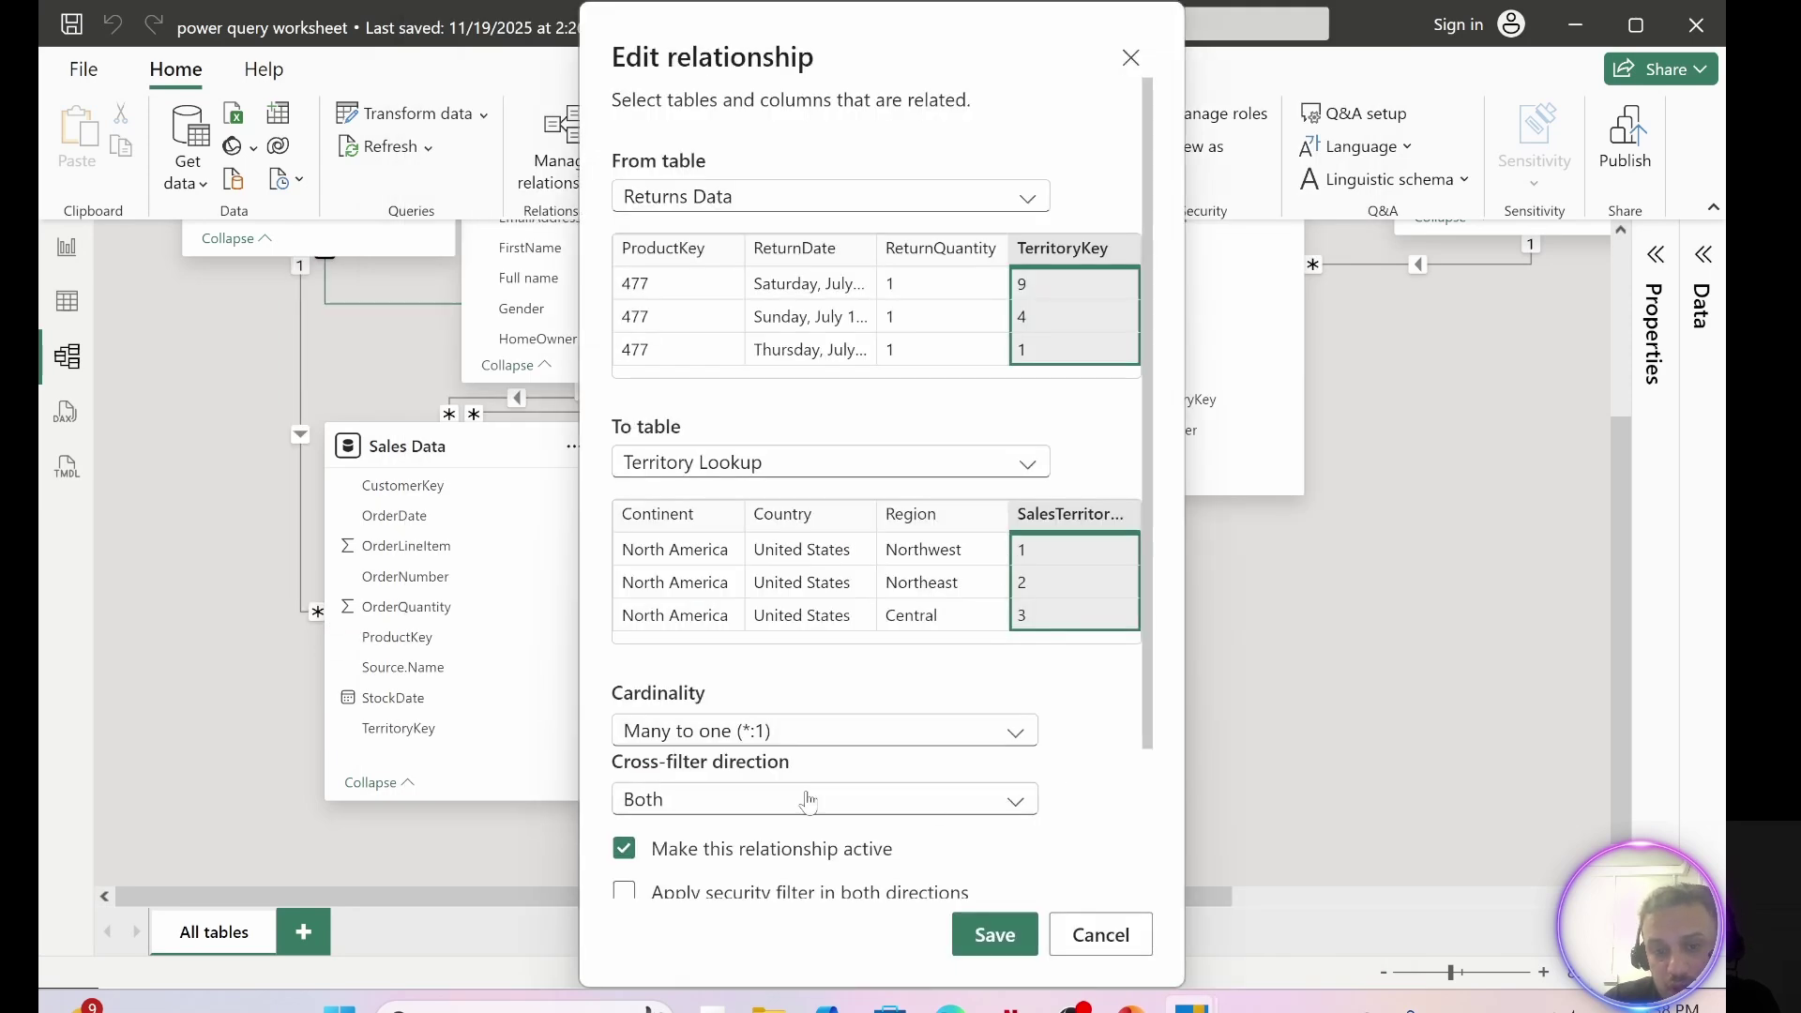
left_click(783, 809)
left_click(724, 837)
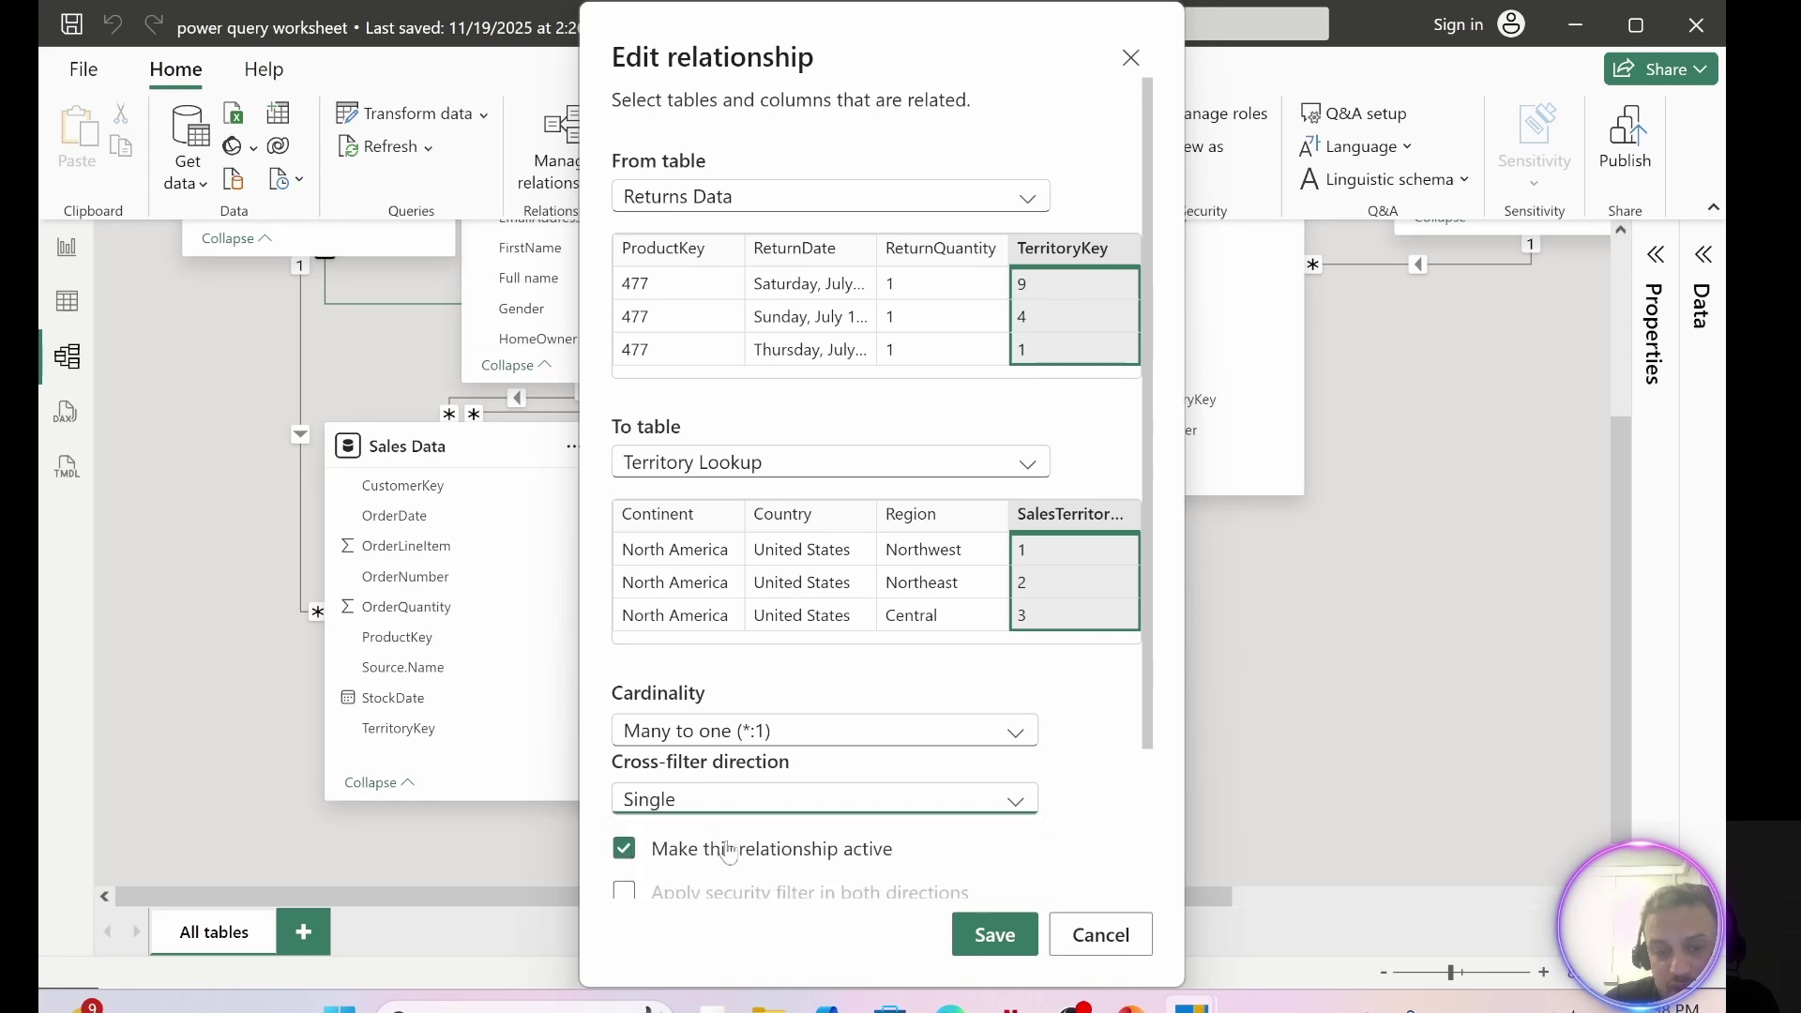
left_click(996, 935)
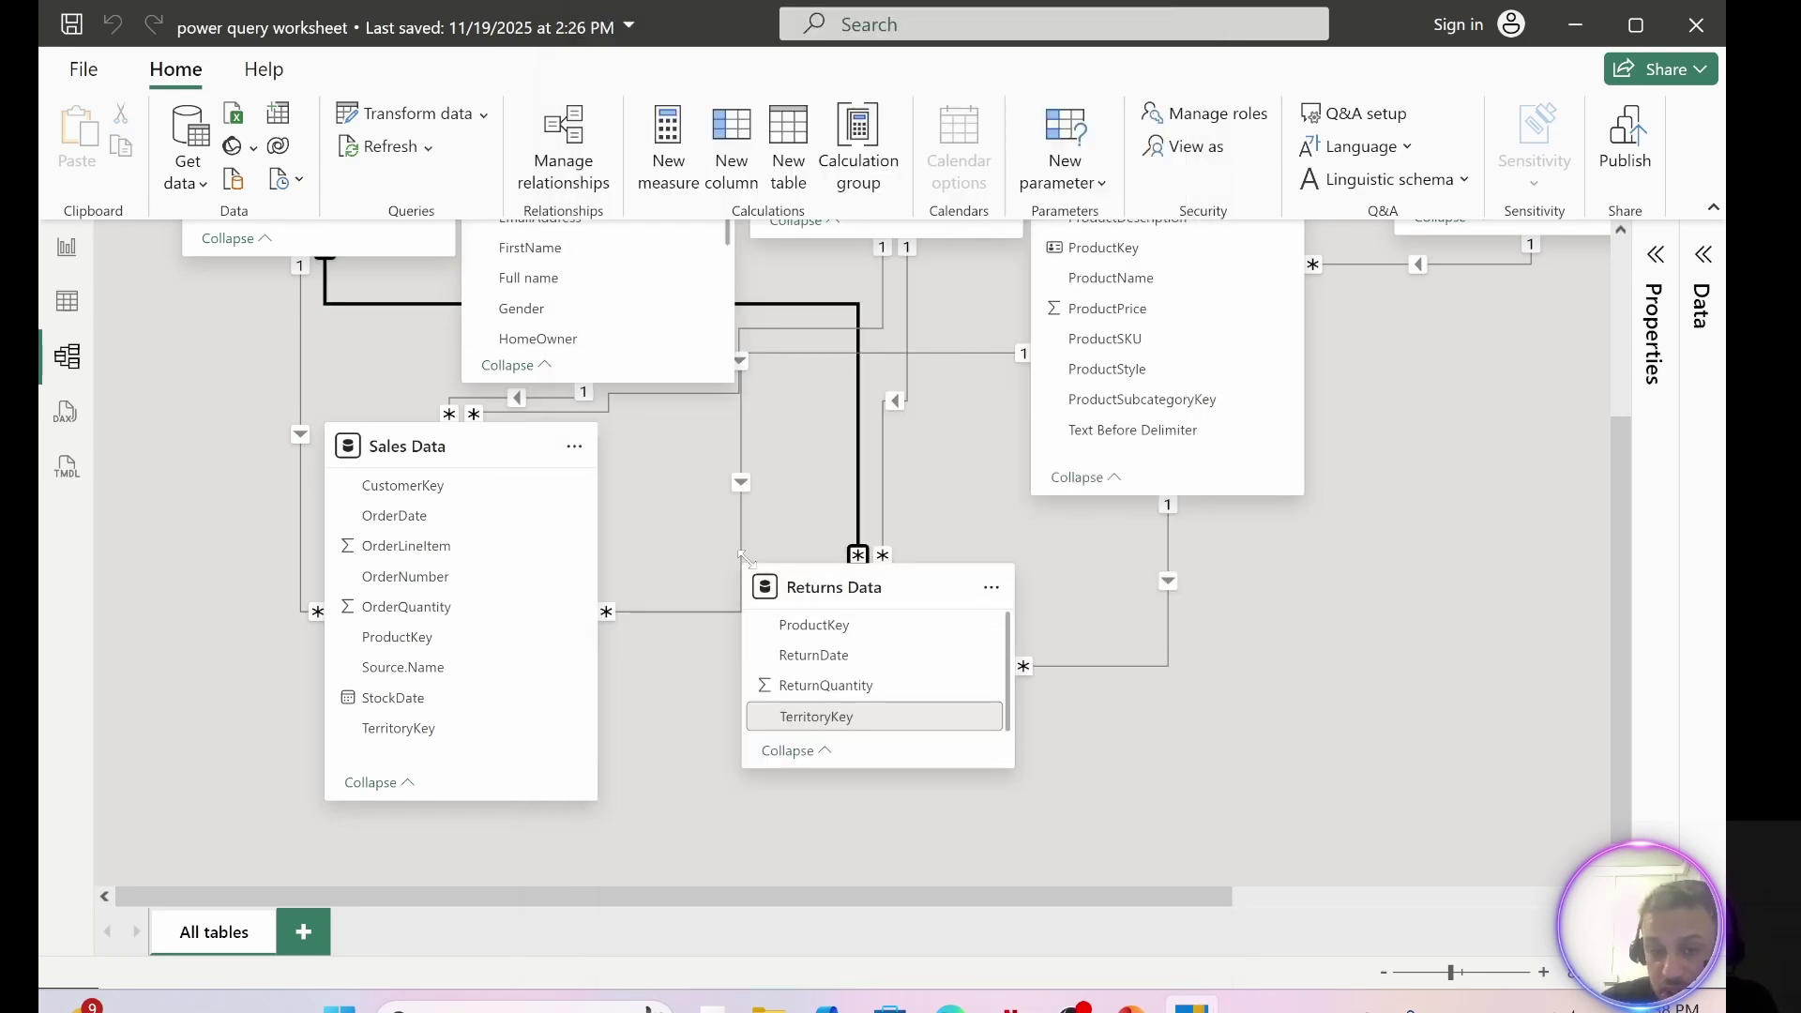
scroll(744, 558, "up", 3)
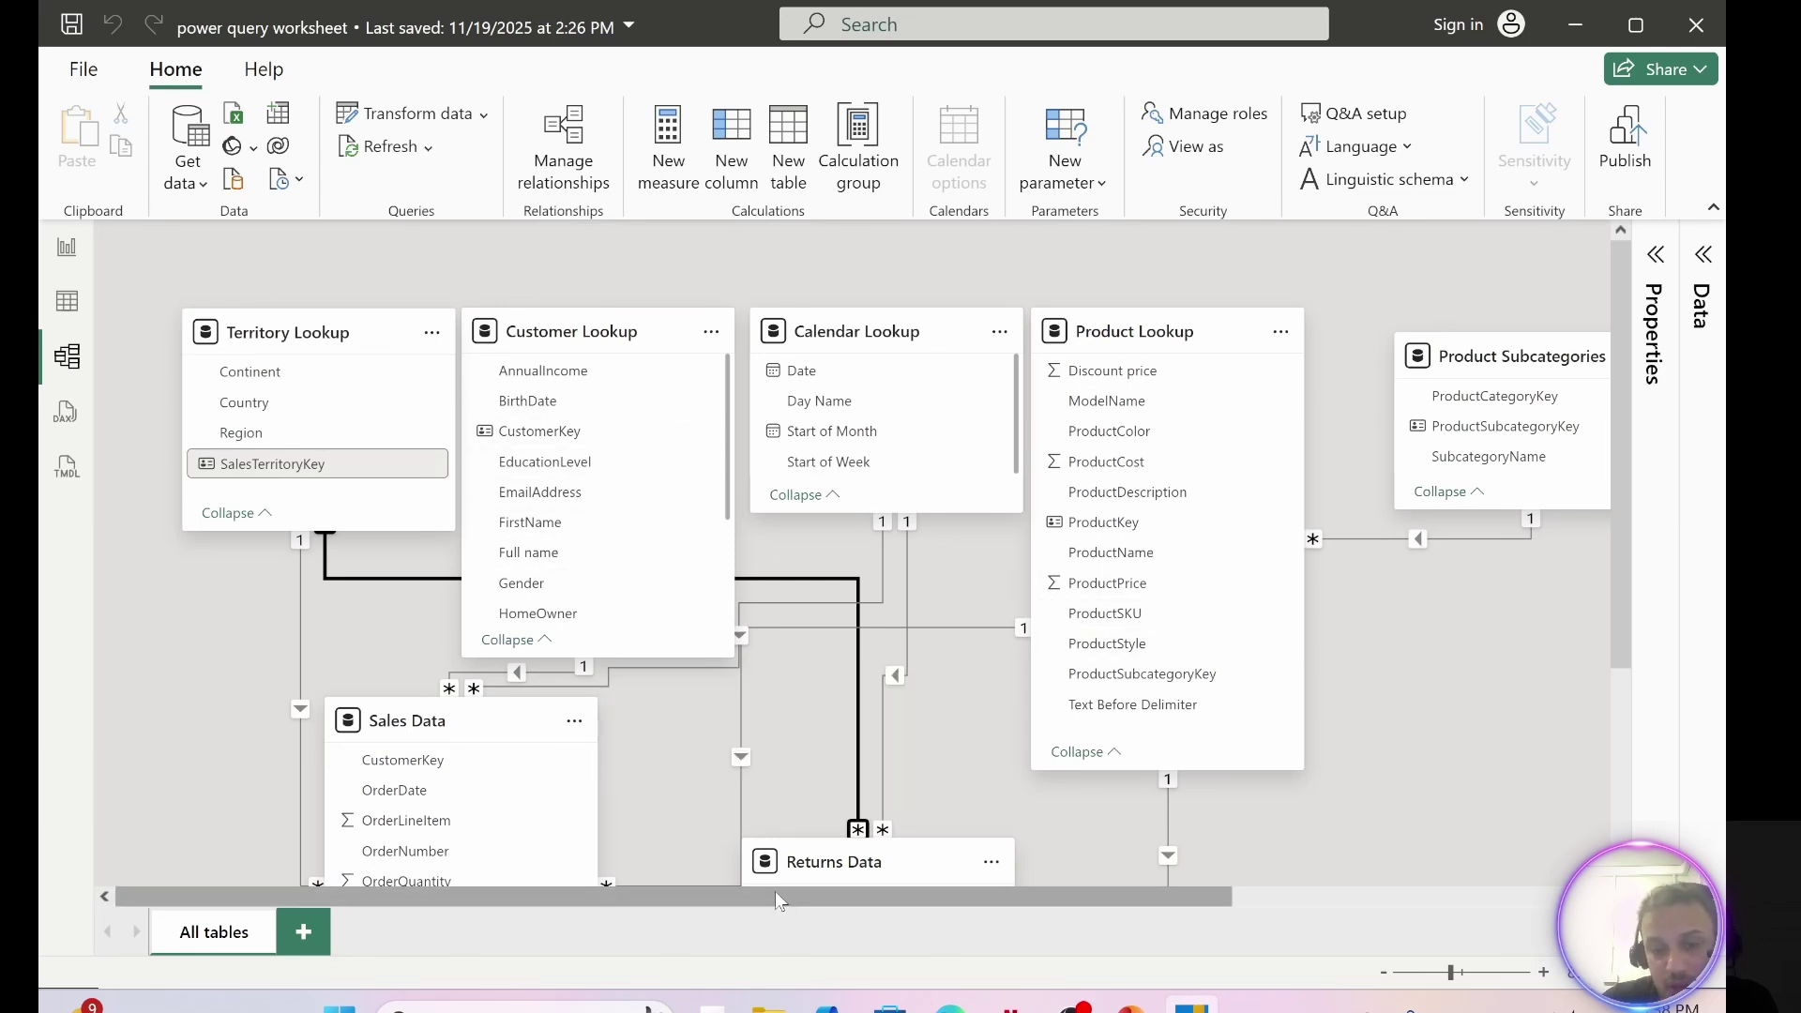
scroll(797, 905, "down", 2)
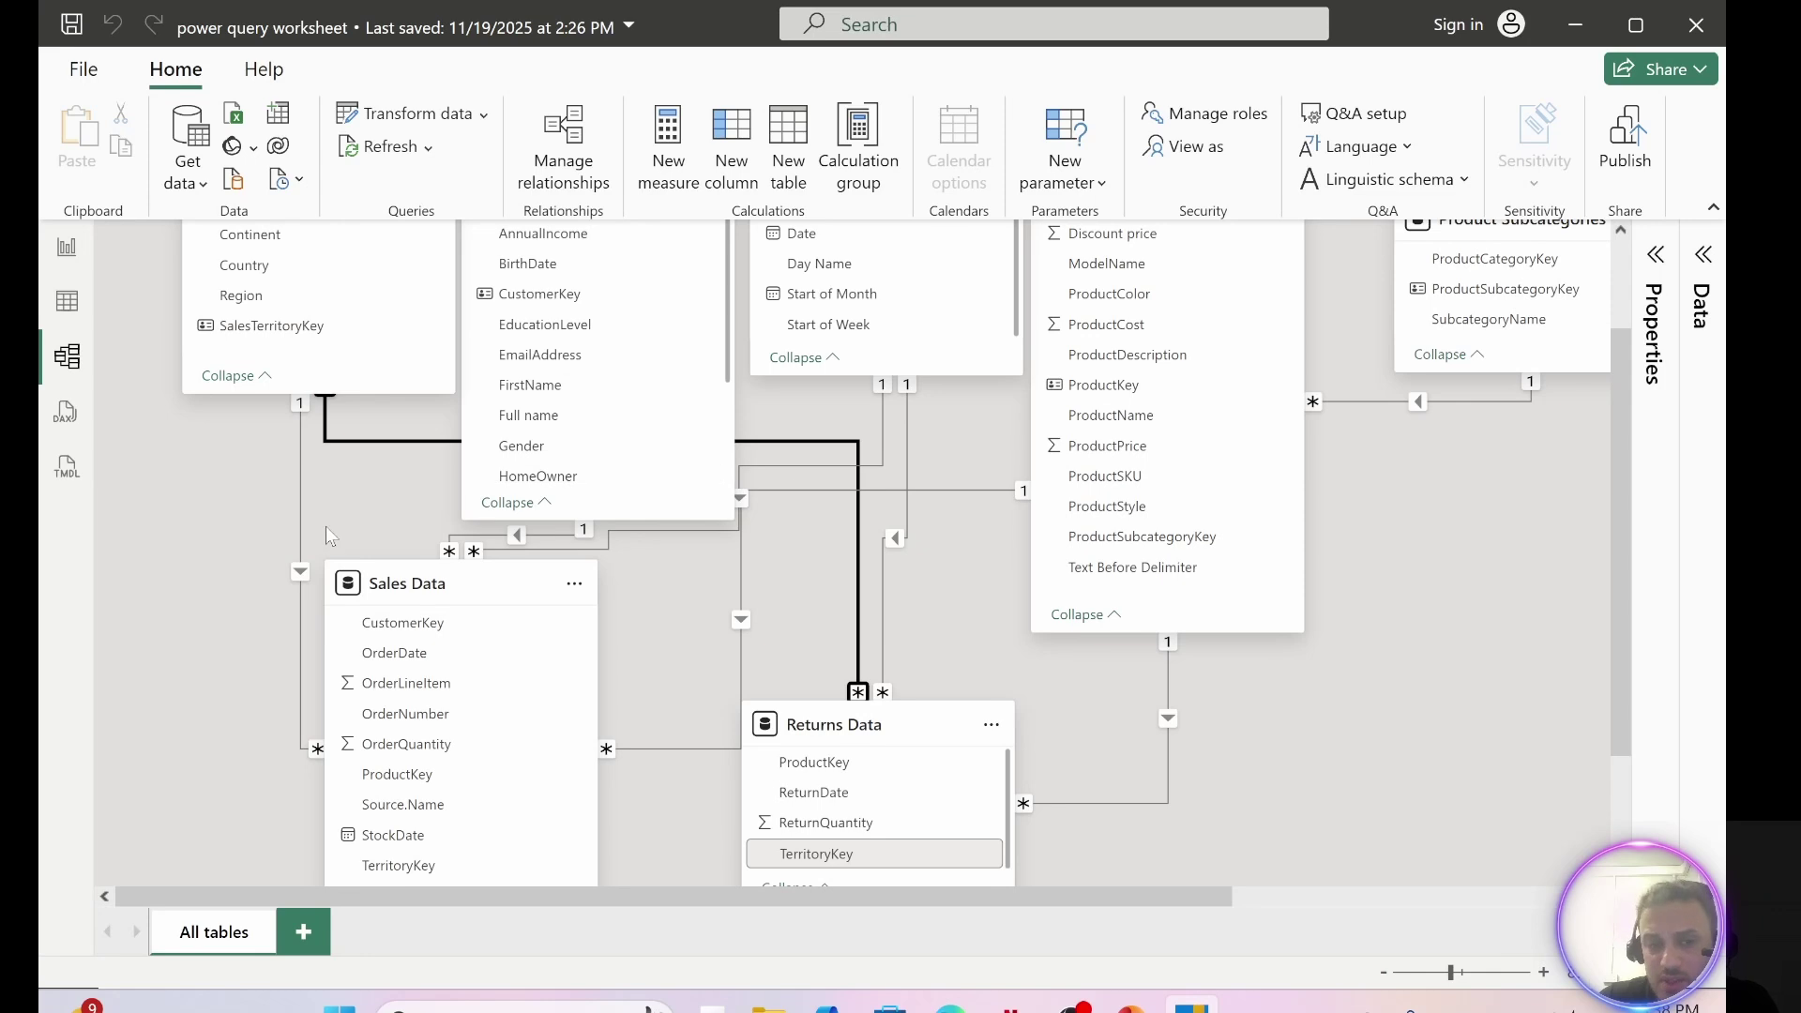
- Hide the TerritoryKey fields of Sales Data and Returns Data in report view
scroll(562, 563, "down", 2)
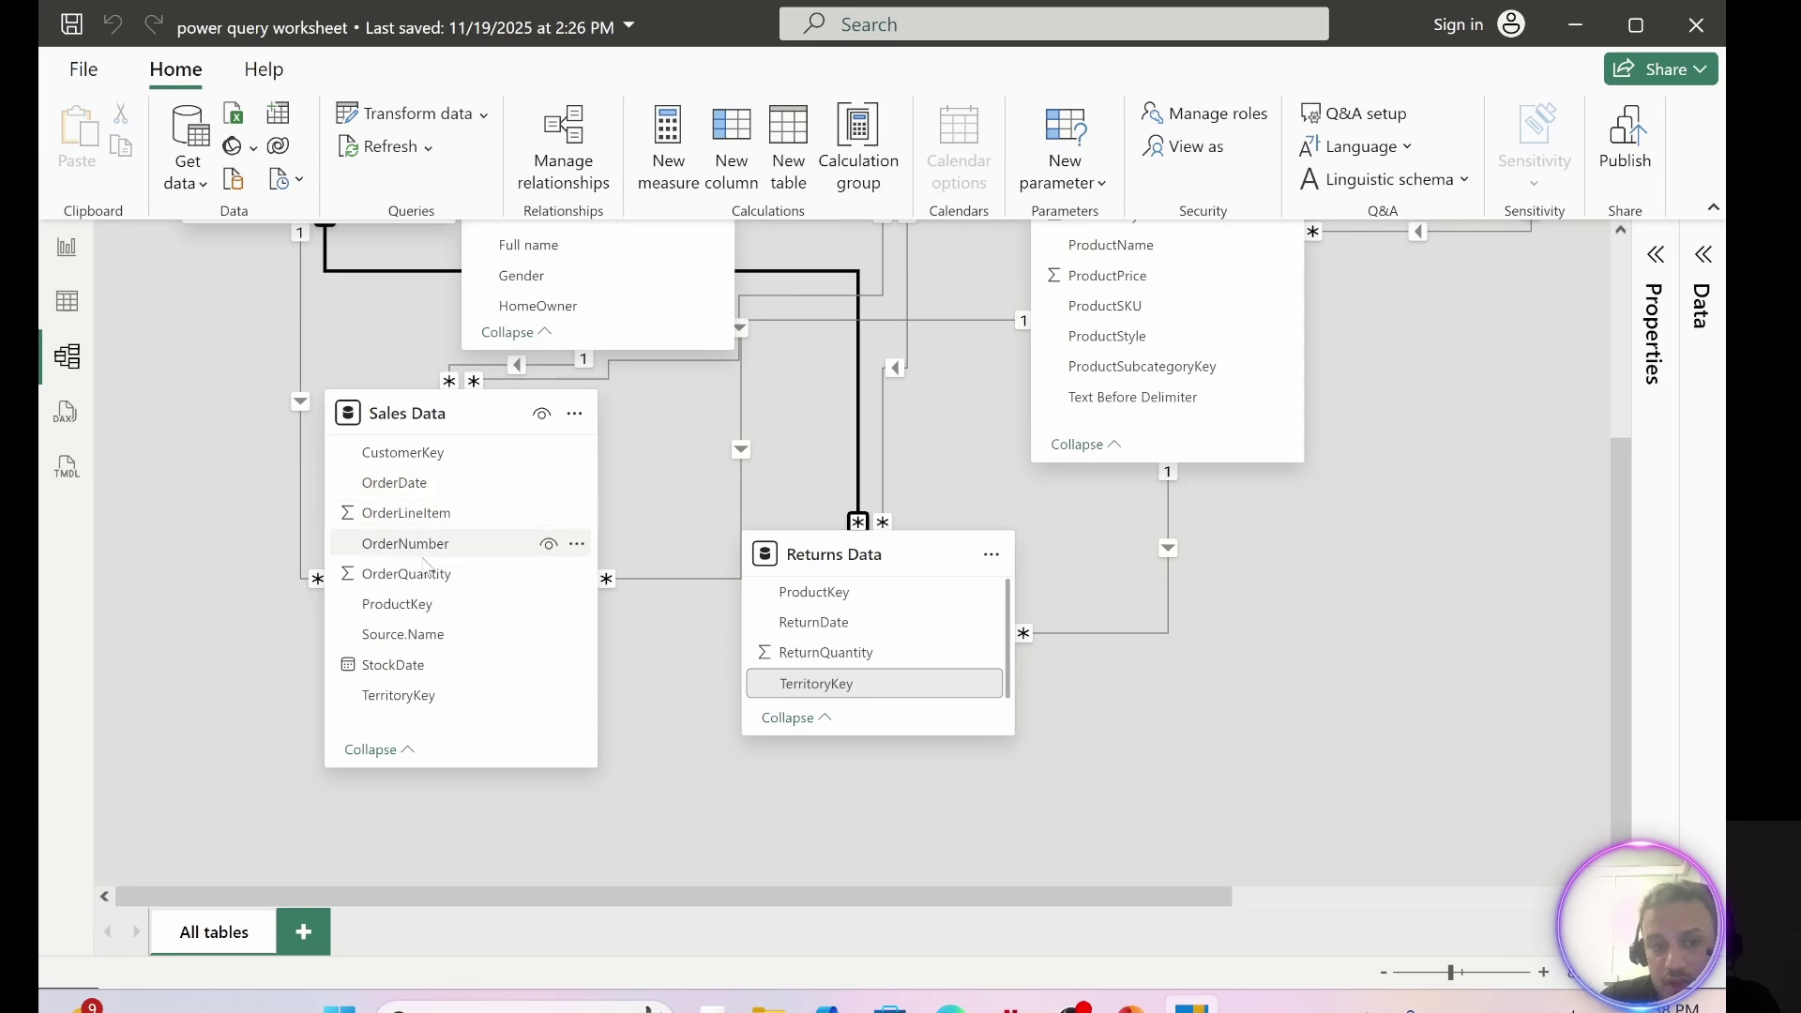
left_click(416, 704)
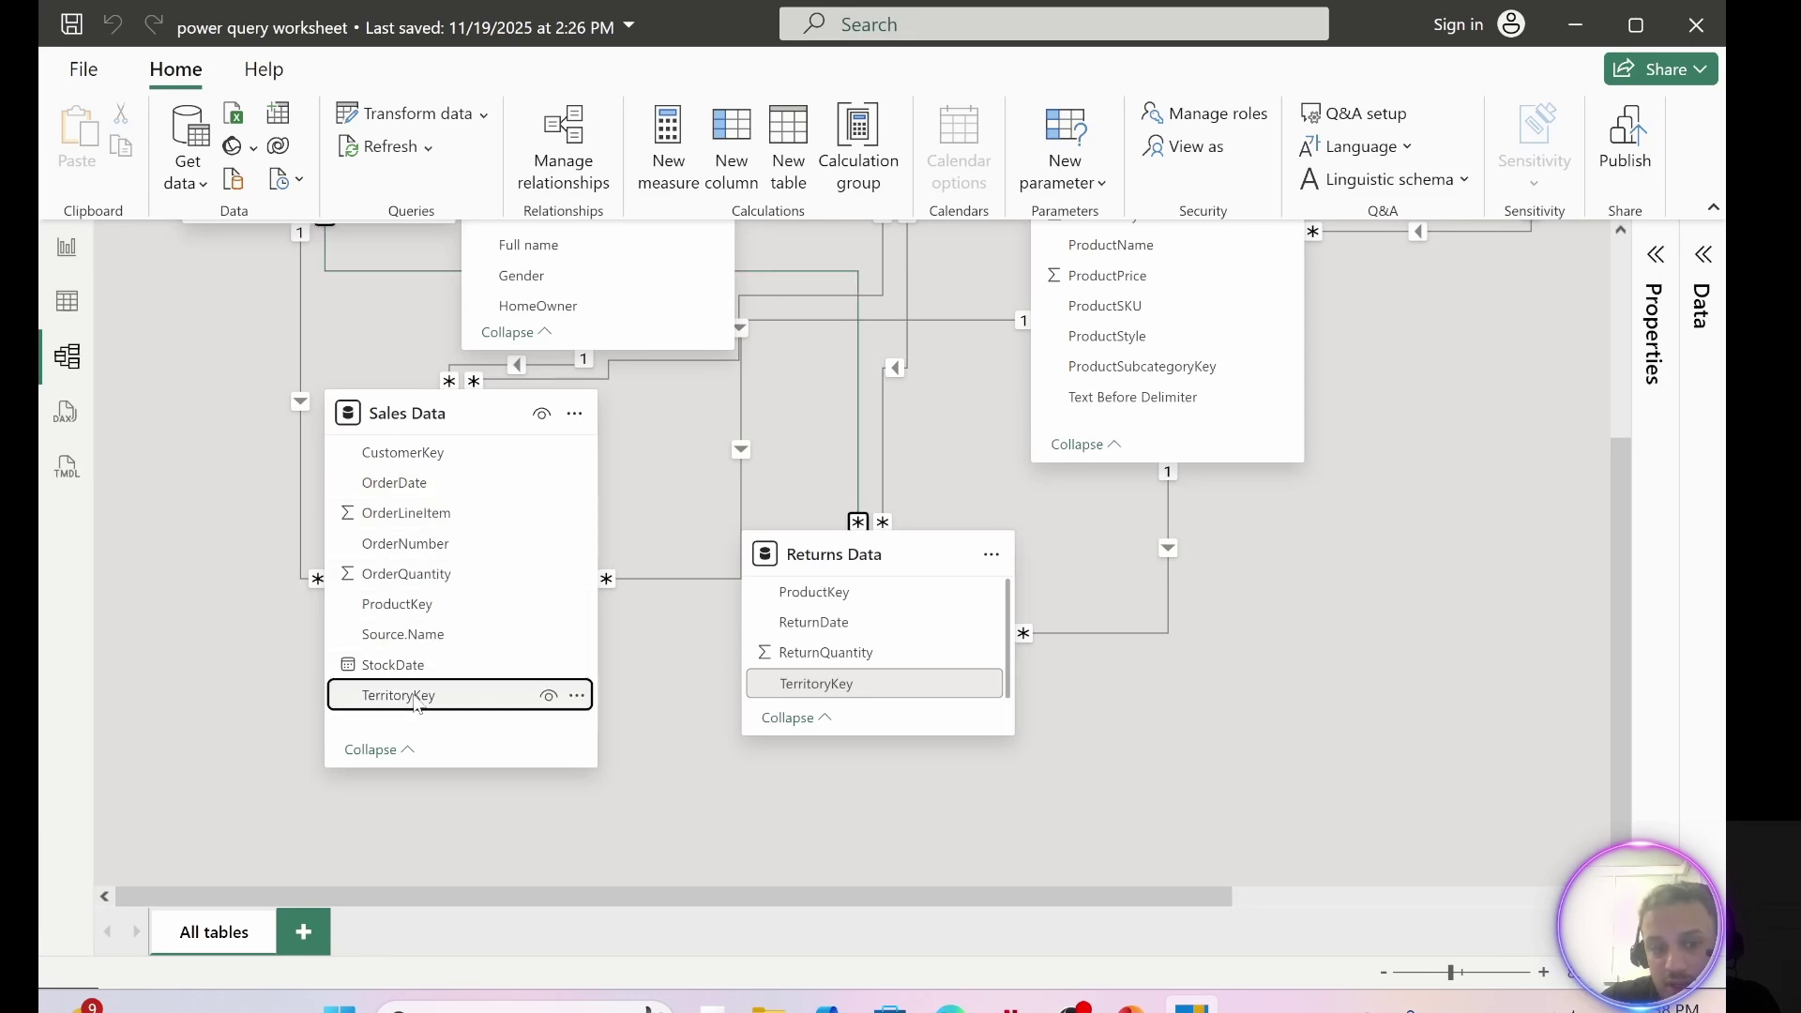
right_click(416, 705)
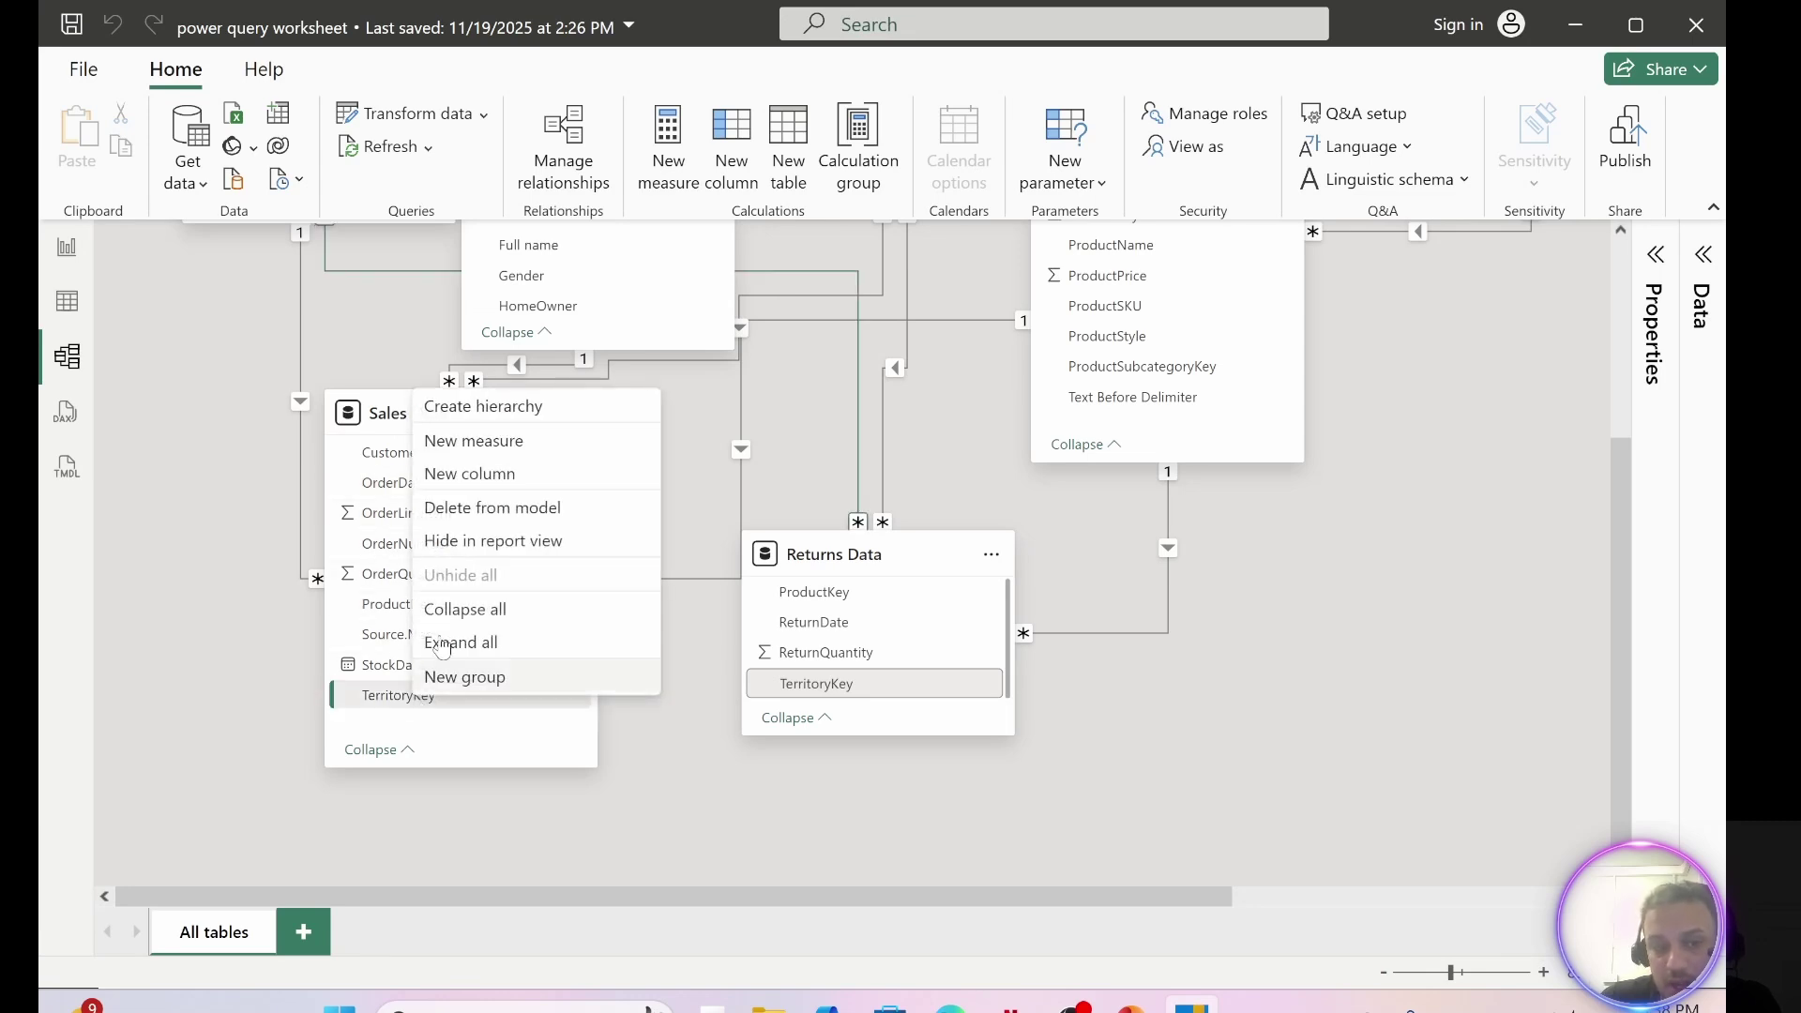
left_click(534, 552)
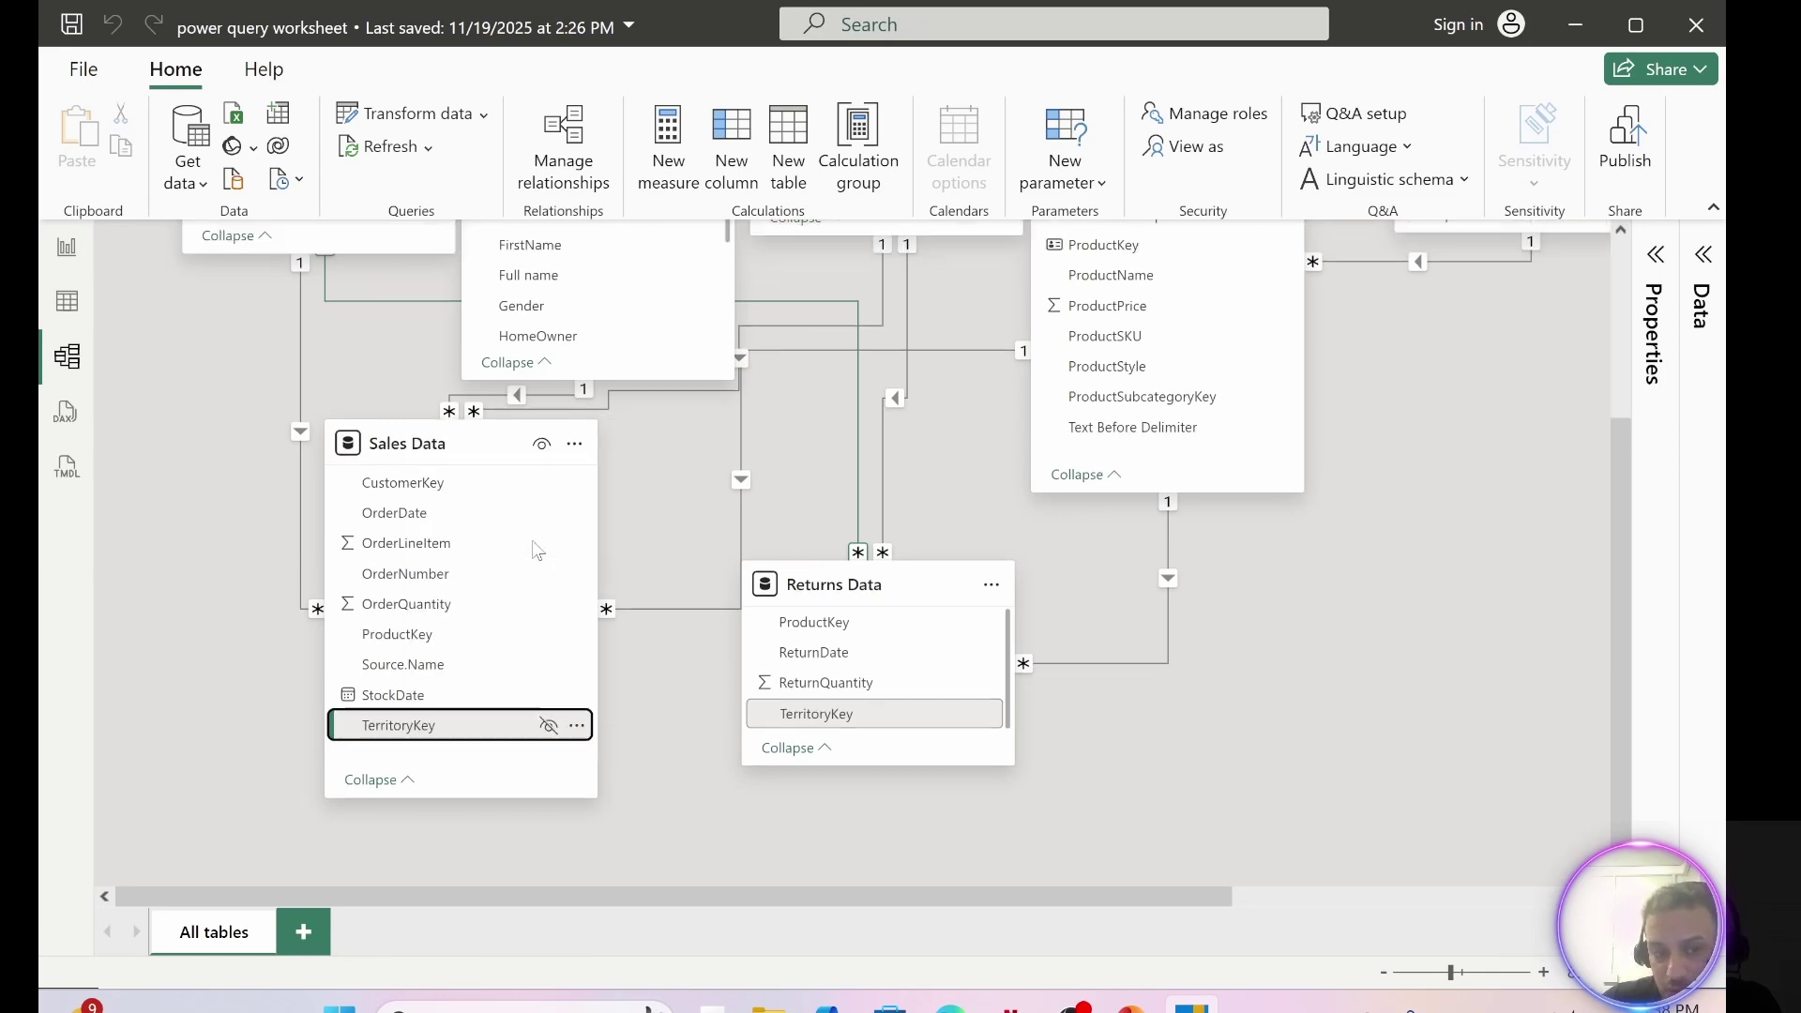
right_click(826, 718)
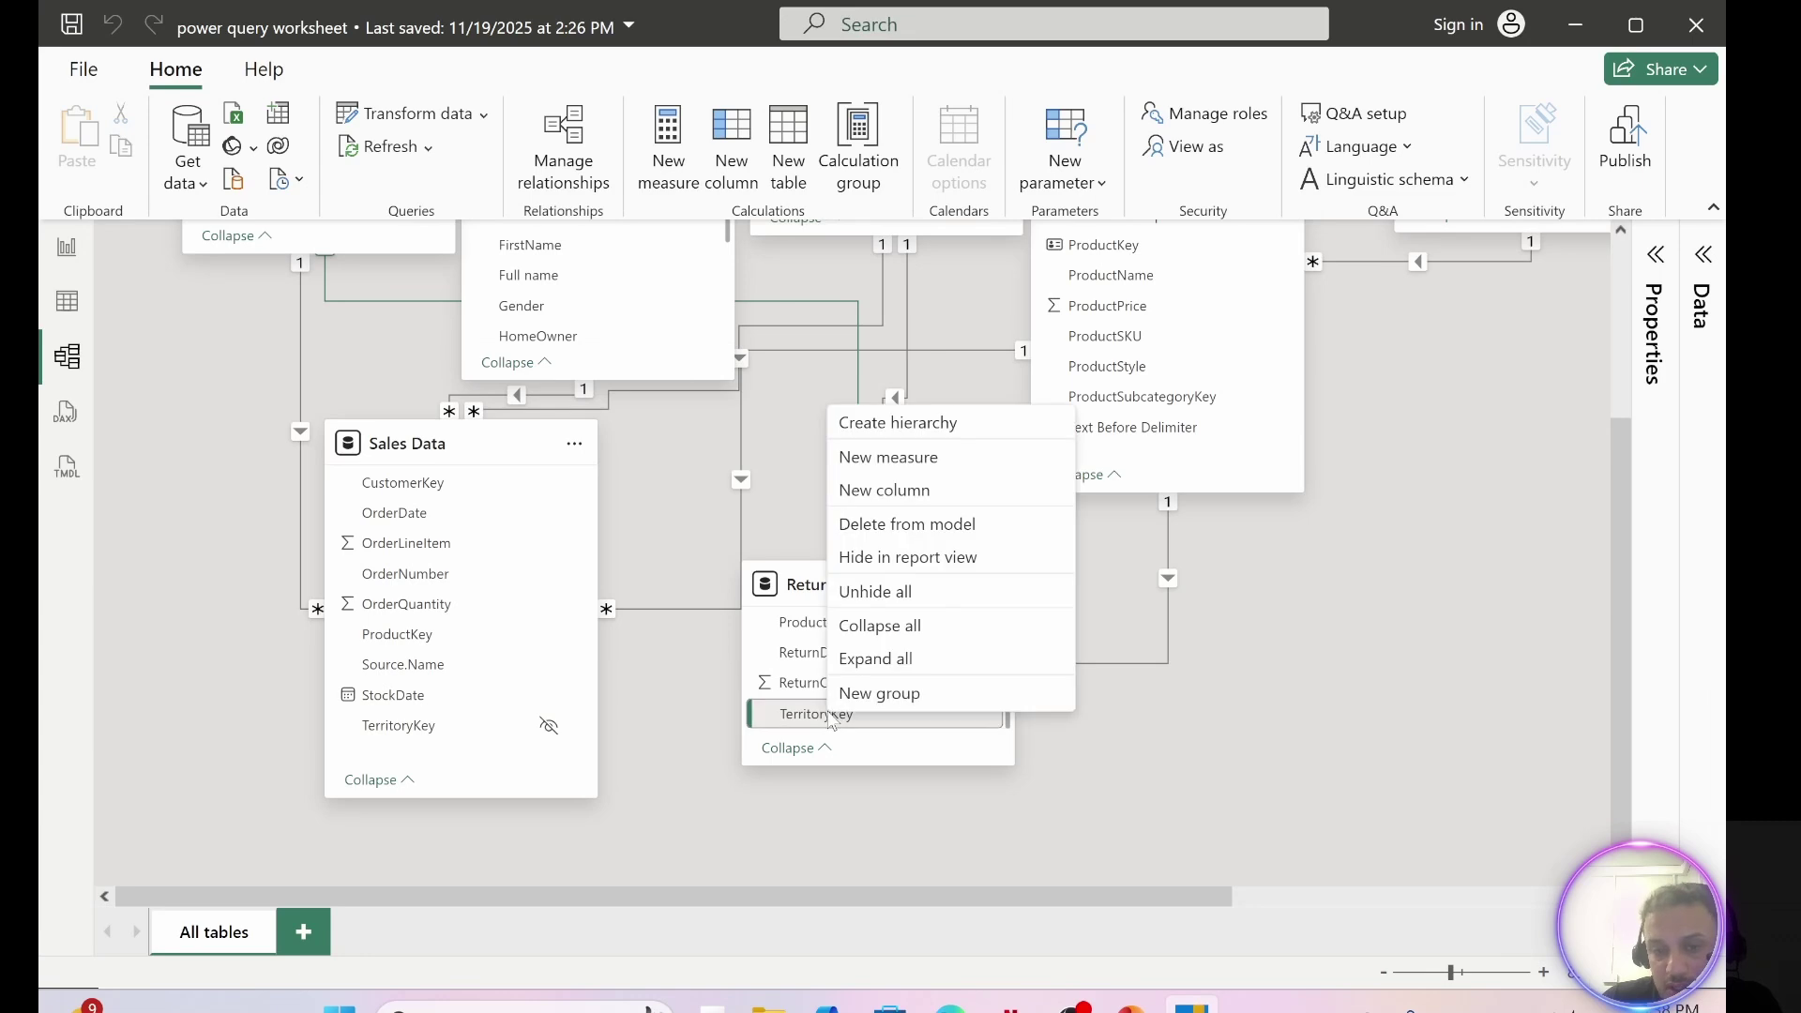
left_click(883, 563)
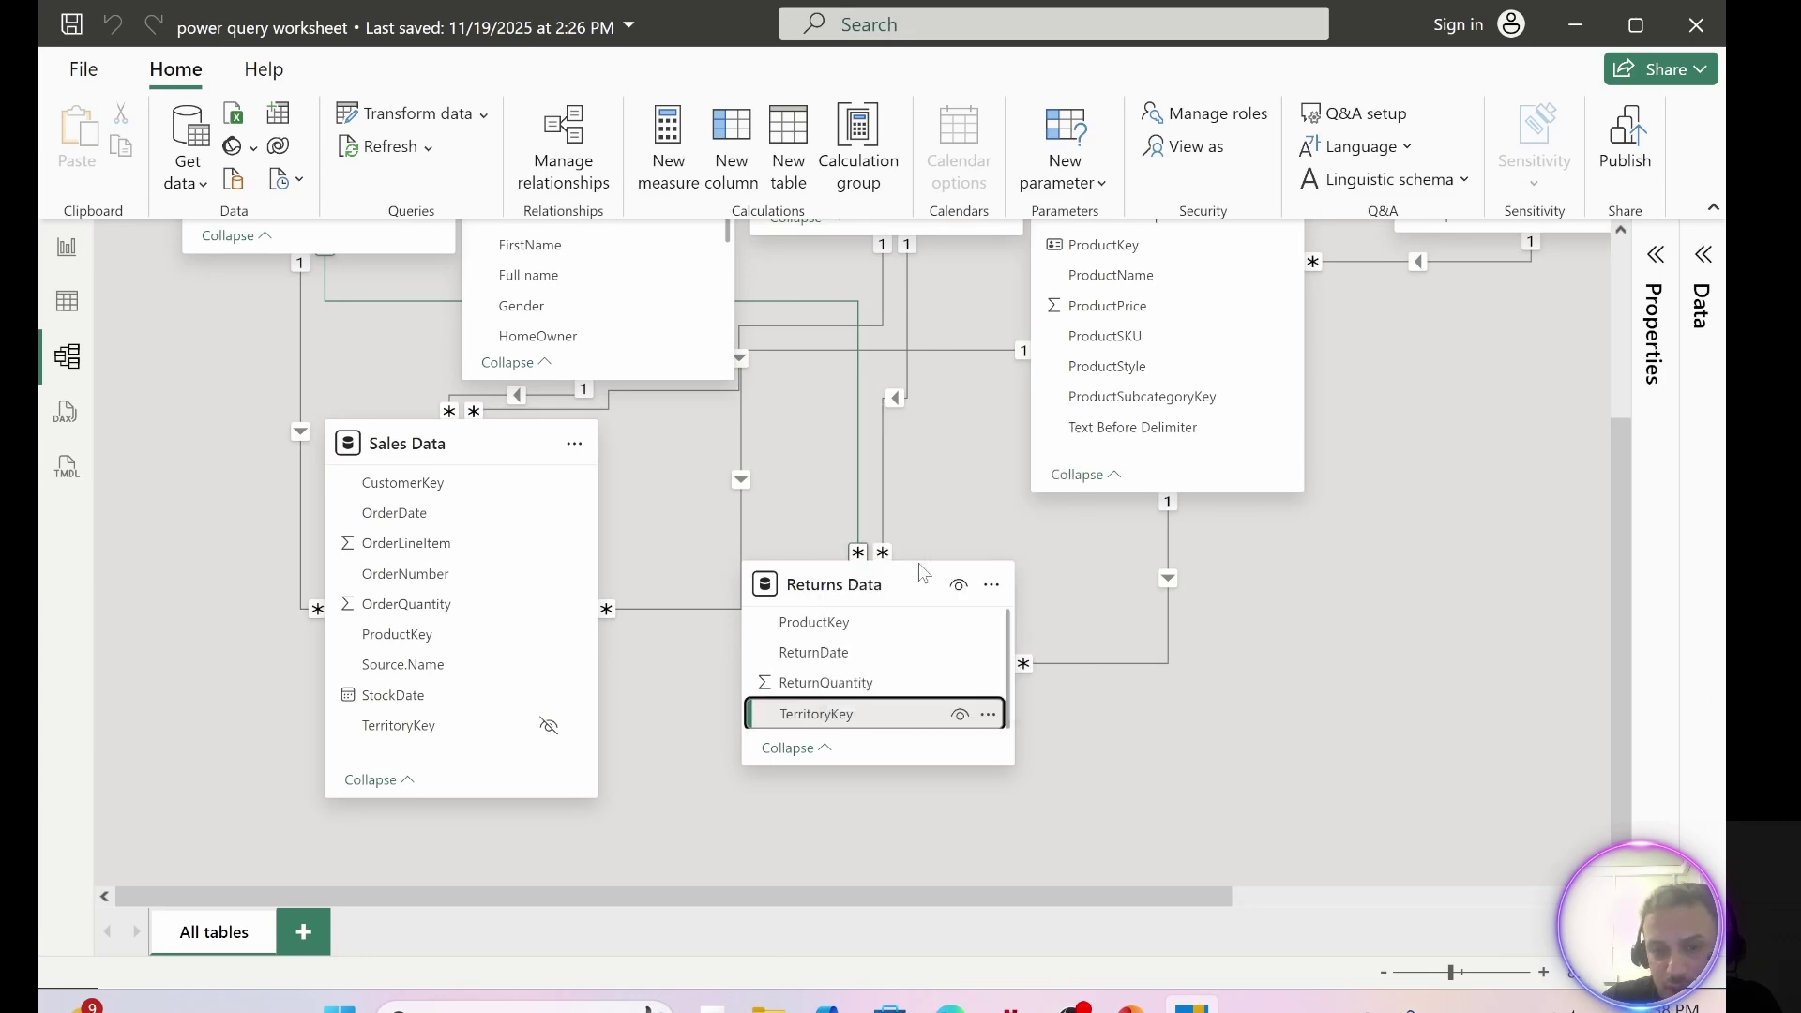
- Hide the CustomerKey field of Sales Data in report view
left_click(410, 489)
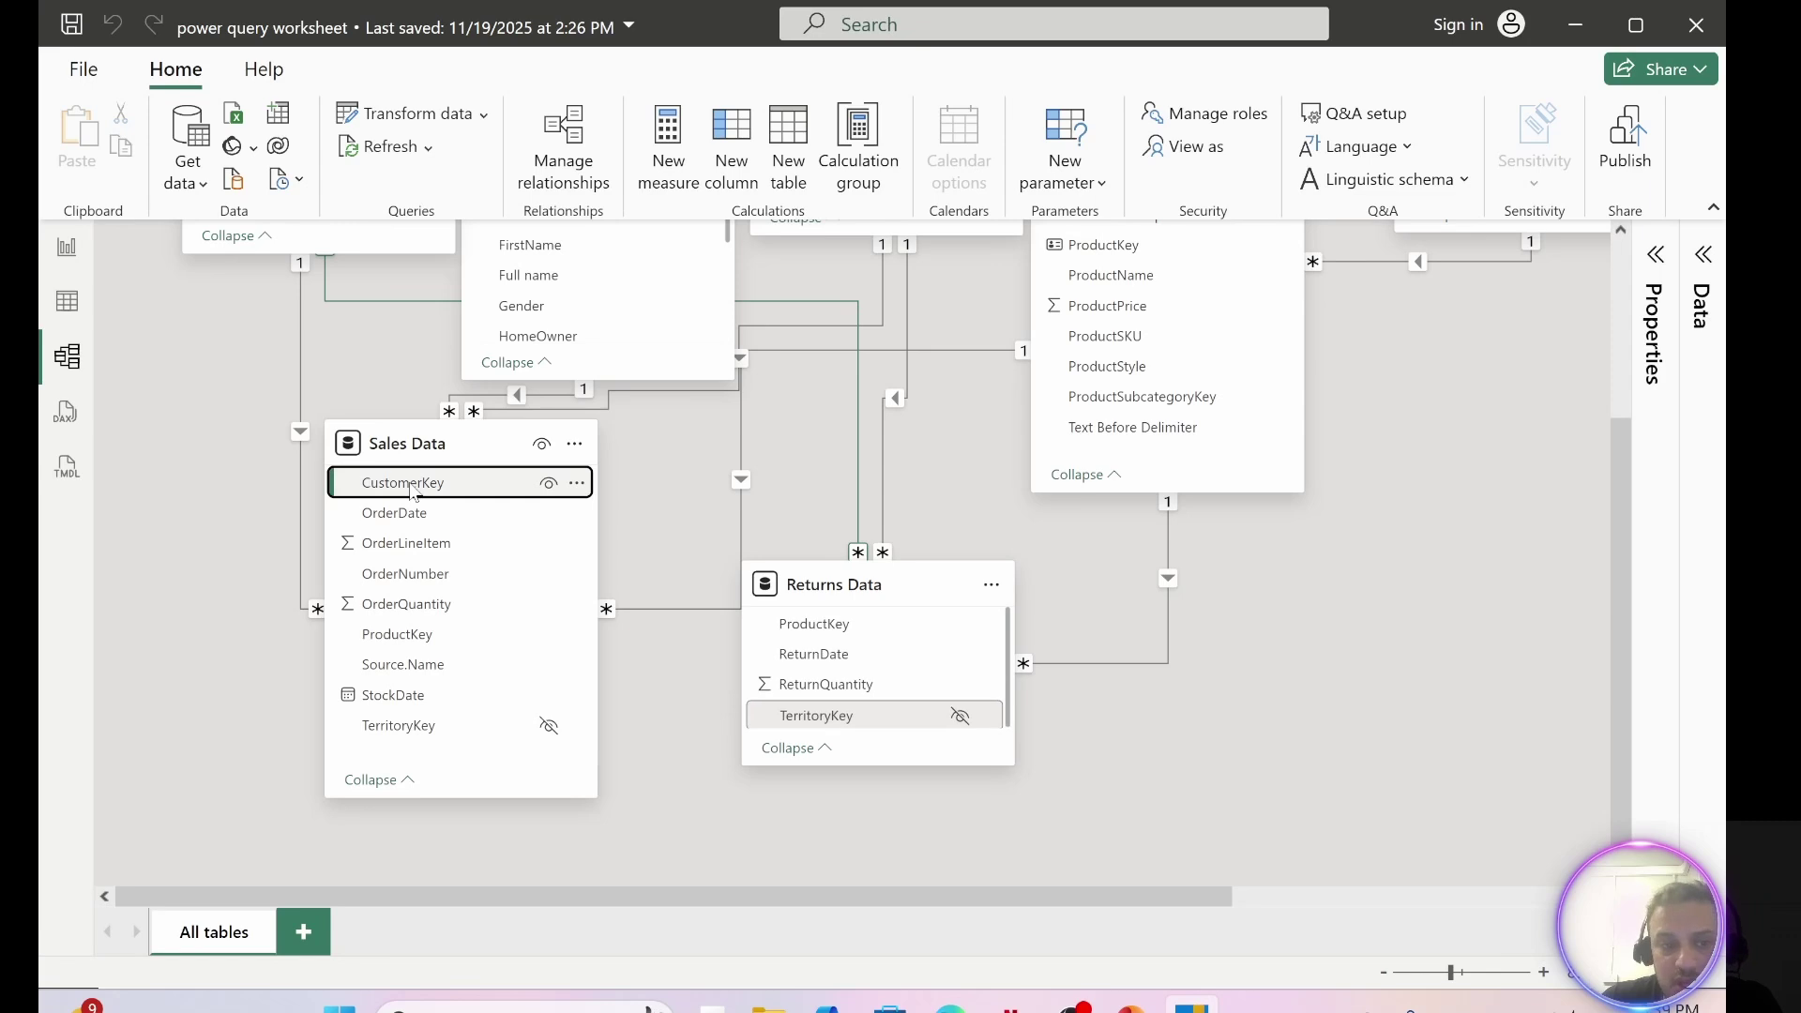
right_click(411, 485)
left_click(490, 635)
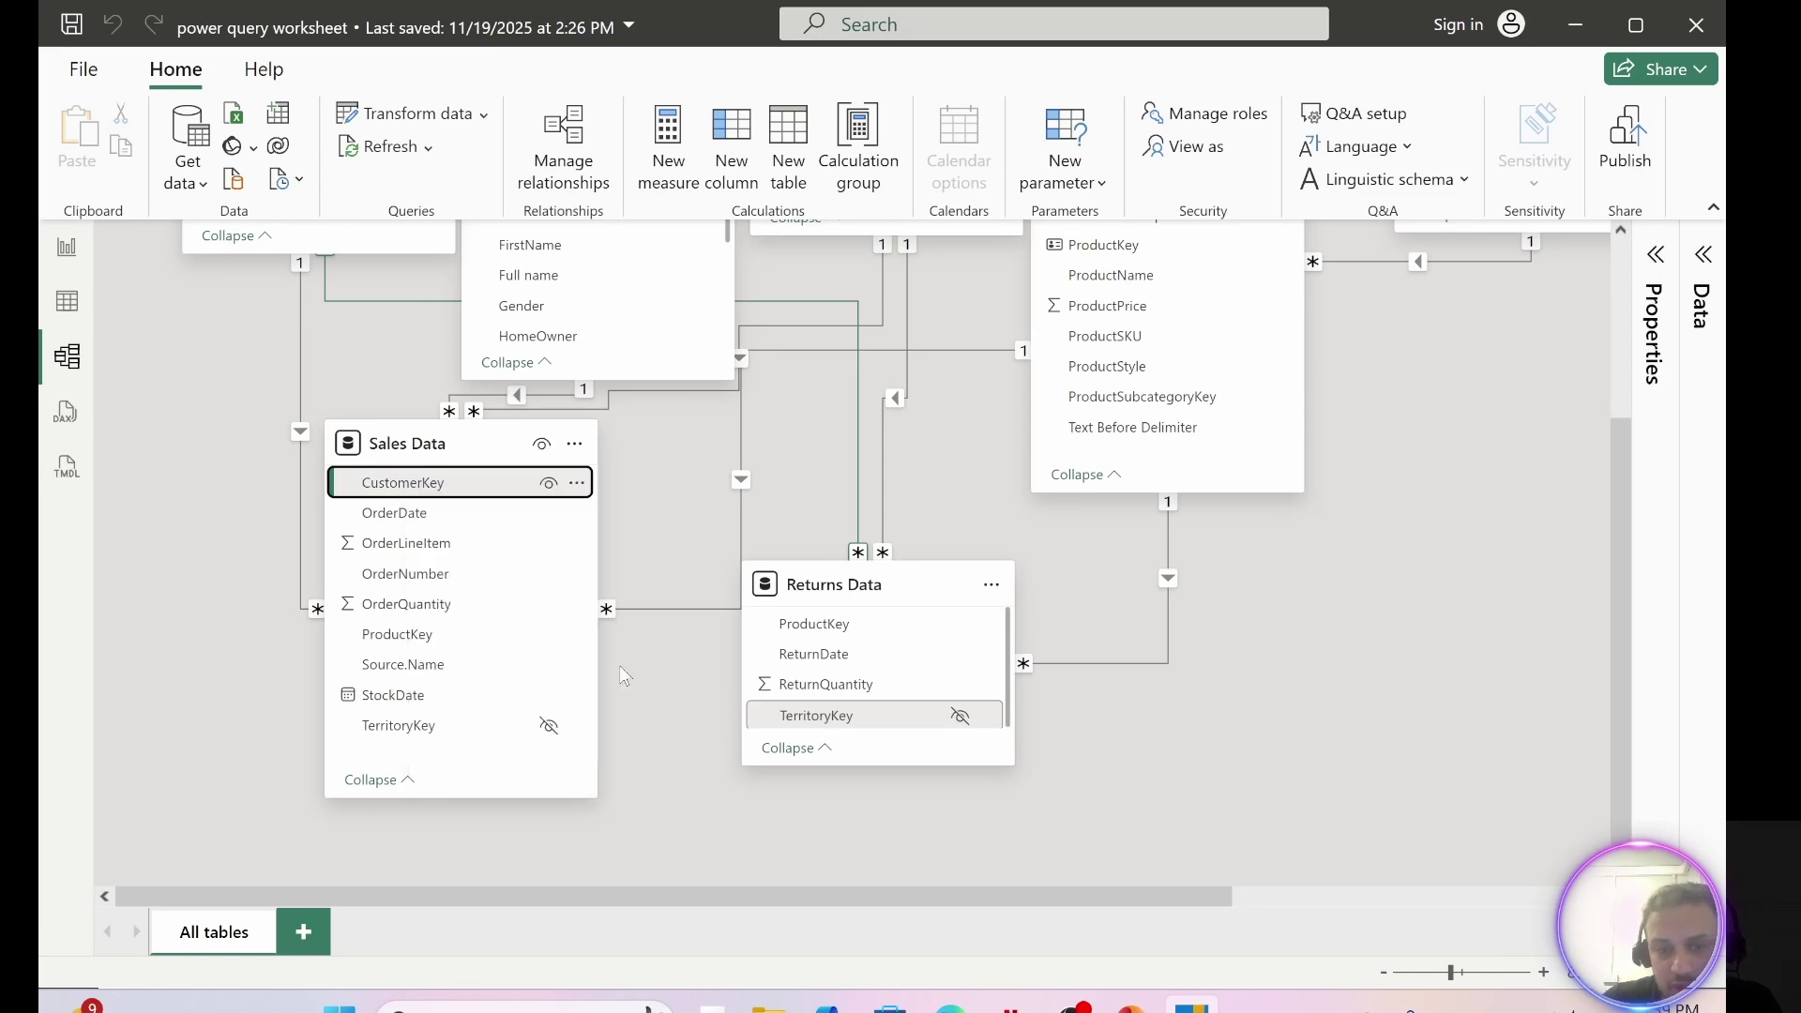
- Hide the ProductKey and ReturnDate fields of Returns Data in report view
left_click(814, 626)
right_click(814, 625)
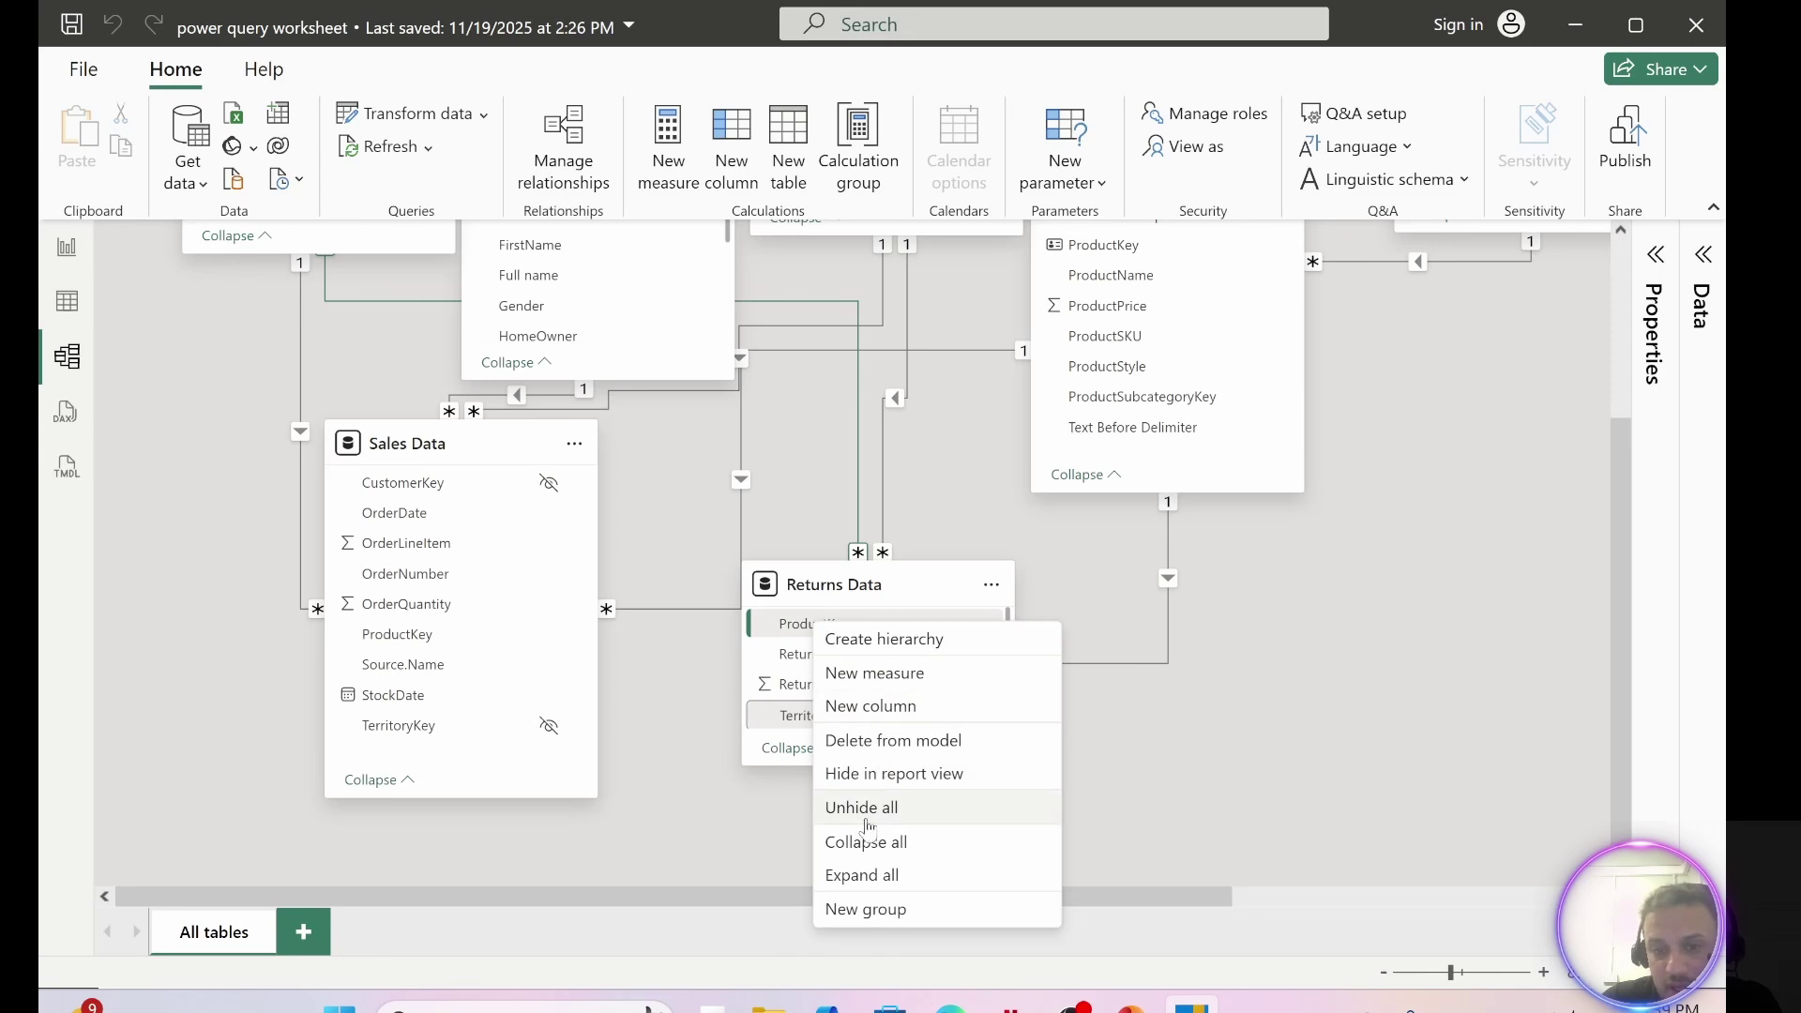
left_click(892, 783)
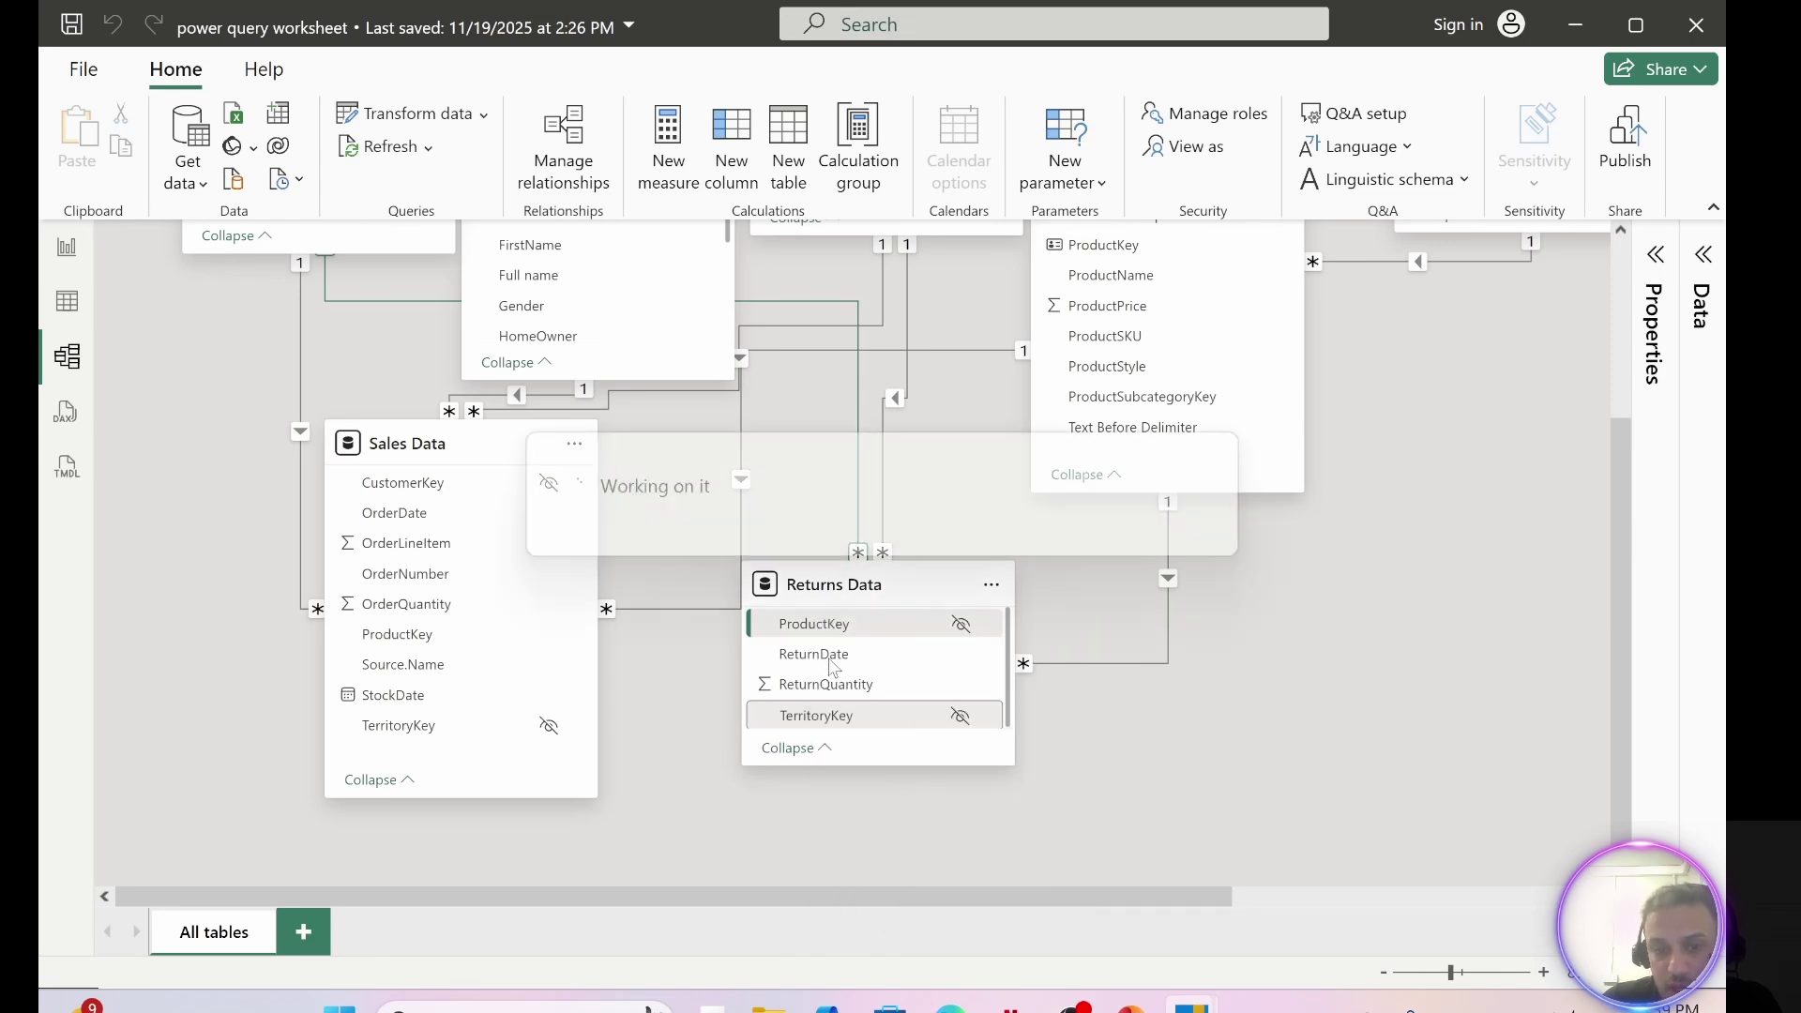
left_click(821, 657)
right_click(818, 655)
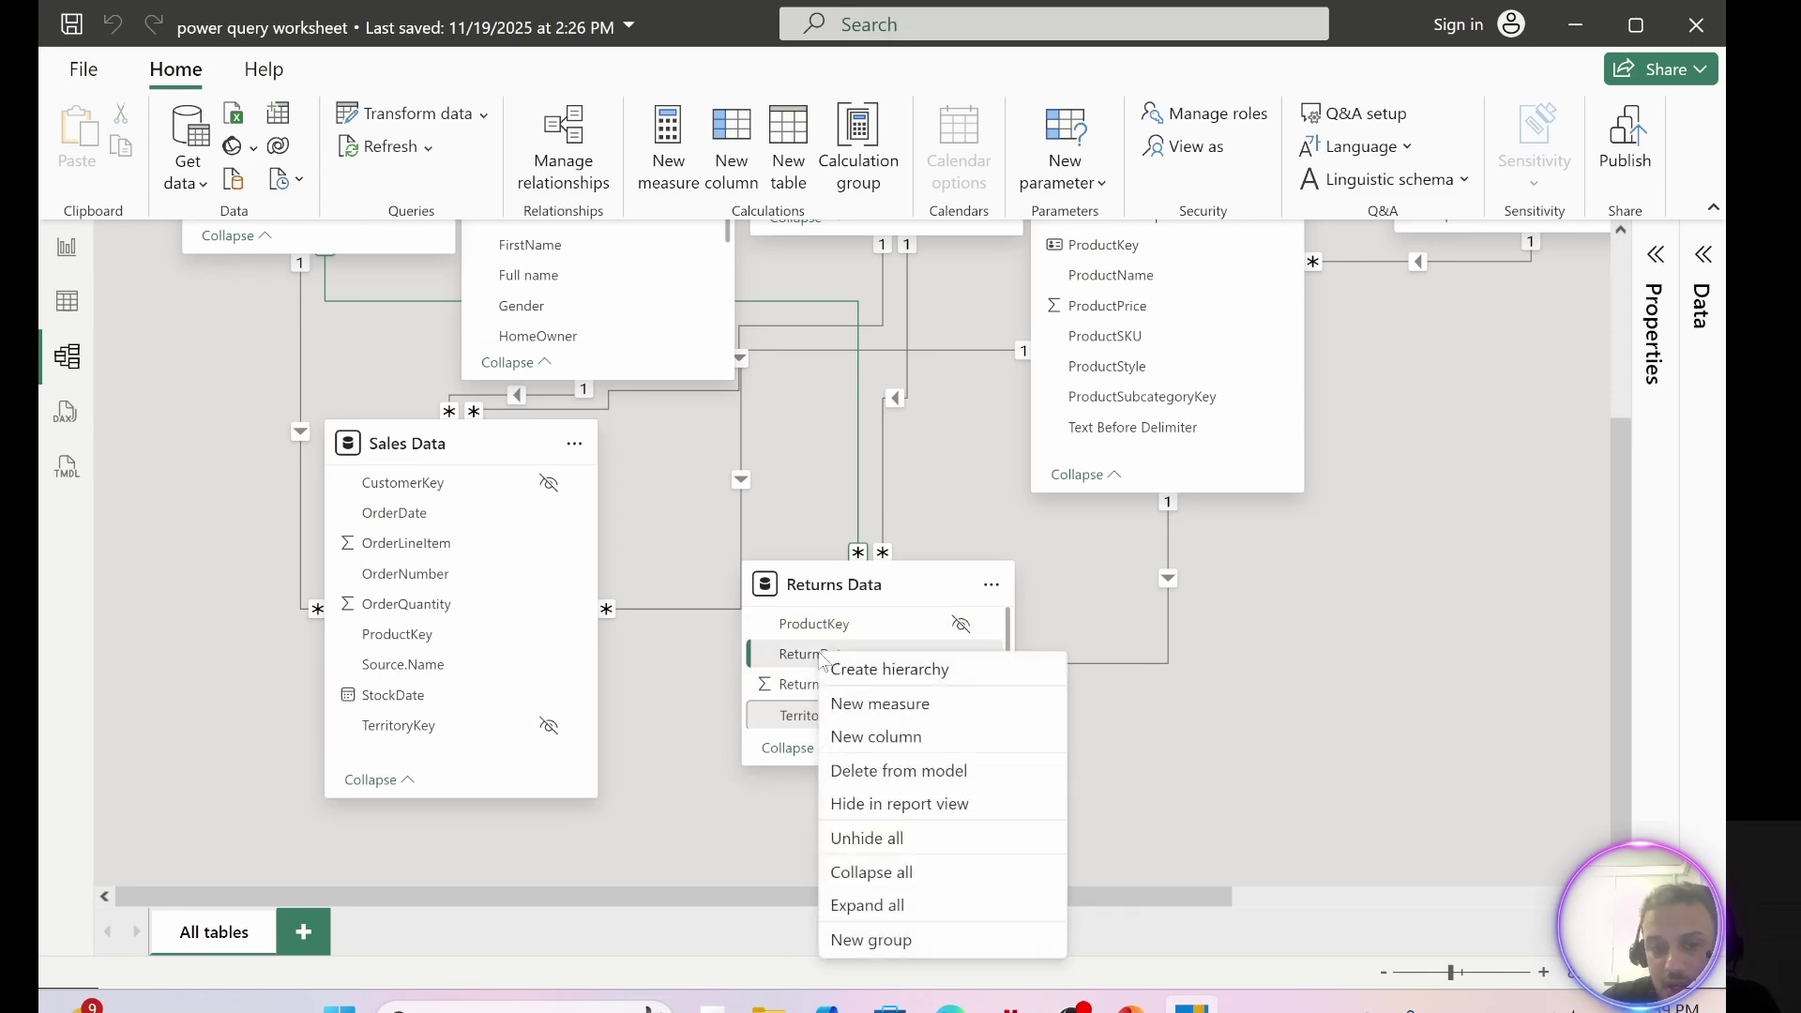
left_click(872, 804)
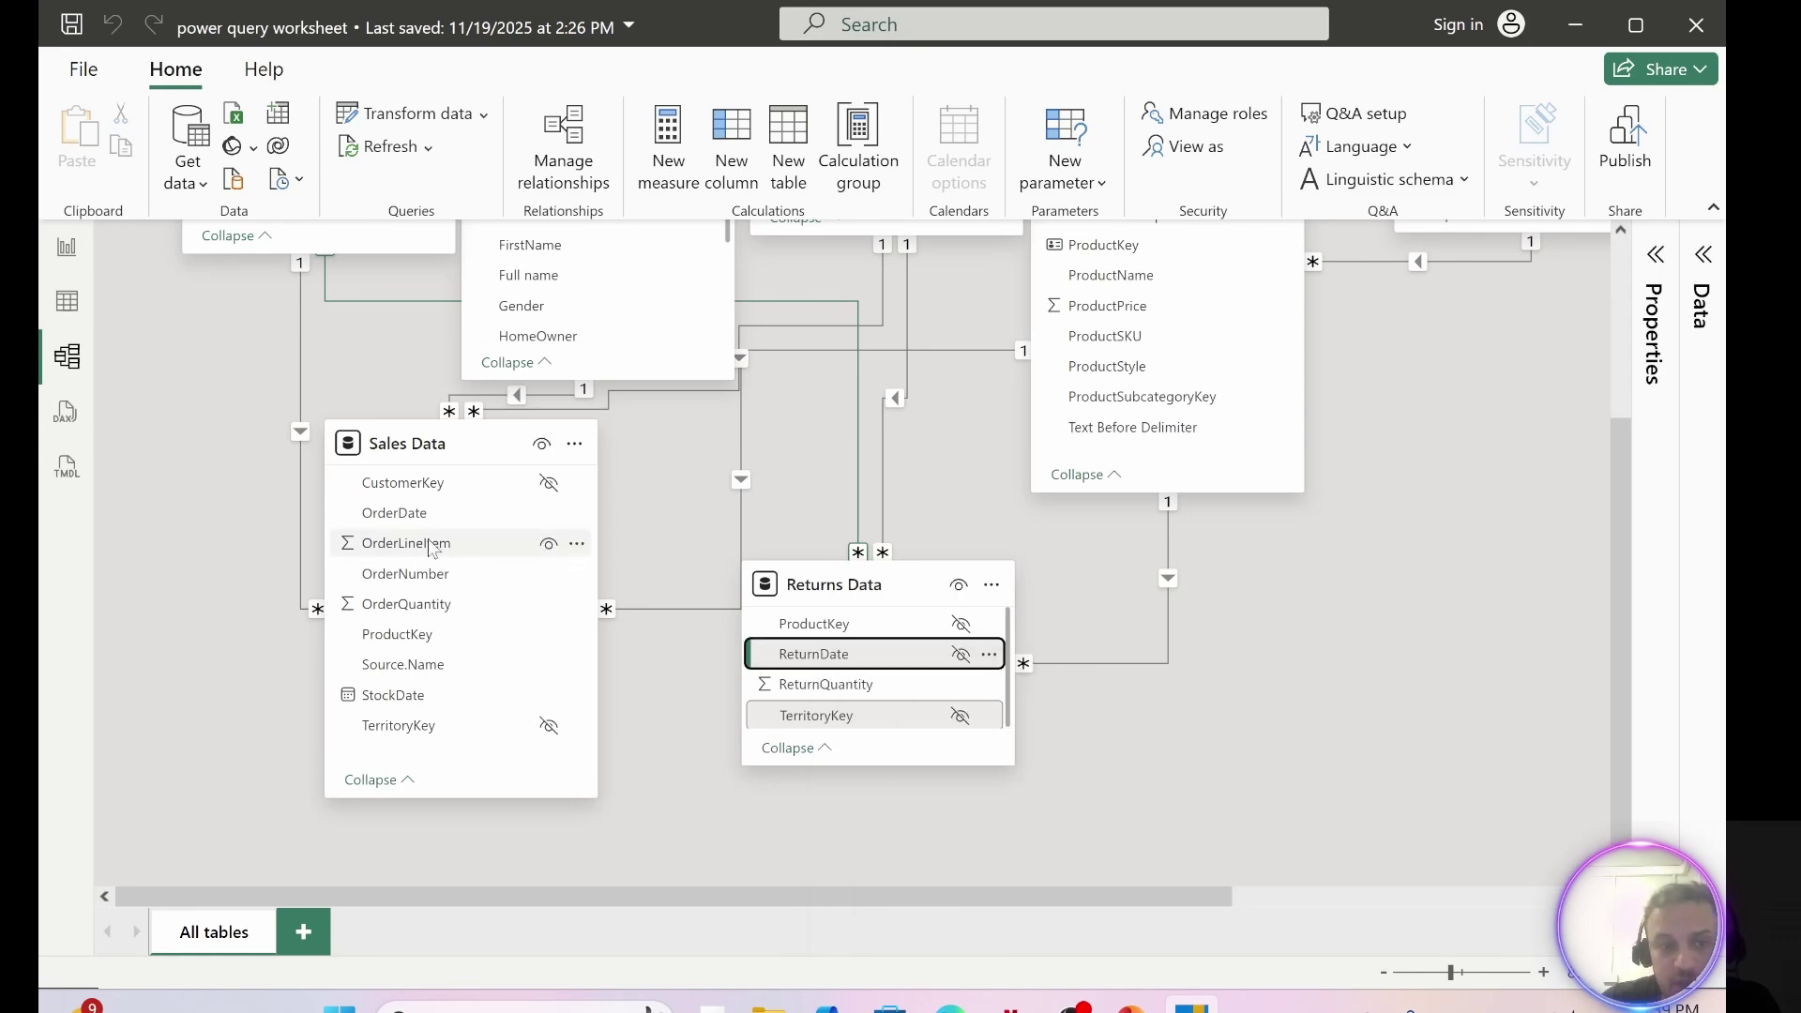
- Set the ProductKey field of Sales Data to hidden in its properties and hide OrderDate in the same table
left_click(420, 642)
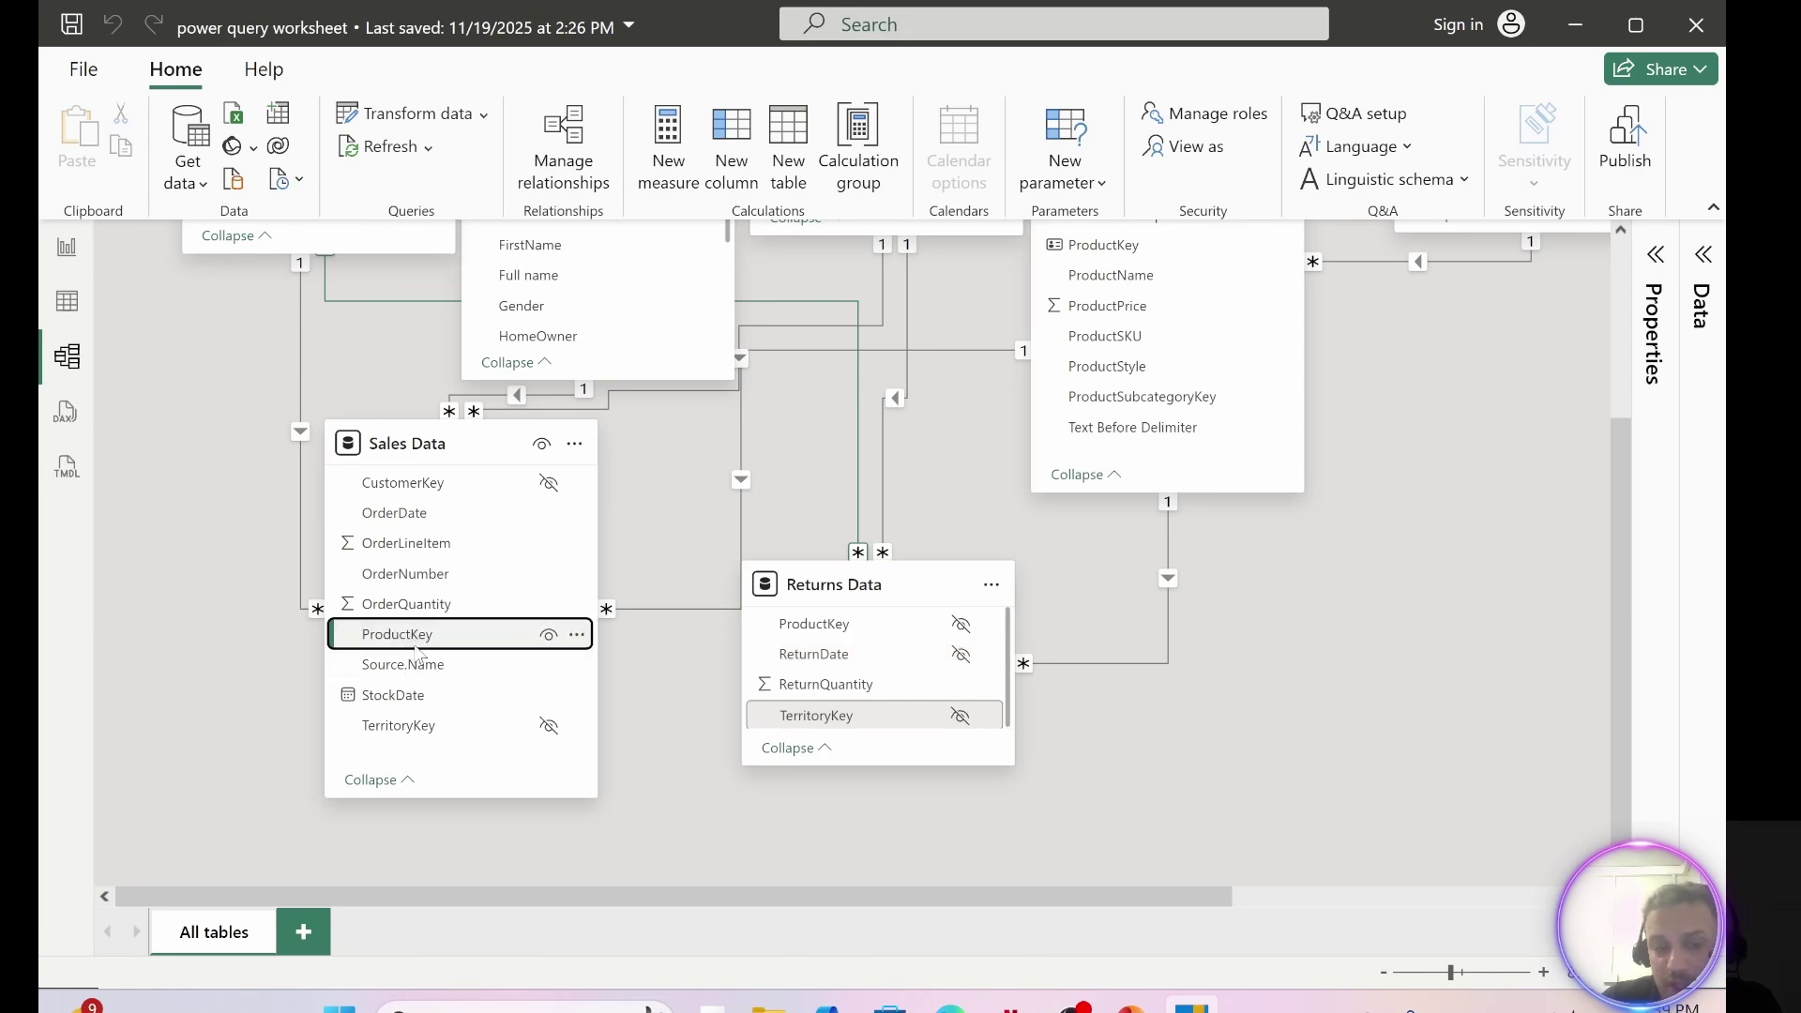
left_click(1648, 329)
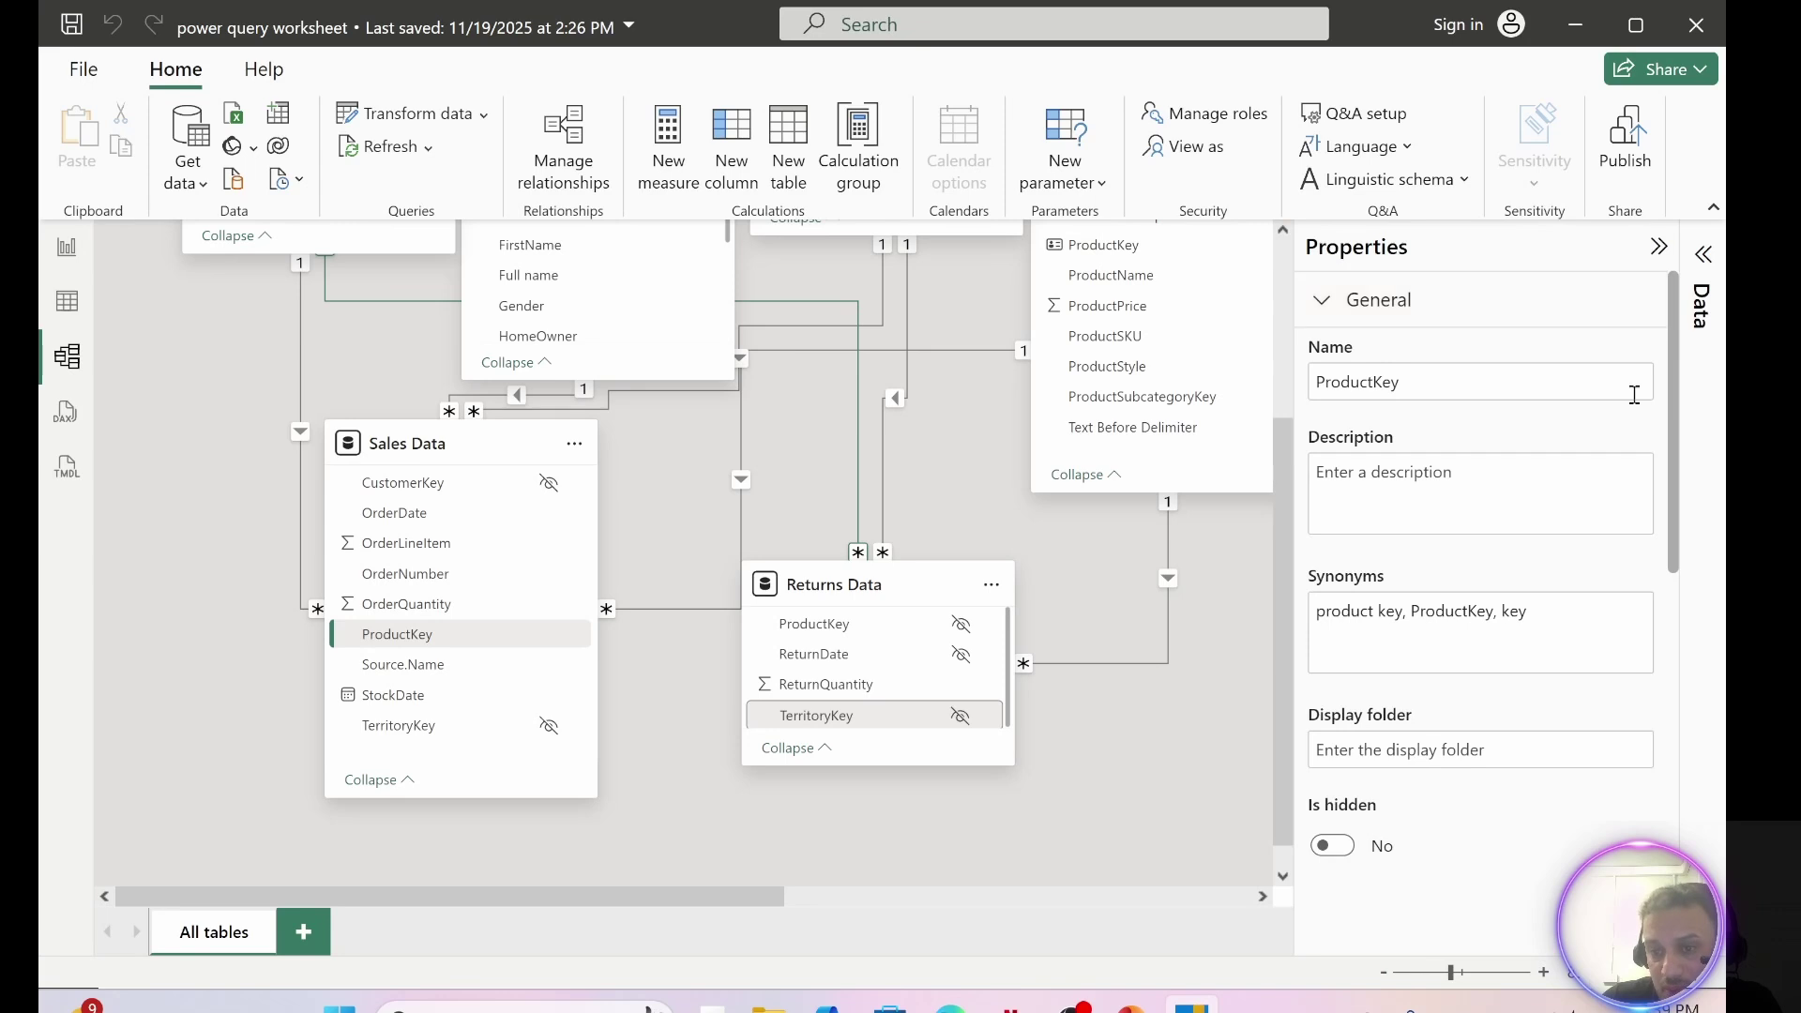
scroll(1387, 727, "down", 6)
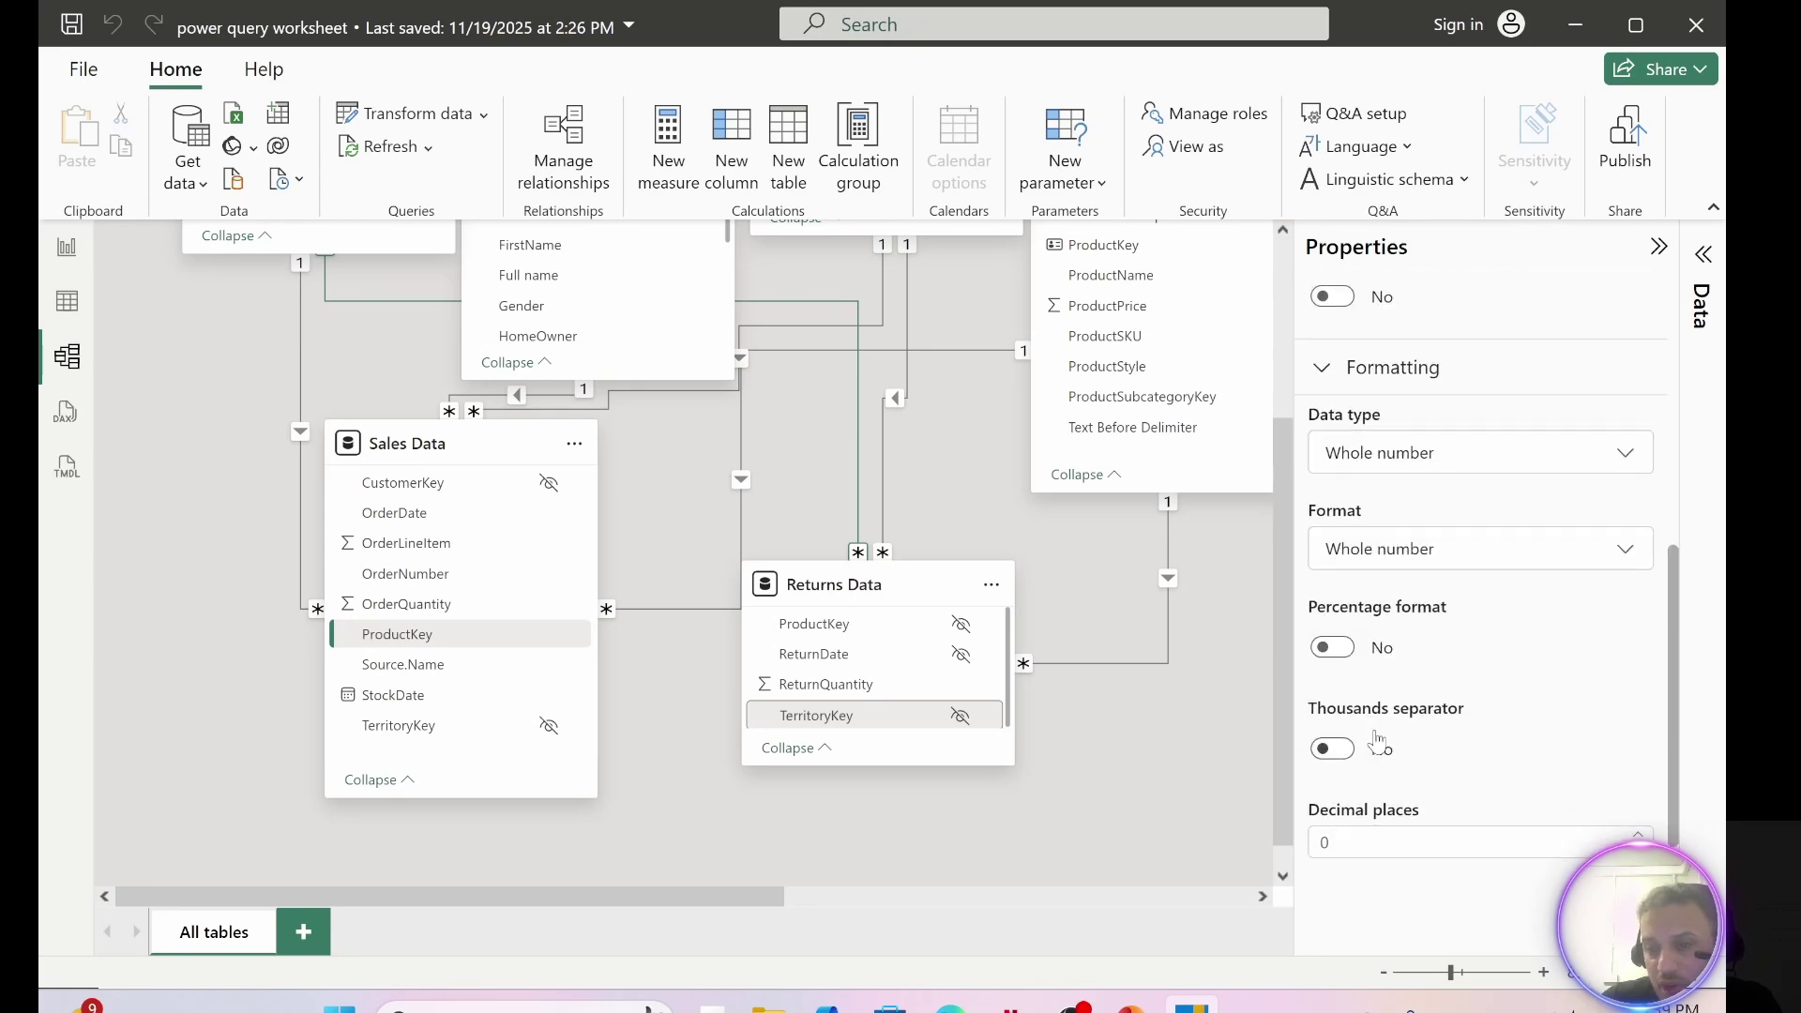
scroll(1372, 740, "up", 6)
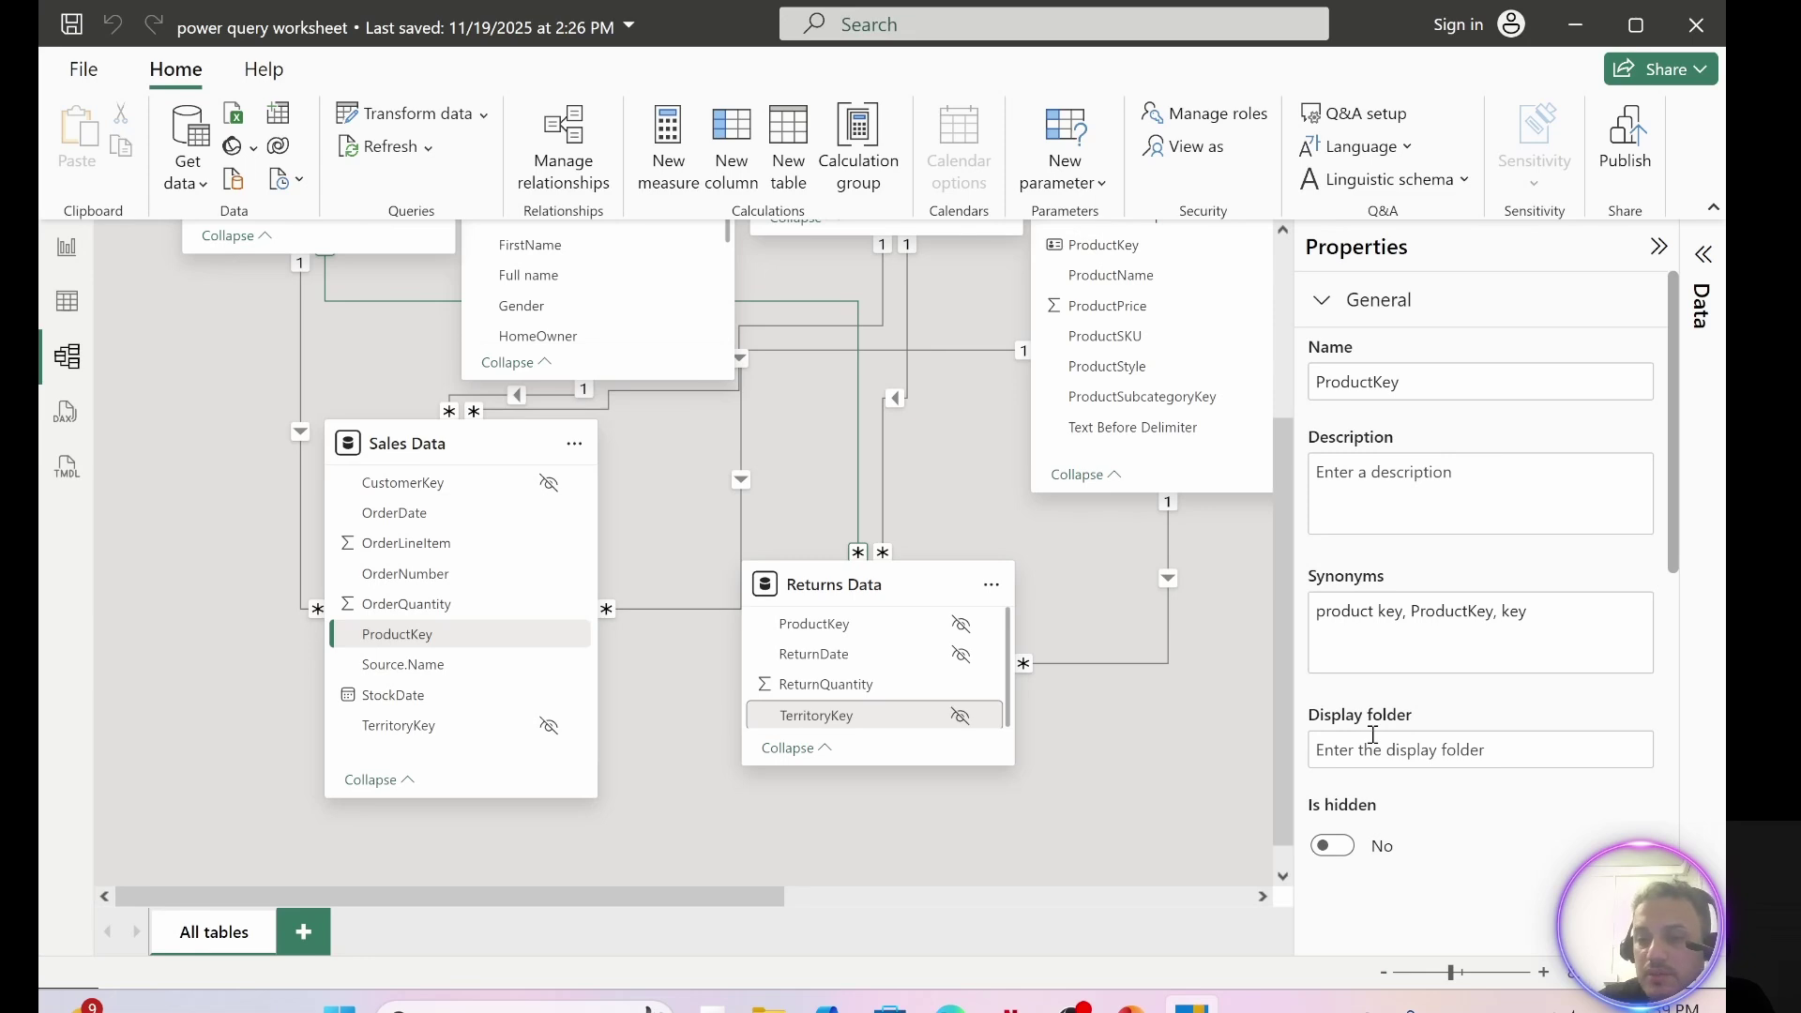
scroll(1373, 734, "down", 3)
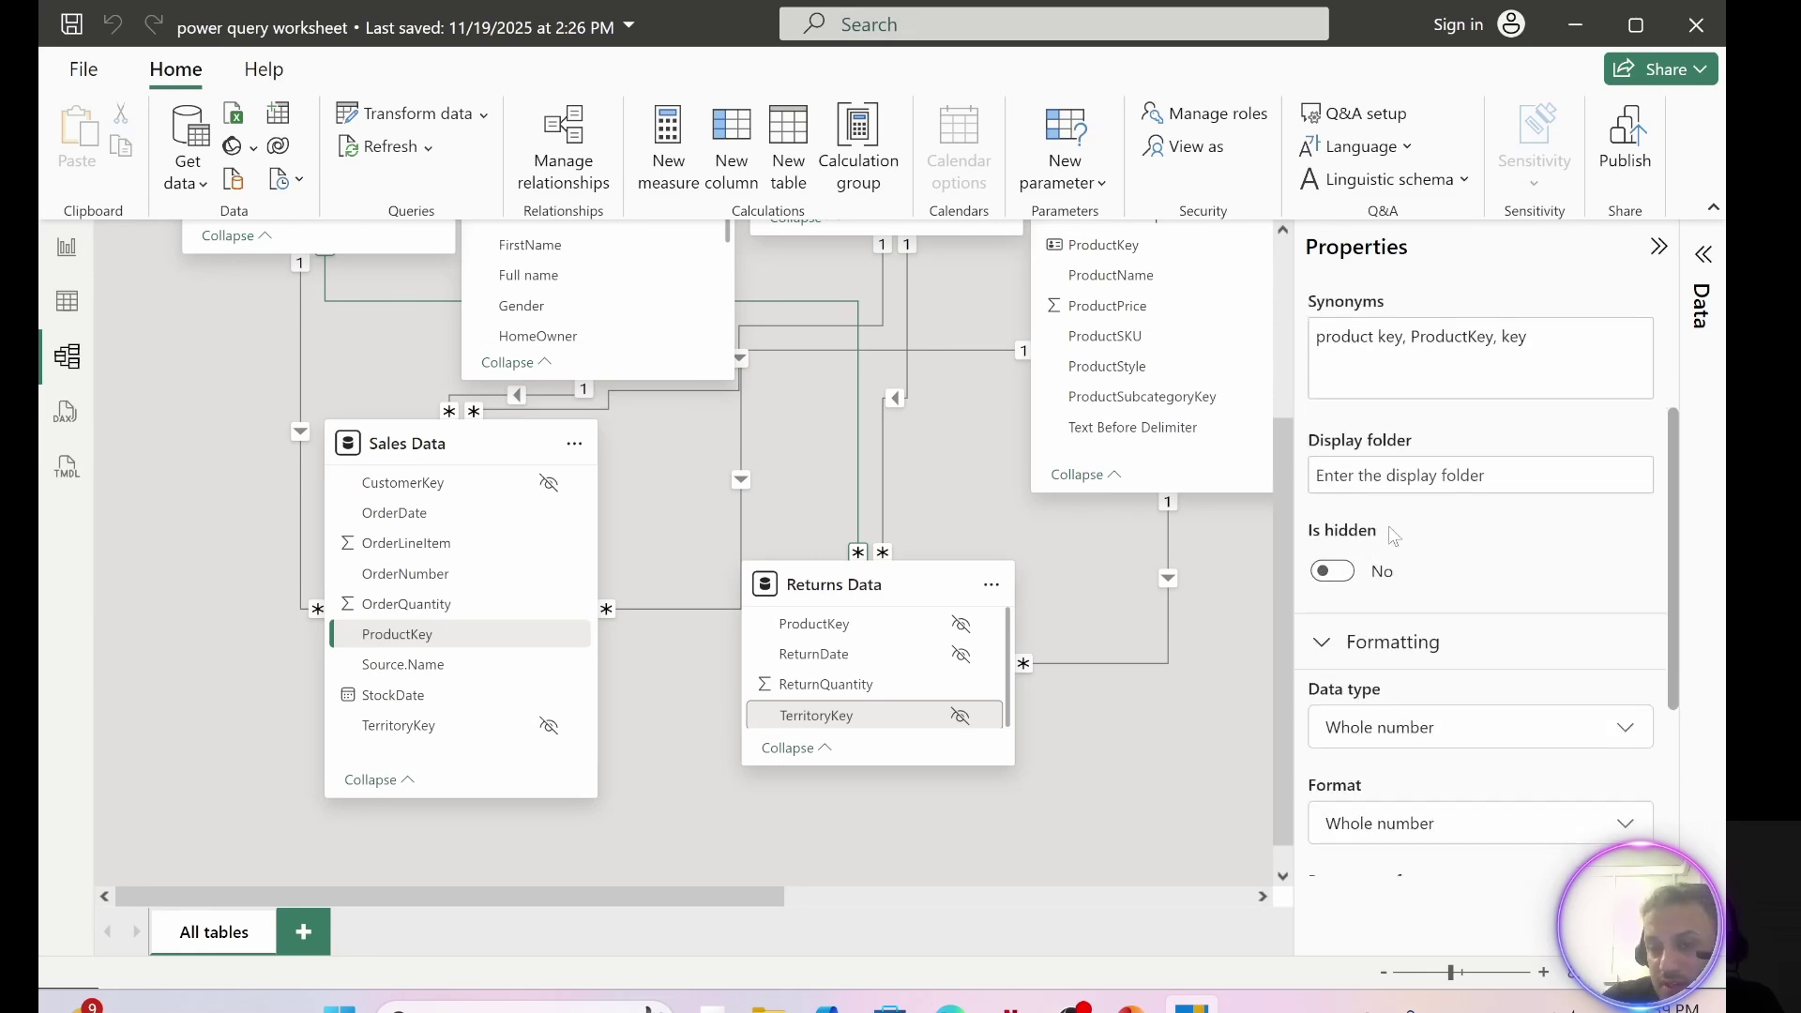
left_click(1336, 574)
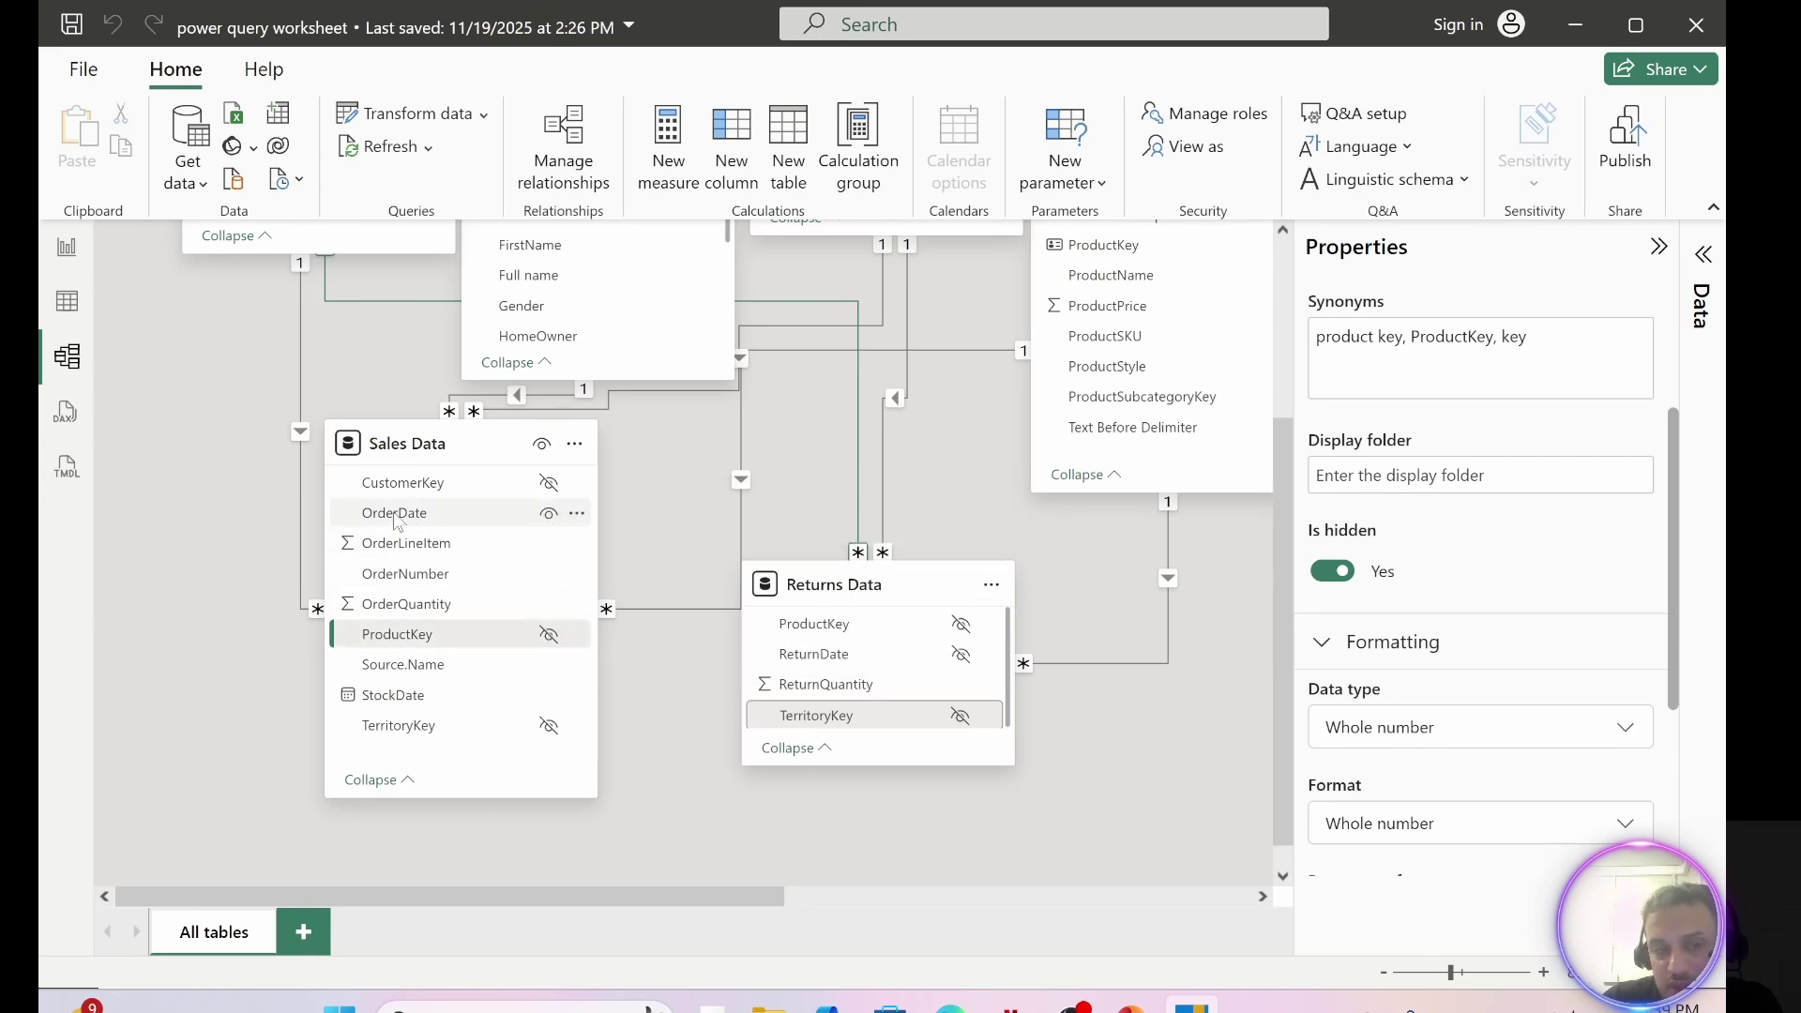
left_click(549, 514)
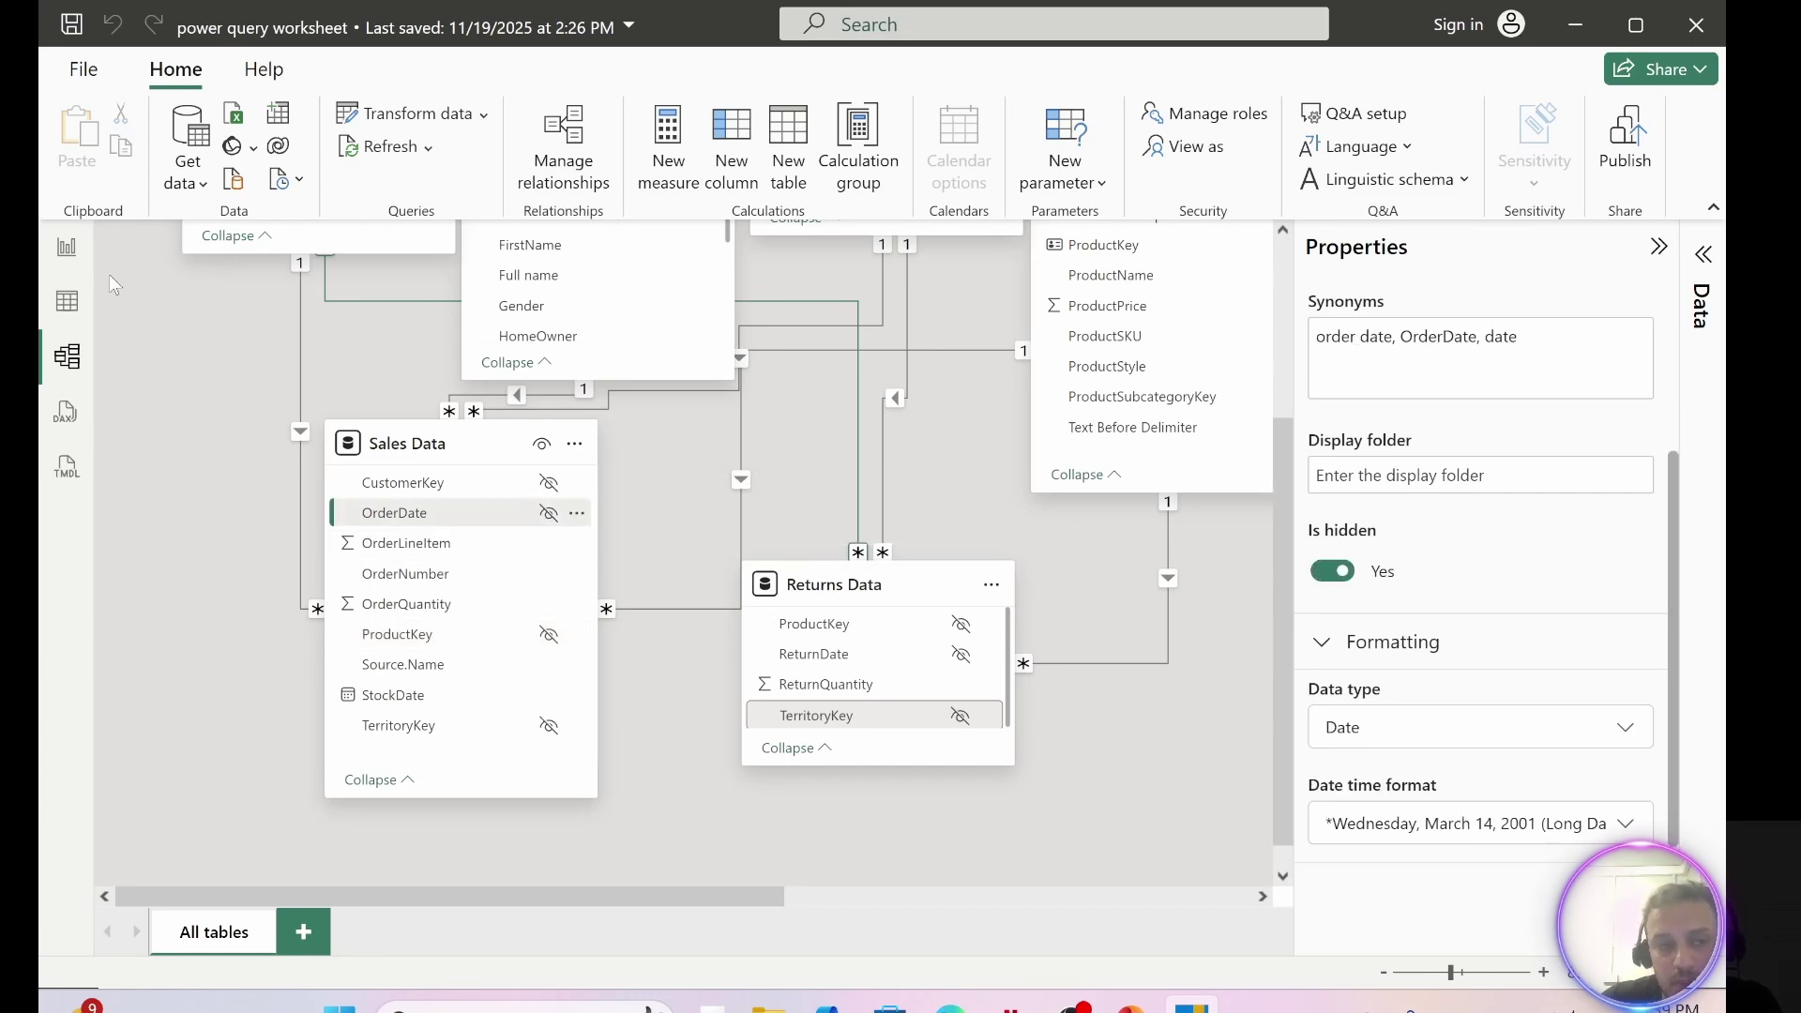
- Remove TerritoryKey from the matrix rows in the report and check which Returns Data and Sales Data fields are offered for rows
left_click(66, 249)
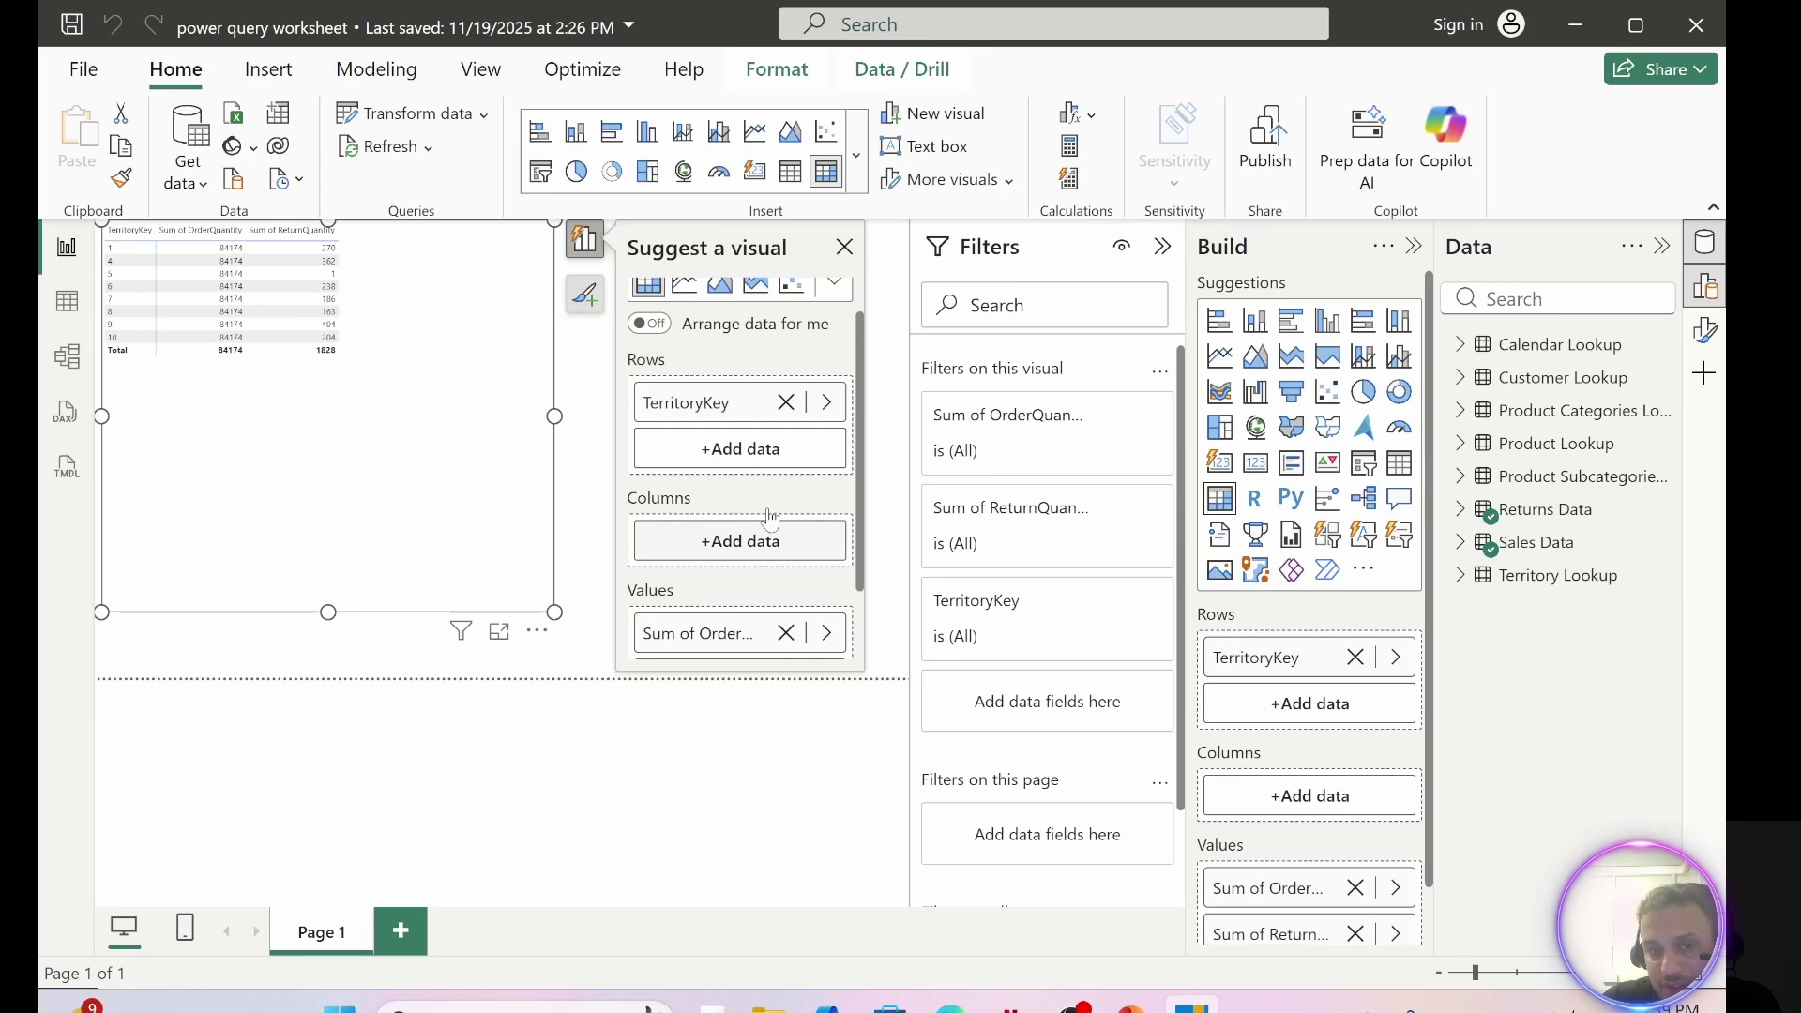
left_click(786, 402)
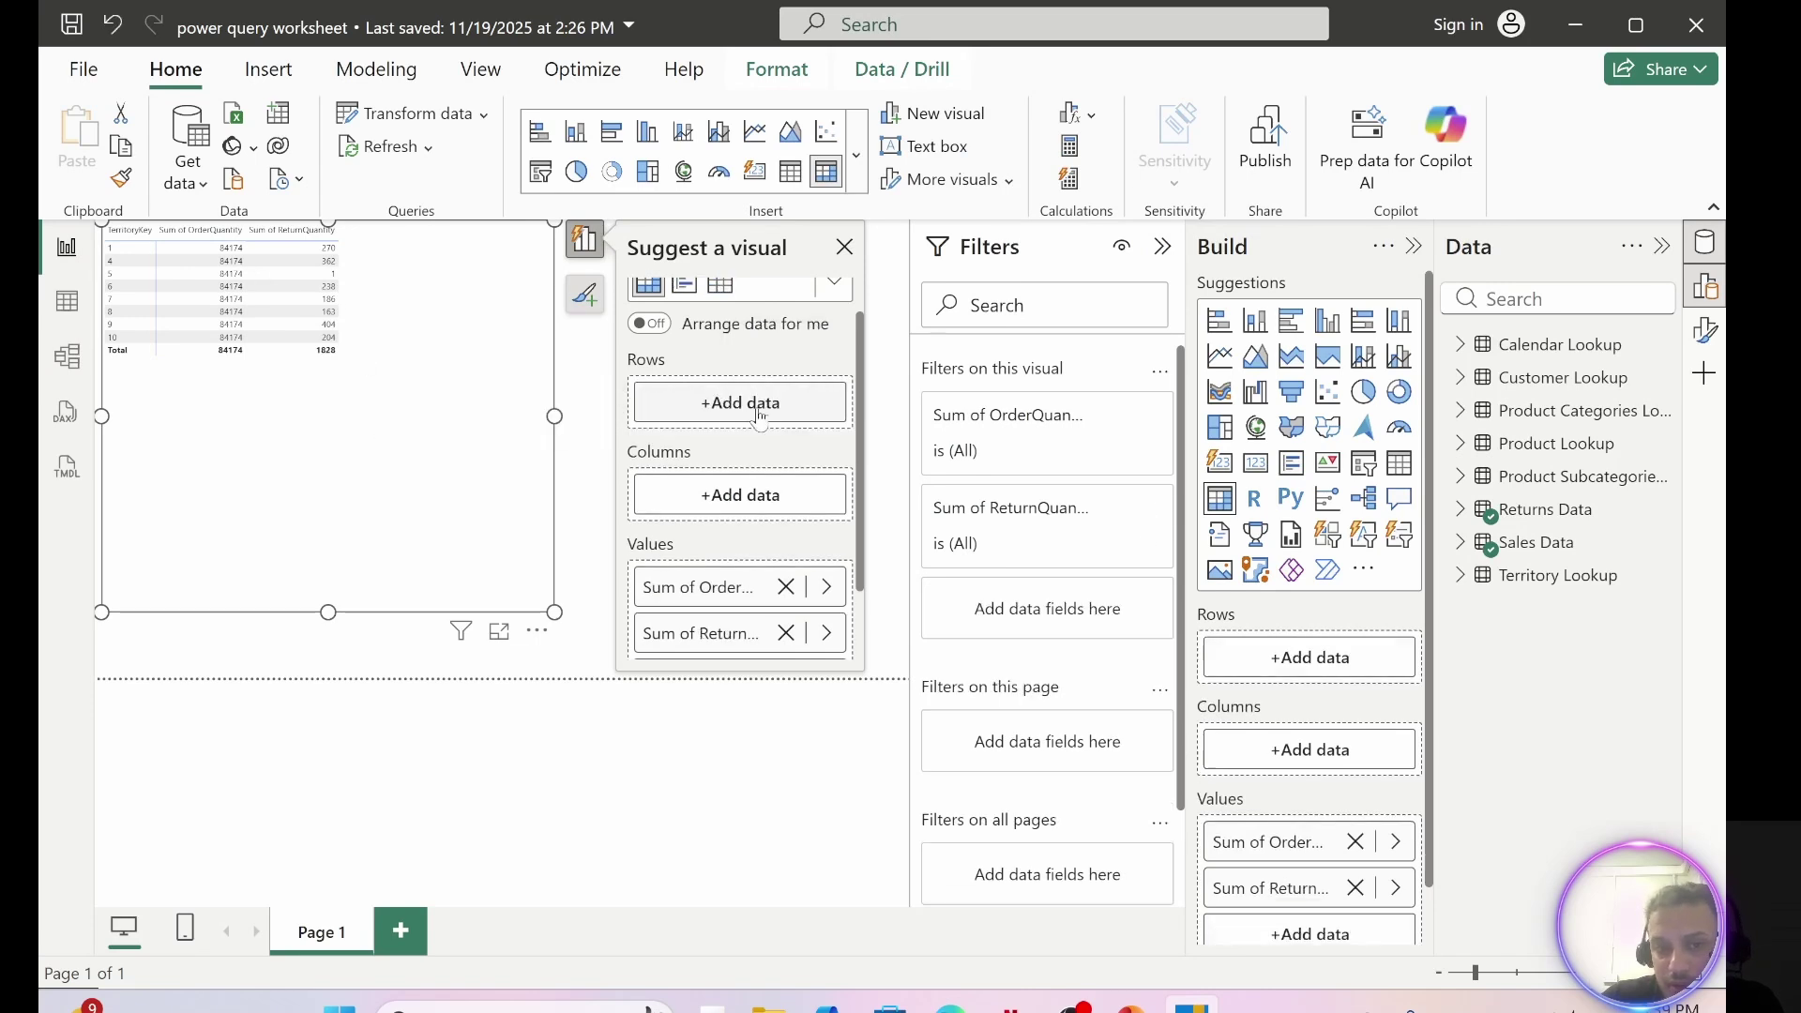
left_click(736, 402)
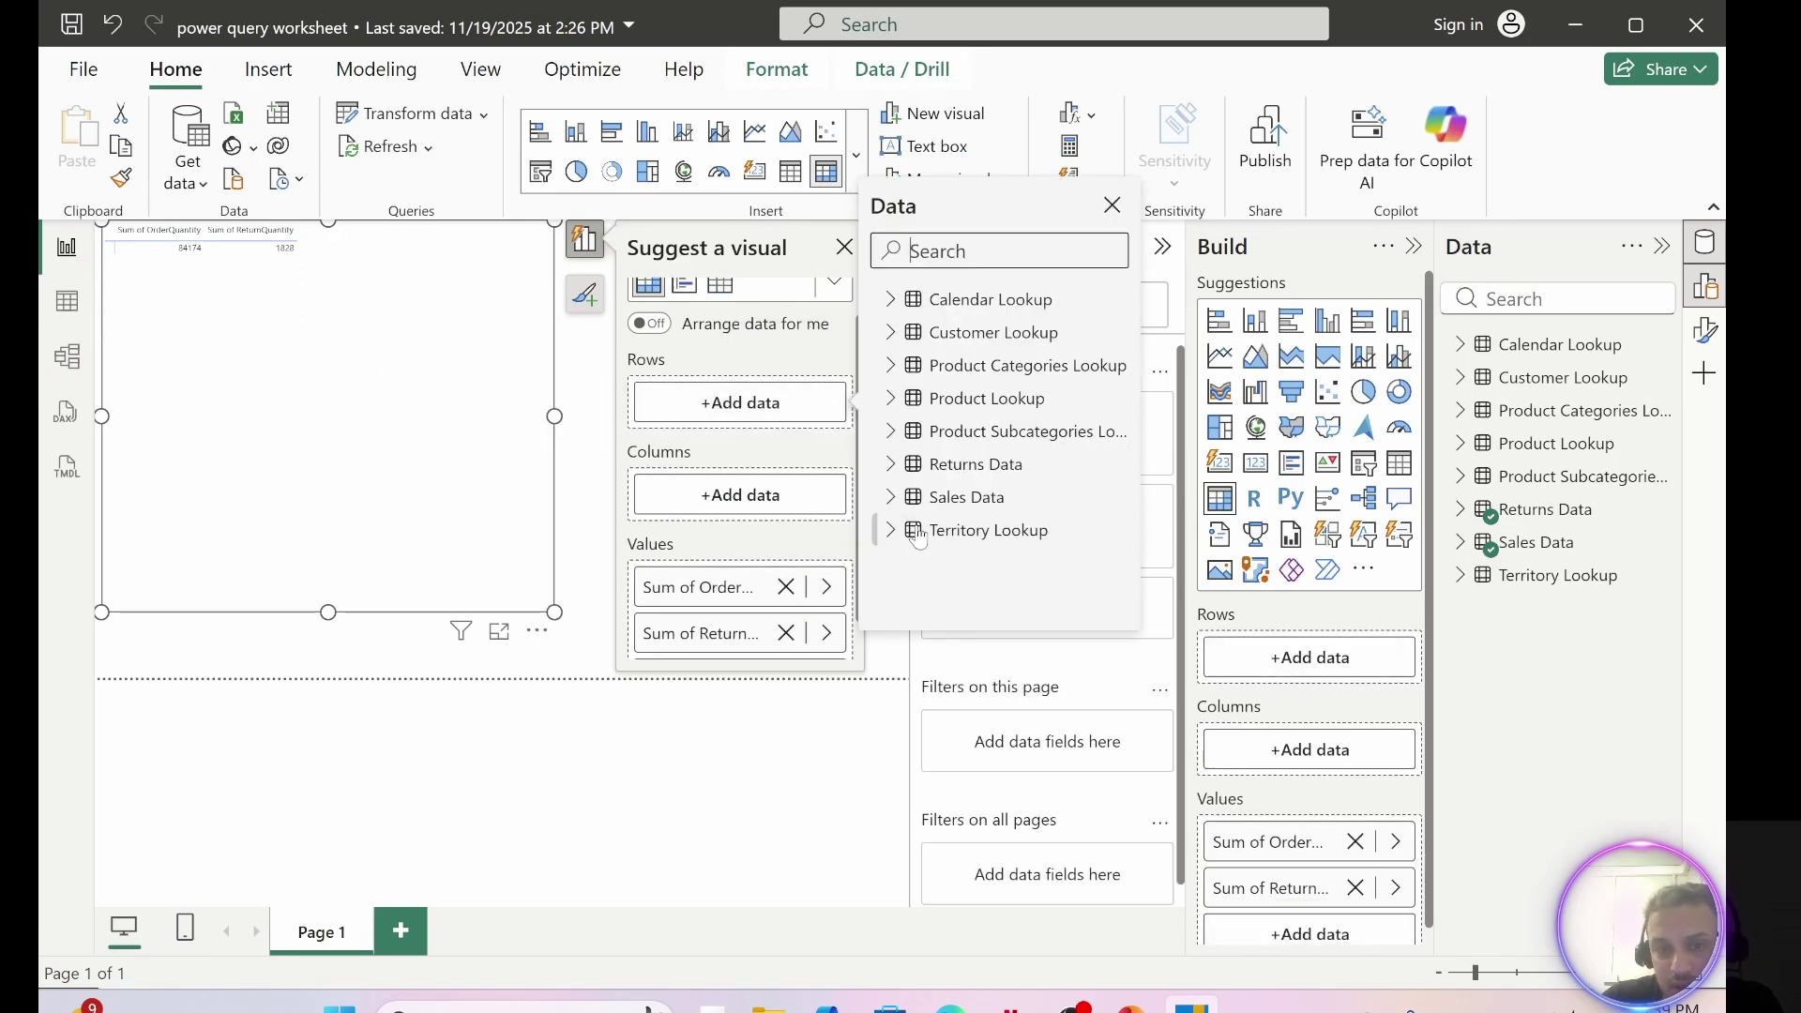
left_click(893, 464)
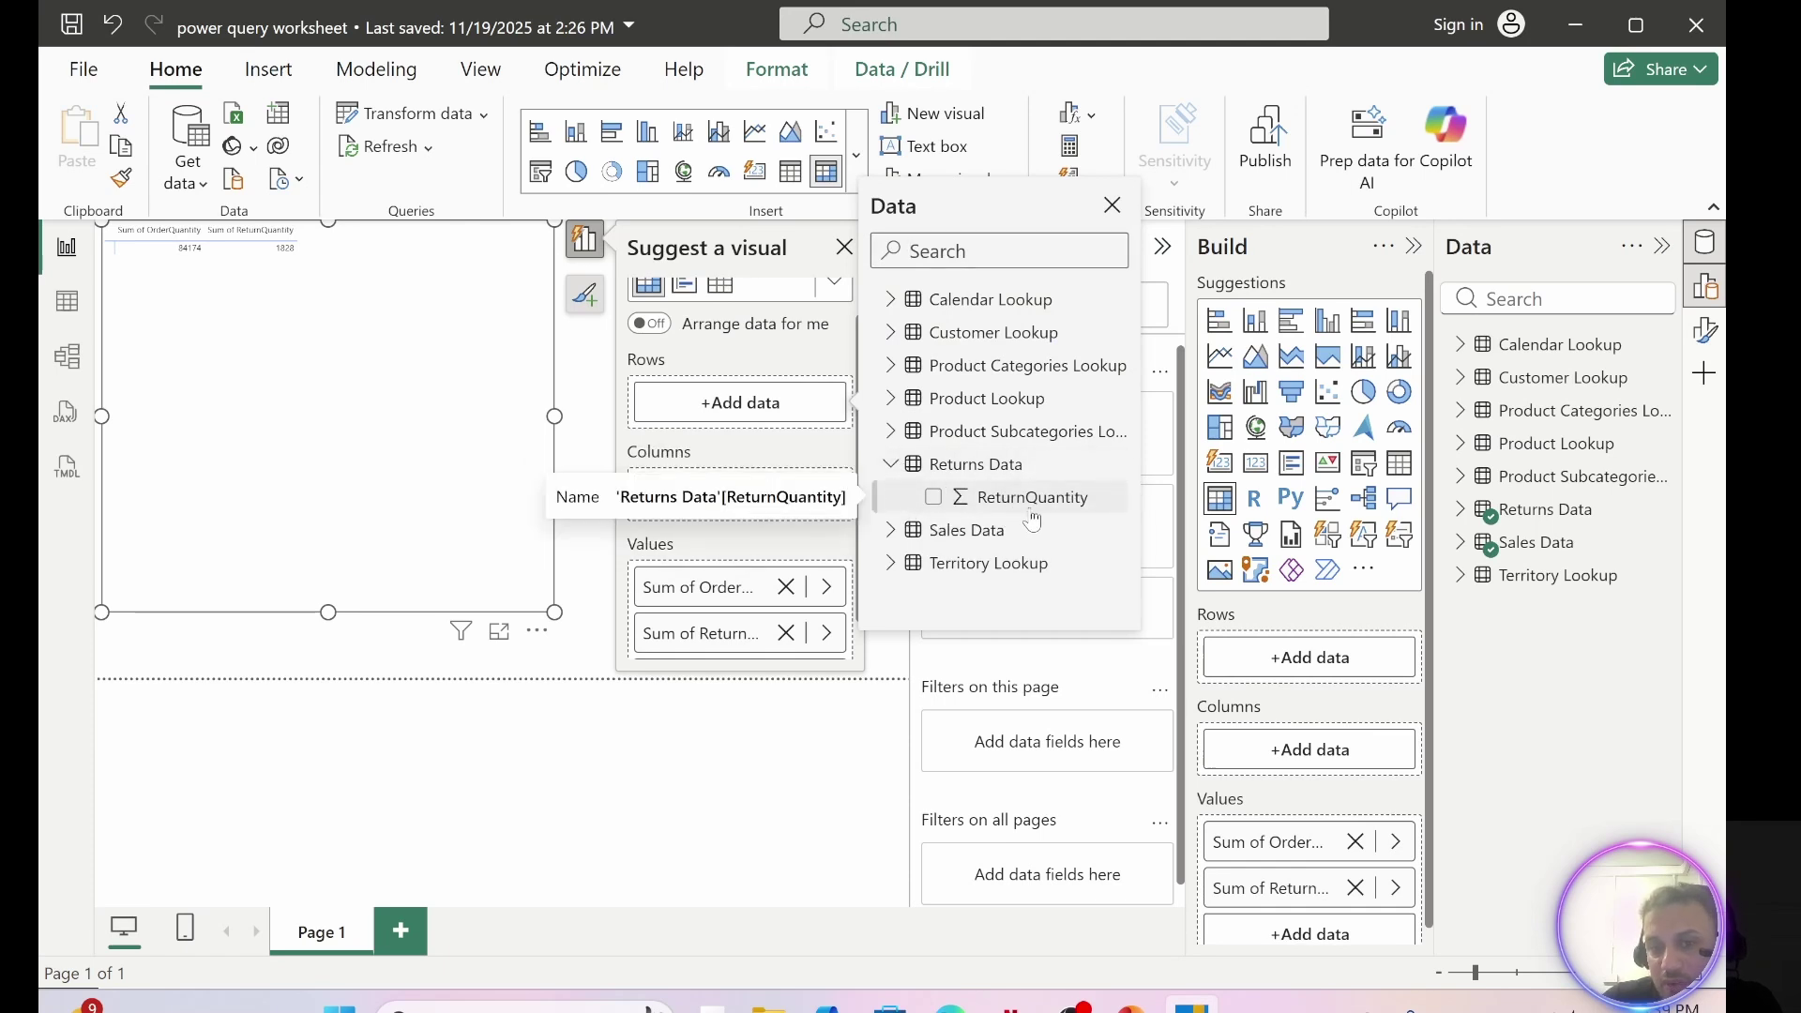
left_click(891, 464)
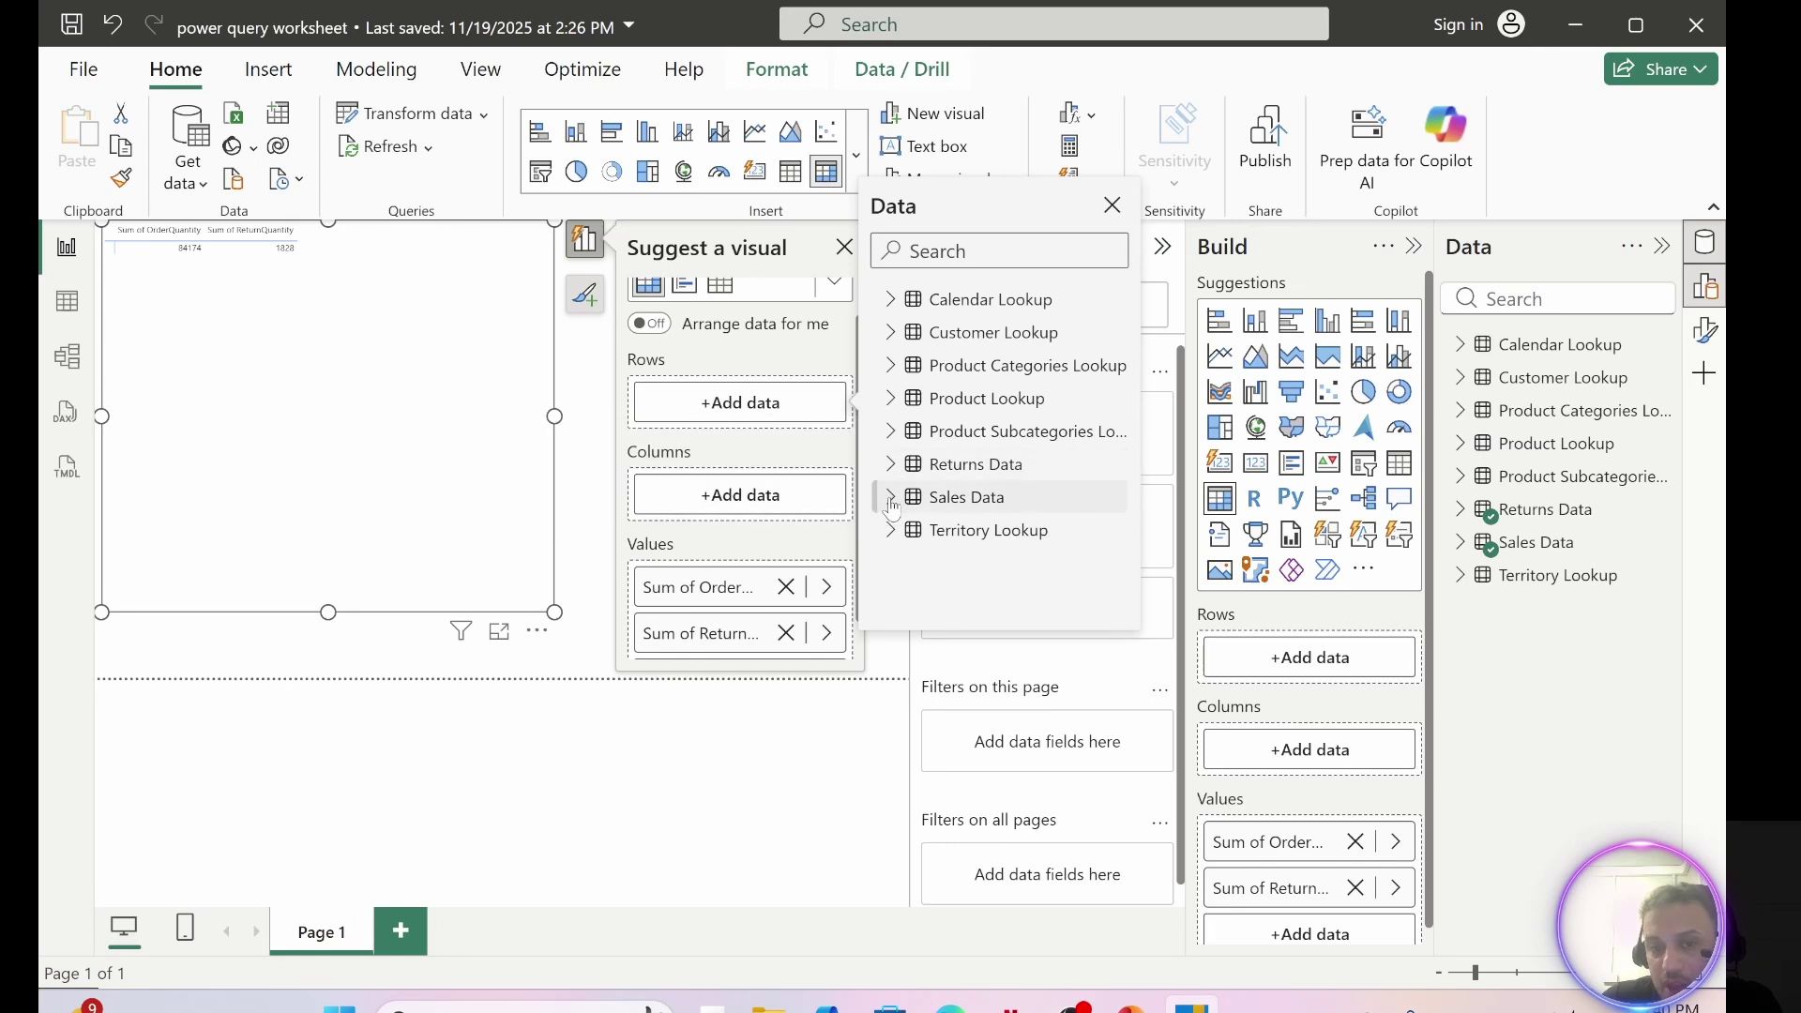
left_click(893, 497)
scroll(961, 560, "down", 1)
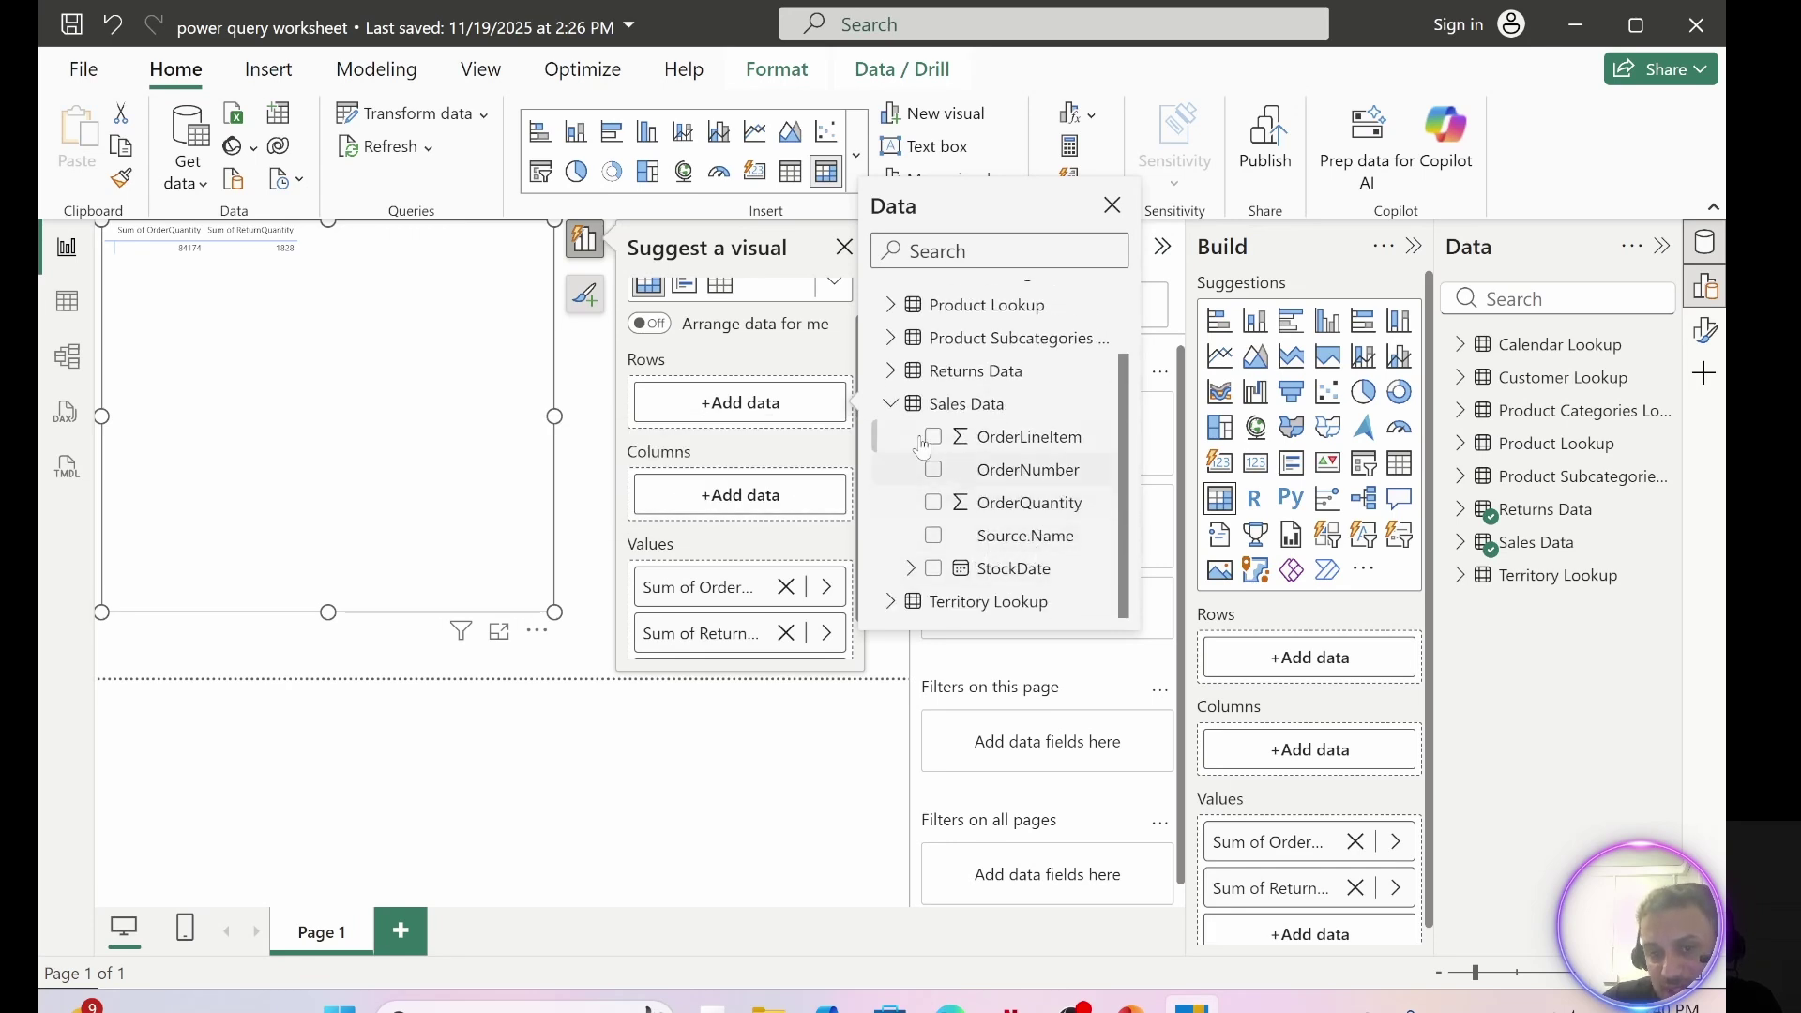
- Review the hidden fact table keys and the lookup tables in the model diagram, and return to the report
left_click(79, 363)
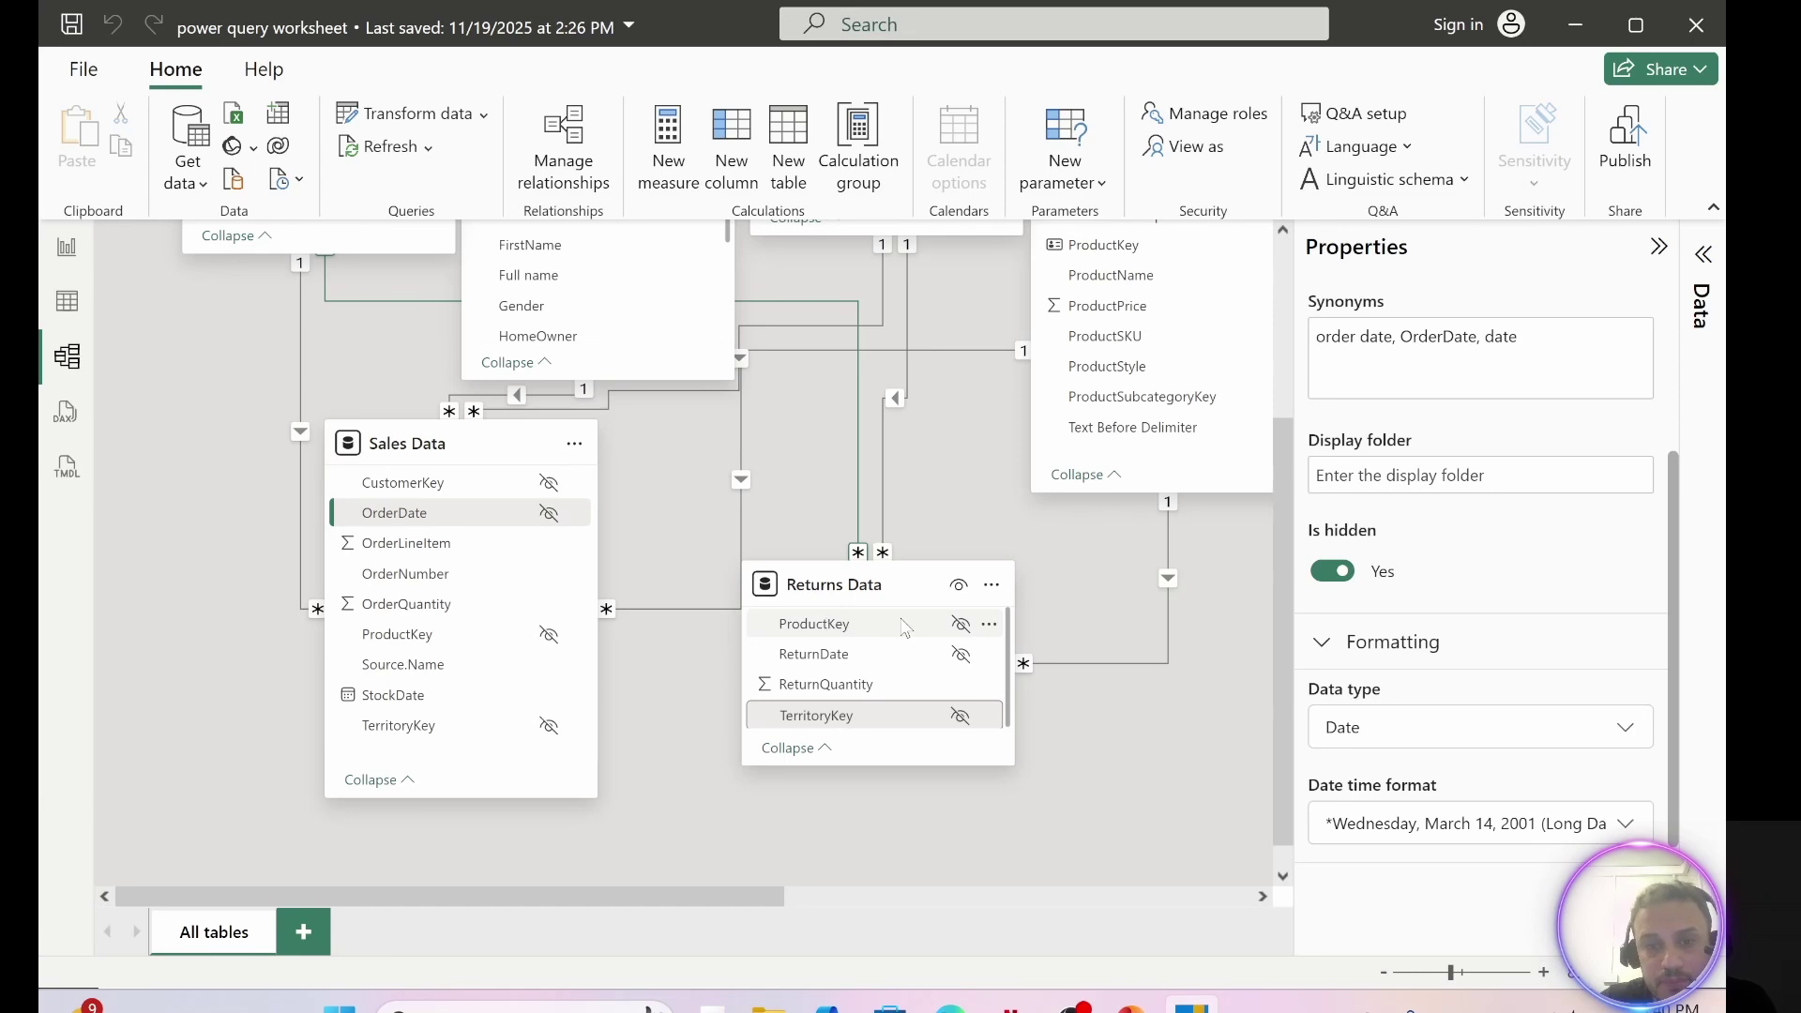
scroll(789, 635, "up", 3)
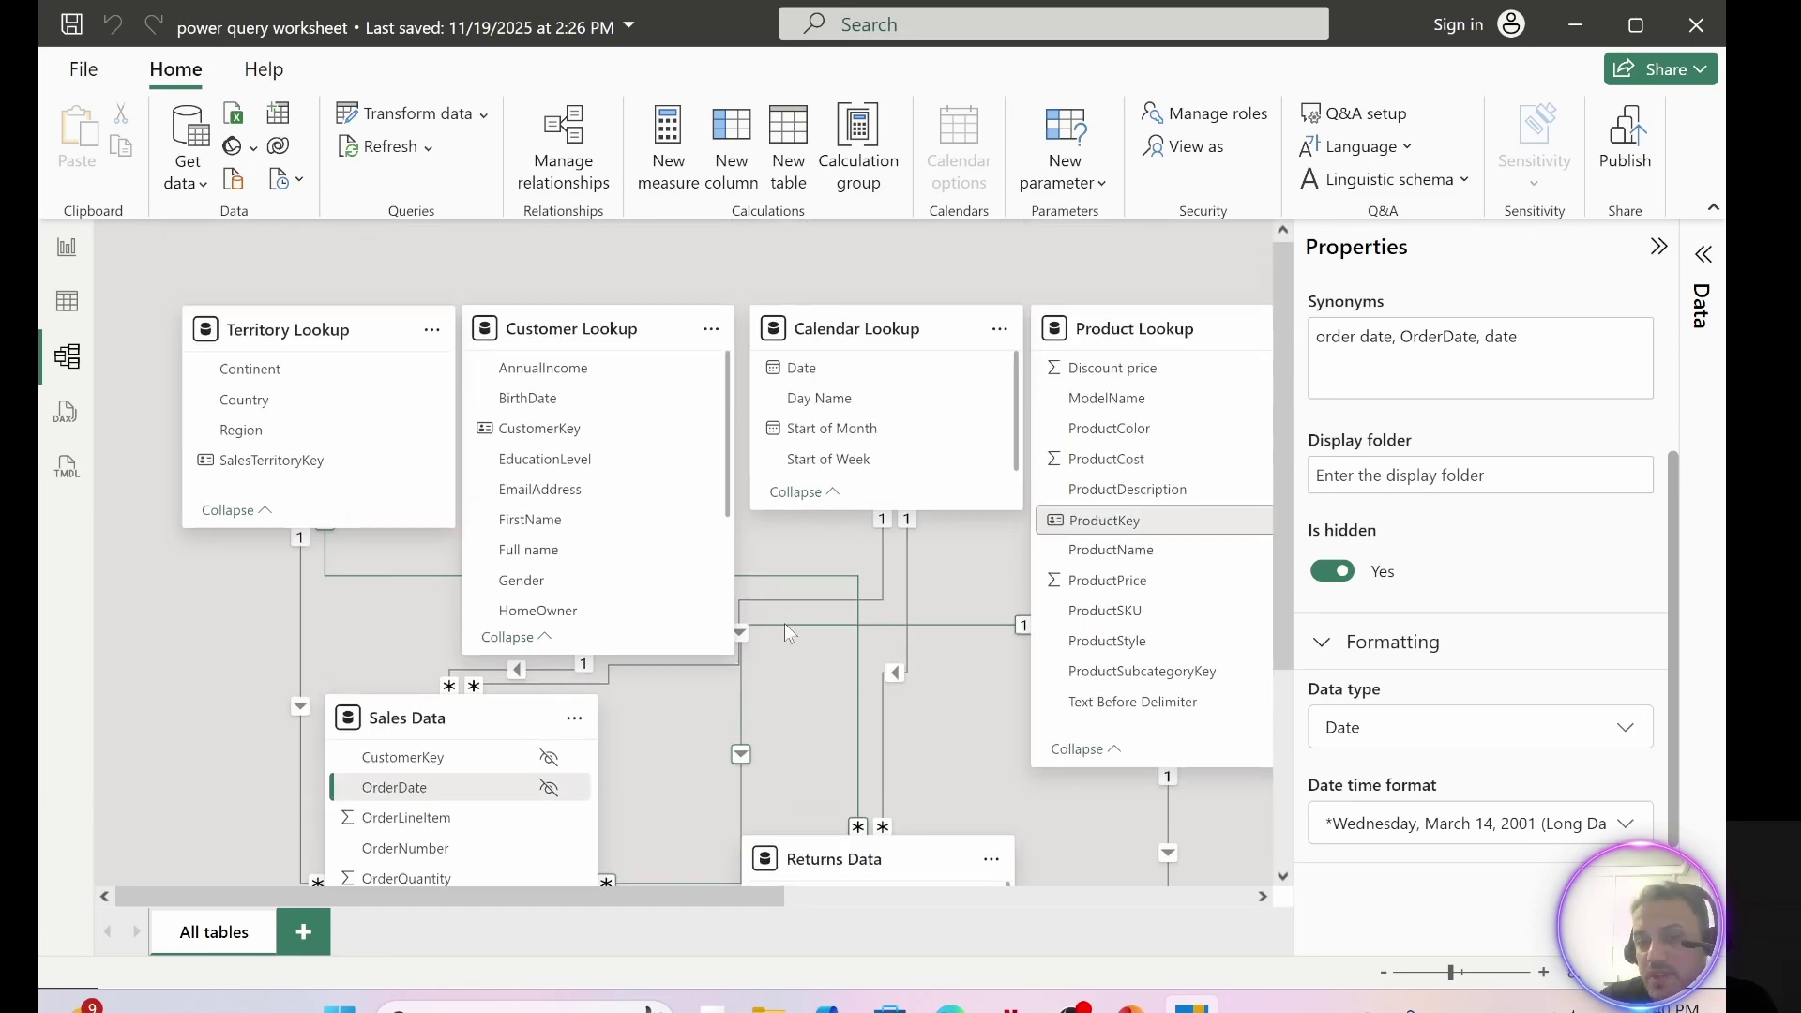
left_click(67, 249)
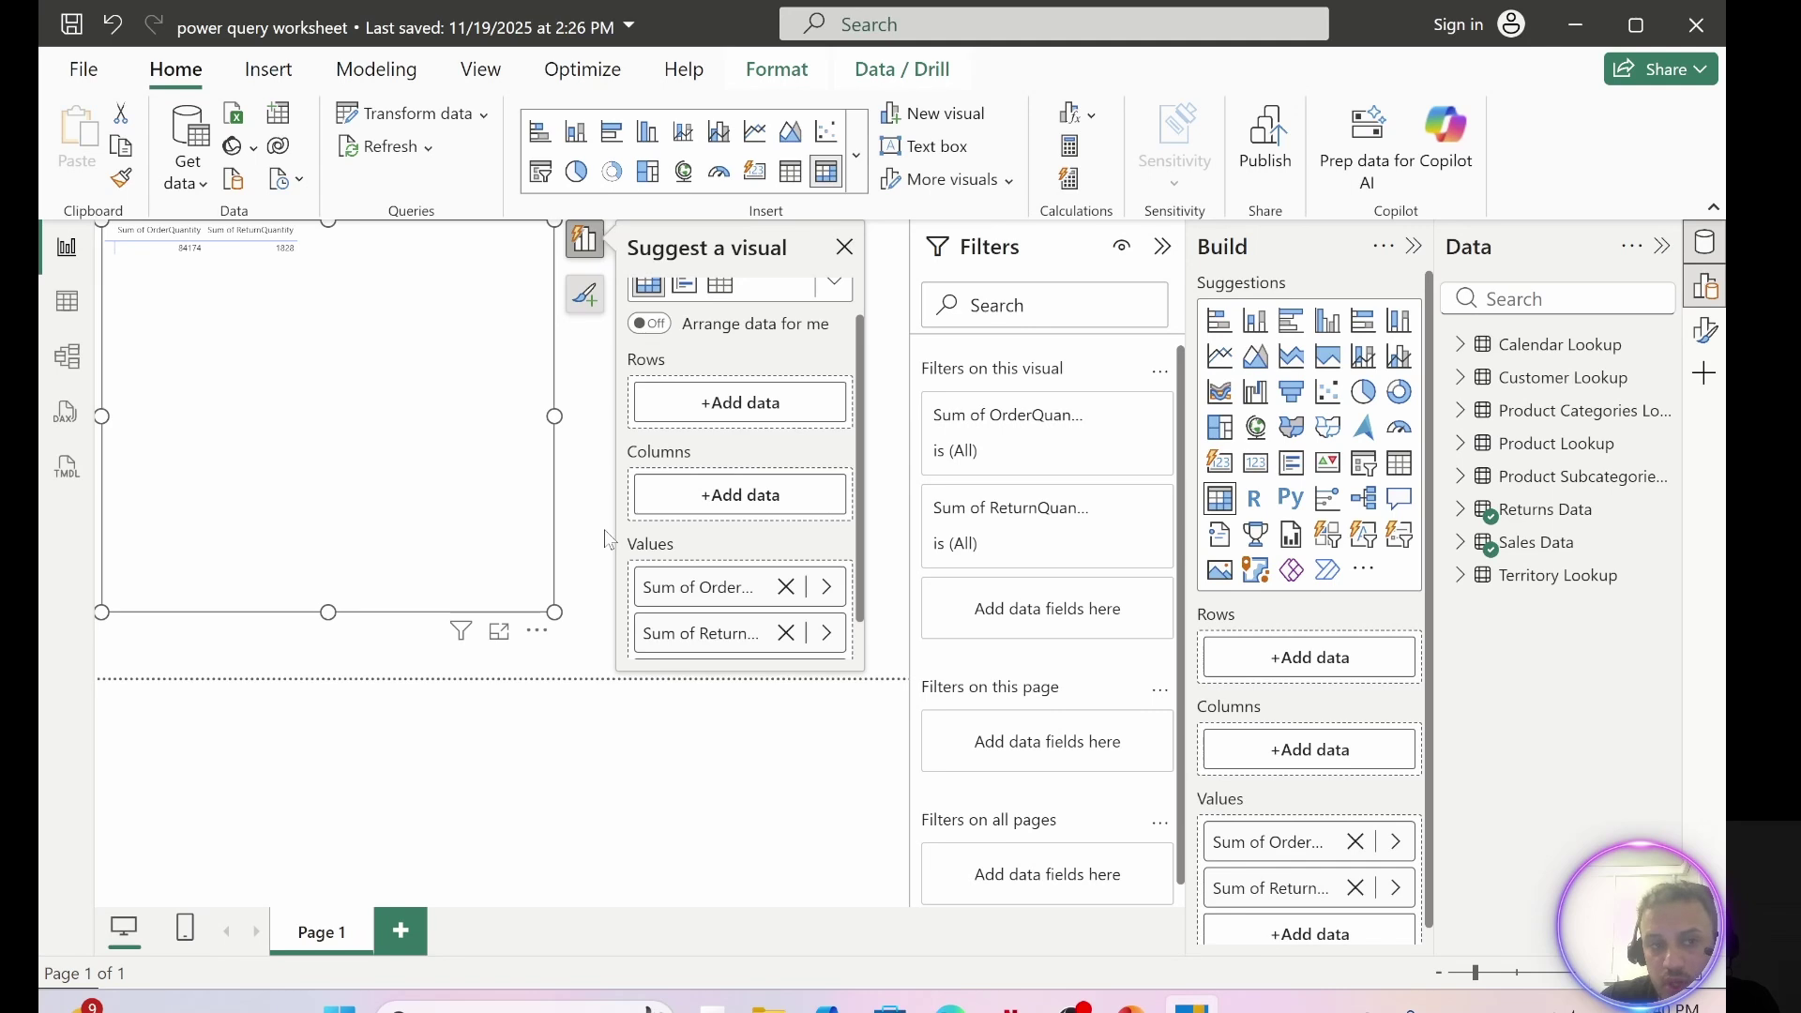